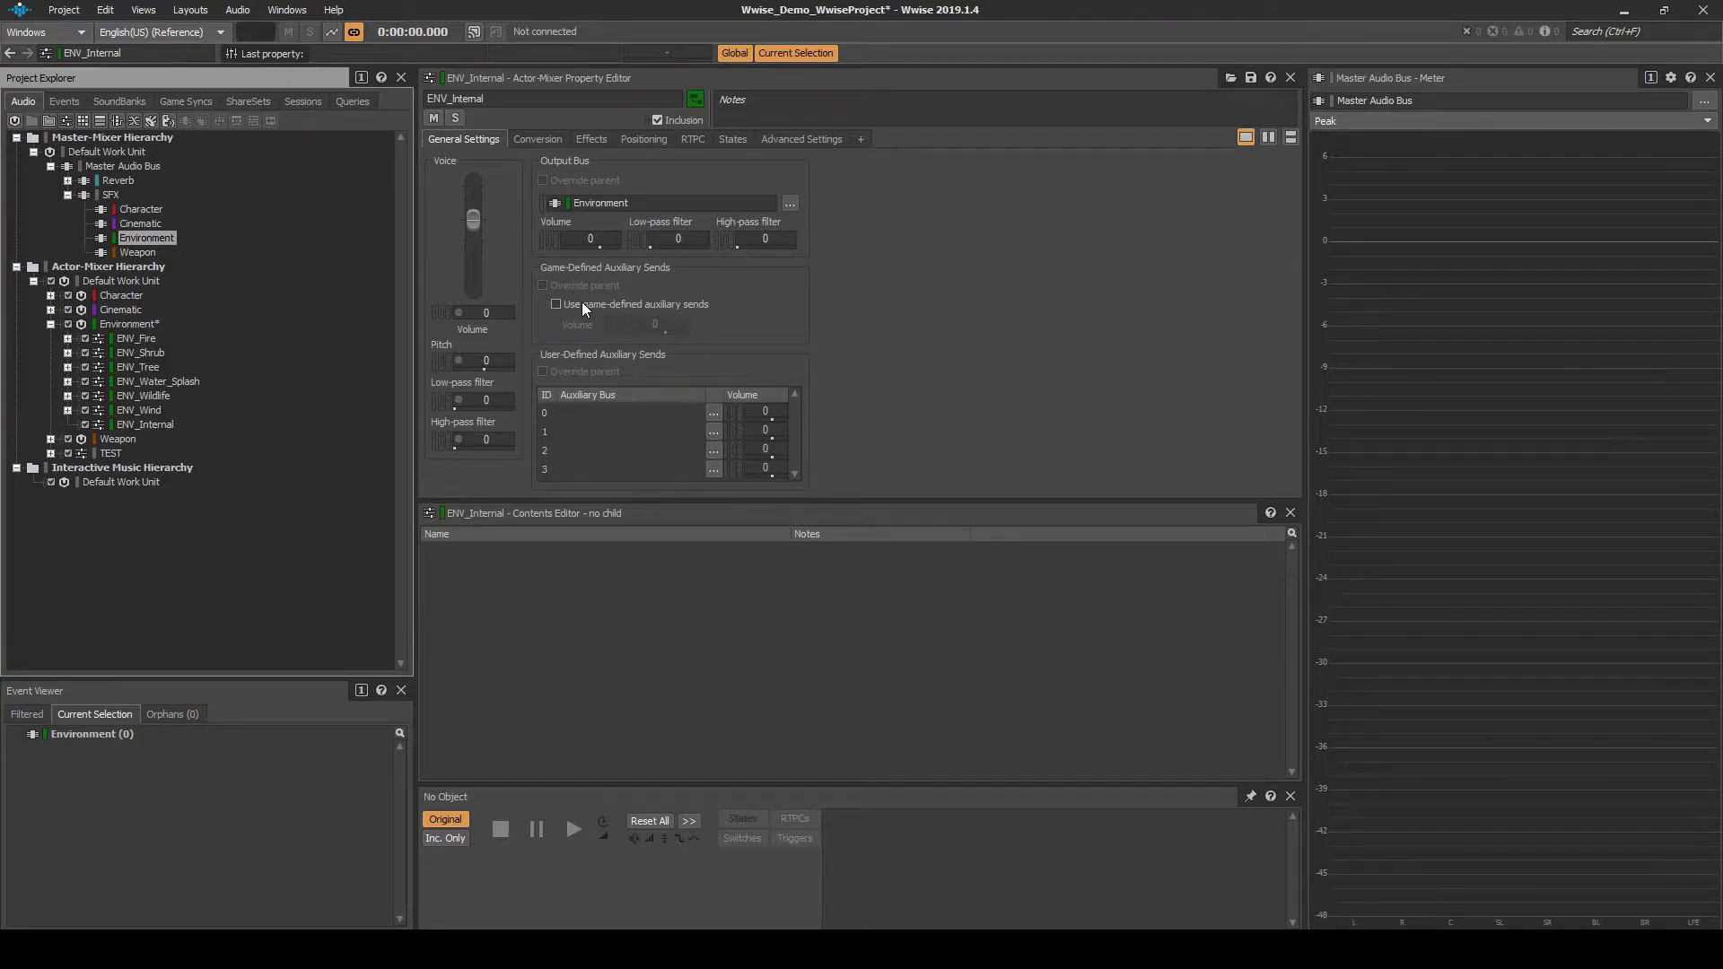
Enable 'Use game-defined auxiliary sends' on ENV_Internal and reselect it in the Actor-Mixer Hierarchy.
left_click(555, 305)
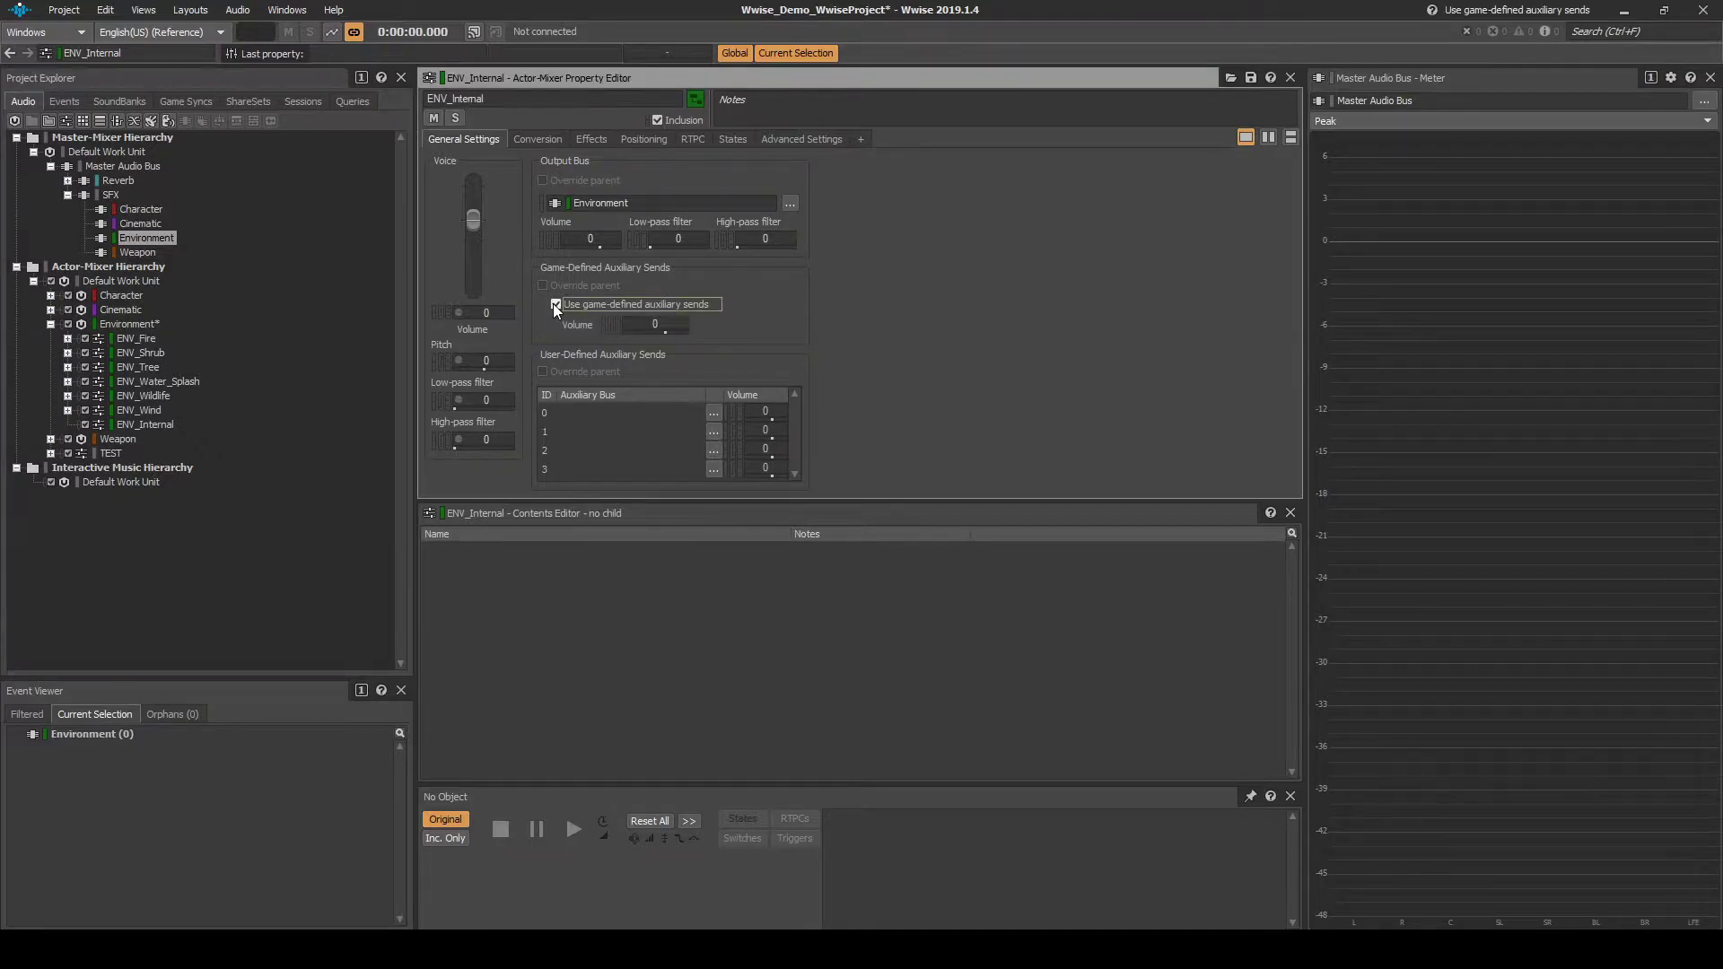
left_click(132, 424)
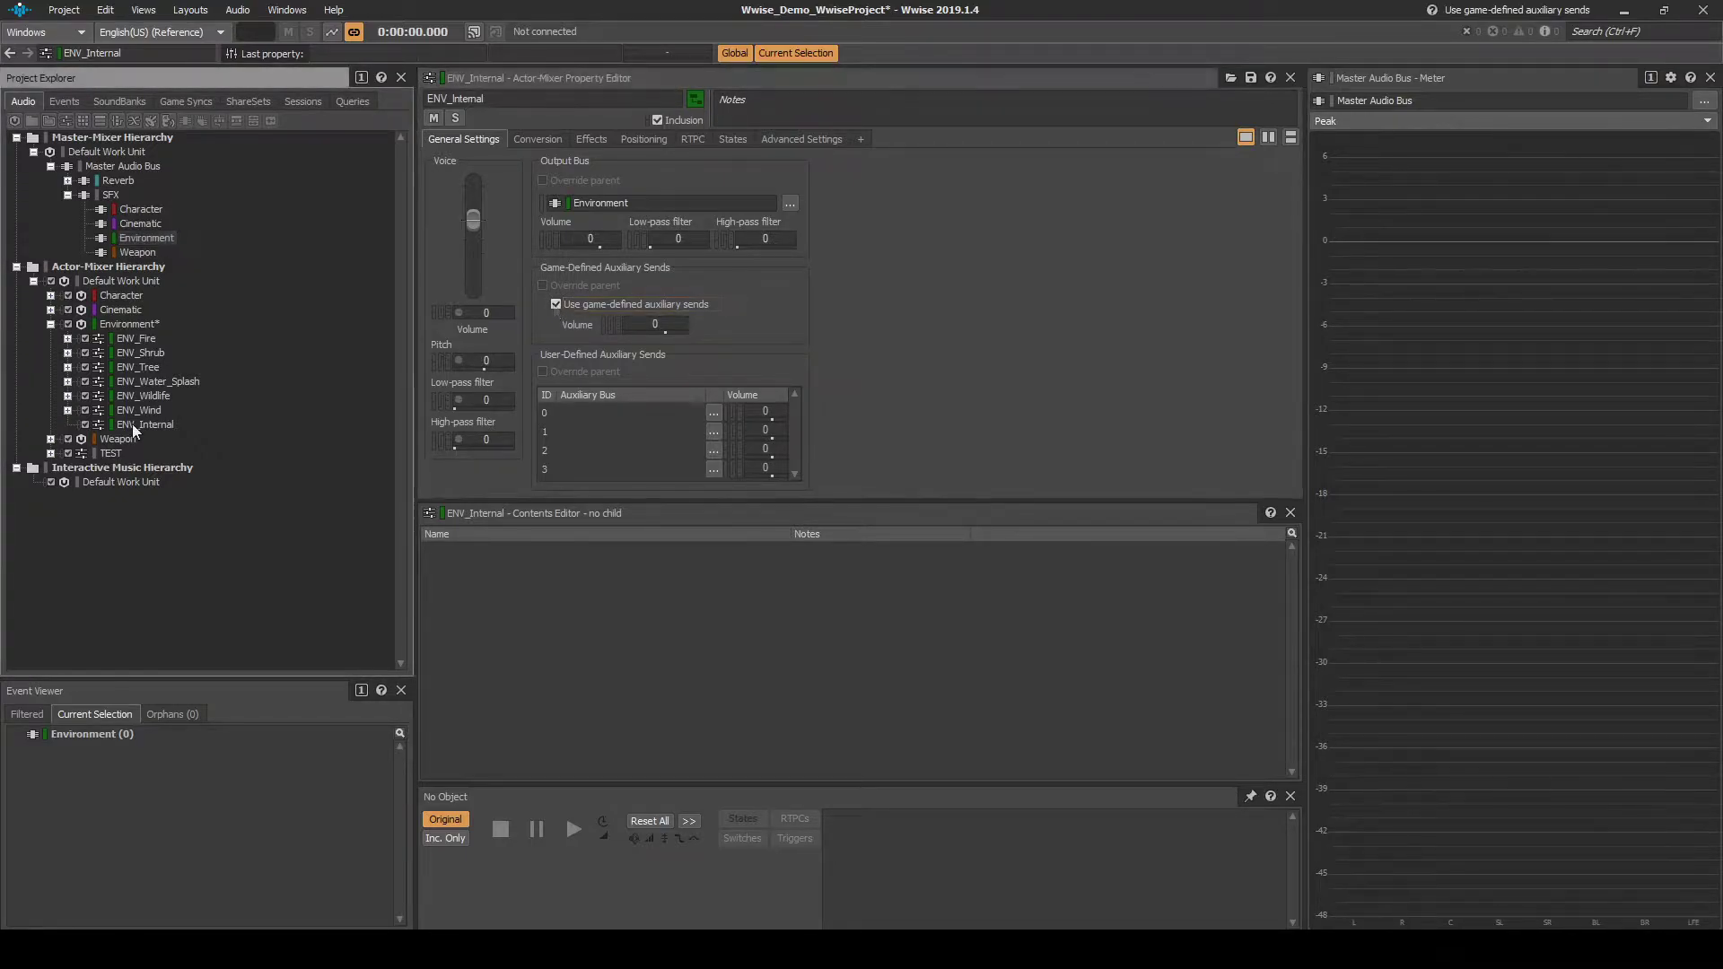
Create random container ENV_Internal_House under ENV_Internal and drag the room light loop WAV onto it.
right_click(132, 424)
mouse_move(348, 434)
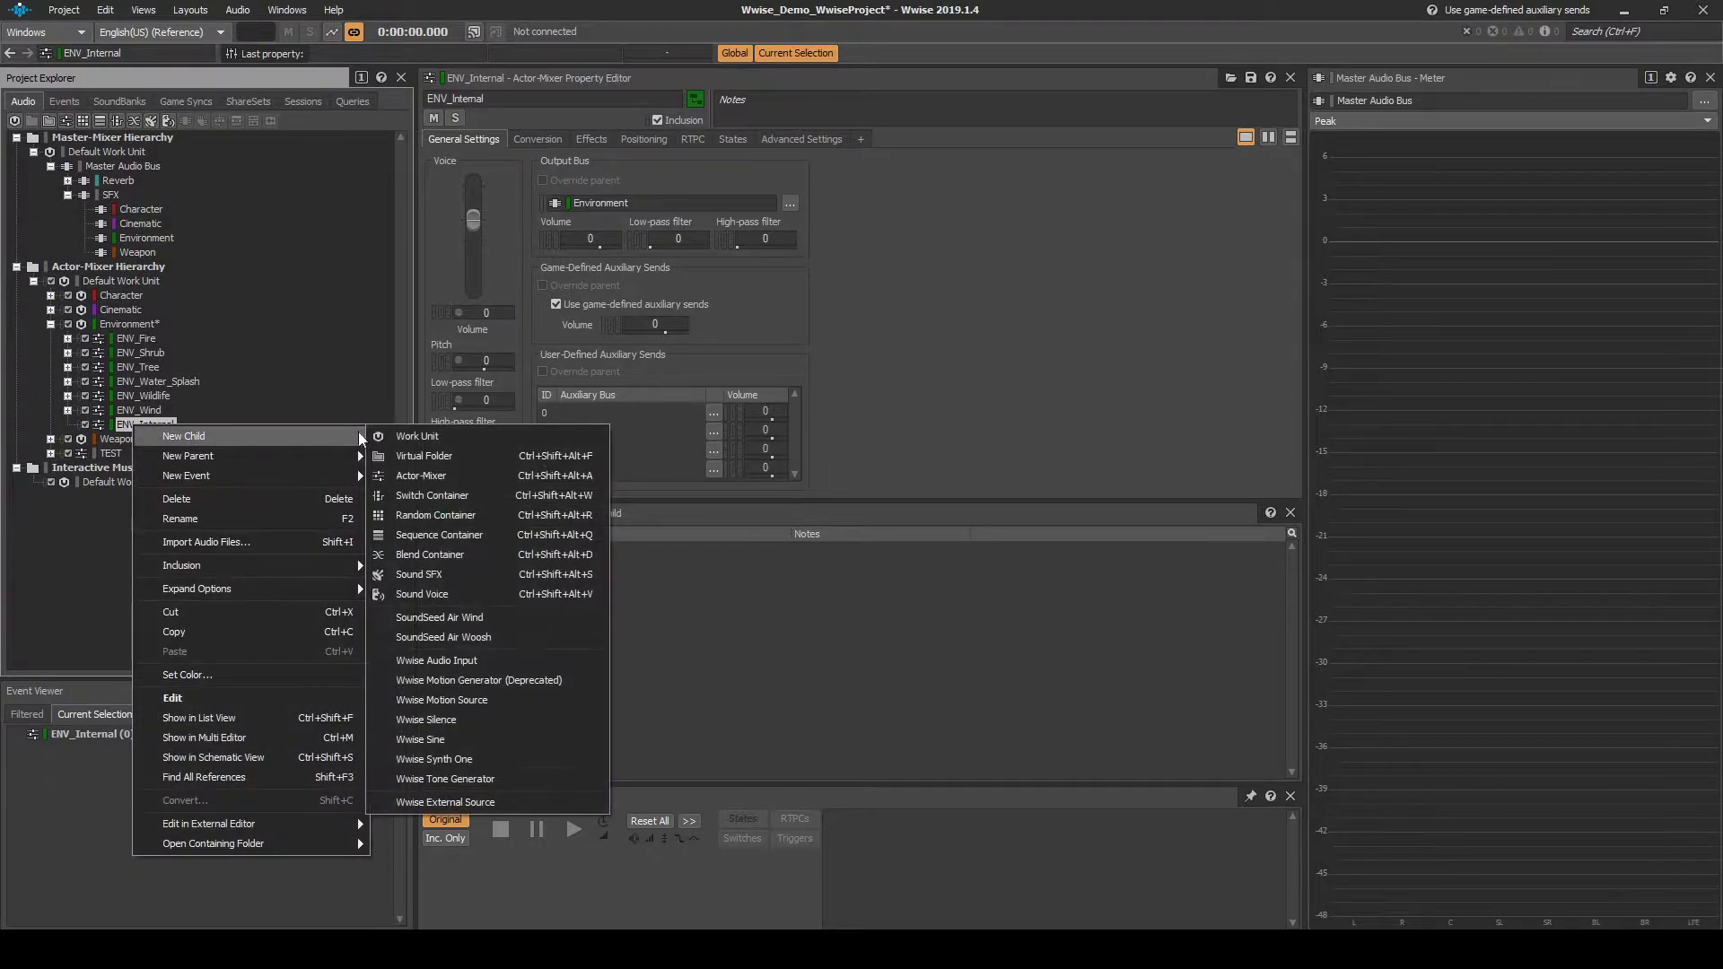
left_click(407, 515)
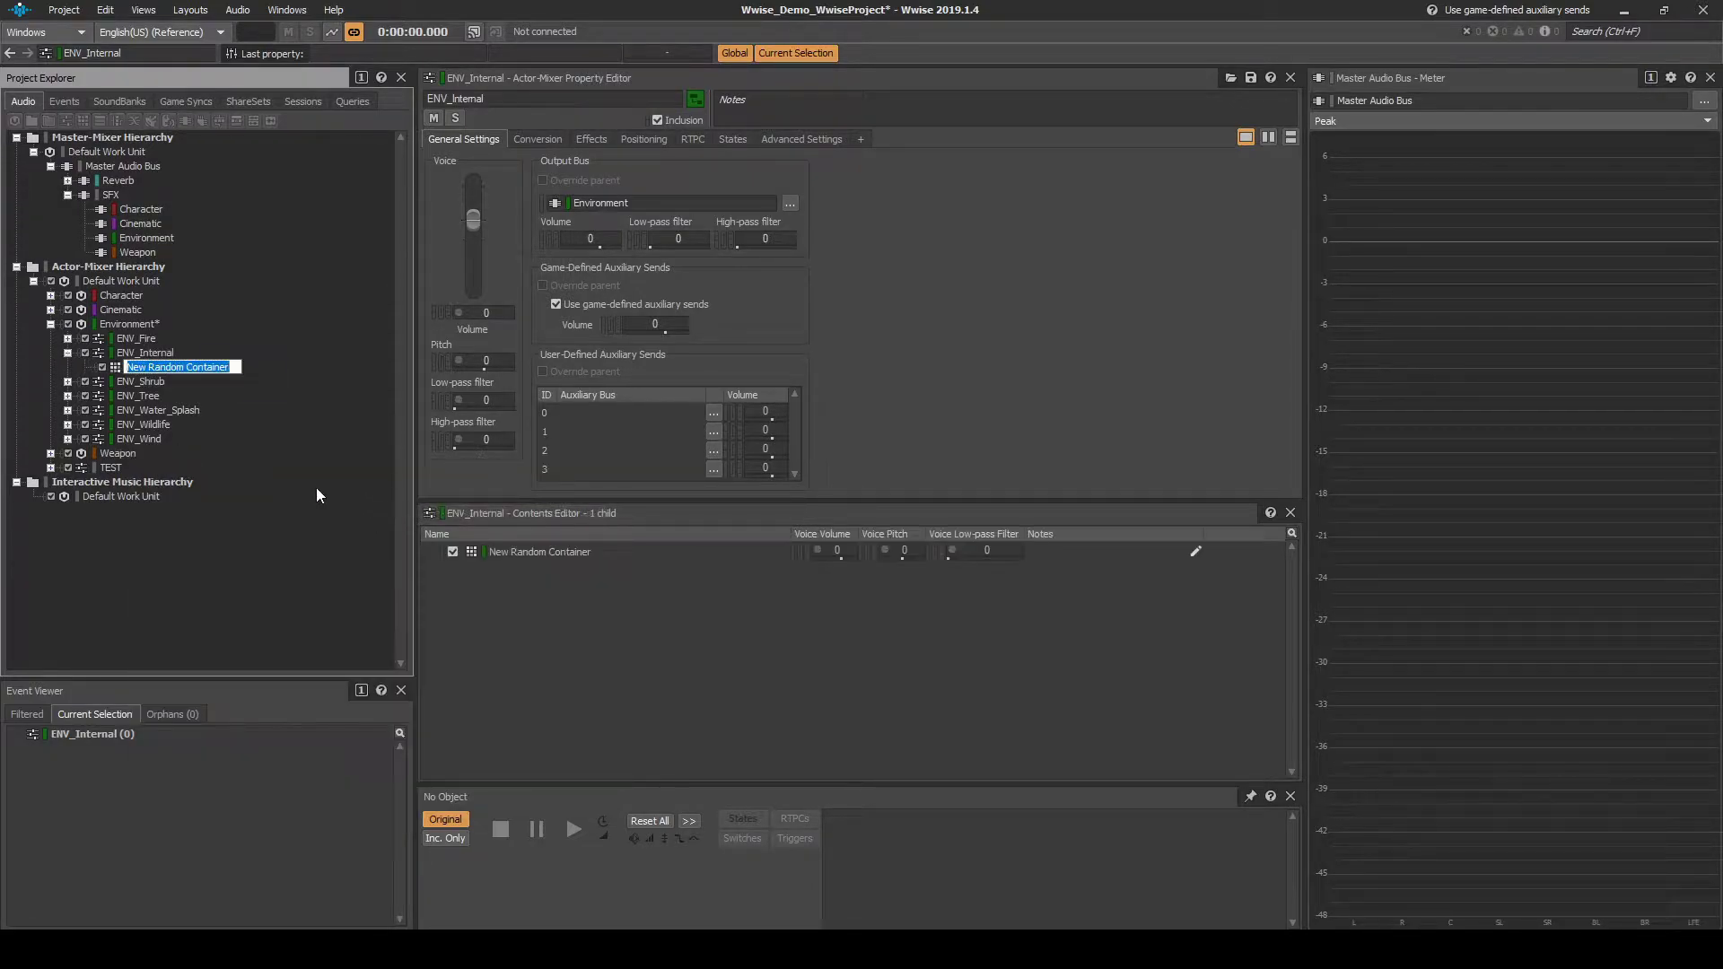
type("ENV_")
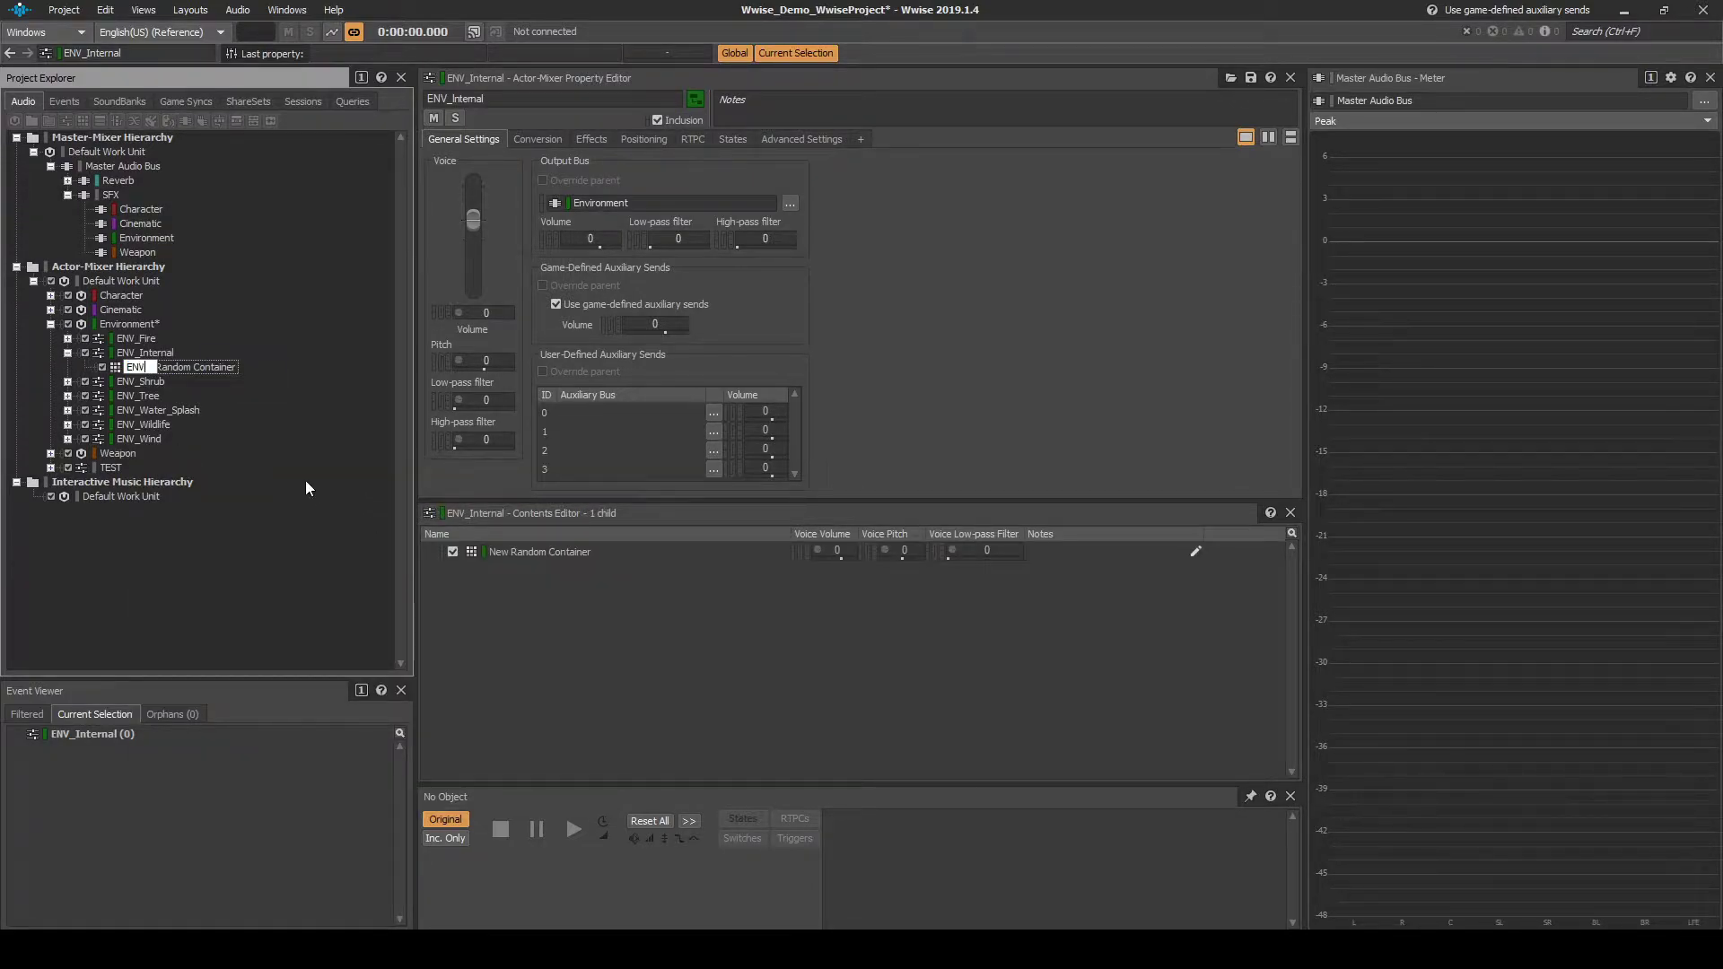
type("Internal_House")
key("Return")
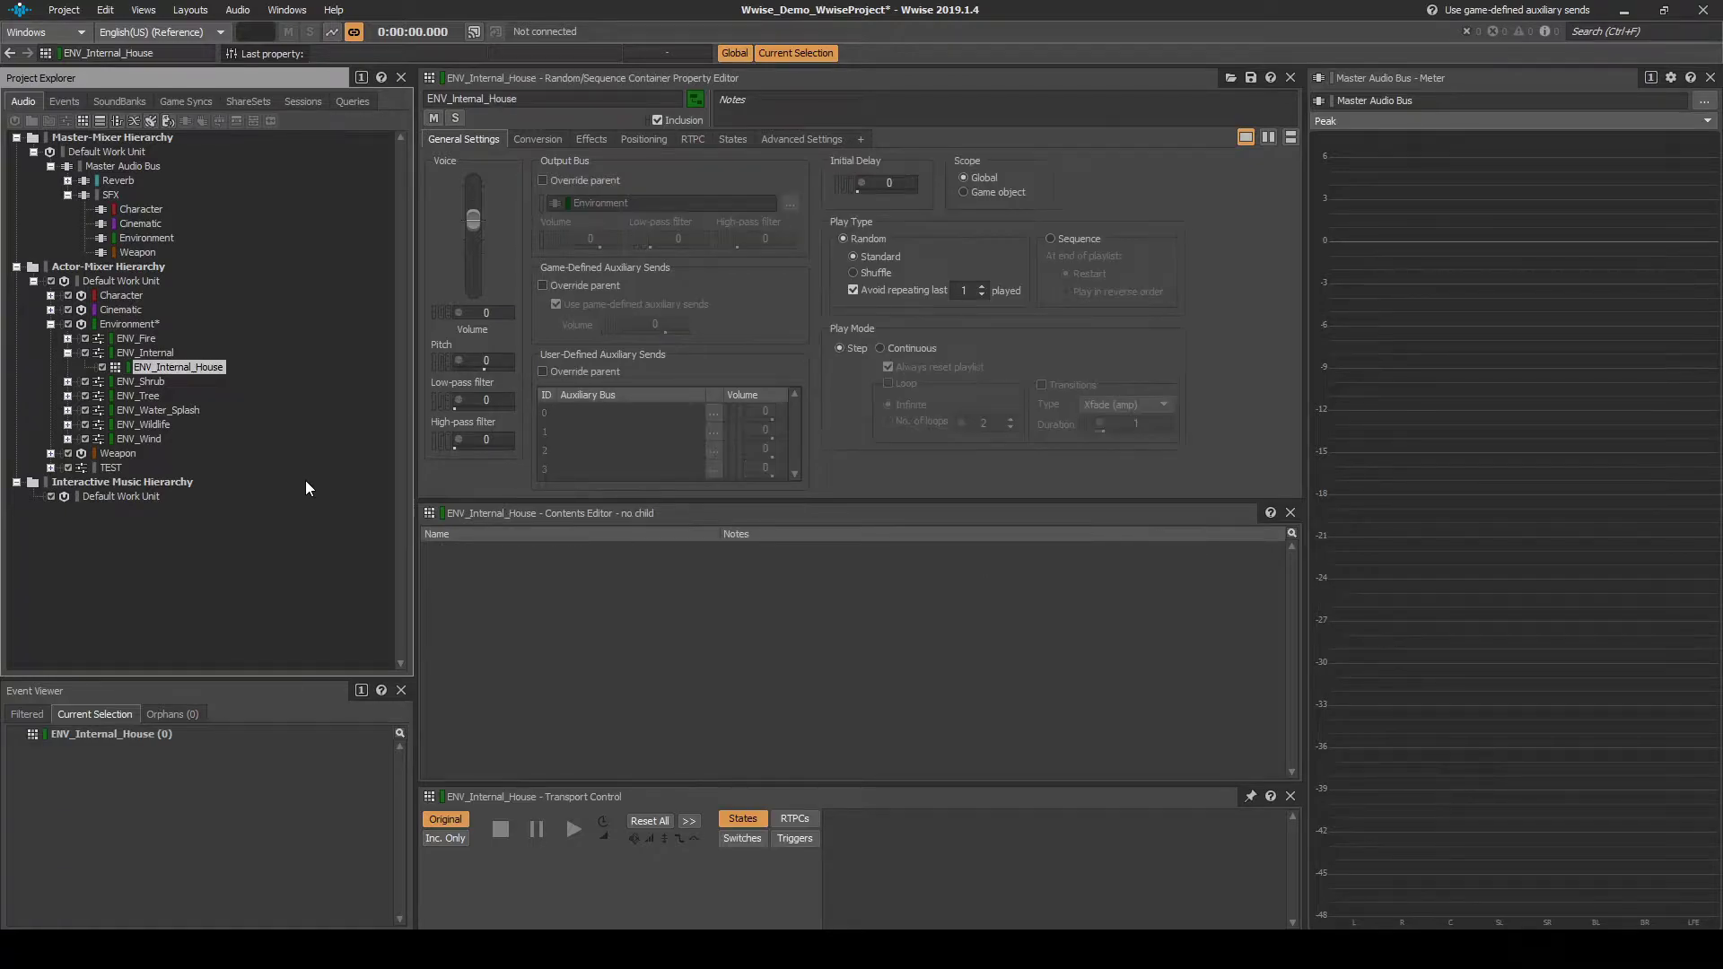
key("alt+Tab")
left_click_drag(242, 796, 205, 365)
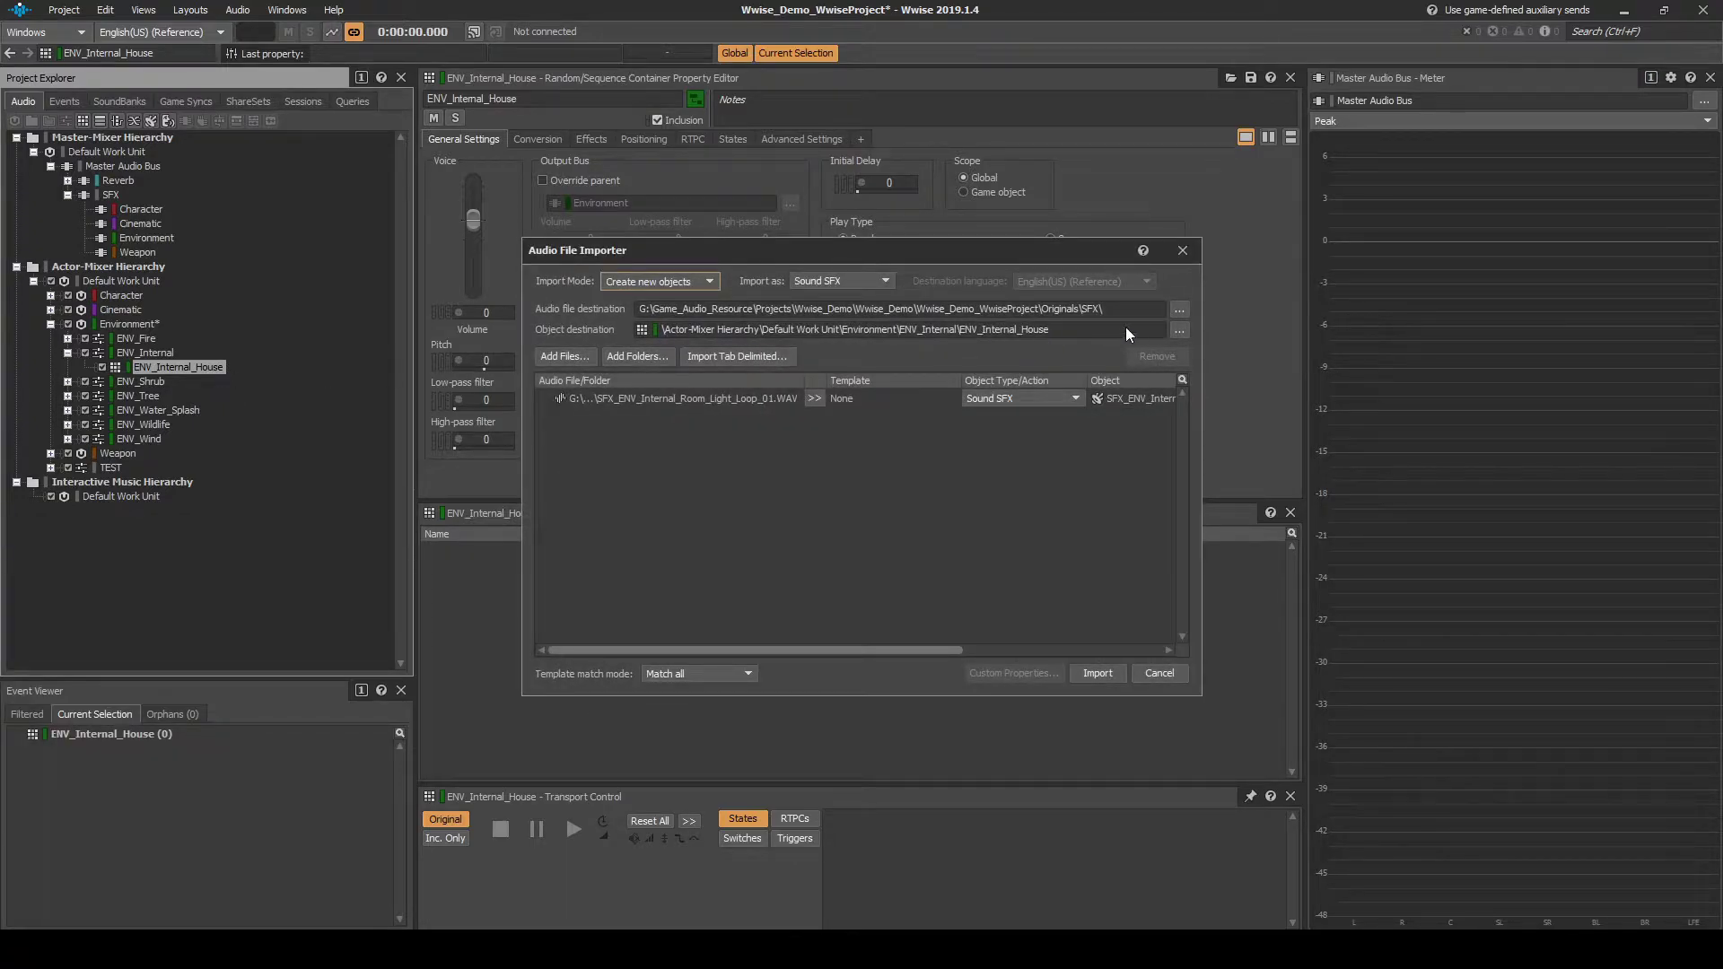
Import SFX_ENV_Internal_Room_Light_Loop_01 into a new Environment\Internal folder and set it to loop.
left_click(1177, 310)
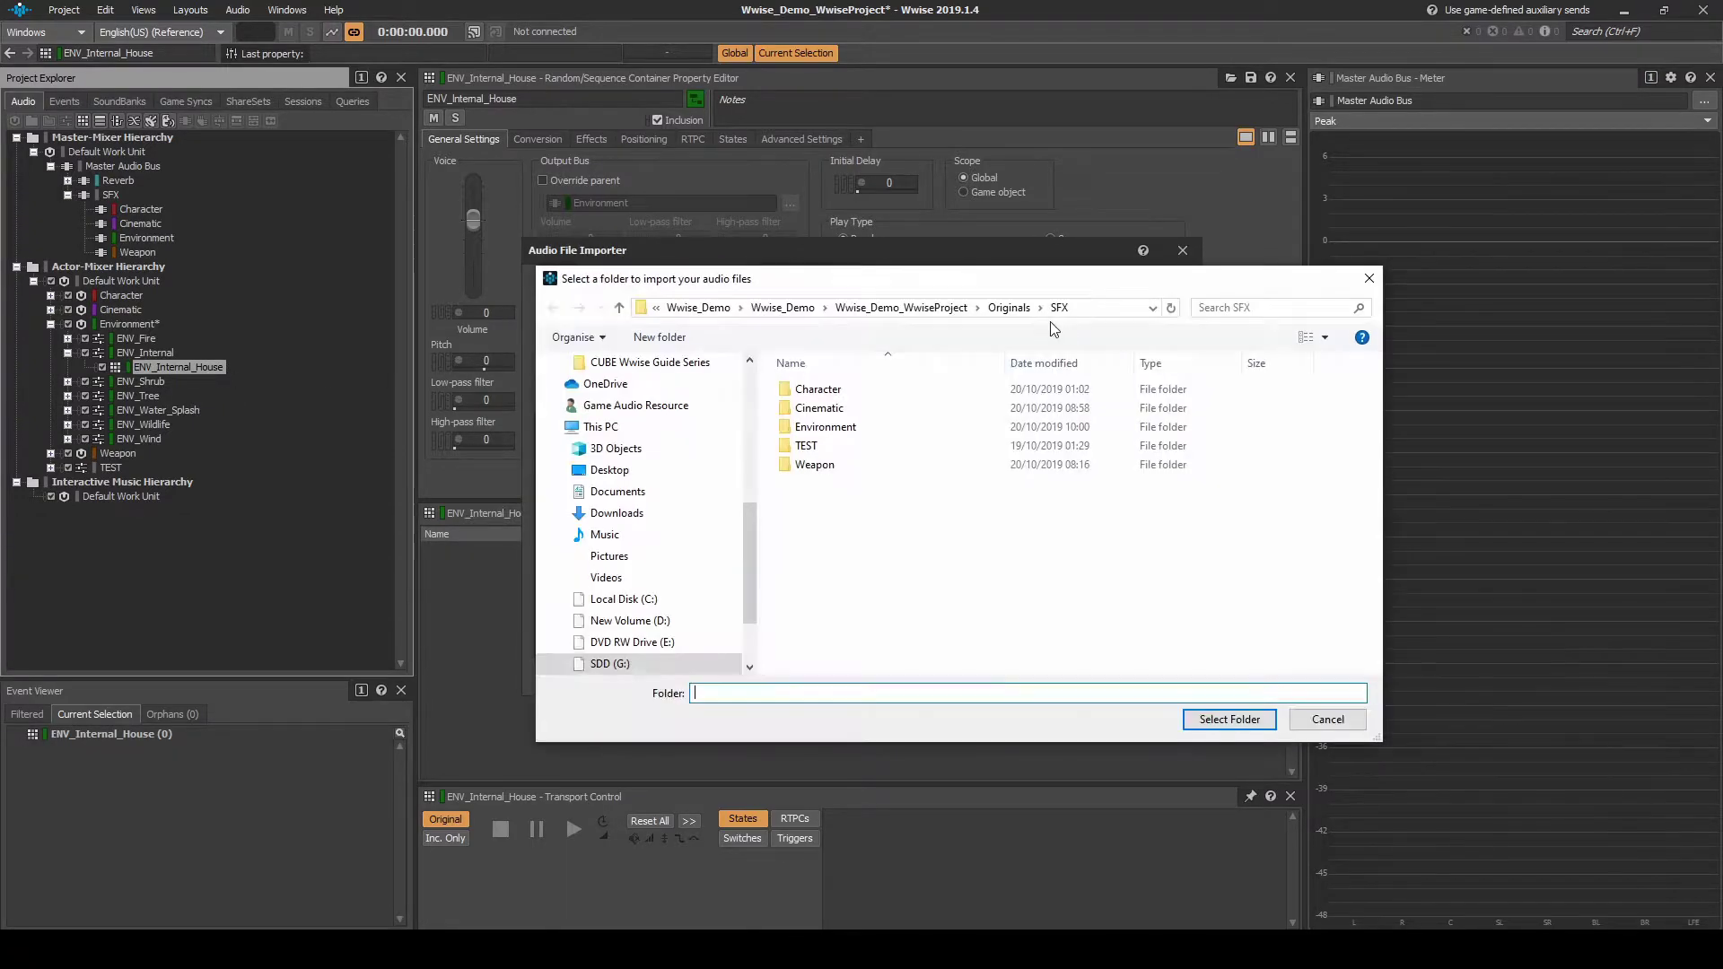
left_click(825, 429)
double_click(834, 429)
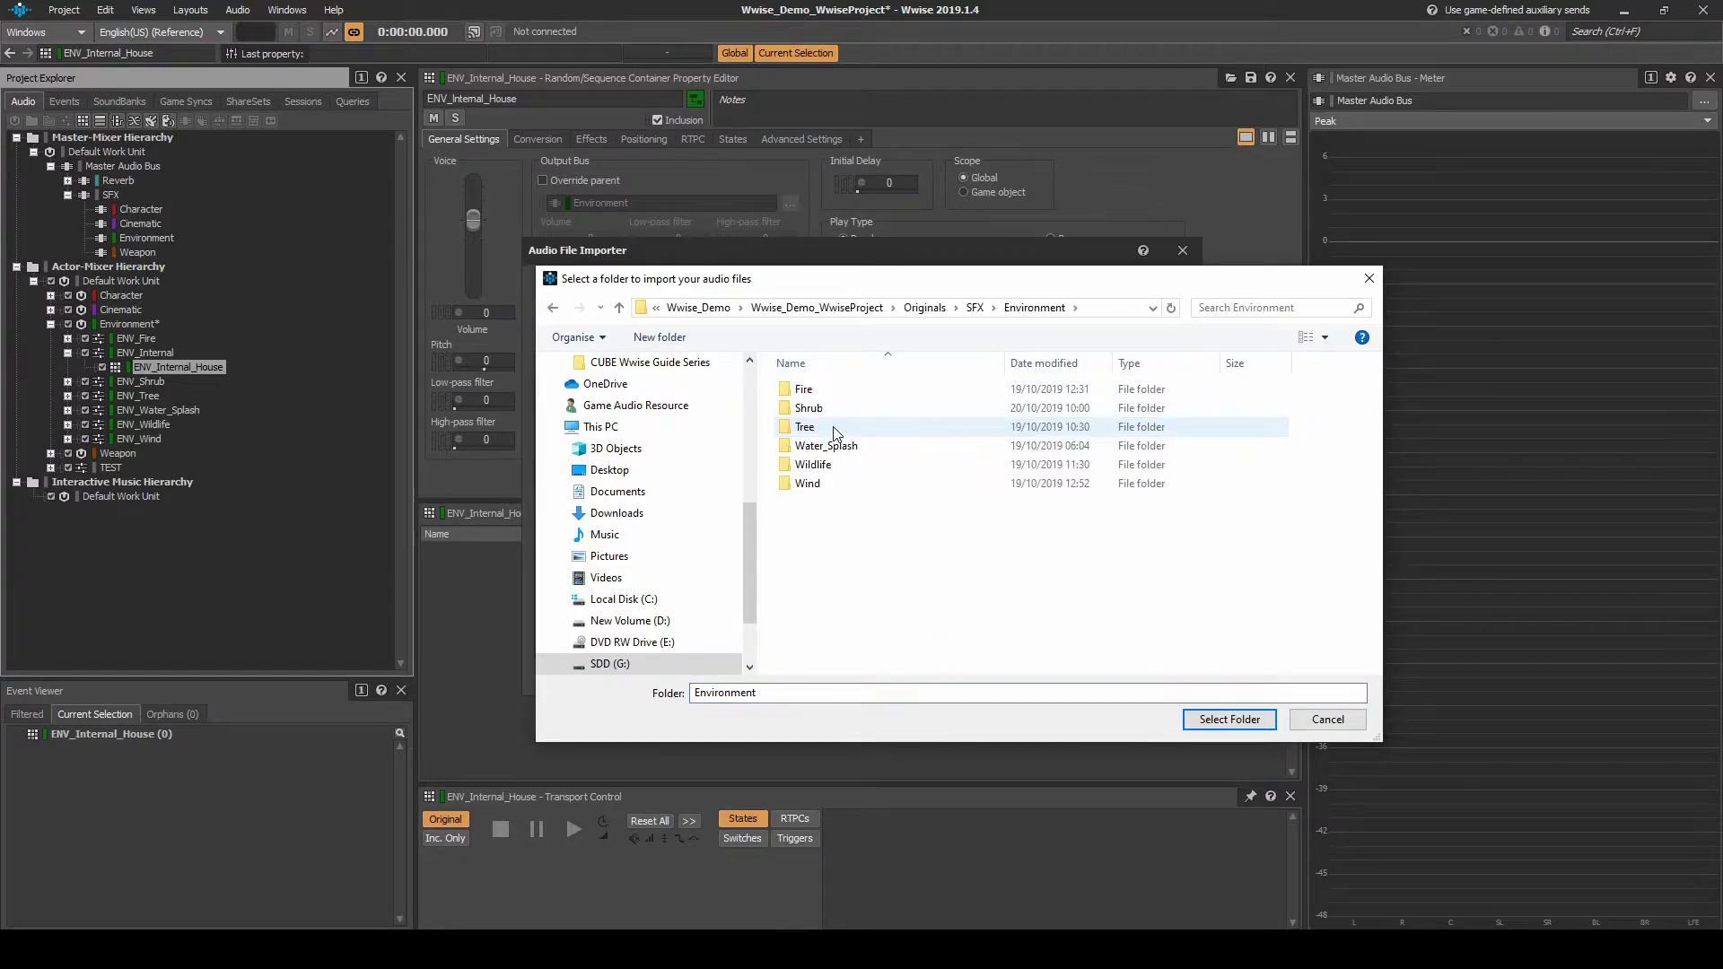
right_click(815, 538)
mouse_move(952, 794)
left_click(1059, 531)
type("Imternal")
key("Return")
key("Return")
left_click(1228, 719)
left_click(1107, 677)
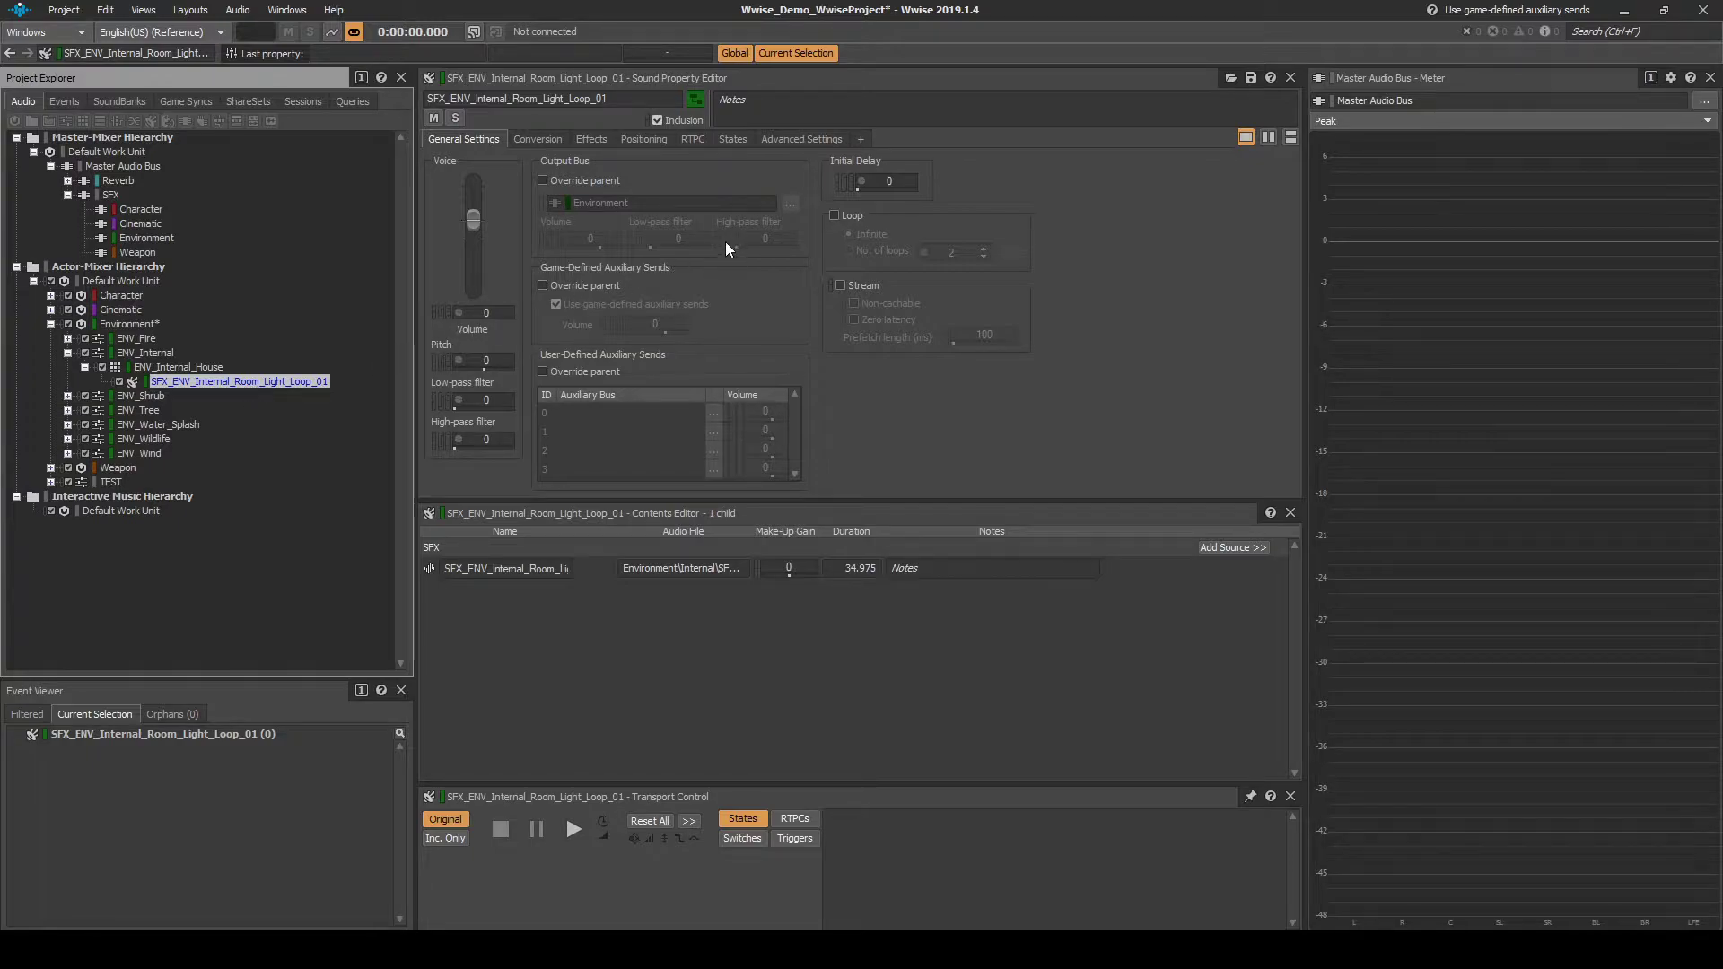
left_click(833, 214)
Create Play_ENV_Internal_House and Stop_ENV_Internal_House events and view them in the Events hierarchy.
left_click(204, 366)
right_click(204, 366)
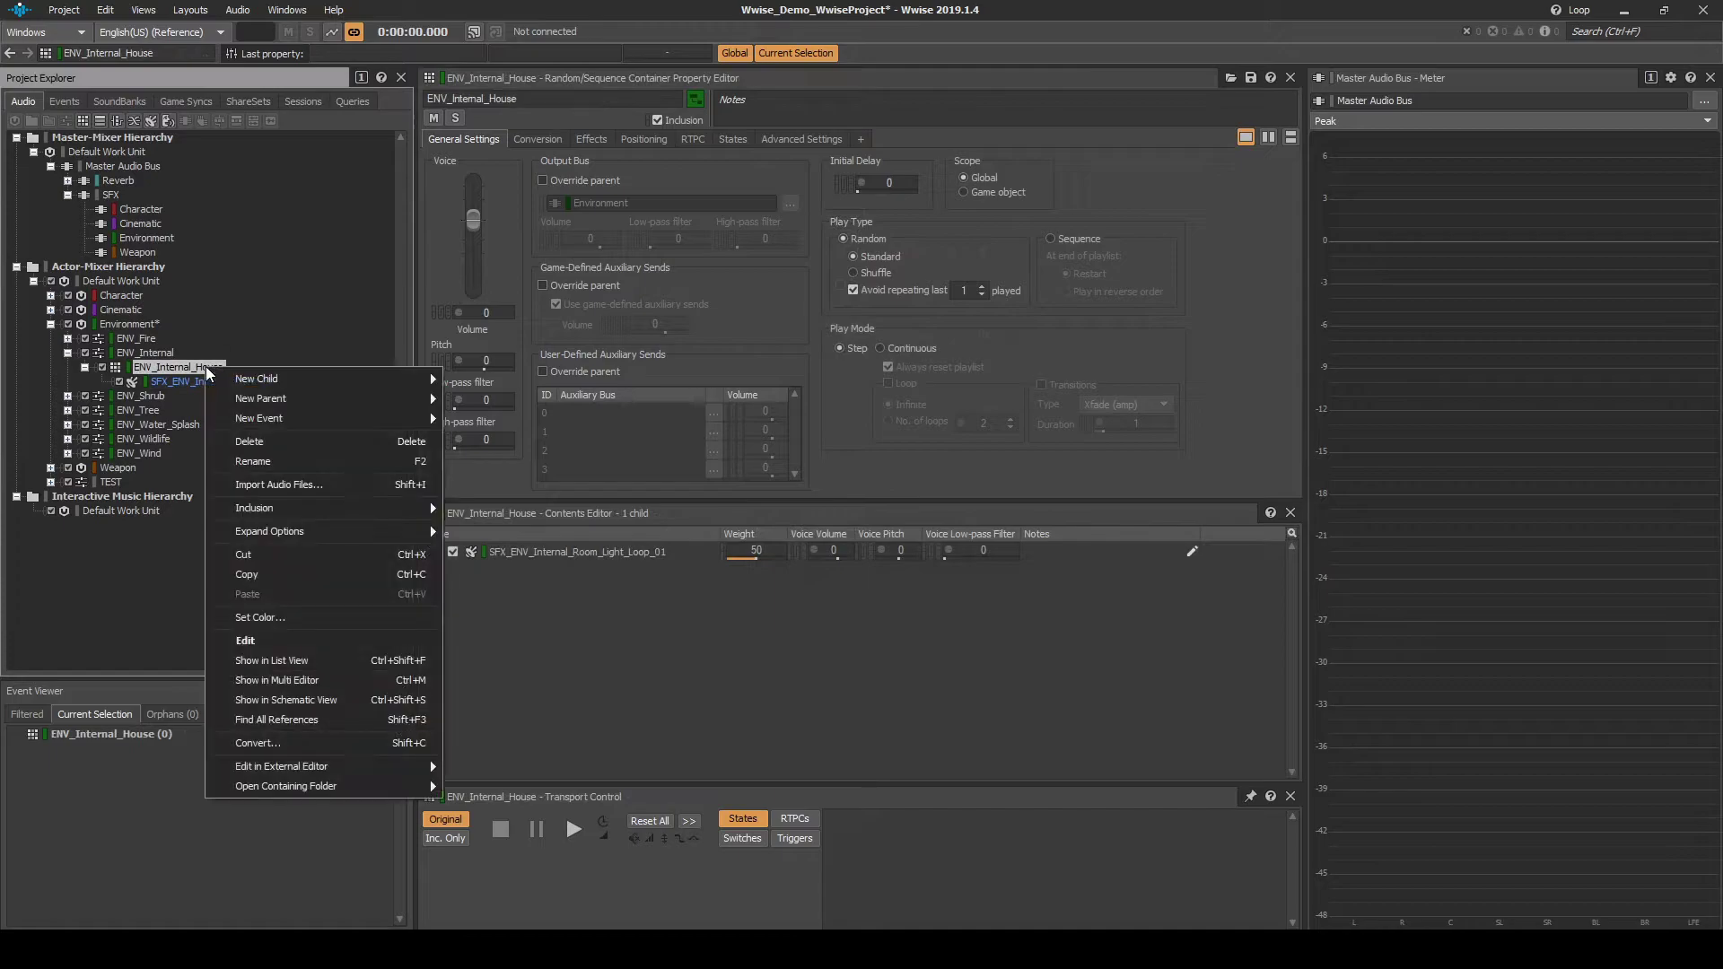
mouse_move(260, 417)
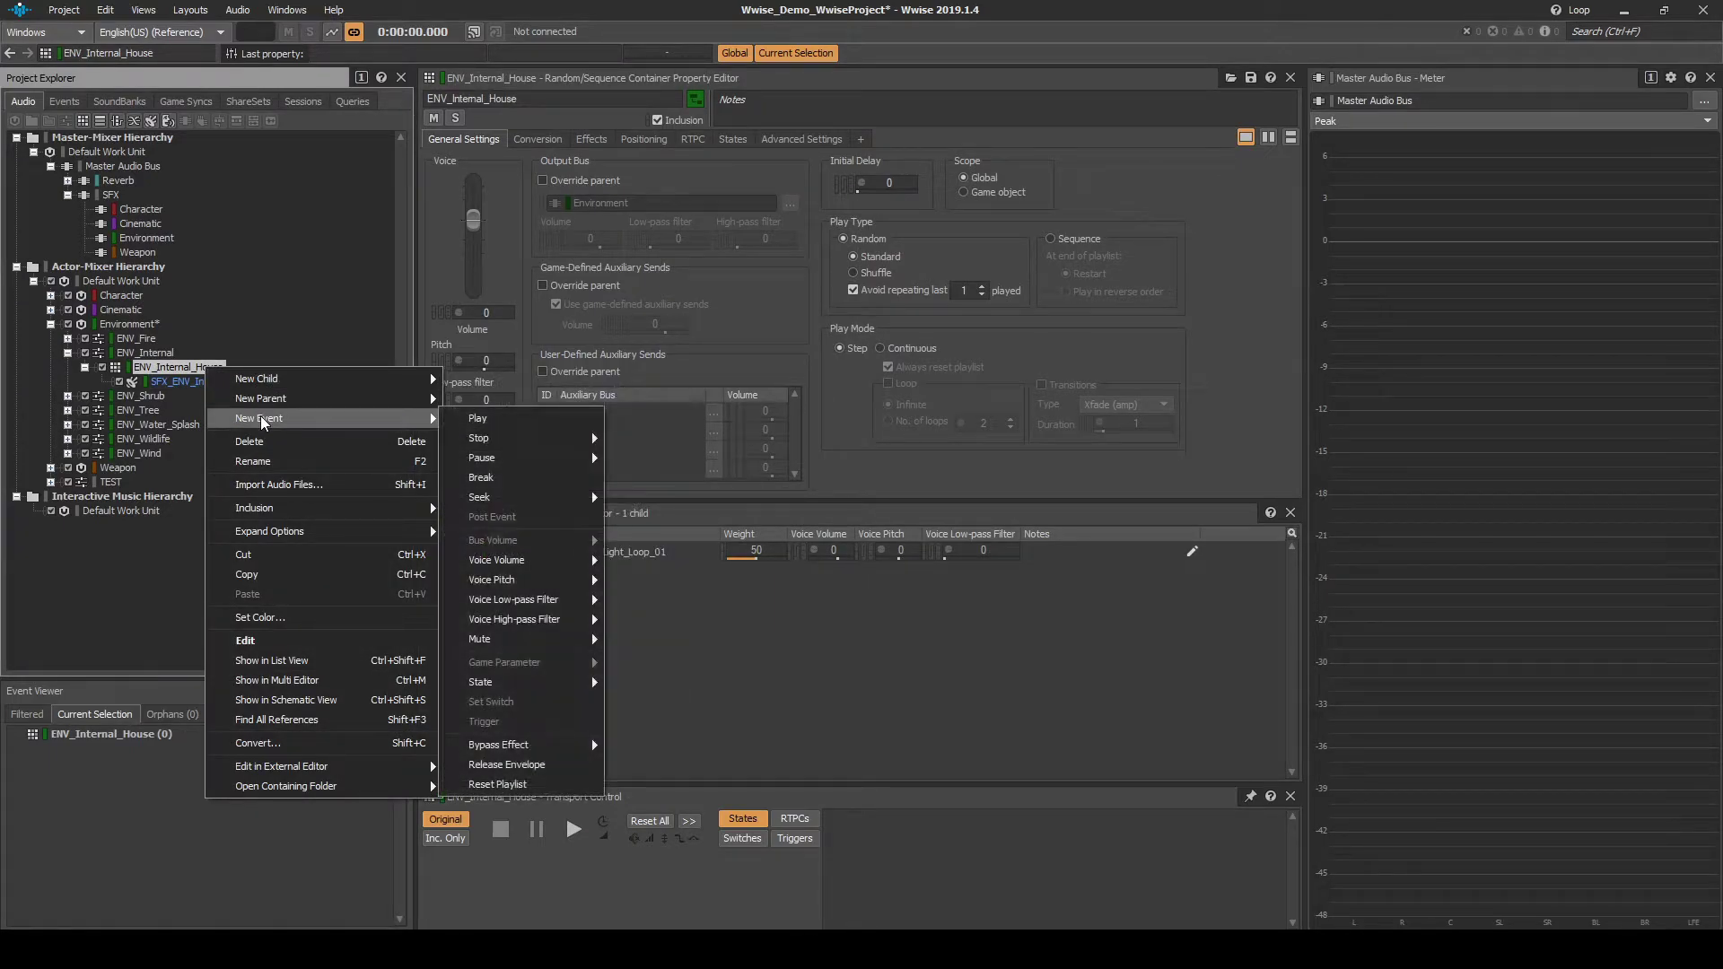
left_click(513, 420)
right_click(201, 368)
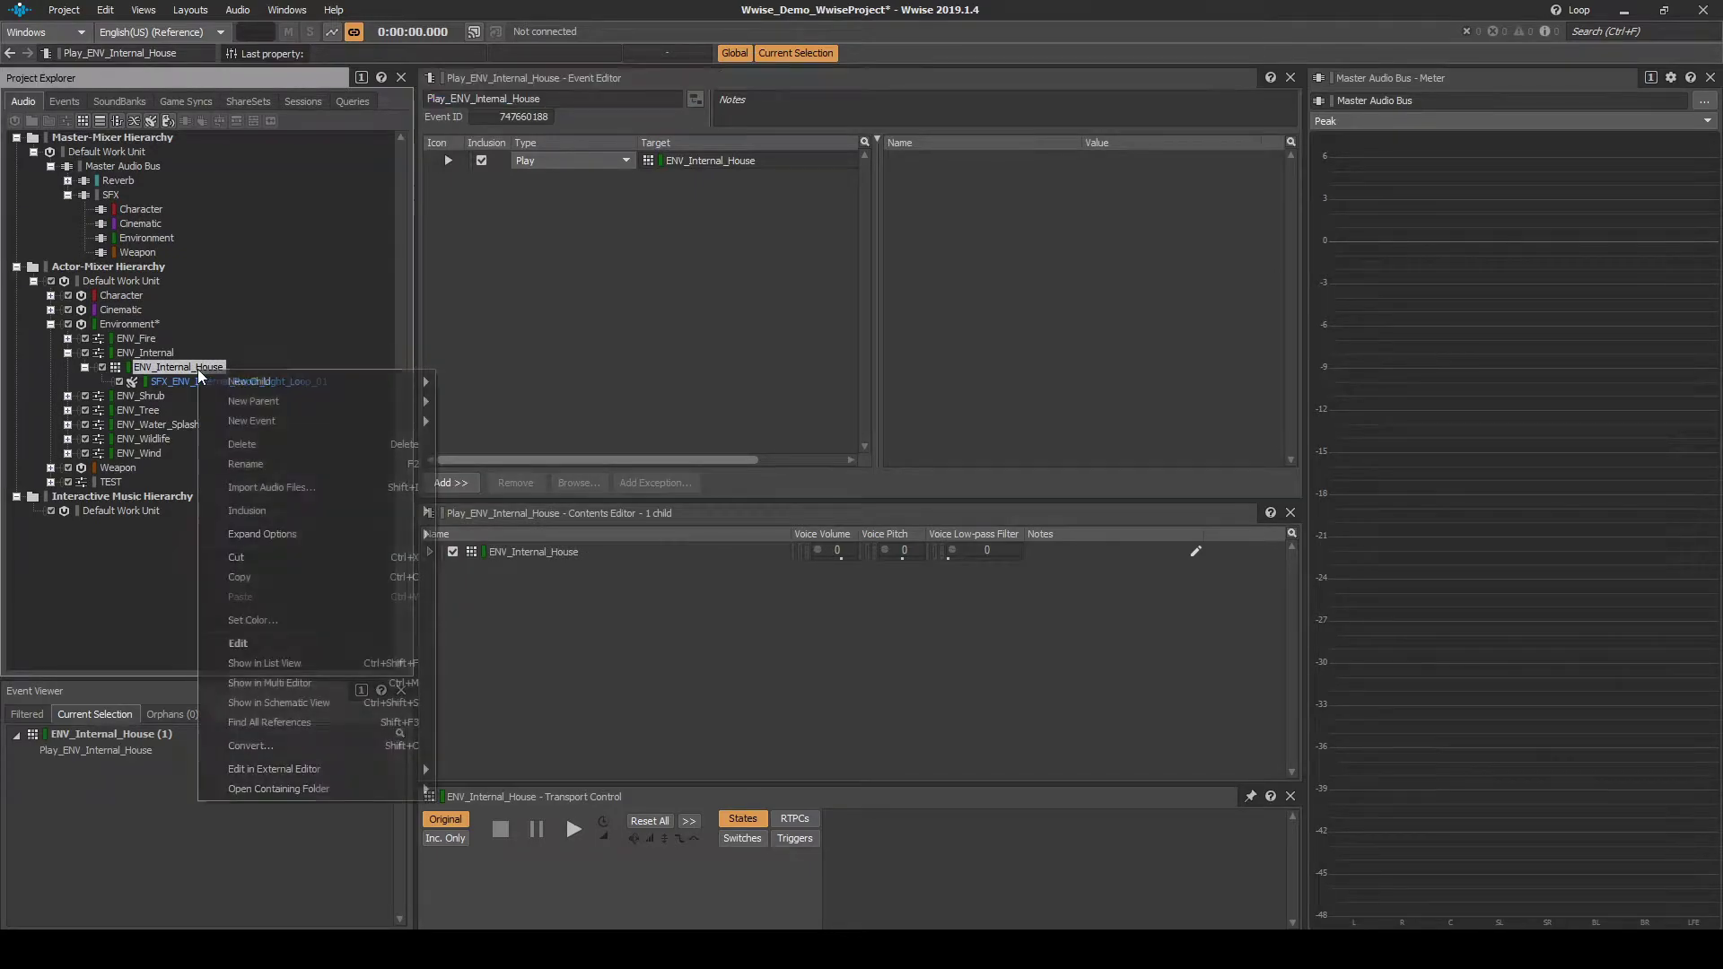
mouse_move(267, 428)
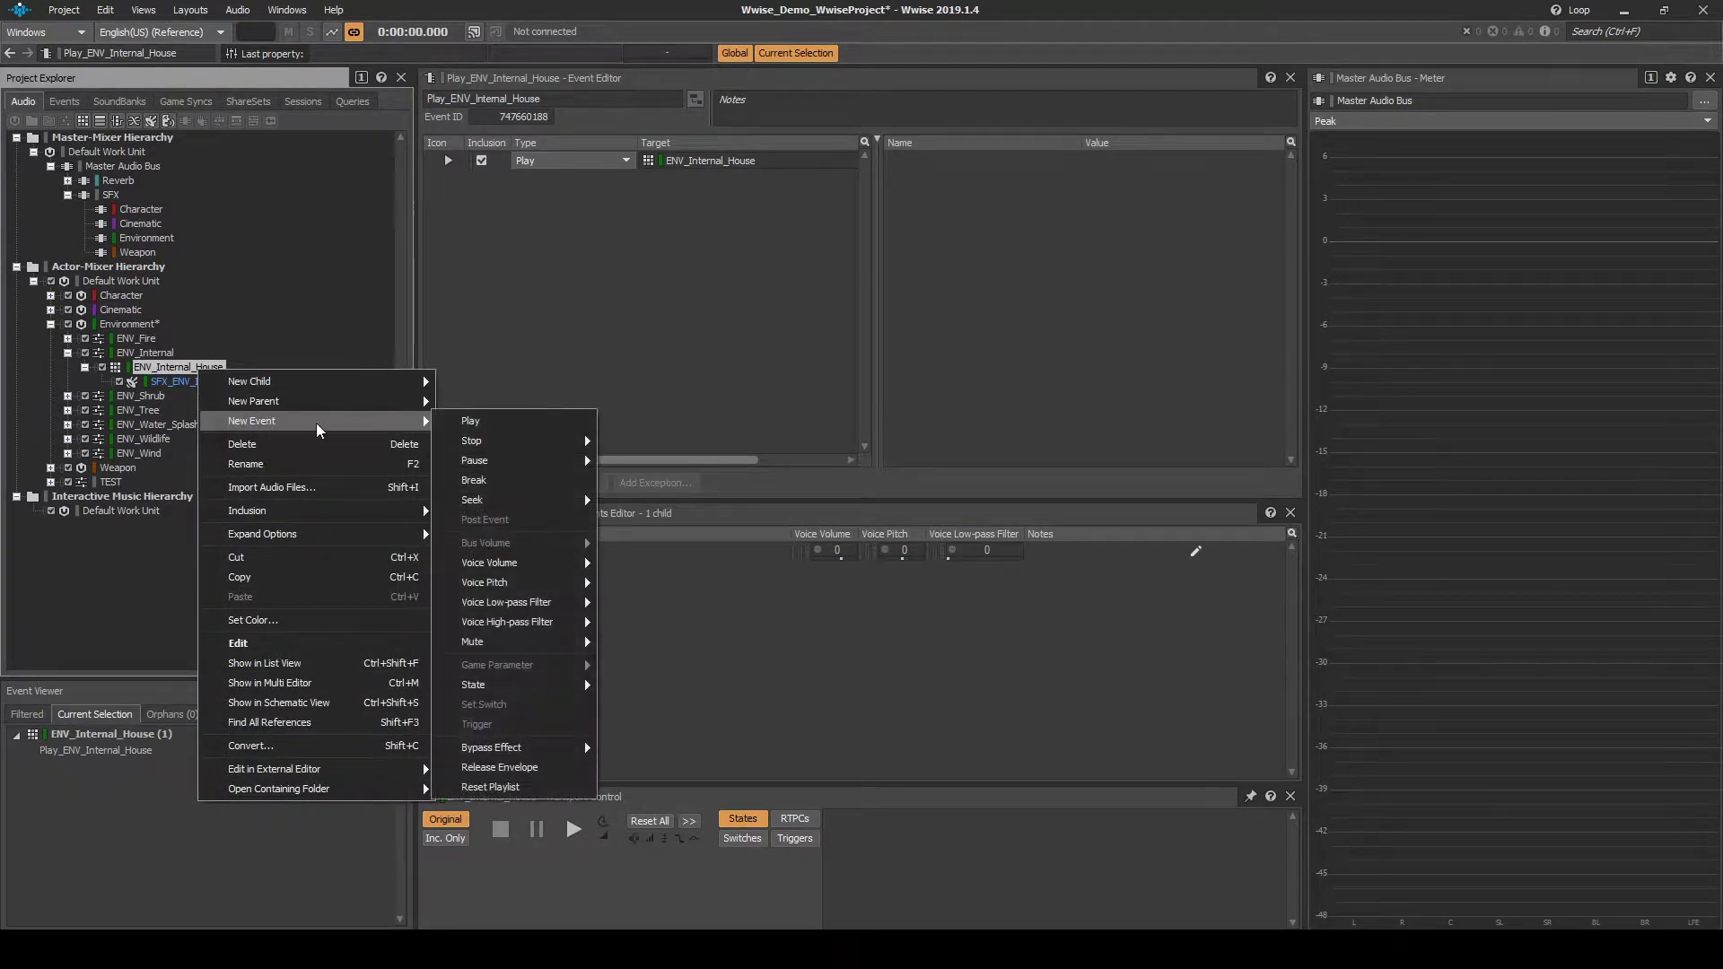
mouse_move(556, 440)
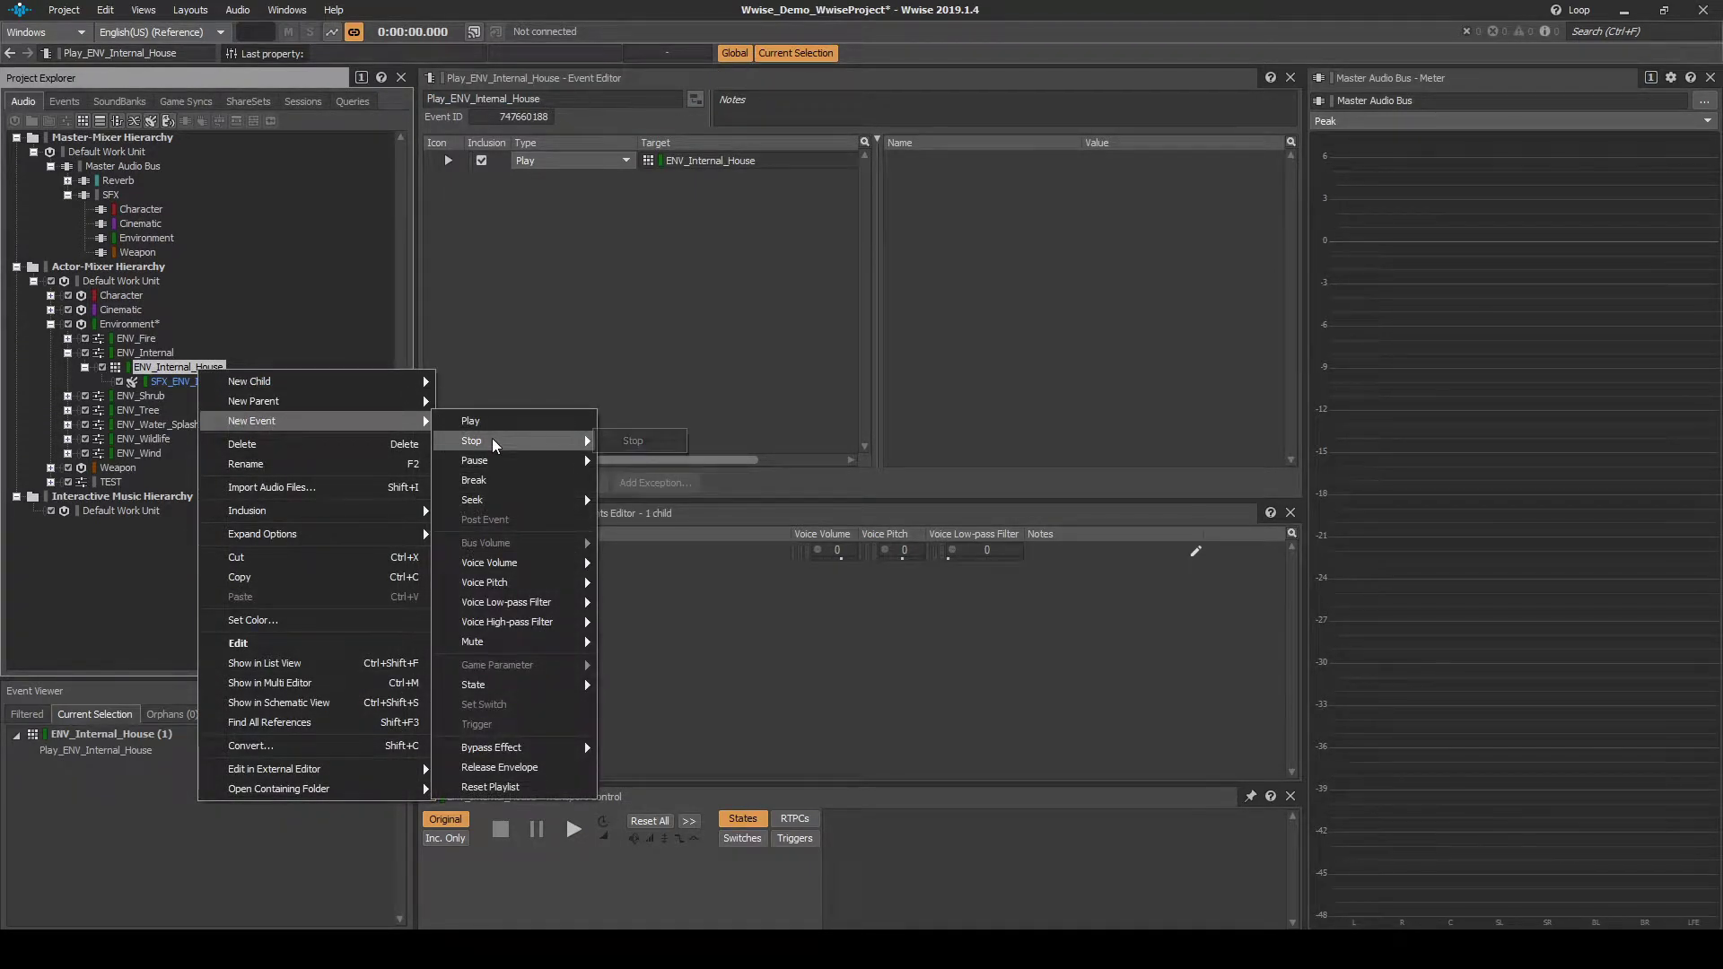
left_click(626, 440)
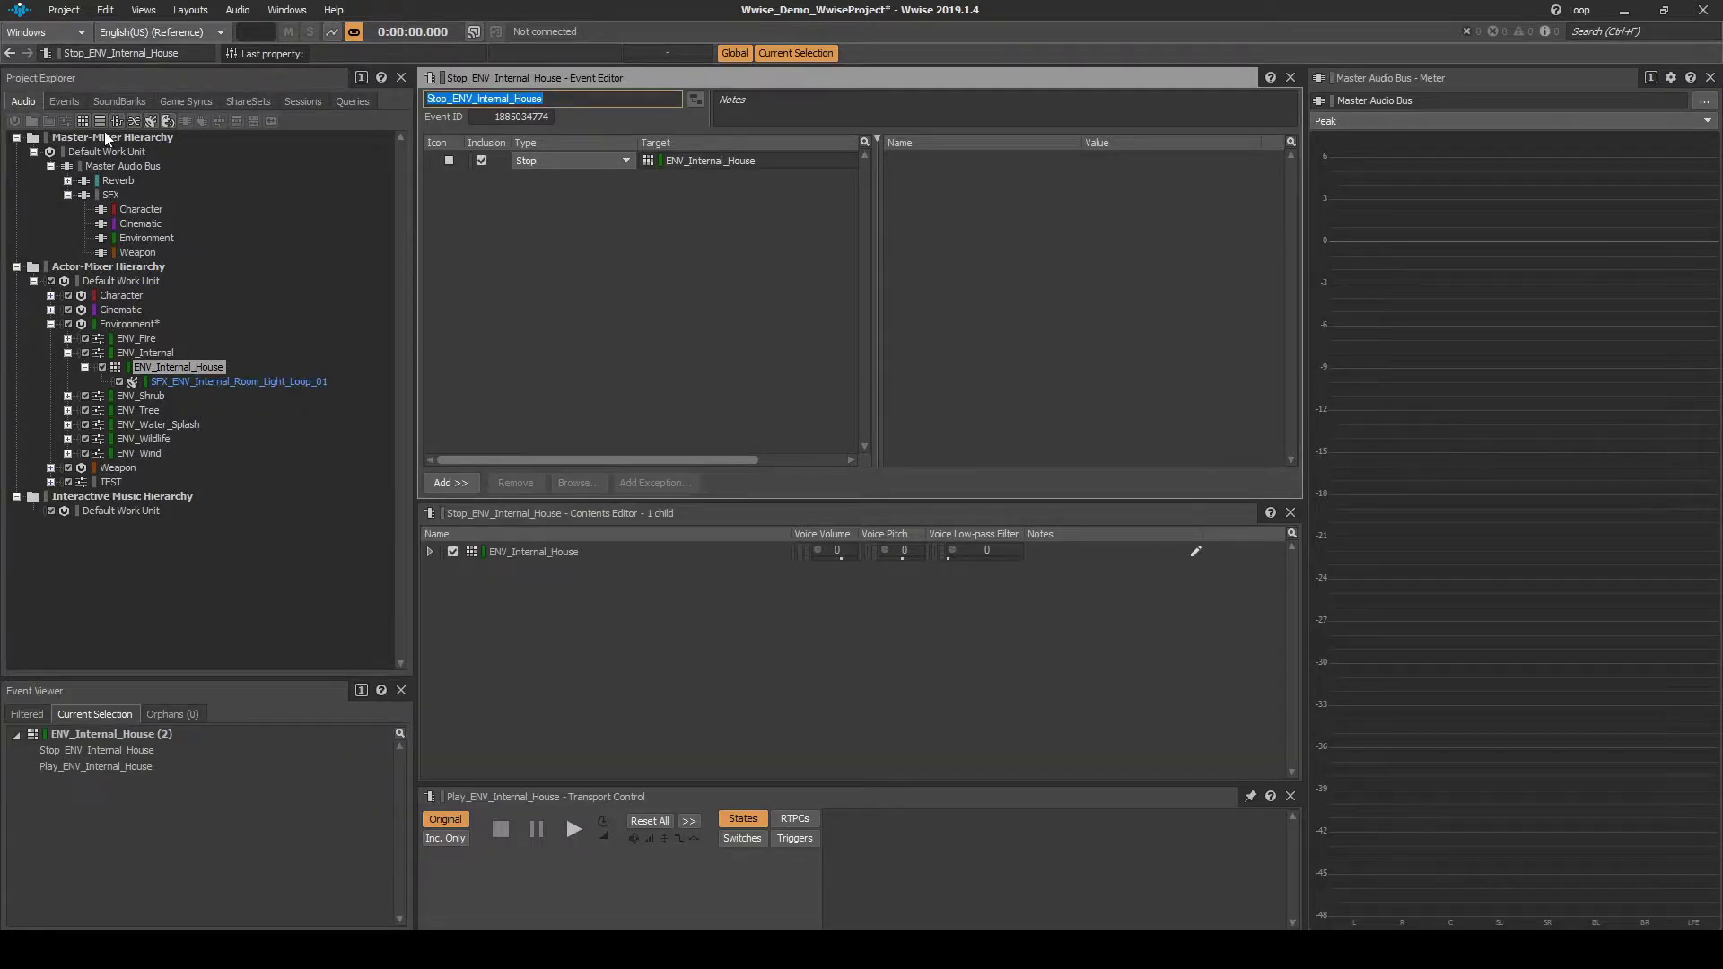
left_click(64, 101)
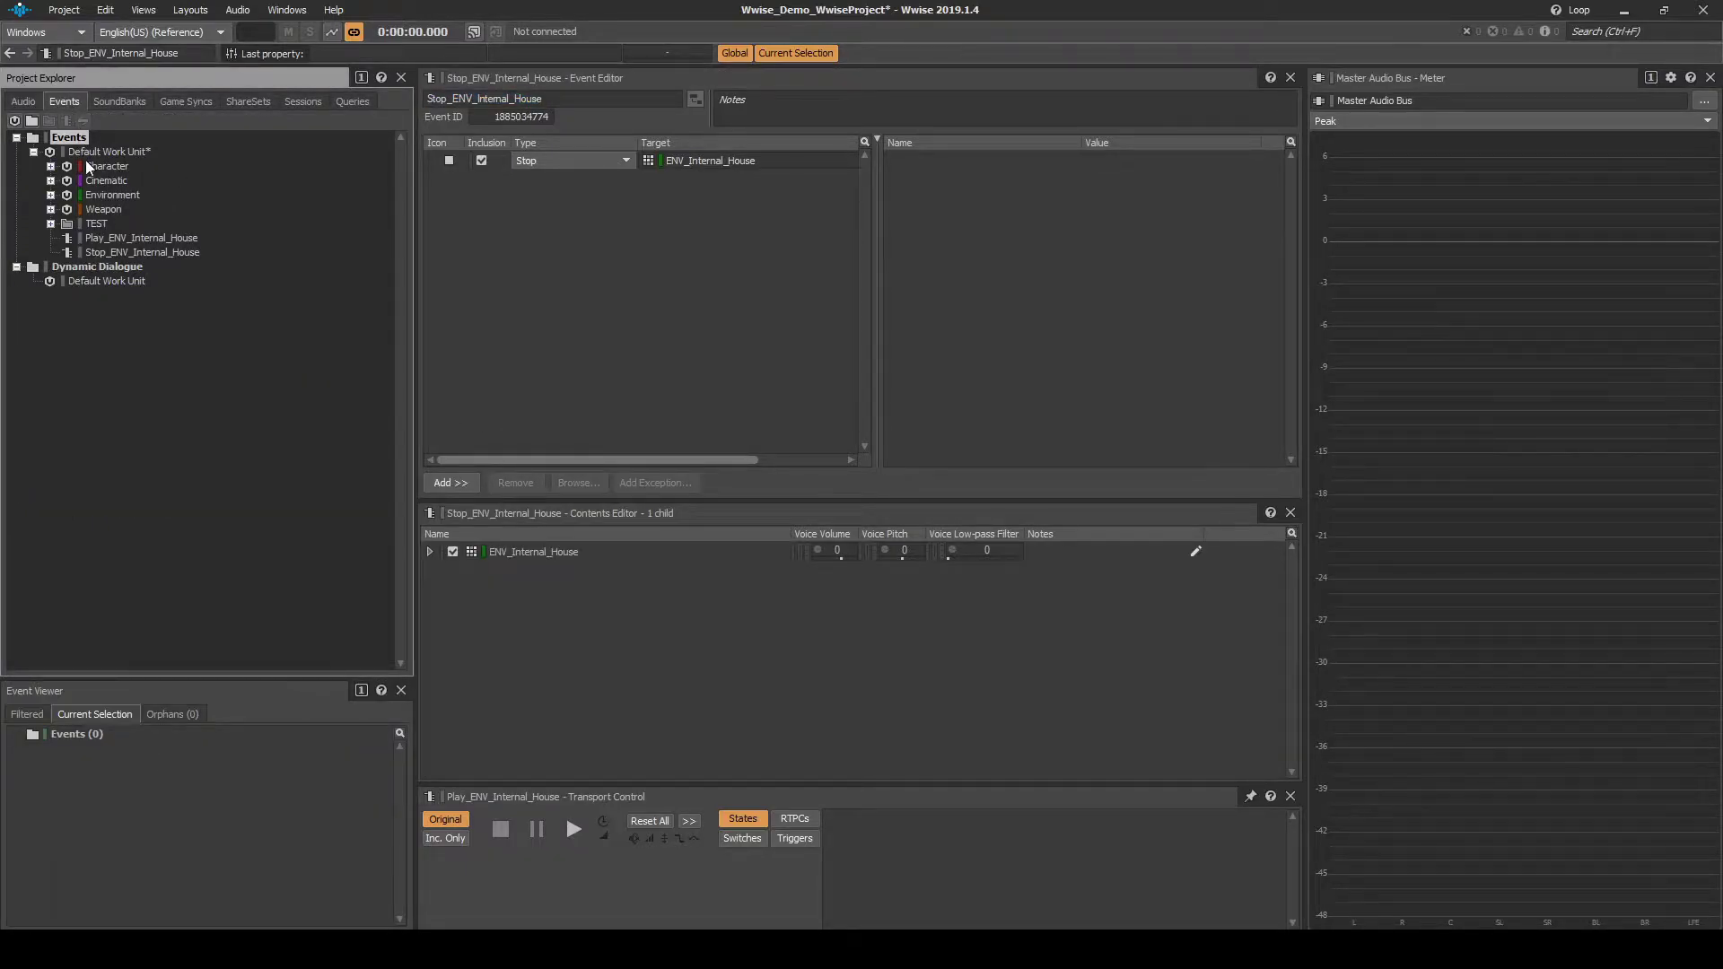
Create virtual folder ENV_Internal under the Environment events folder.
left_click(108, 195)
left_click(50, 195)
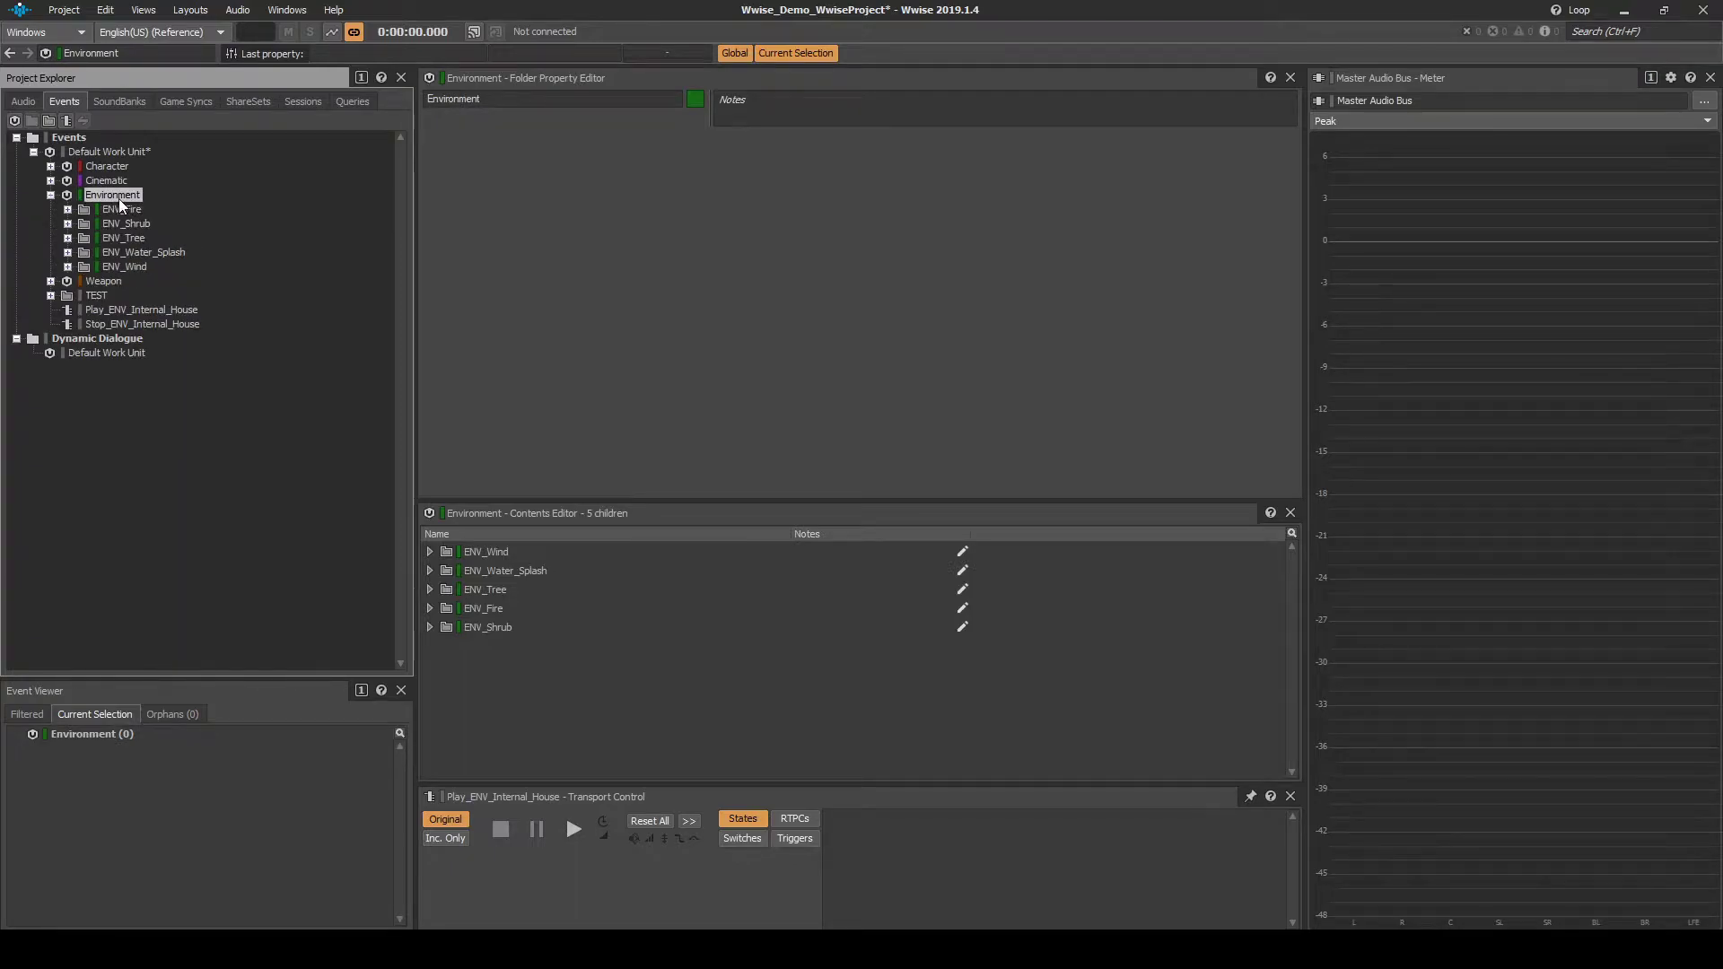
right_click(119, 197)
mouse_move(155, 212)
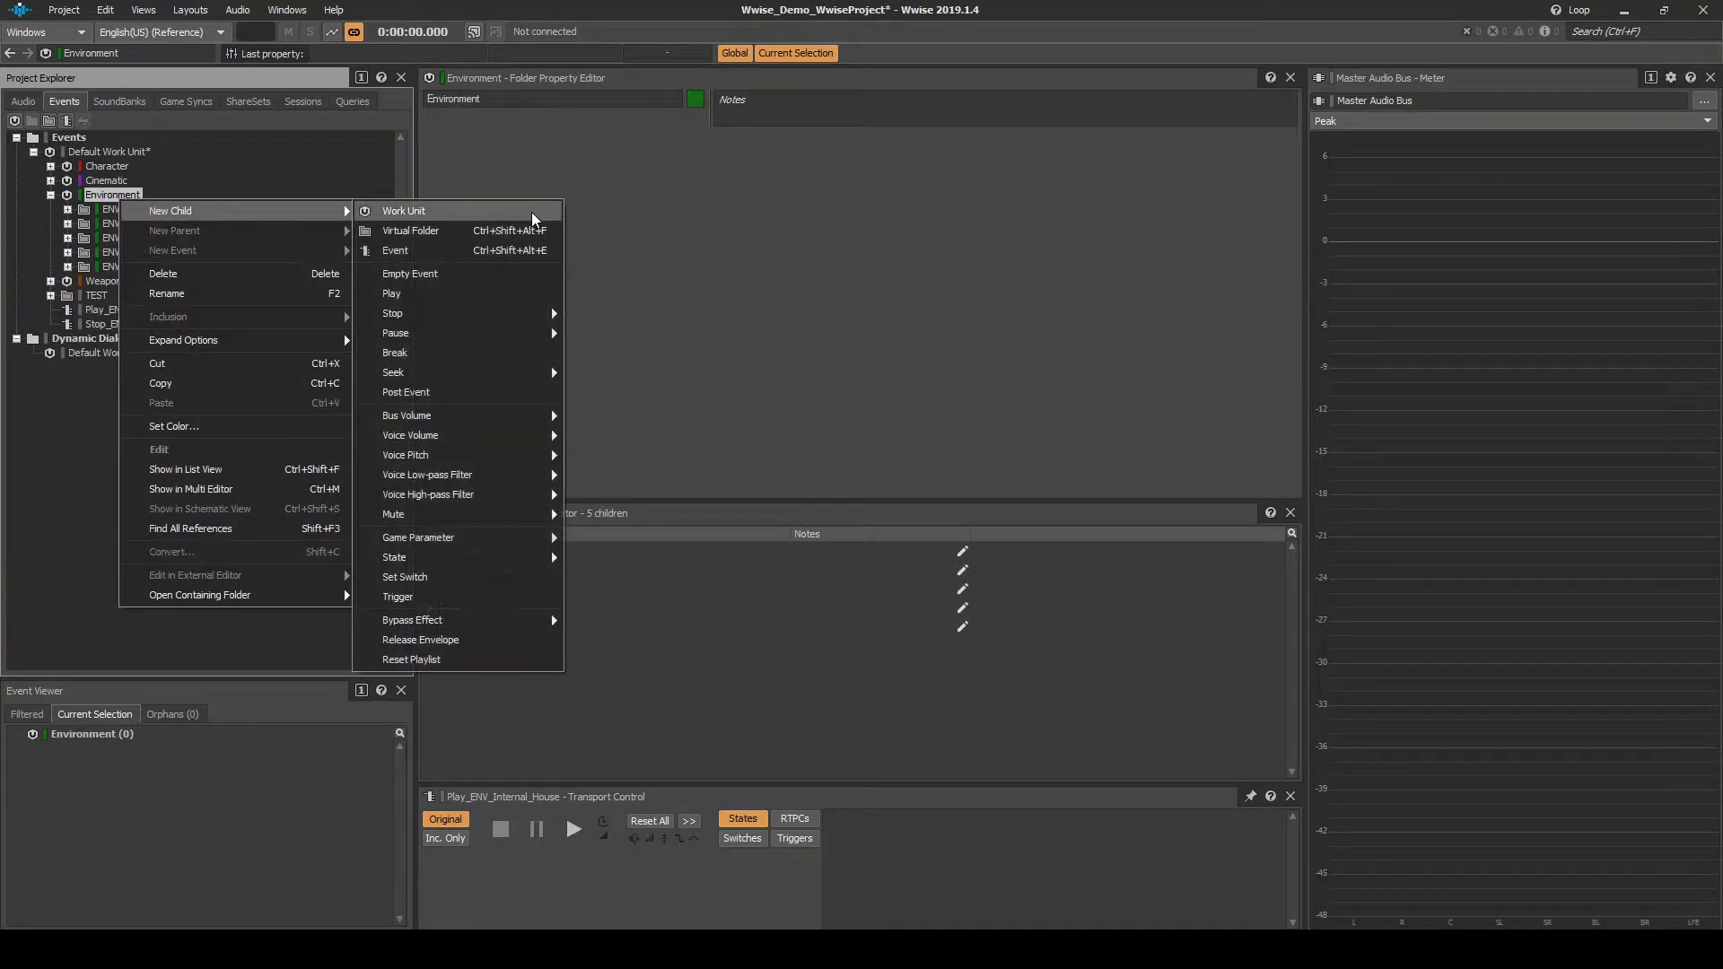
left_click(522, 232)
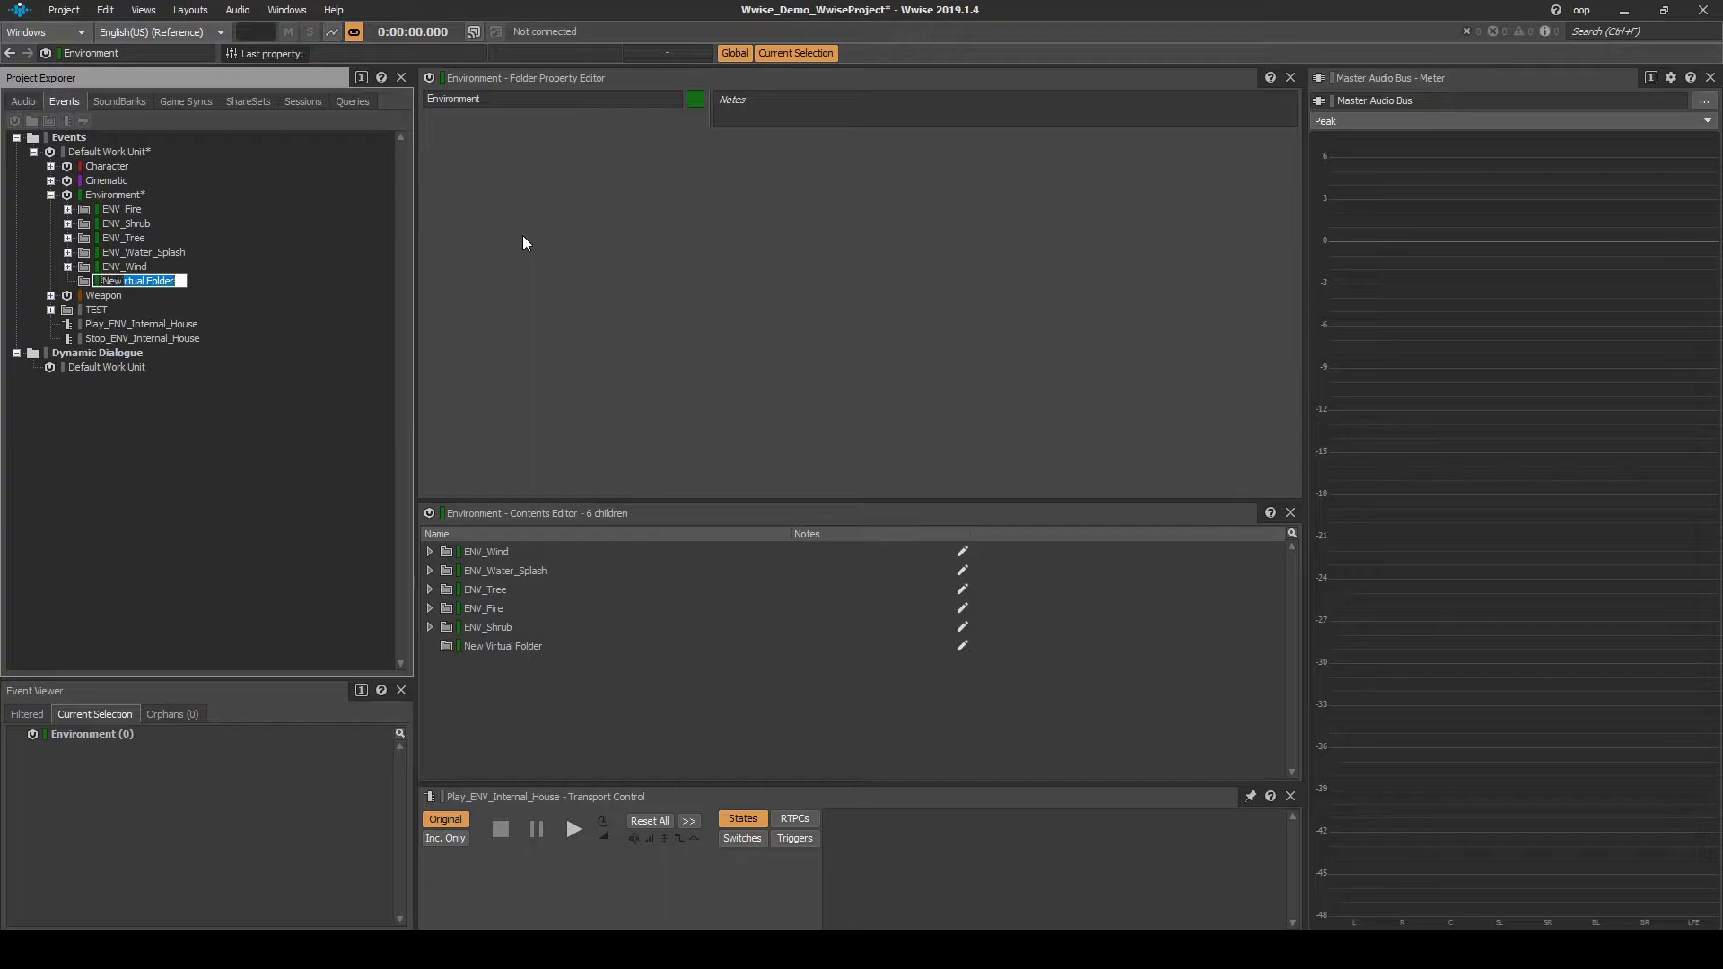
type("ENV_Internal")
key("Return")
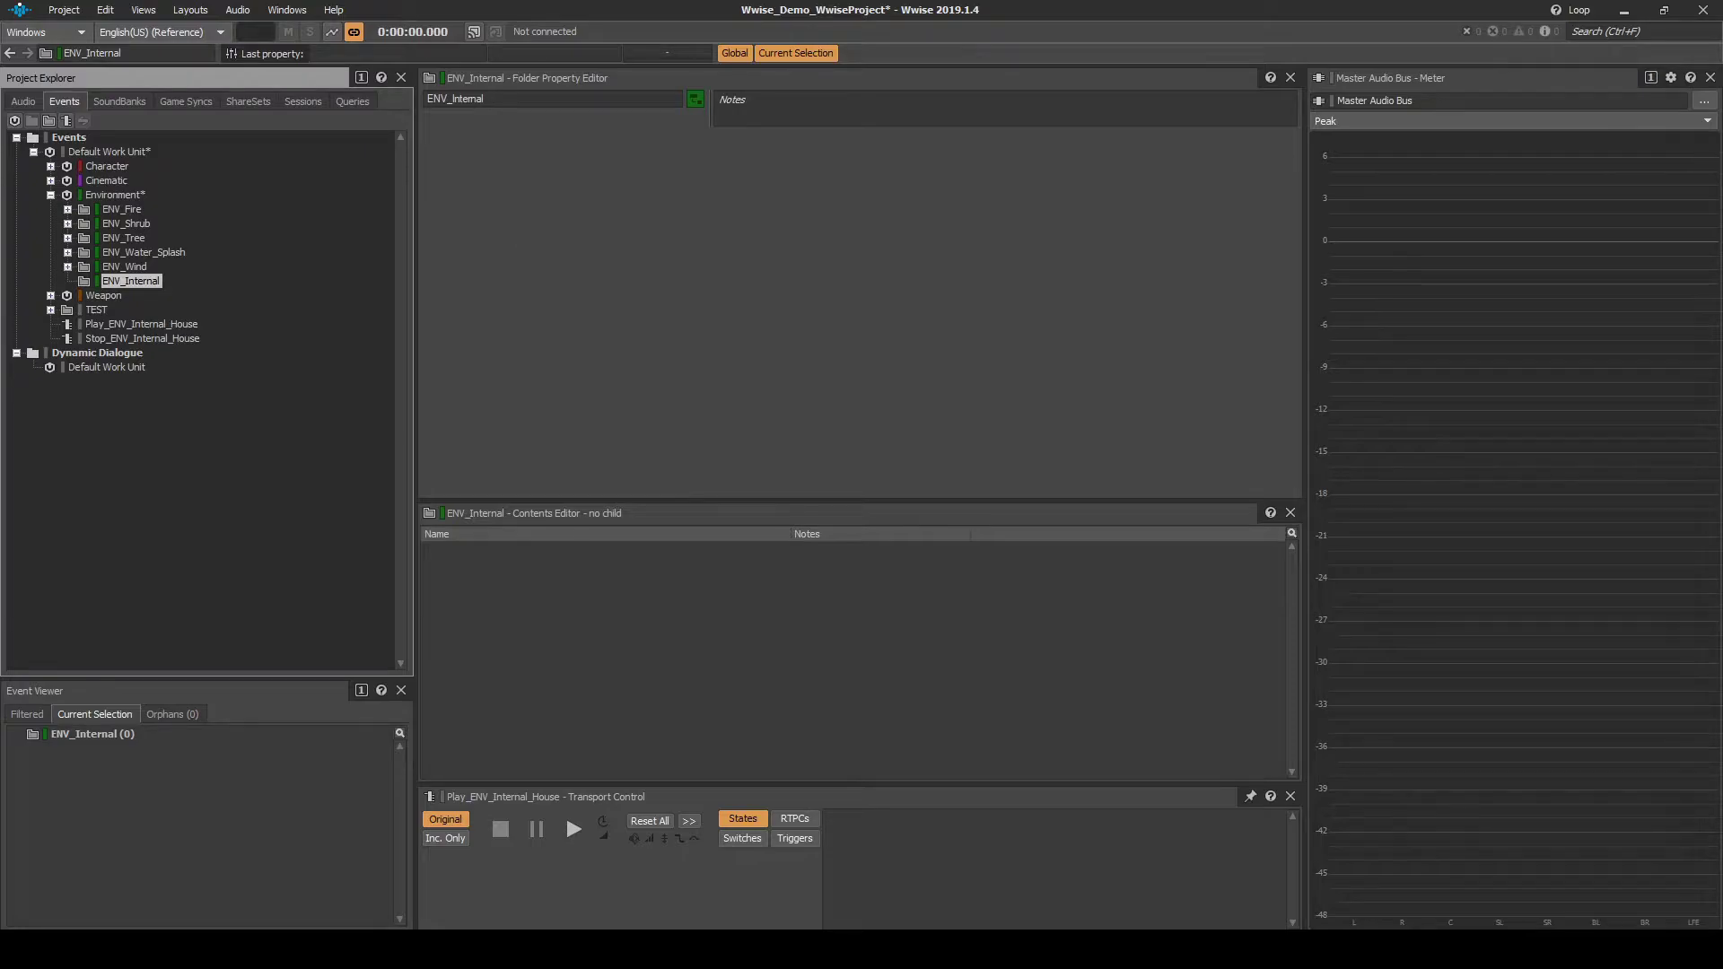
Rename the Play event to SFX_ENV_Internal_House_Start.
left_click(174, 326)
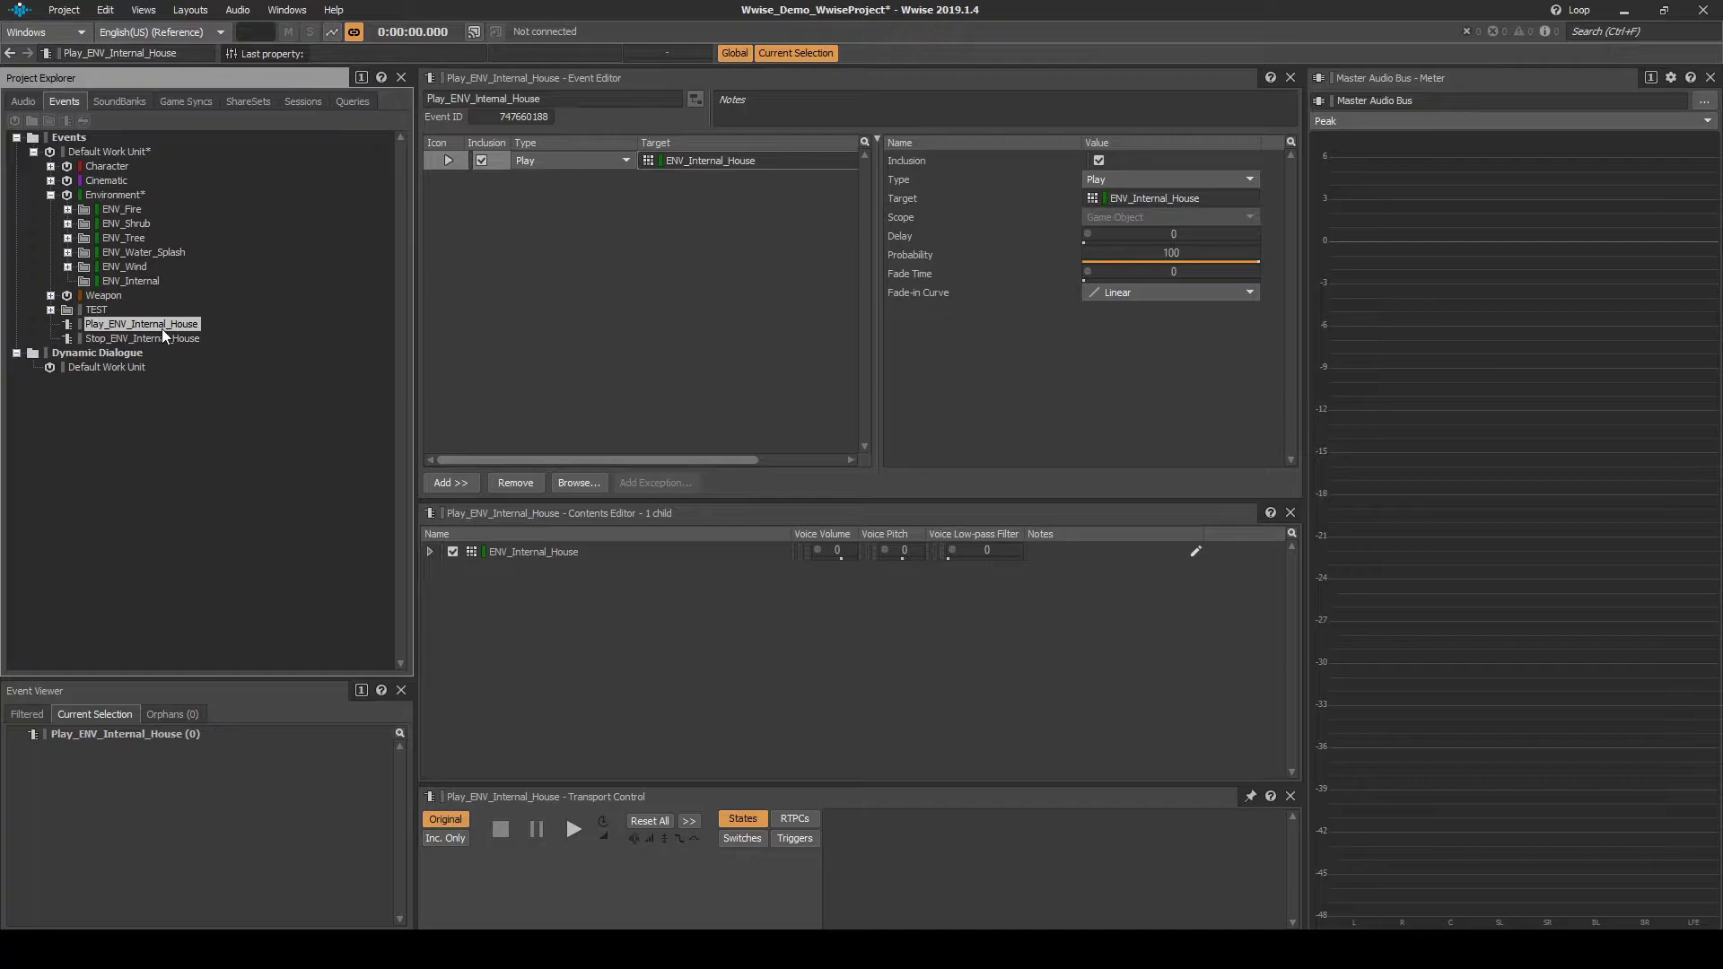
left_click(162, 329)
key("F2")
type("_start")
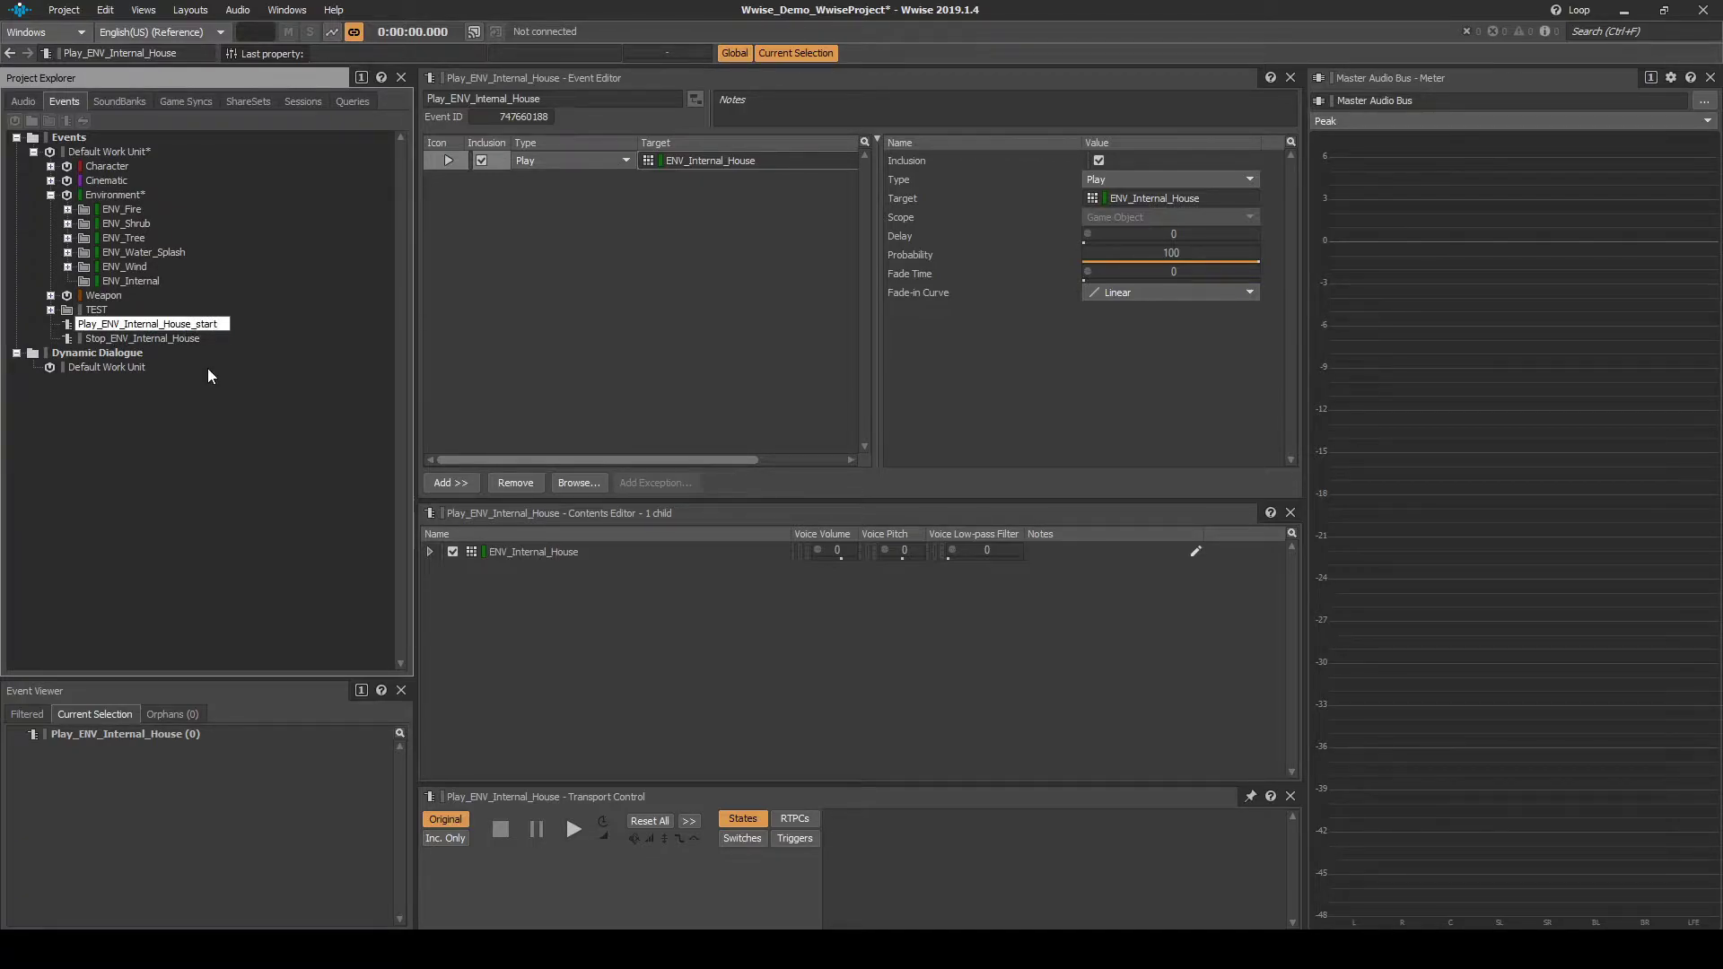
key("BackSpace")
type("S")
key("Home")
key("Delete")
key("Delete")
key("Delete")
key("Delete")
type("SFX")
Rename the Stop event to SFX_ENV_Internal_House_Stop and move both events into ENV_Internal.
left_click(136, 339)
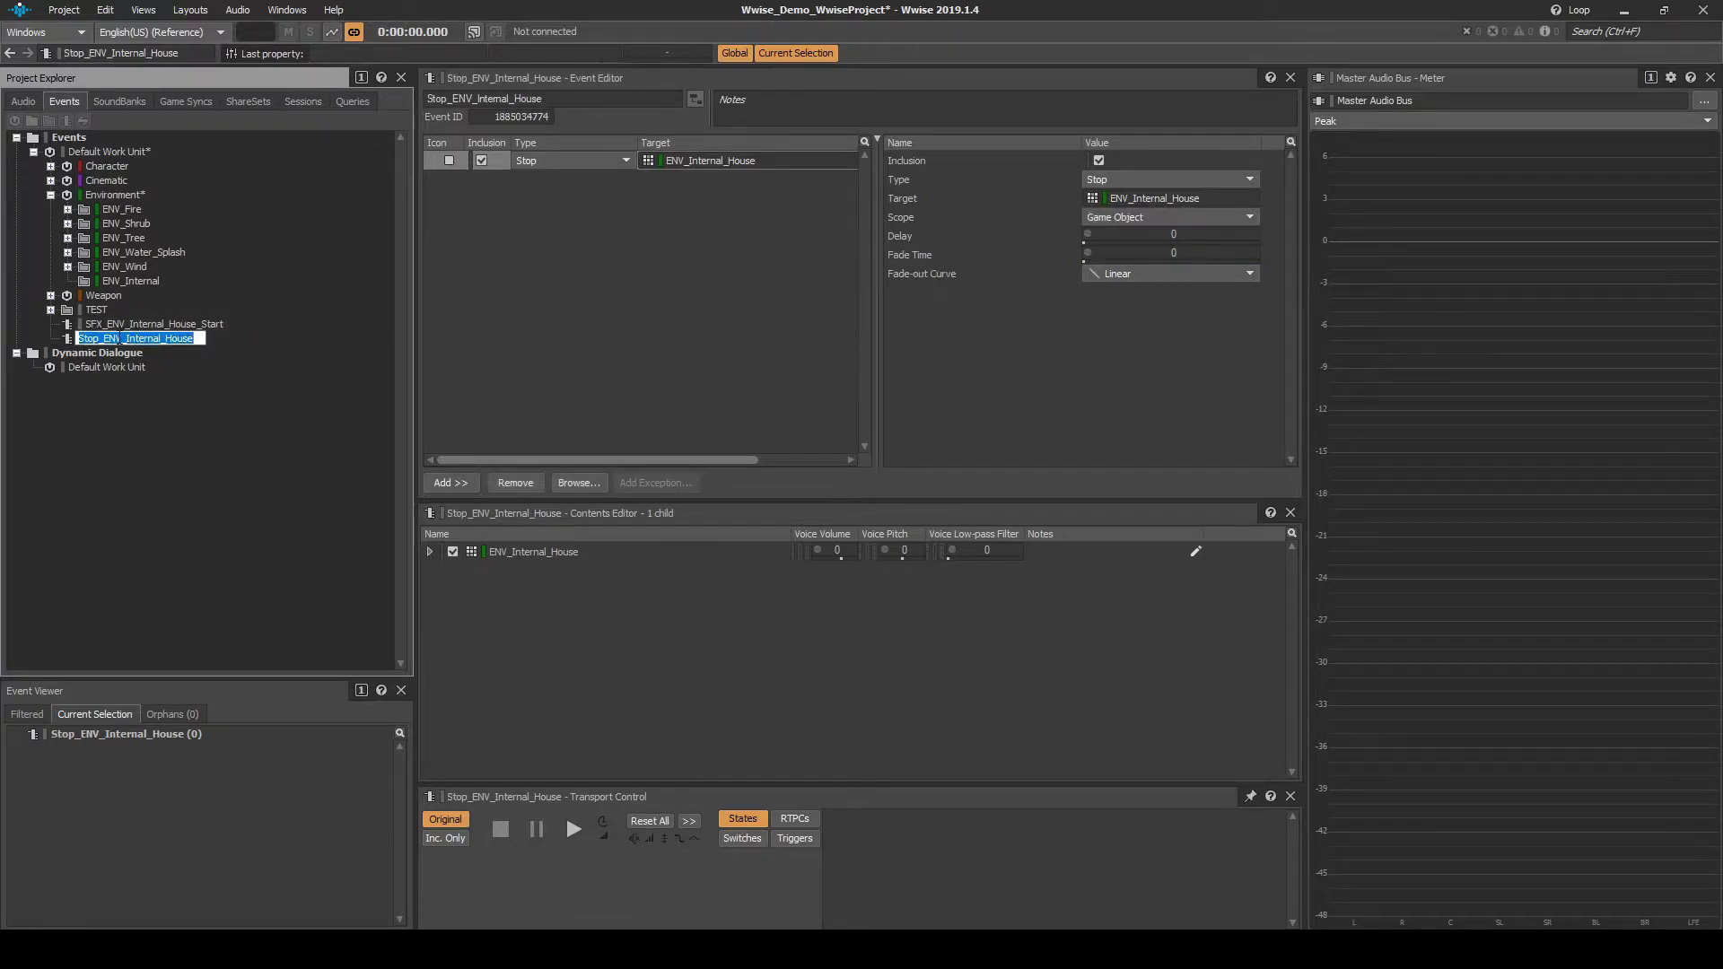
left_click(101, 339)
left_click_drag(100, 338, 78, 339)
type("SFX")
key("End")
type("_Stop")
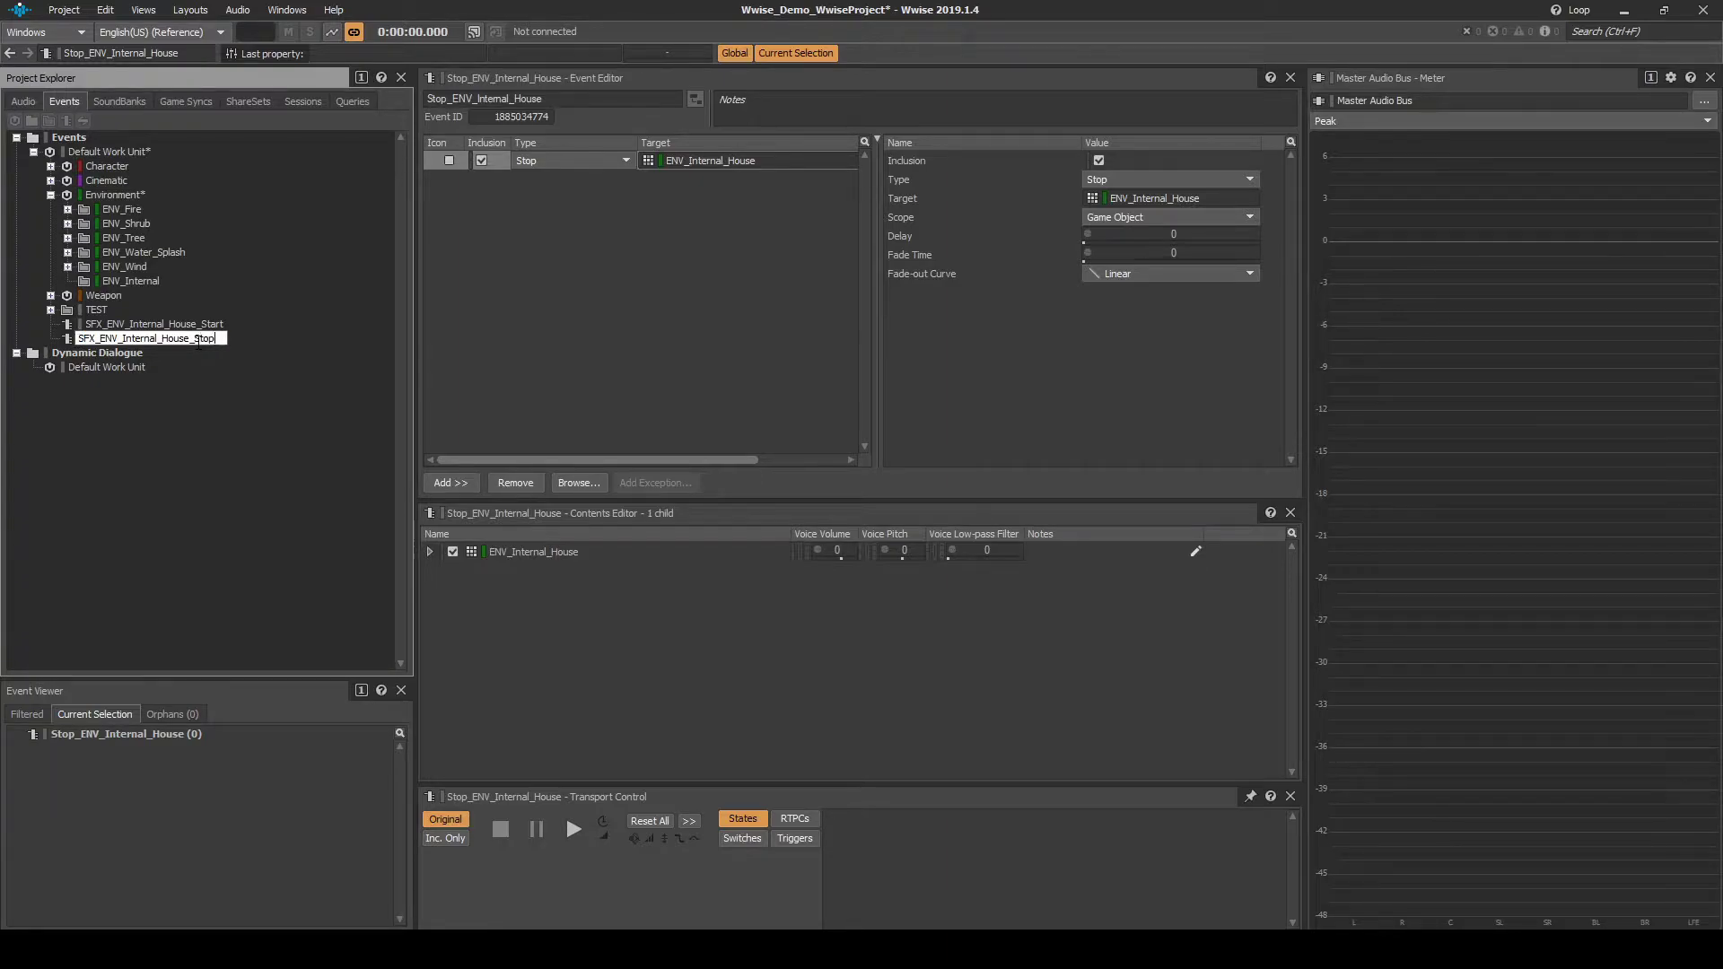
key("Return")
left_click(198, 327, "shift")
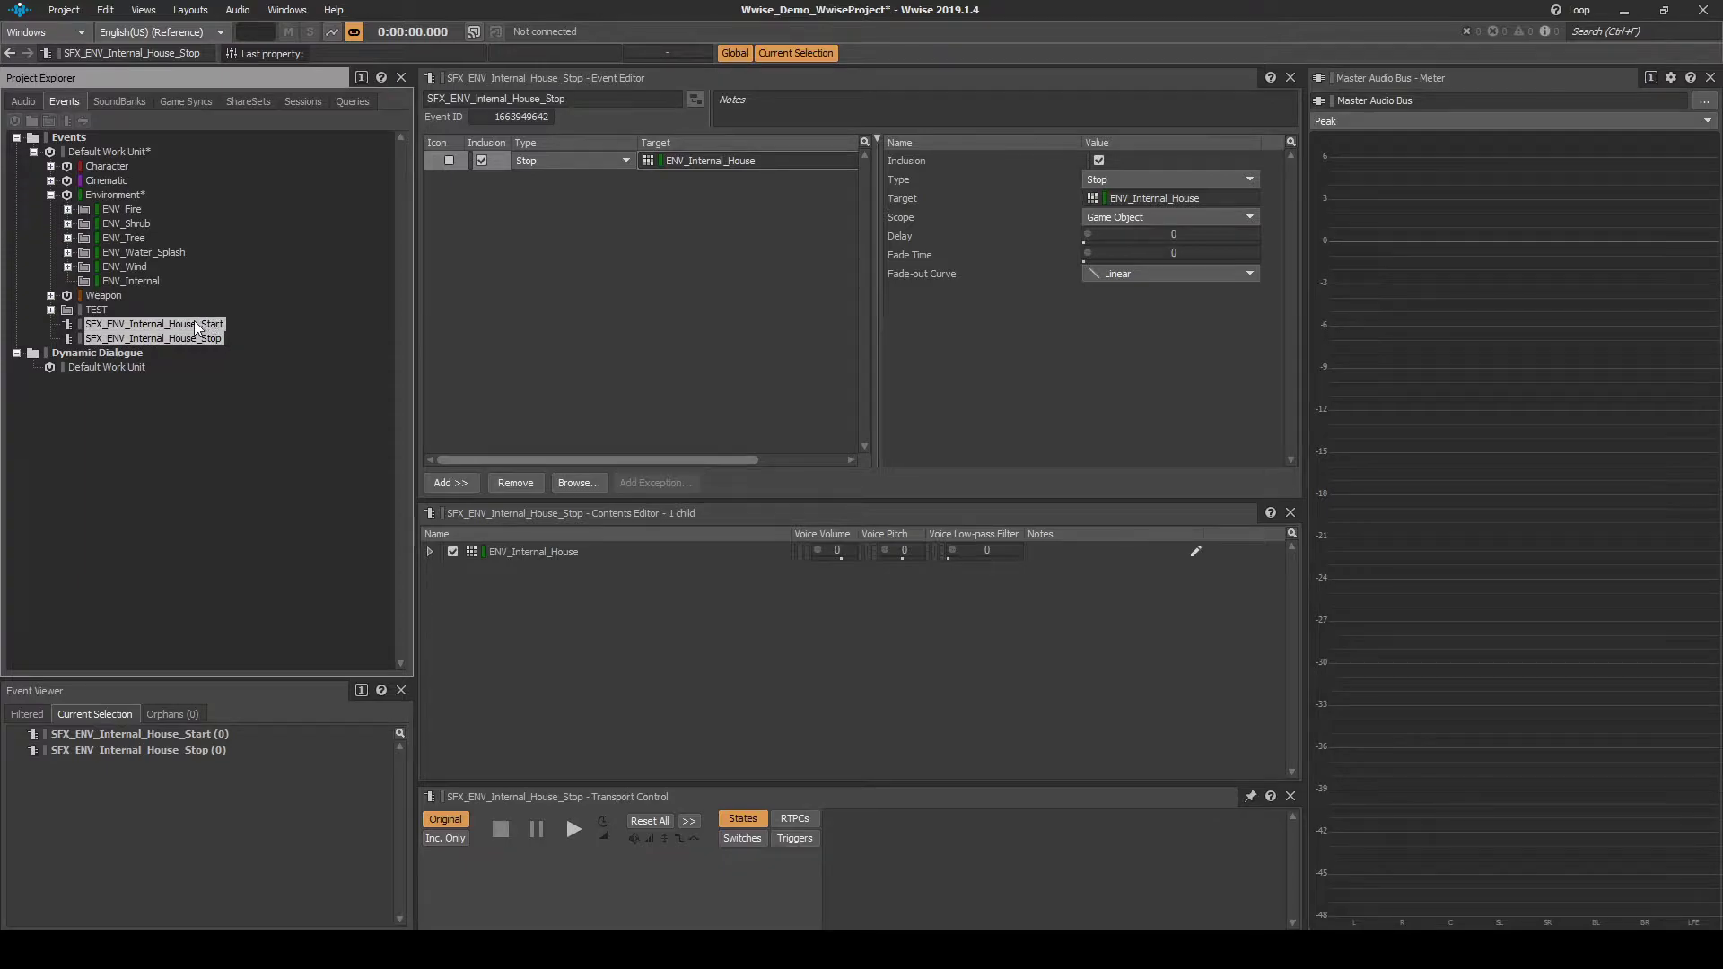
left_click_drag(198, 327, 149, 282)
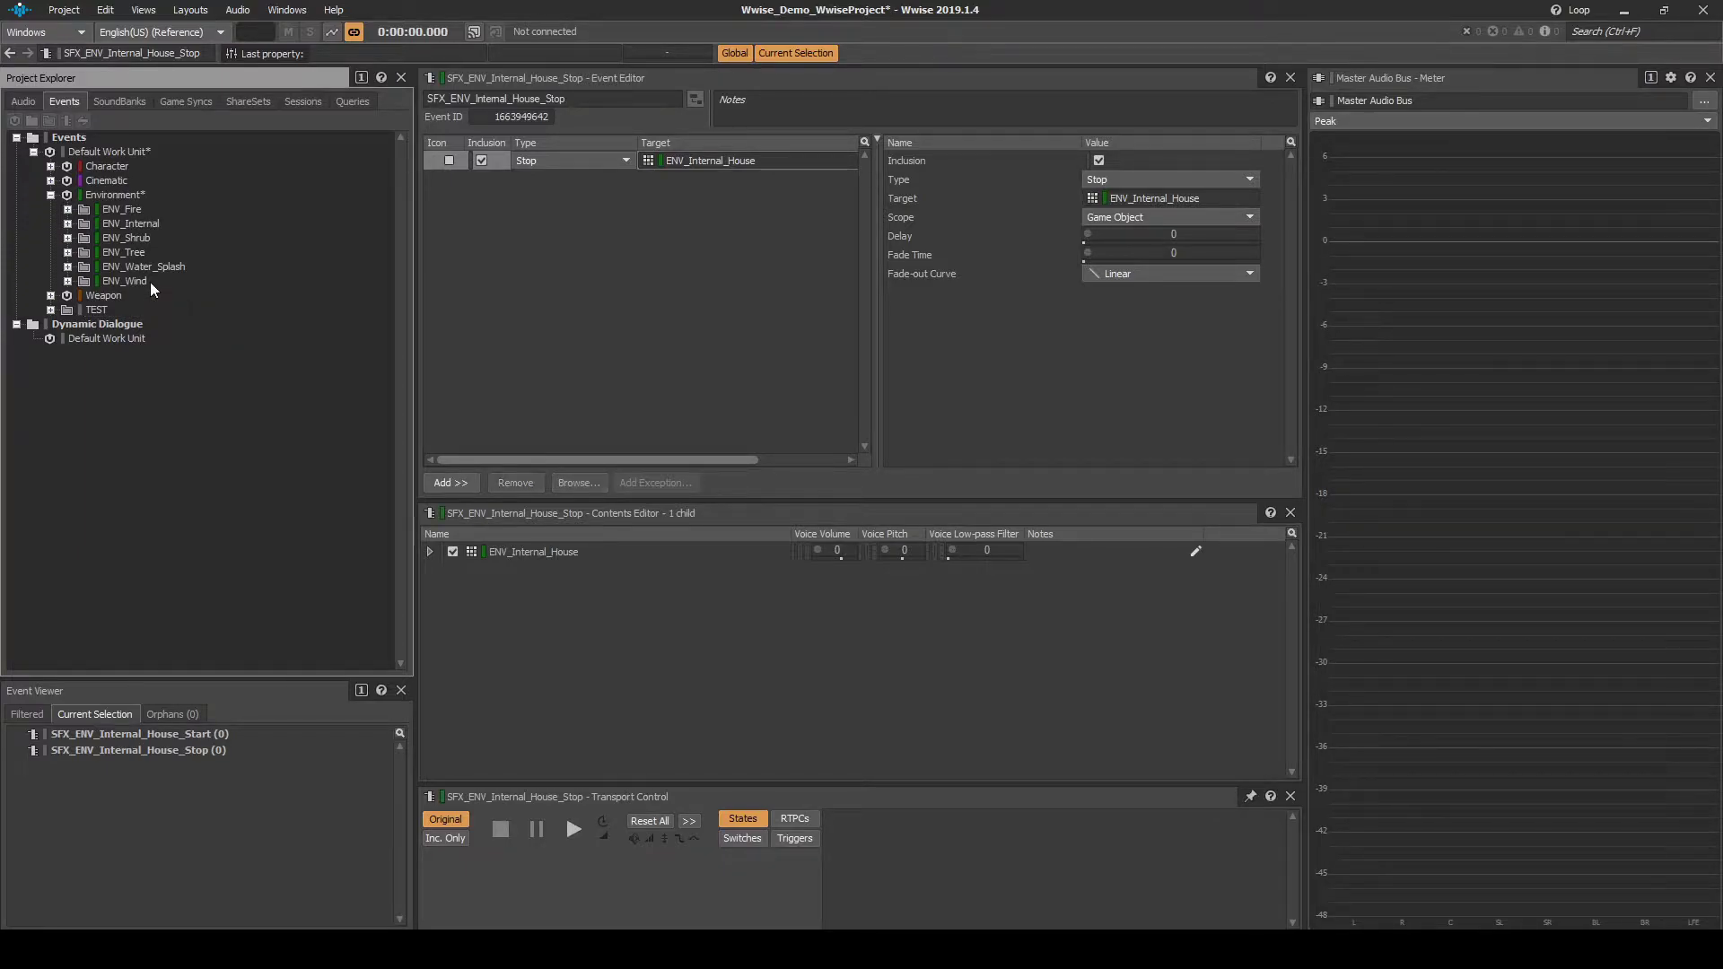
Expand ENV_Internal and select the SFX_ENV_Internal_House_Loop_Start event.
double_click(83, 226)
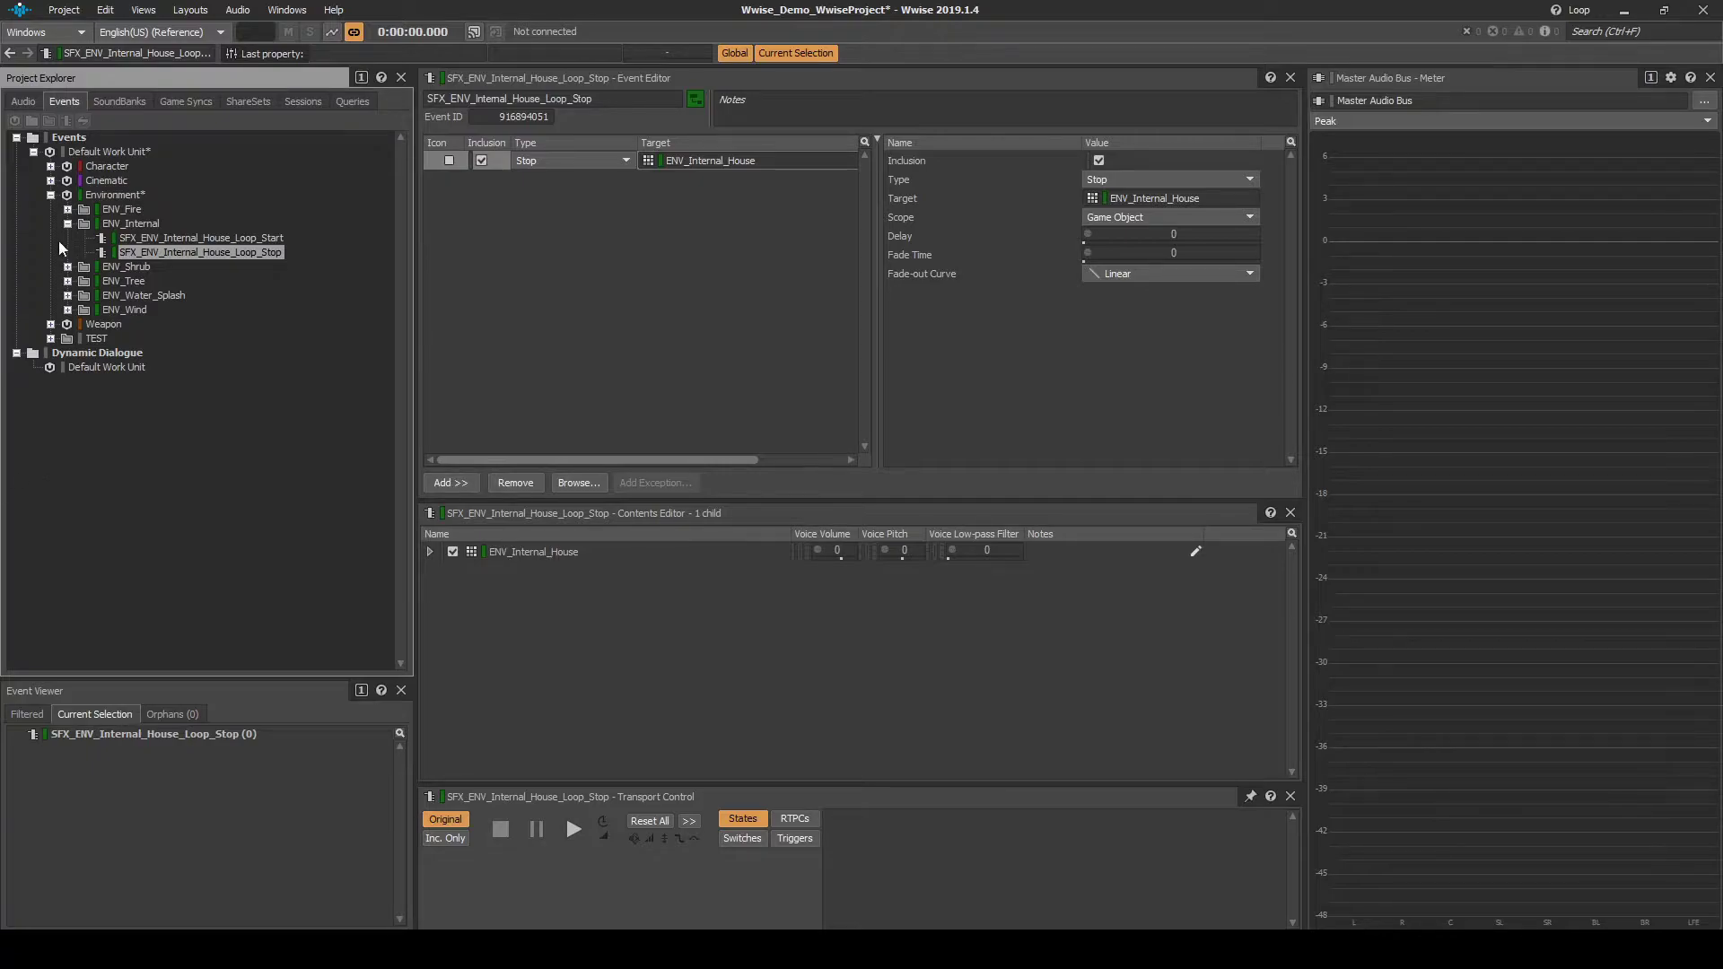
left_click(186, 238)
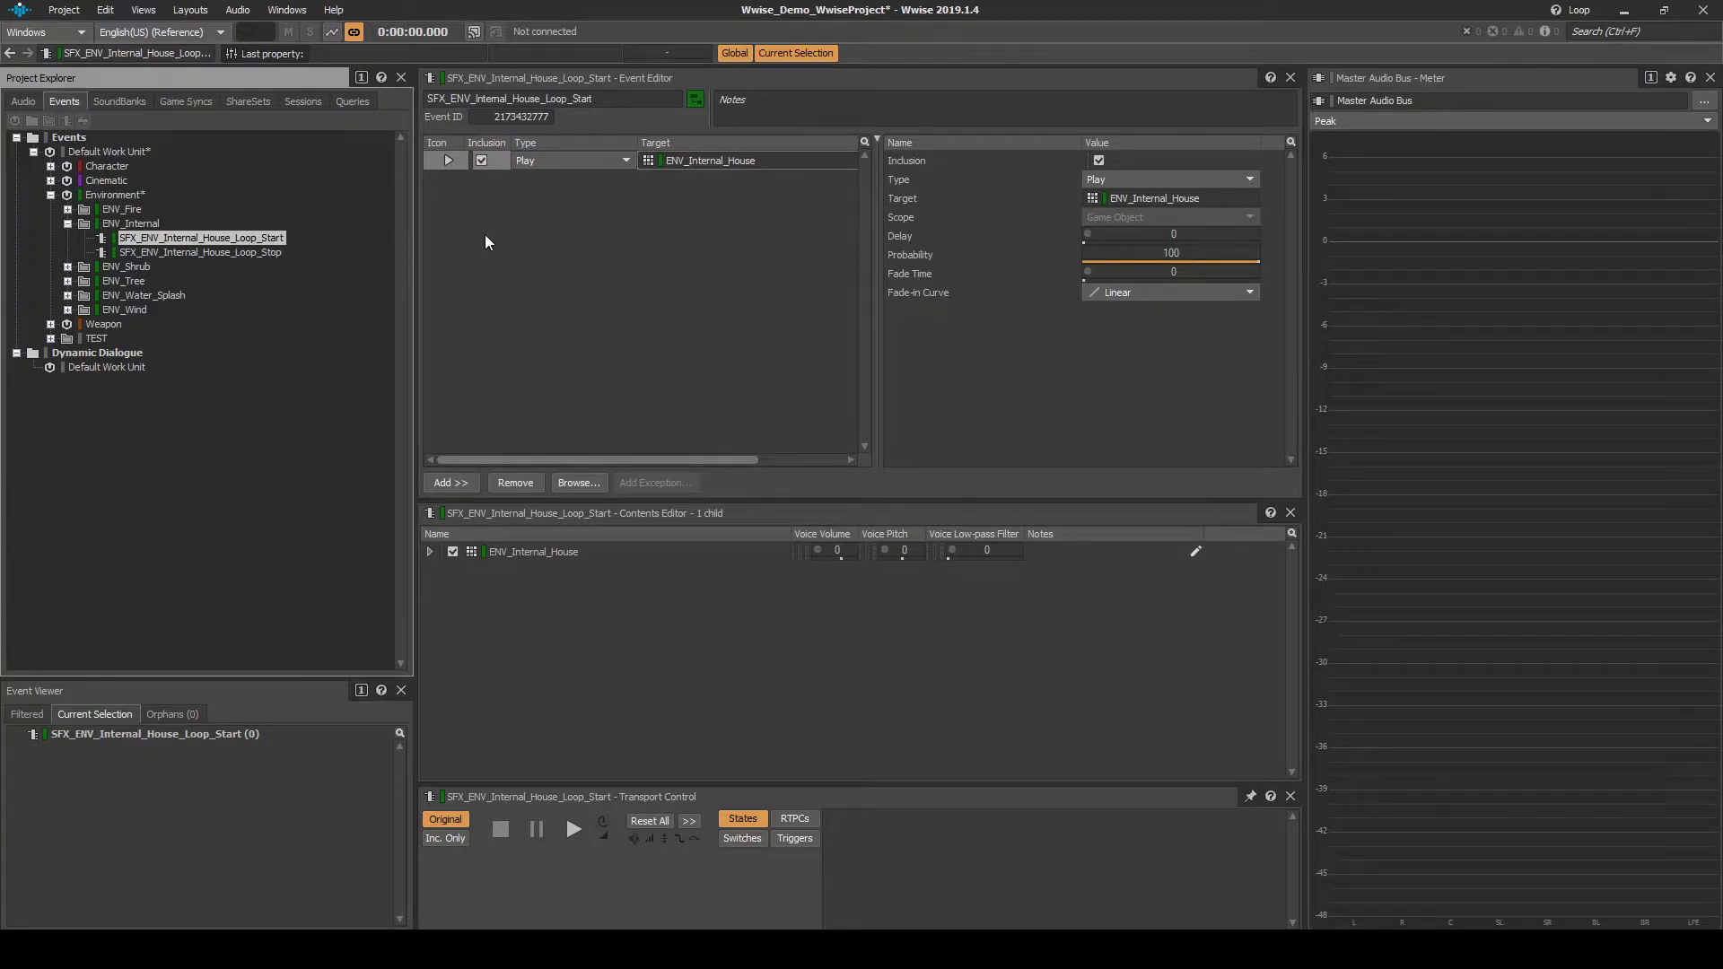
Add two Stop actions to the house-loop Start event.
right_click(498, 213)
mouse_move(557, 223)
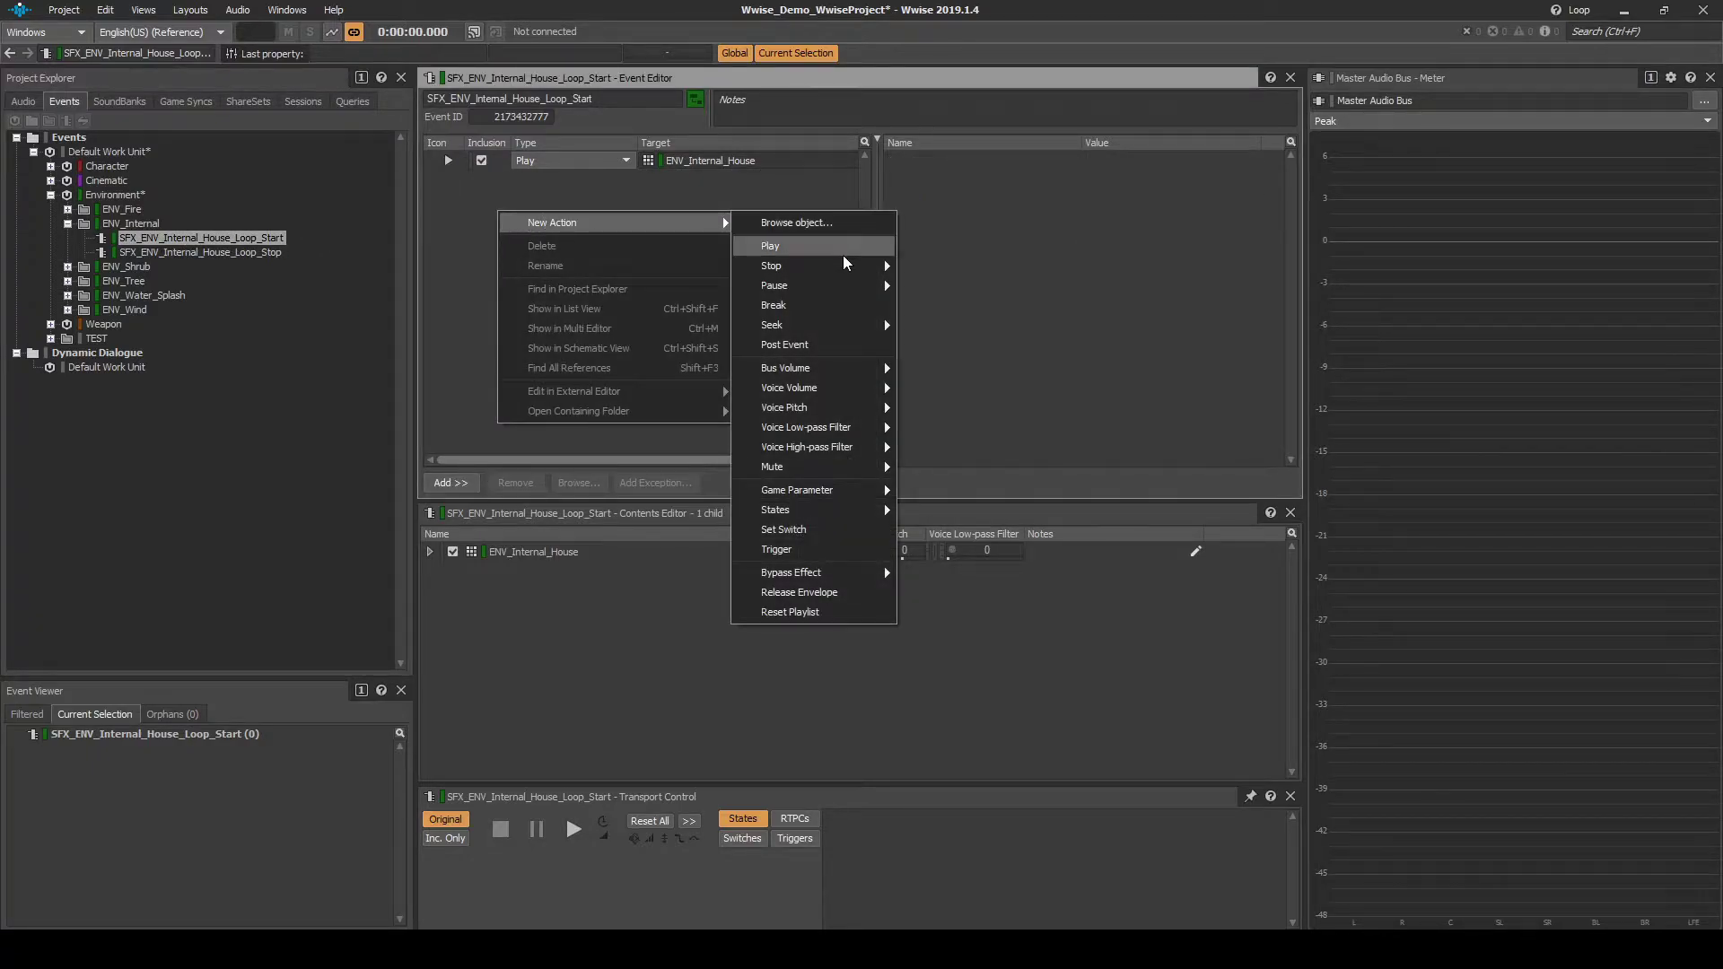
mouse_move(844, 262)
left_click(966, 264)
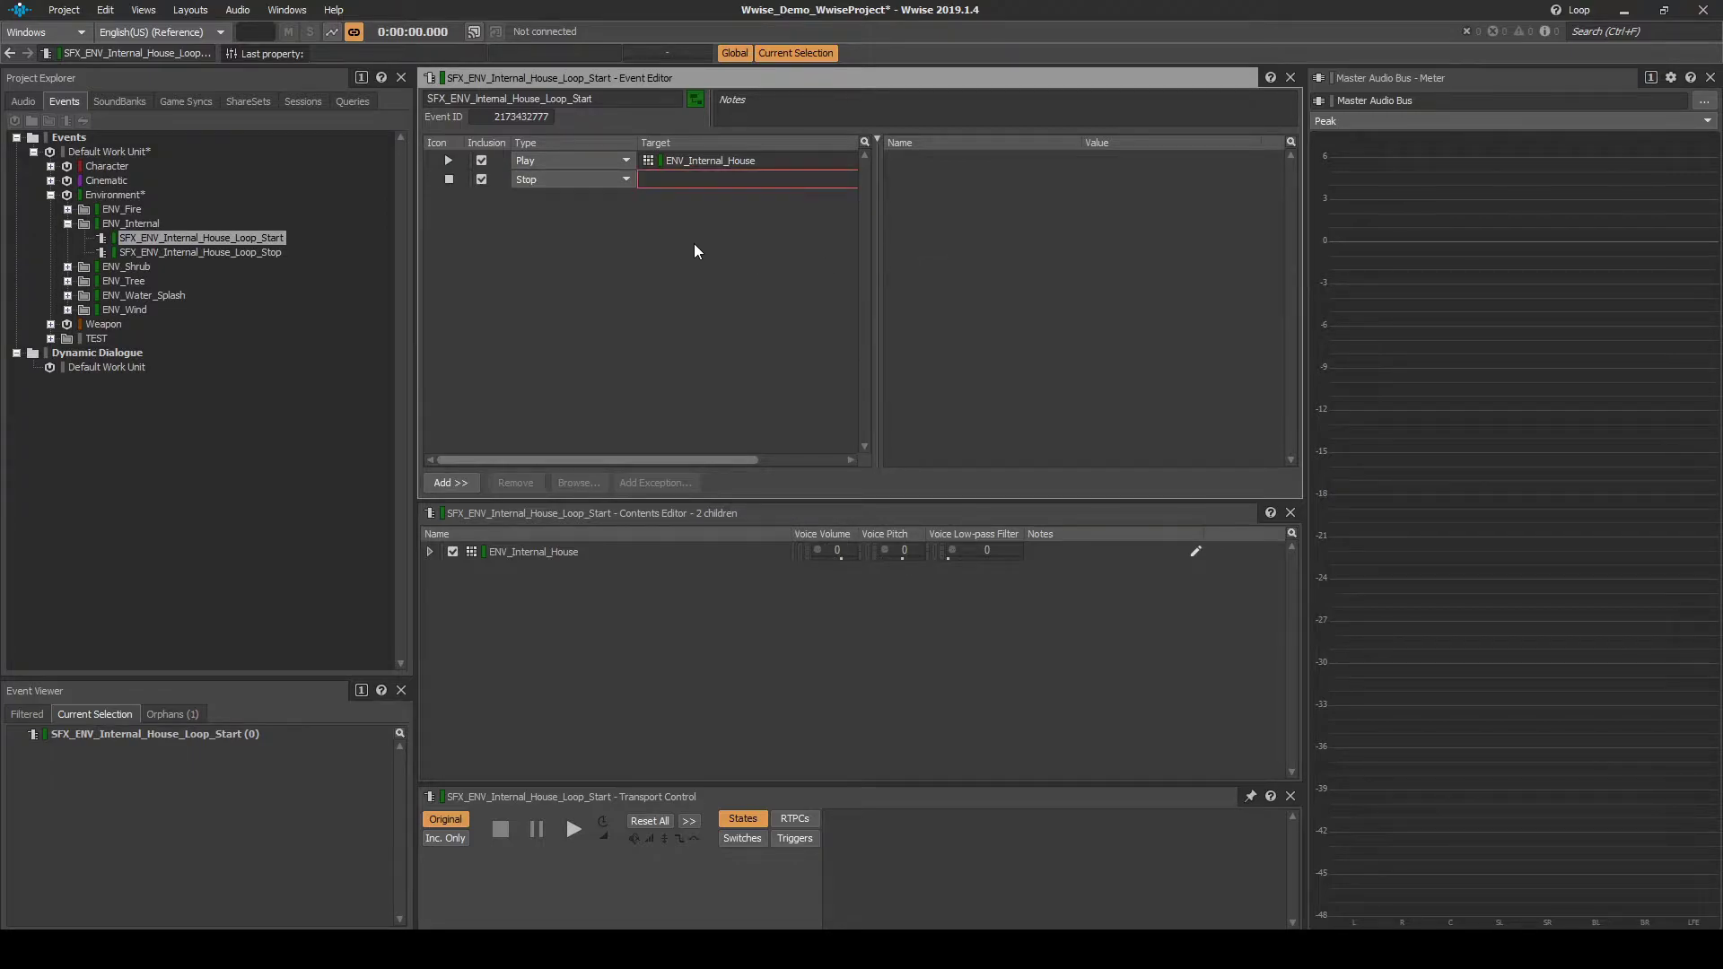
right_click(647, 236)
mouse_move(689, 242)
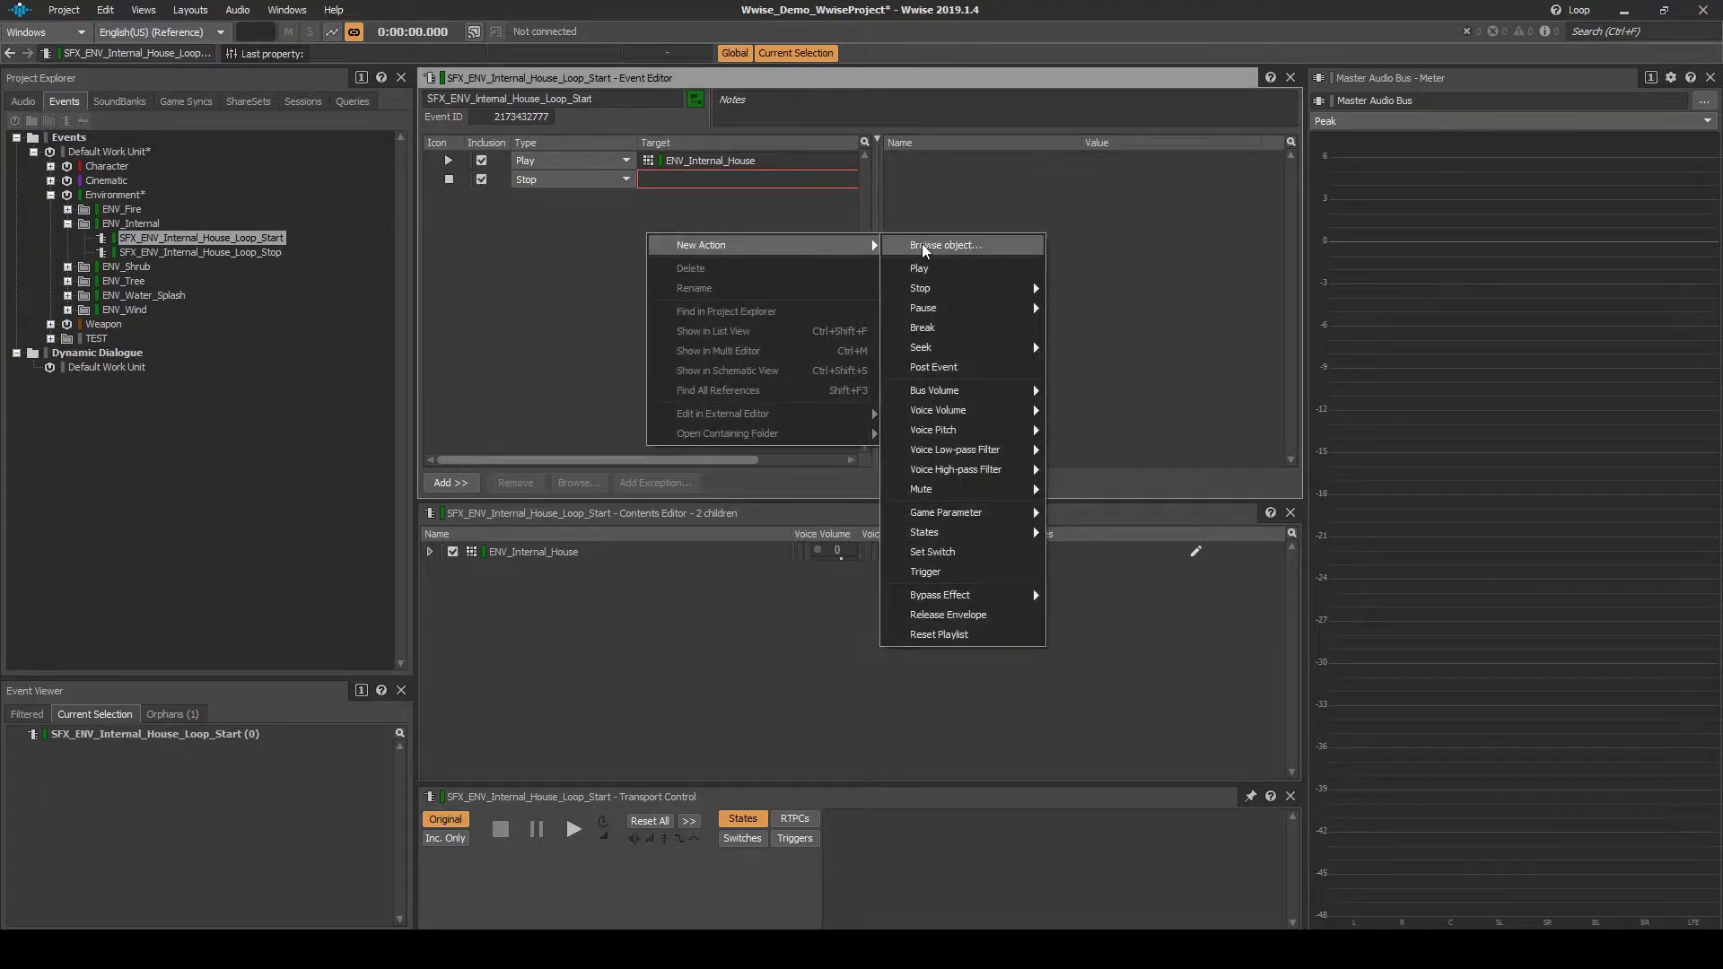
mouse_move(944, 283)
left_click(1111, 287)
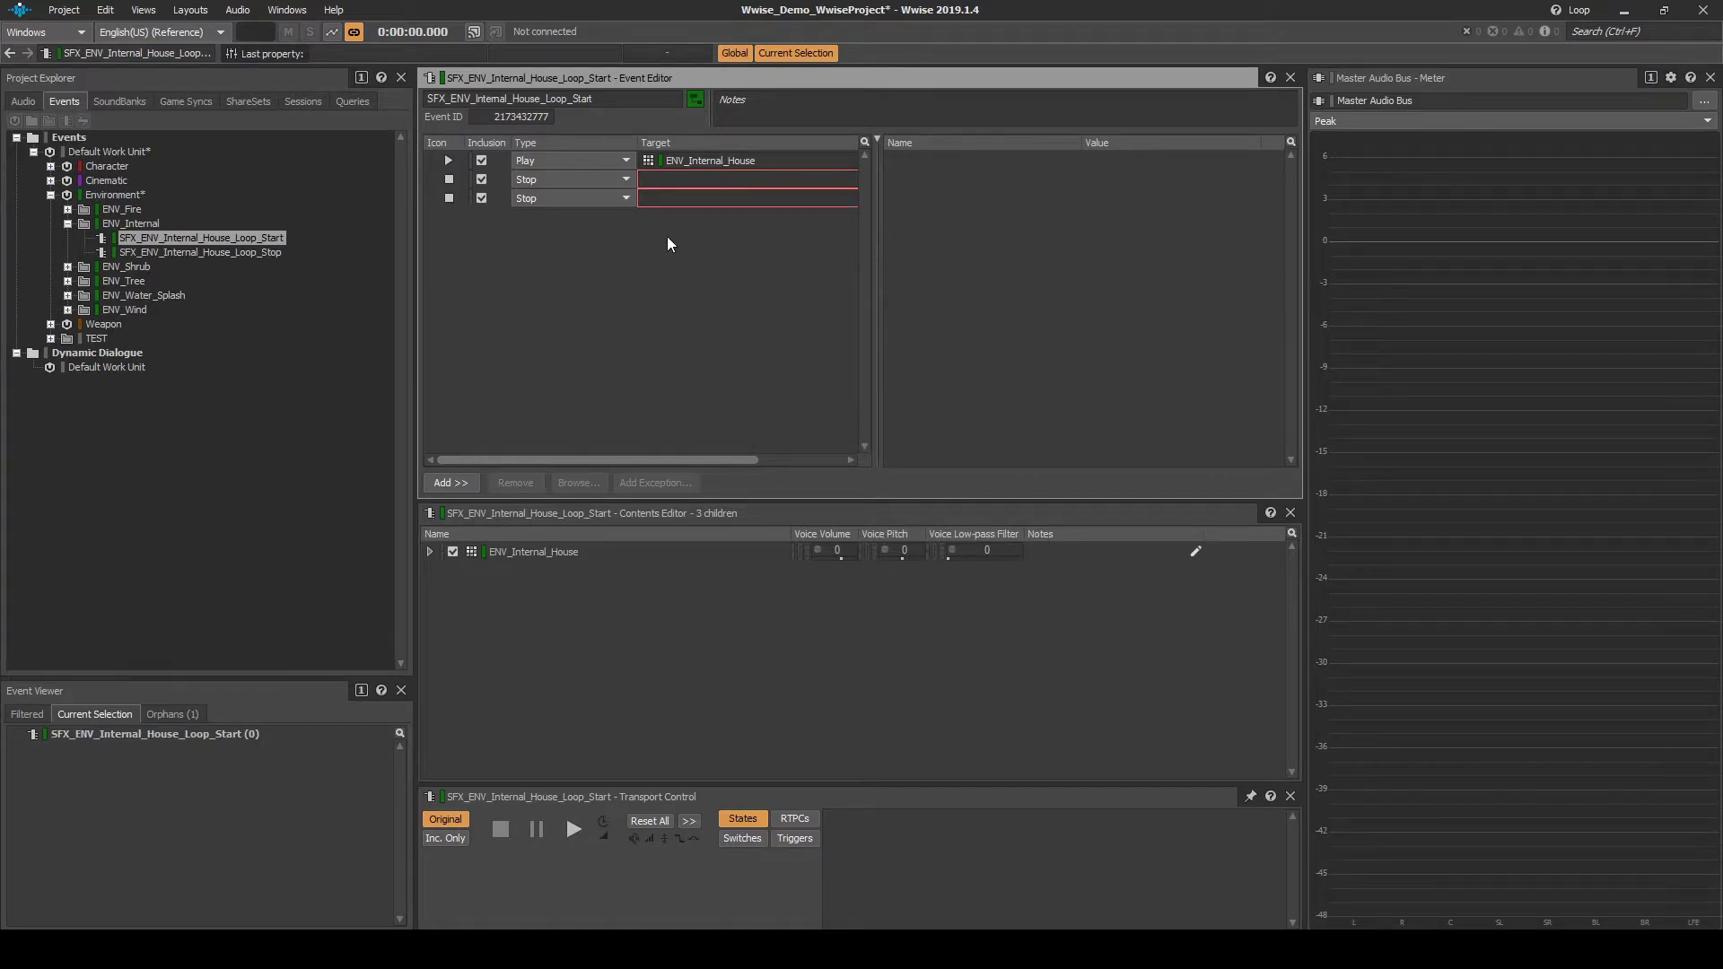
Set the Scope of both Stop actions to Global.
left_click(720, 185)
left_click(1117, 215)
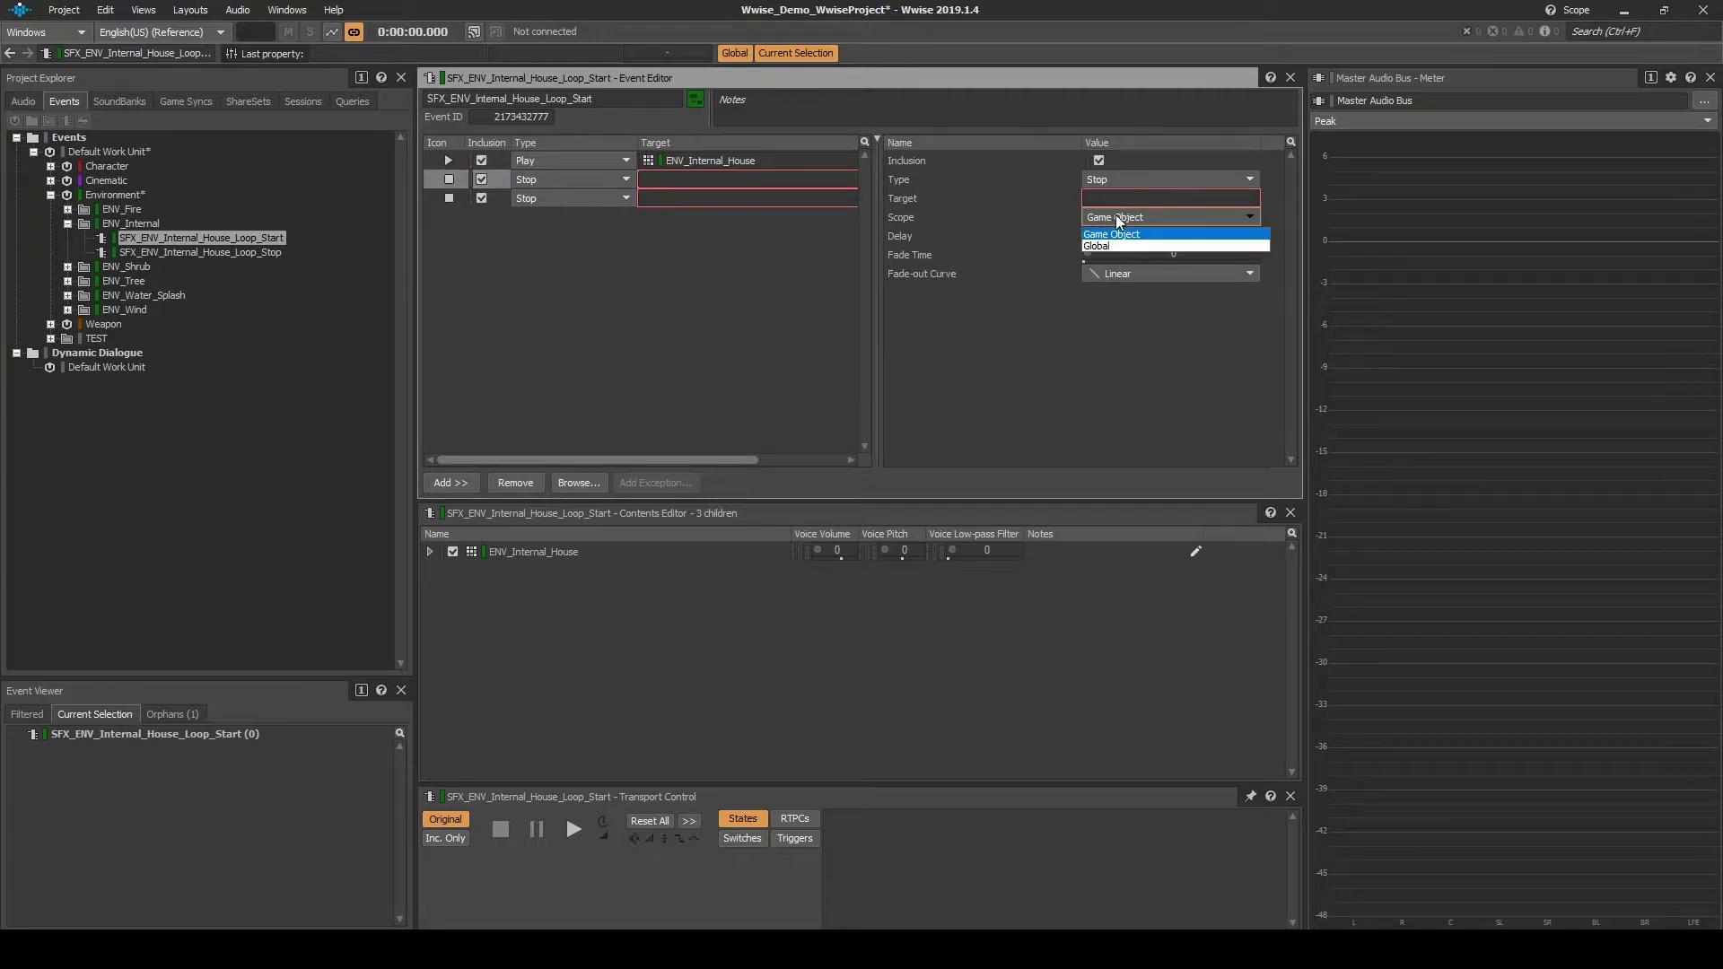
left_click(1119, 240)
left_click(805, 199)
left_click(1116, 216)
left_click(1113, 240)
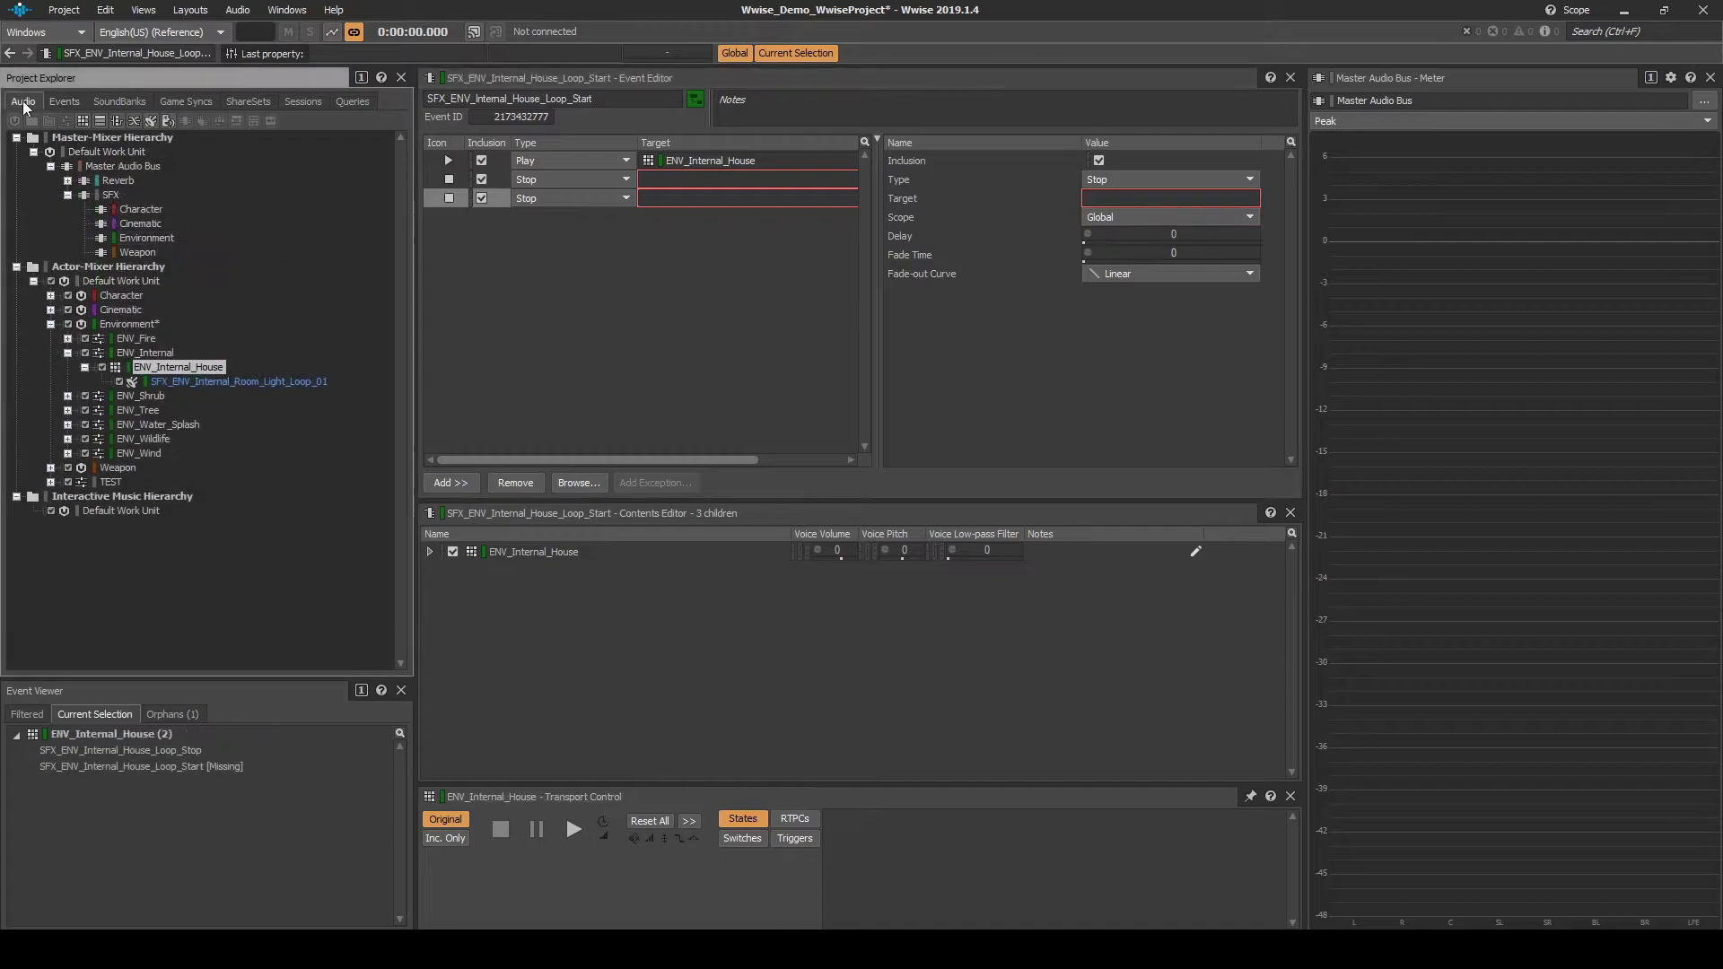
Target the Stop actions at SFX_ENV_Wind_Light_Loop_01 and ENV_Wind_Mild_Gusts.
left_click(67, 352)
left_click(199, 467)
left_click_drag(199, 465, 711, 177)
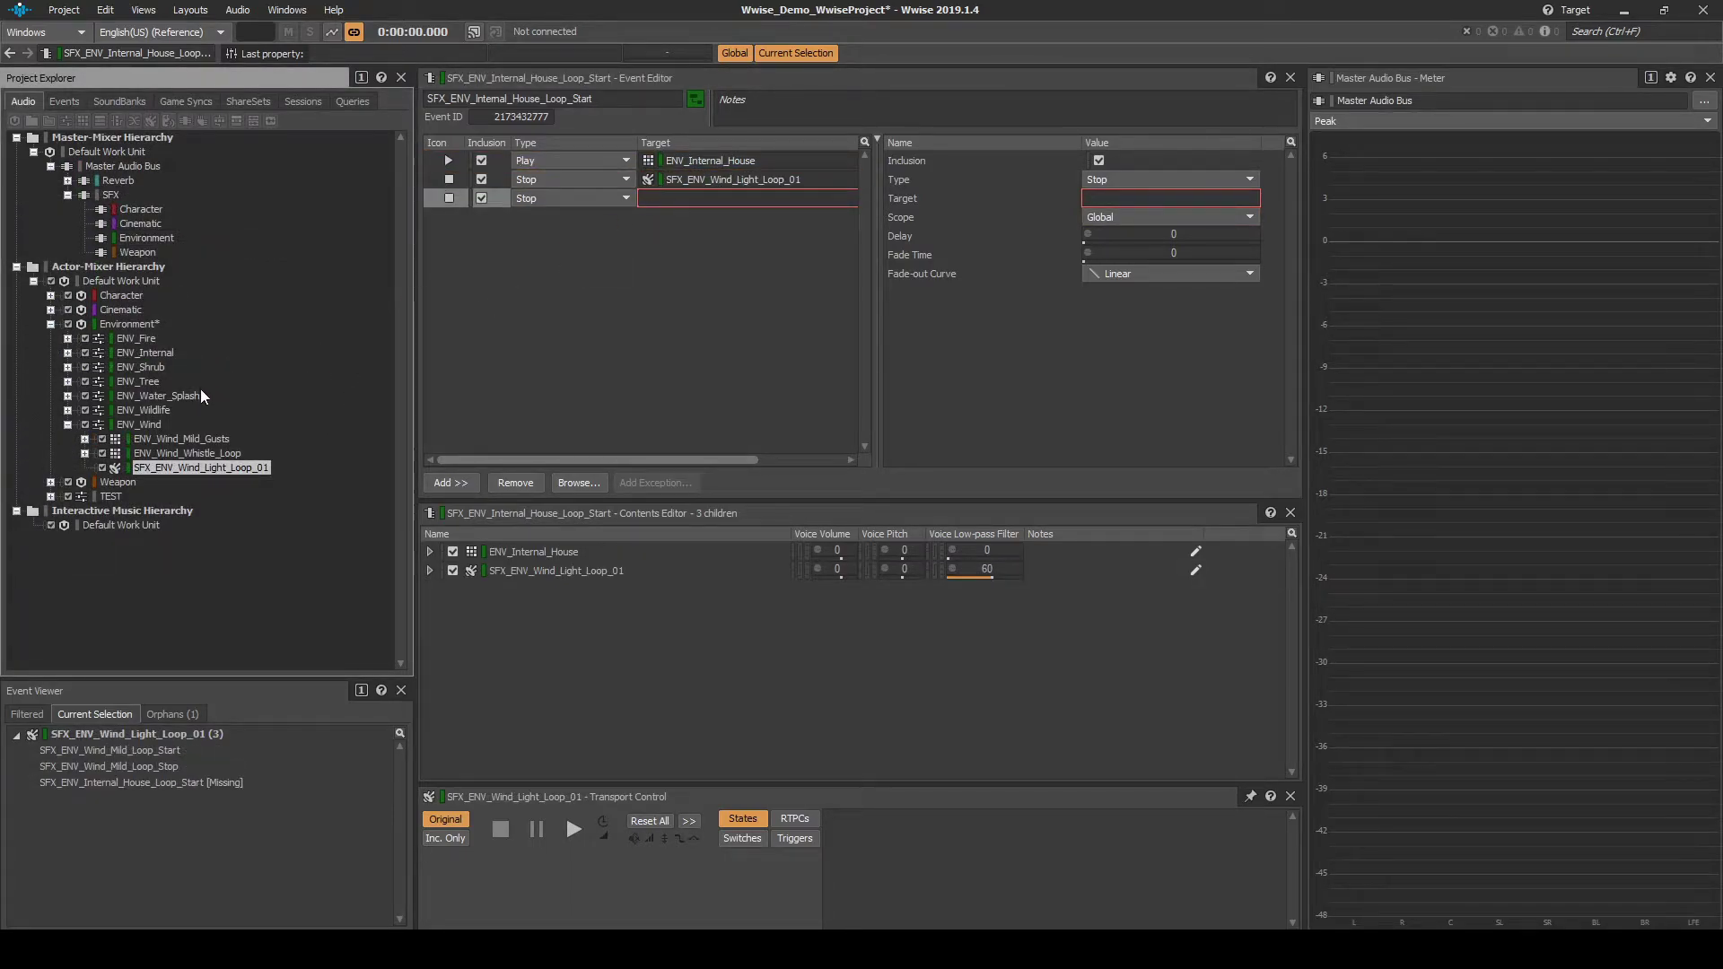
left_click_drag(188, 438, 734, 196)
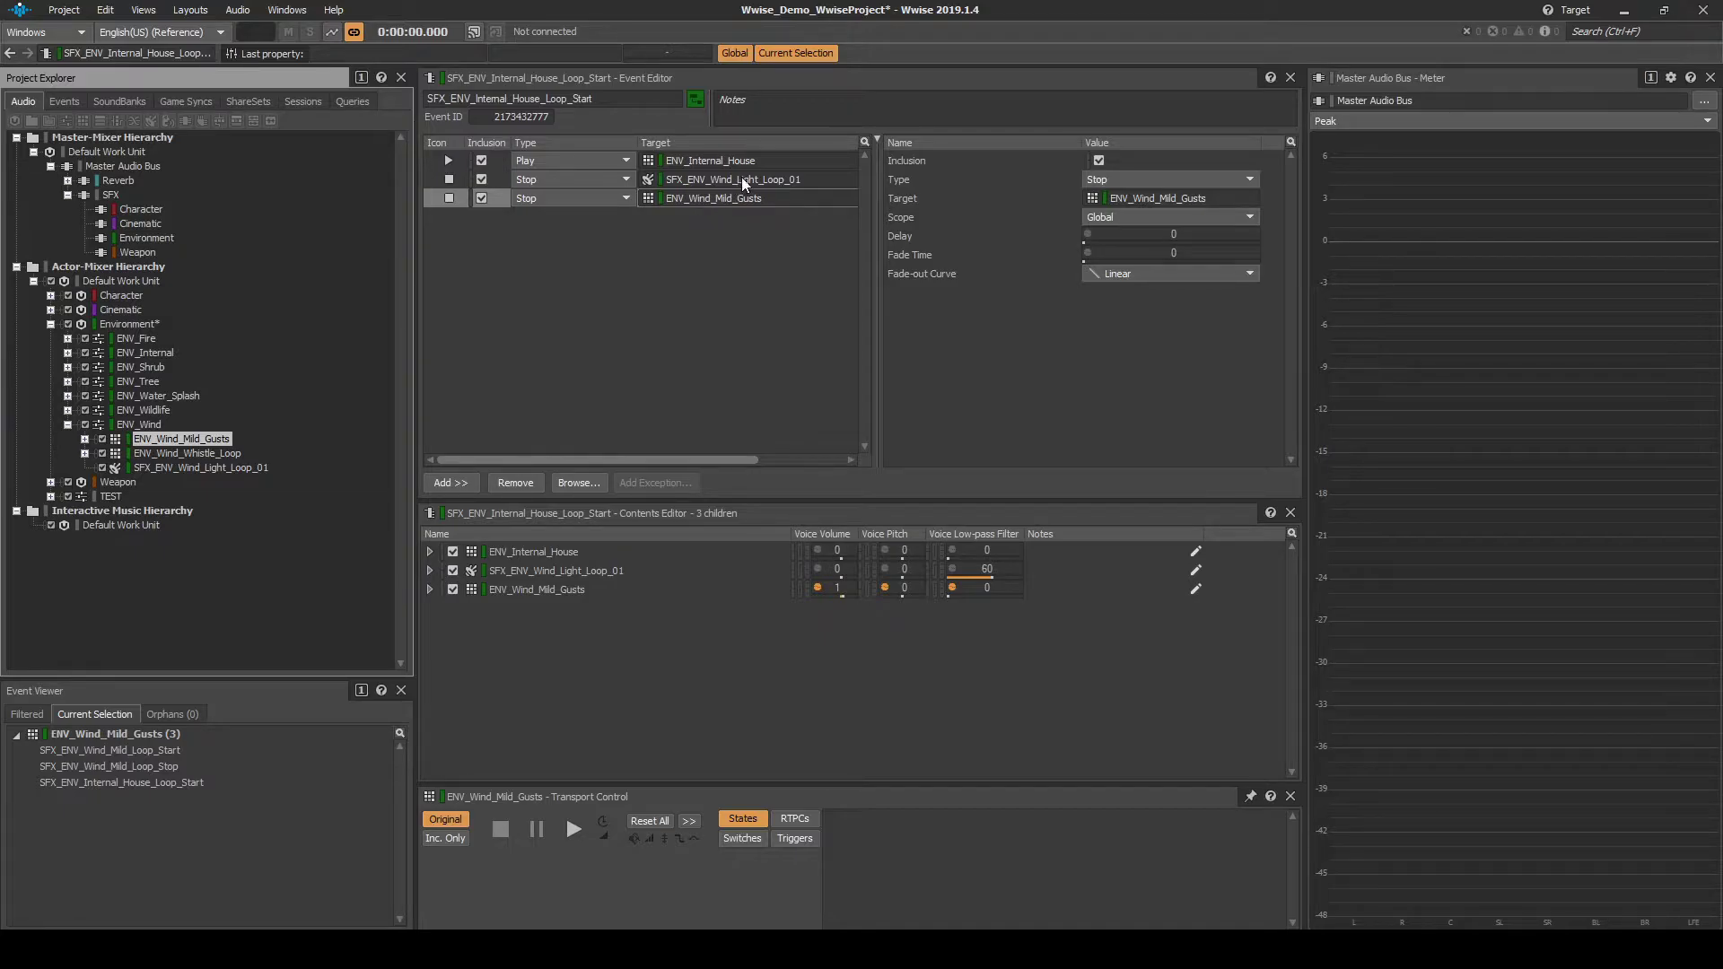
Set Fade Time to 1 on the Play action and both Stop actions of the Start event.
left_click(761, 160)
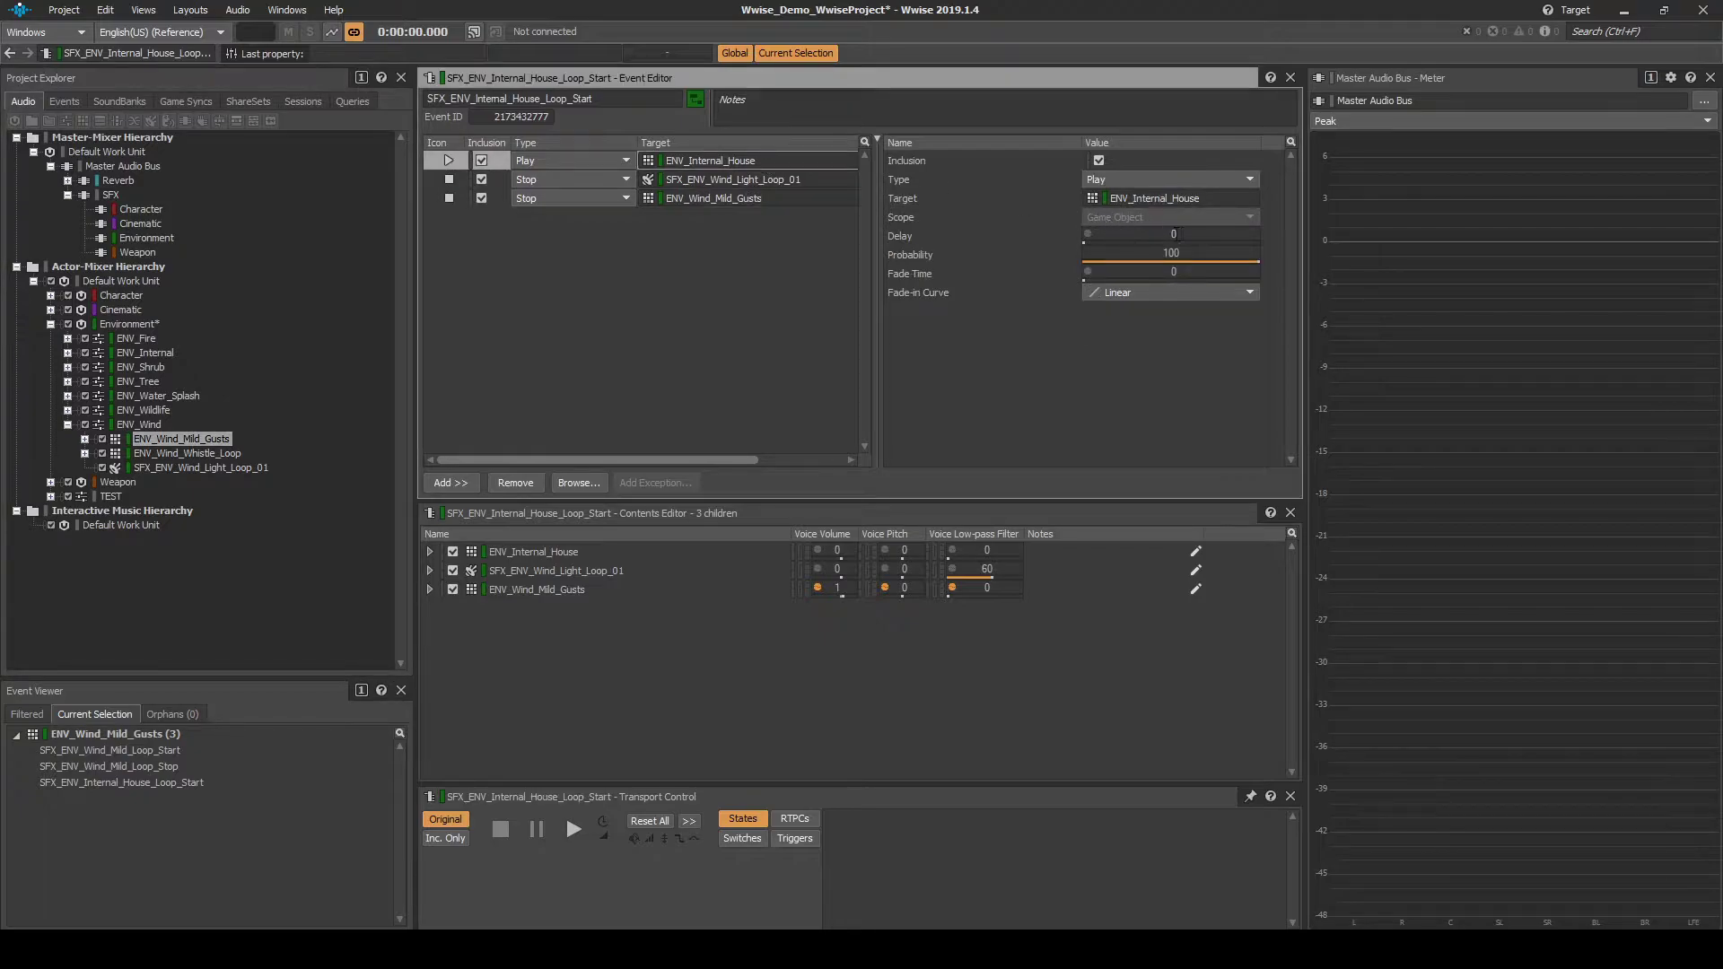
left_click(1208, 270)
type("1")
key("Return")
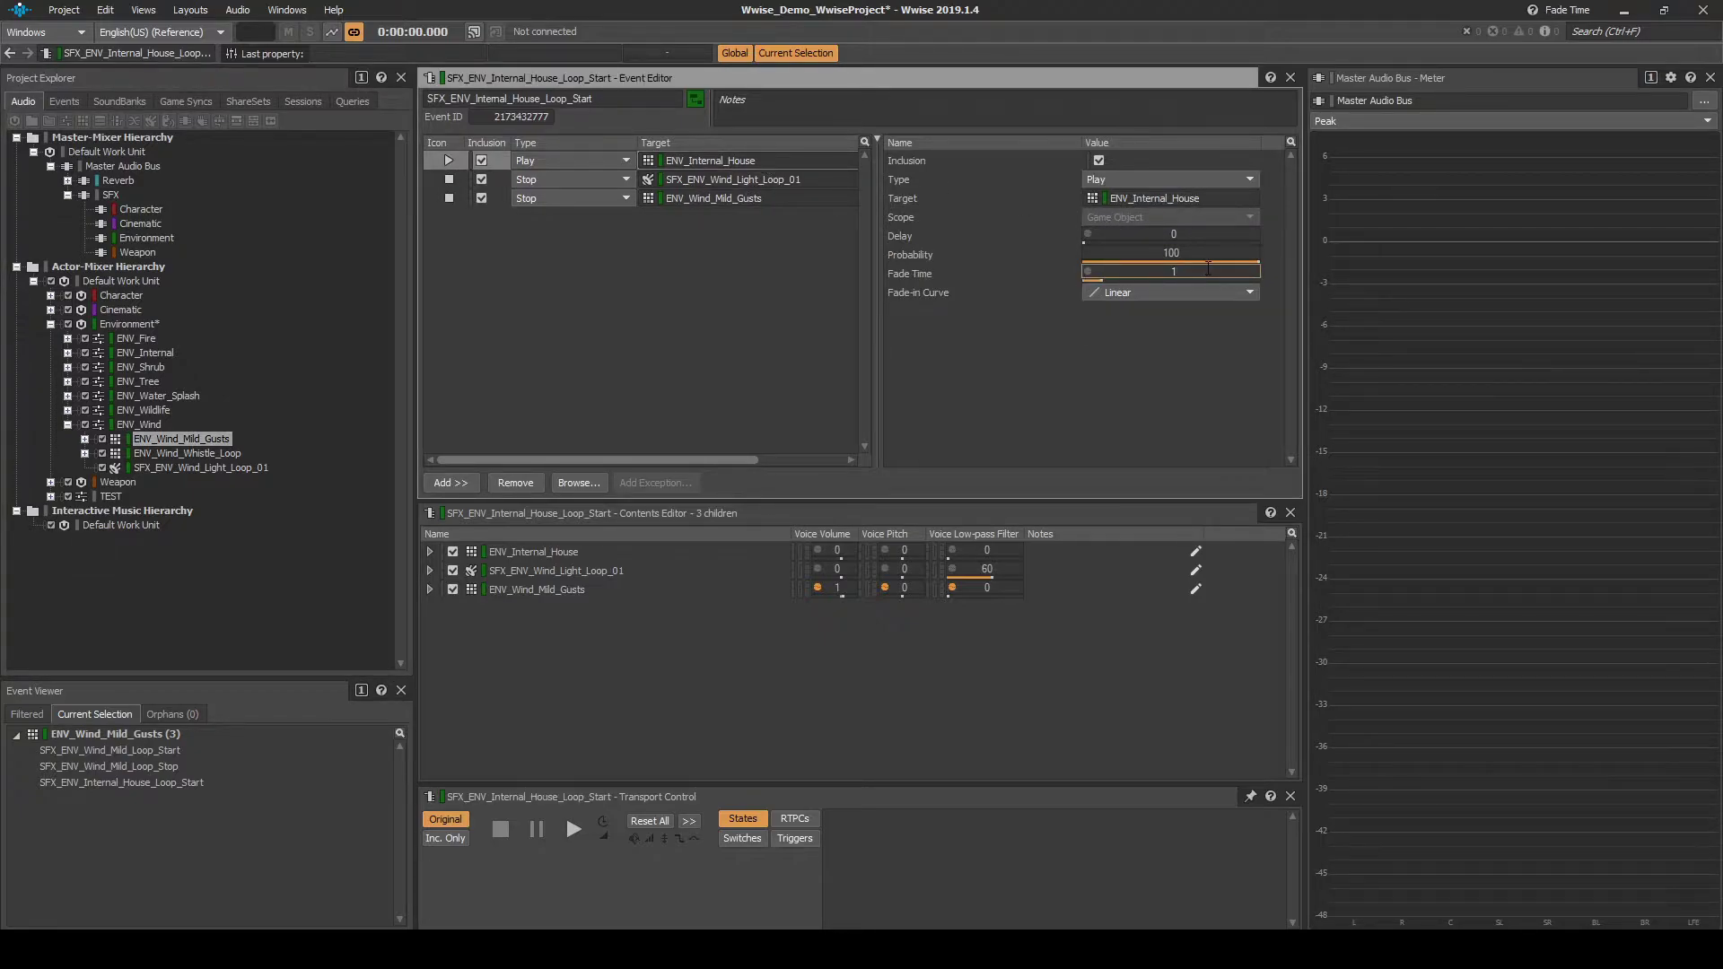
left_click(799, 180)
left_click(1187, 252)
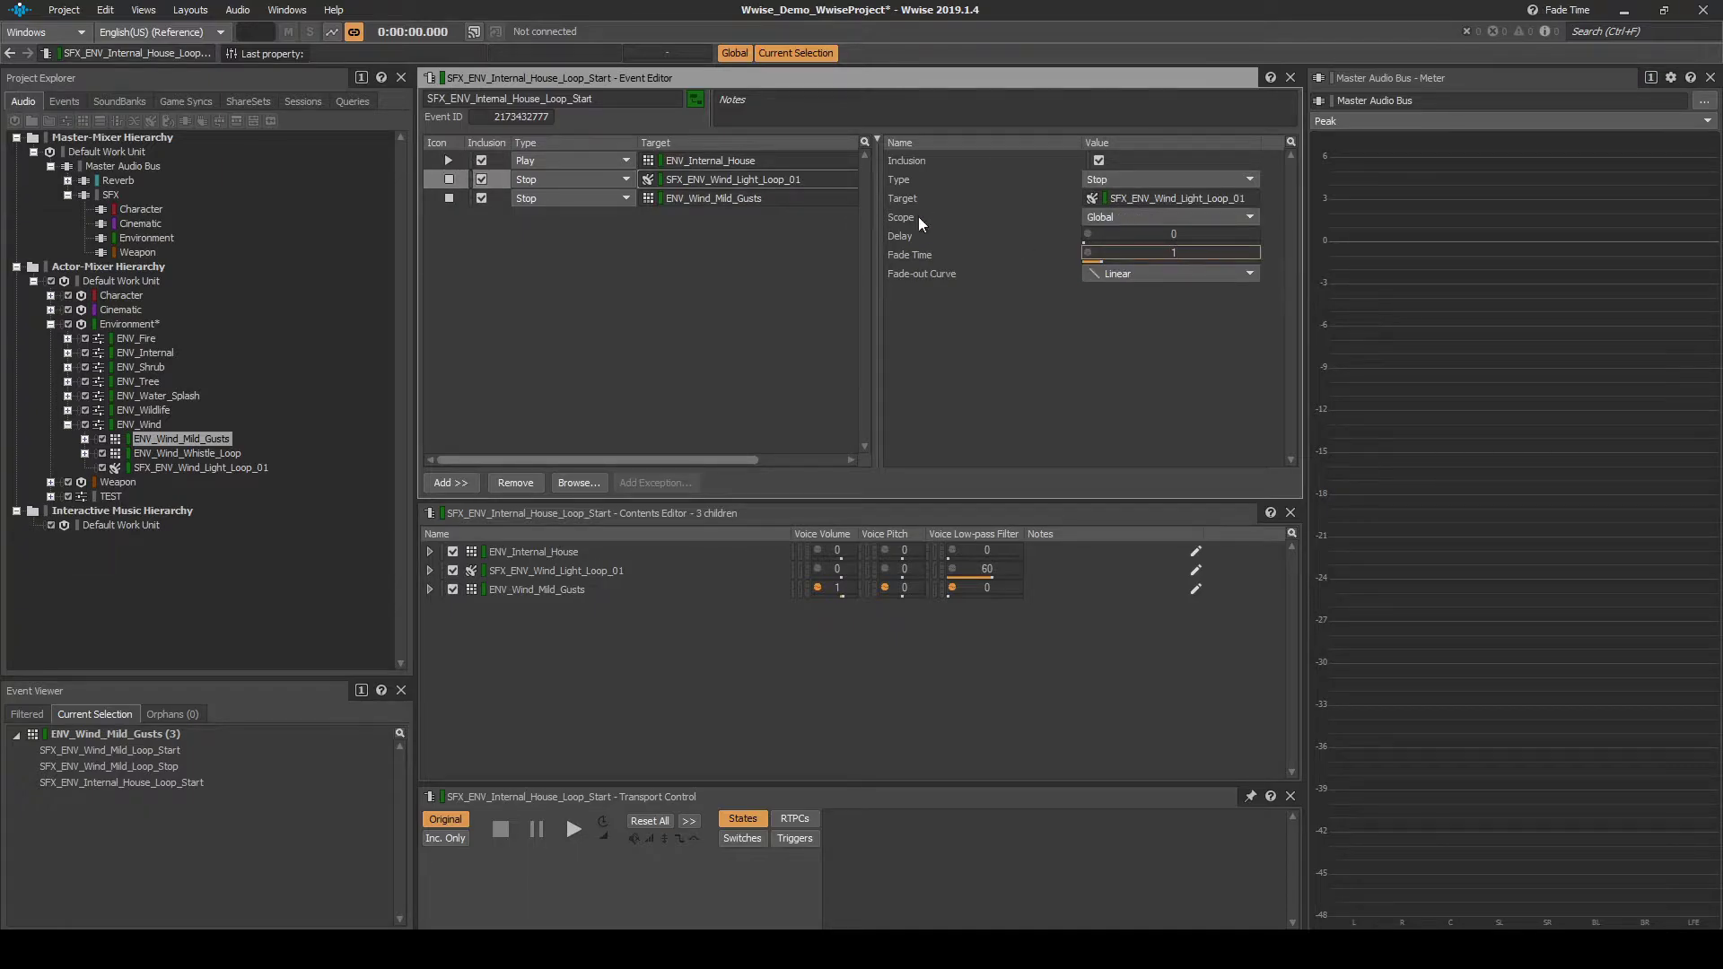
left_click(844, 199)
left_click(1230, 254)
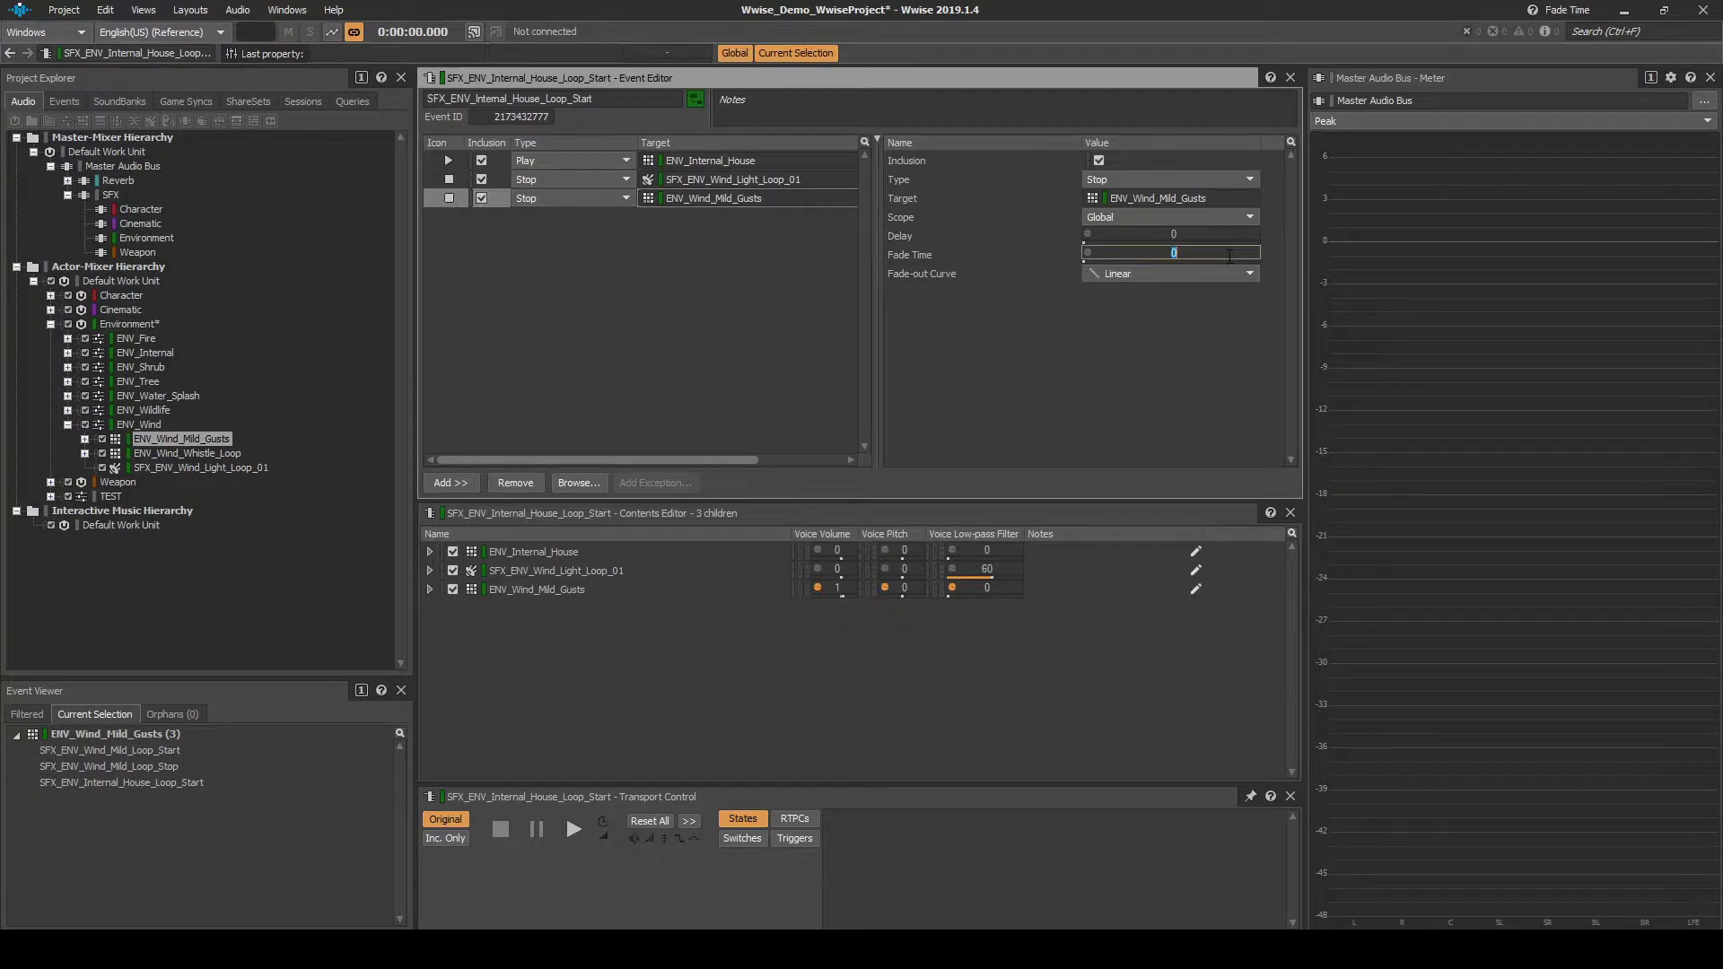
type("1")
left_click(752, 236)
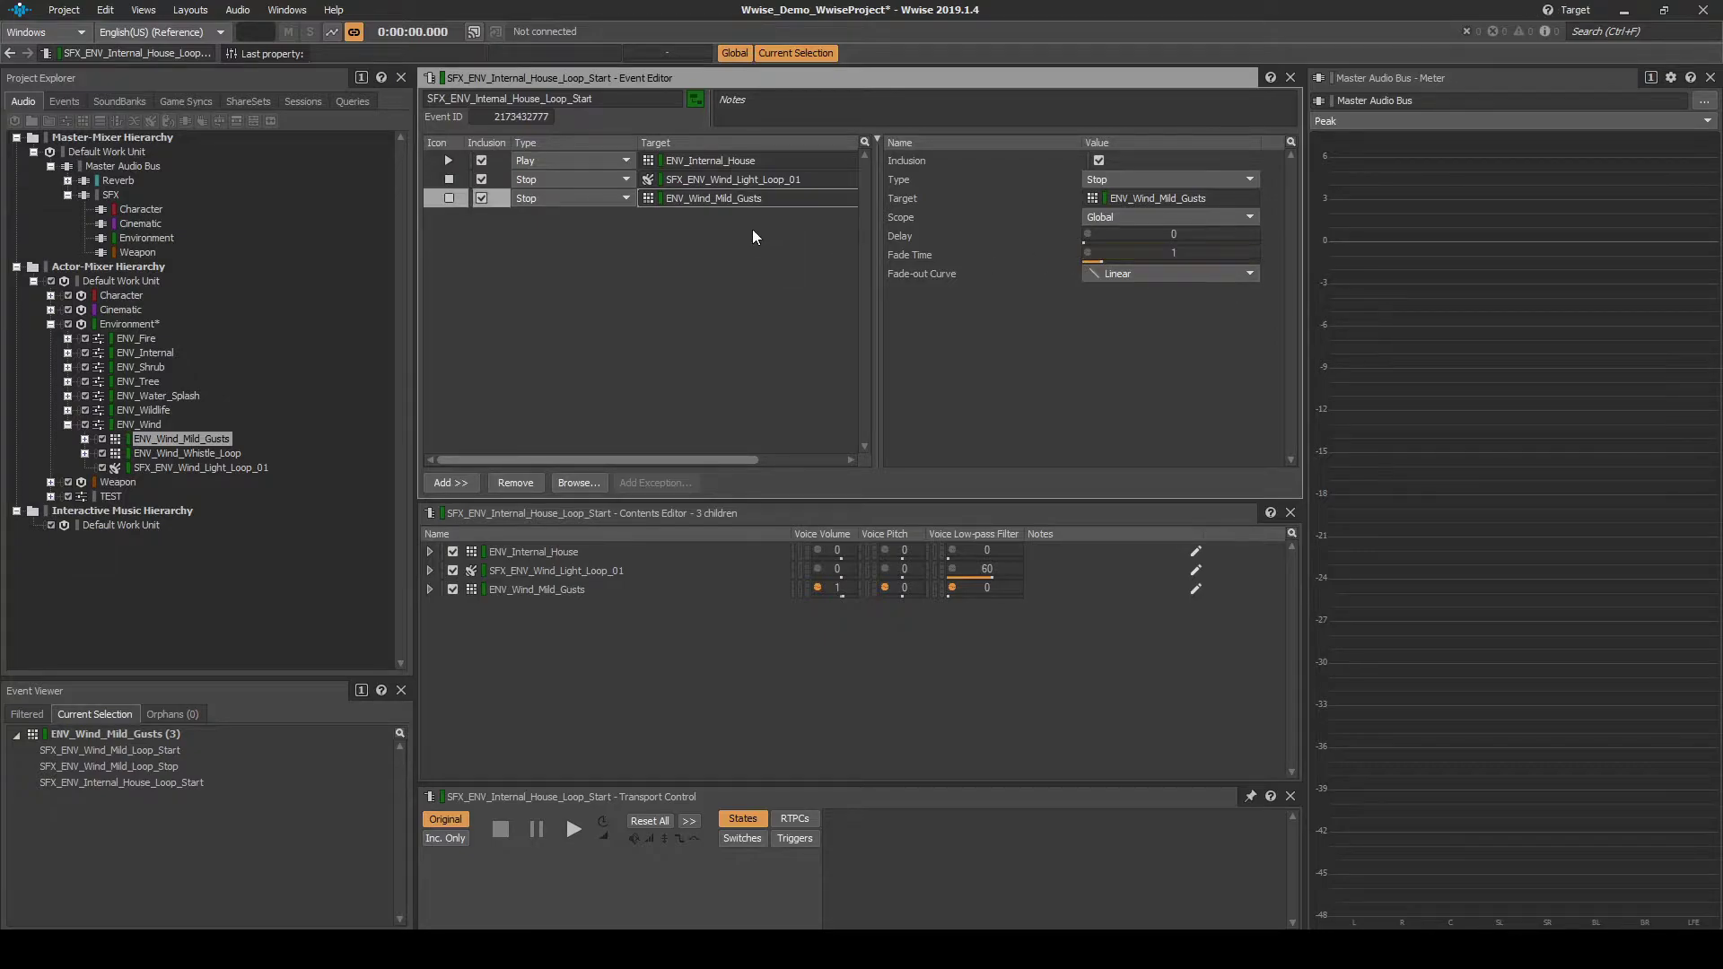
left_click(65, 100)
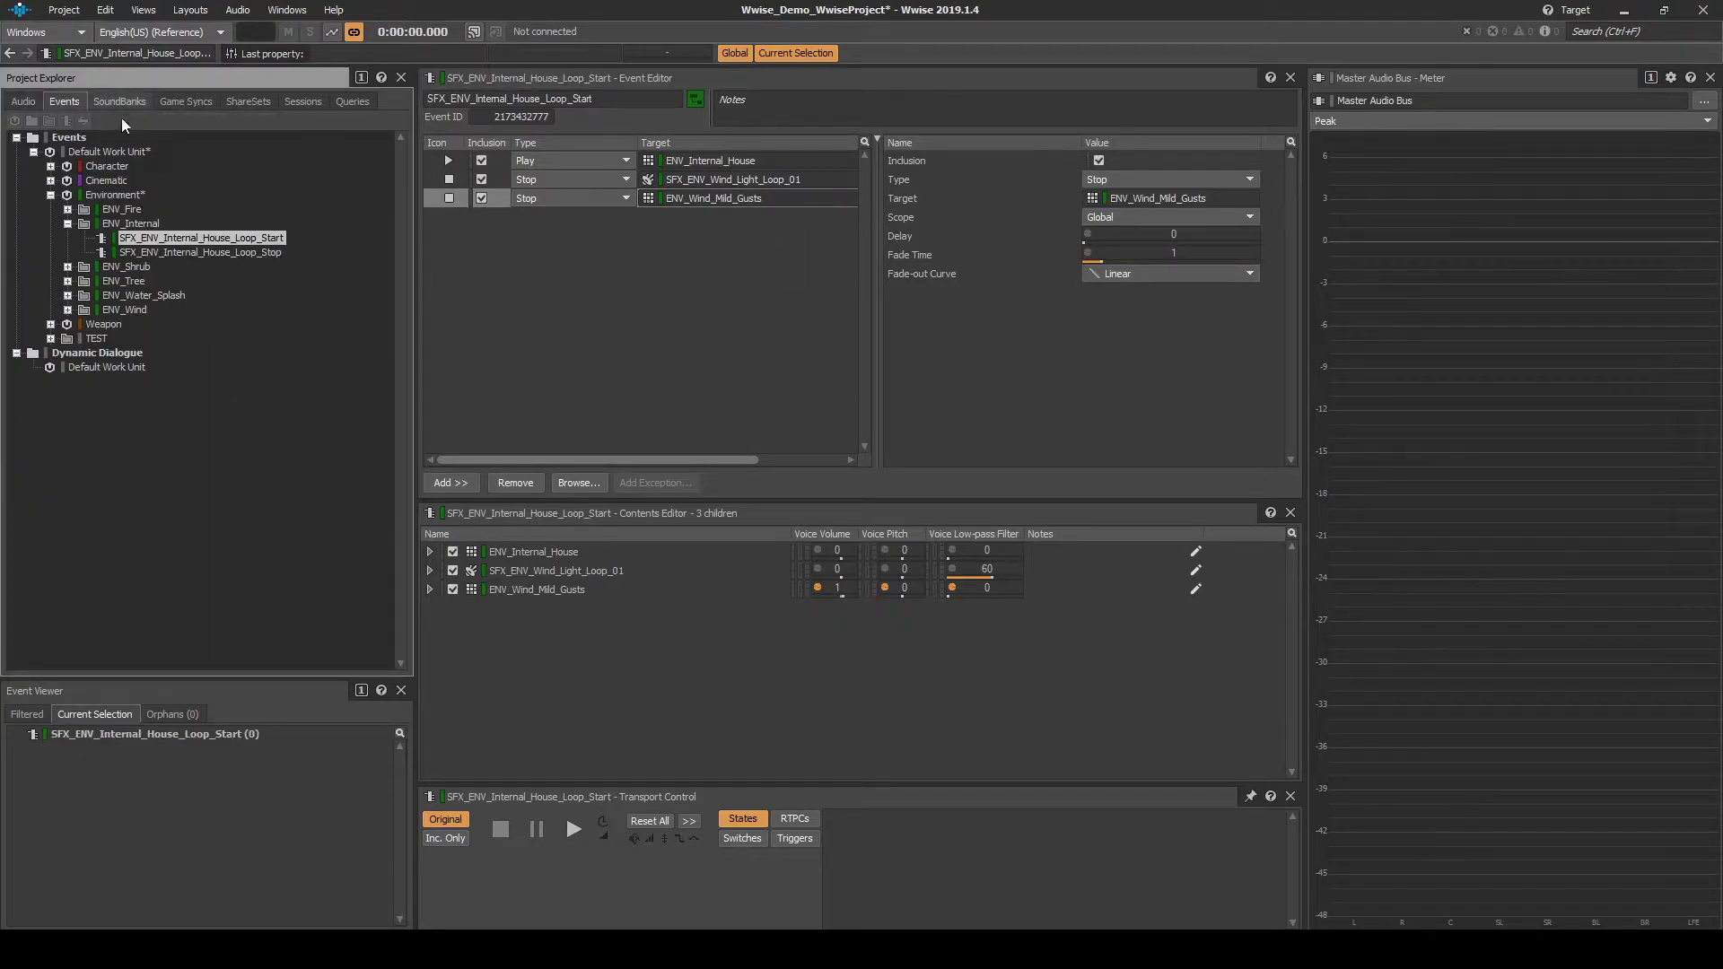
Add two Play actions to the Stop event targeting SFX_ENV_Wind_Light_Loop_01 and ENV_Wind_Mild_Gusts.
left_click(229, 249)
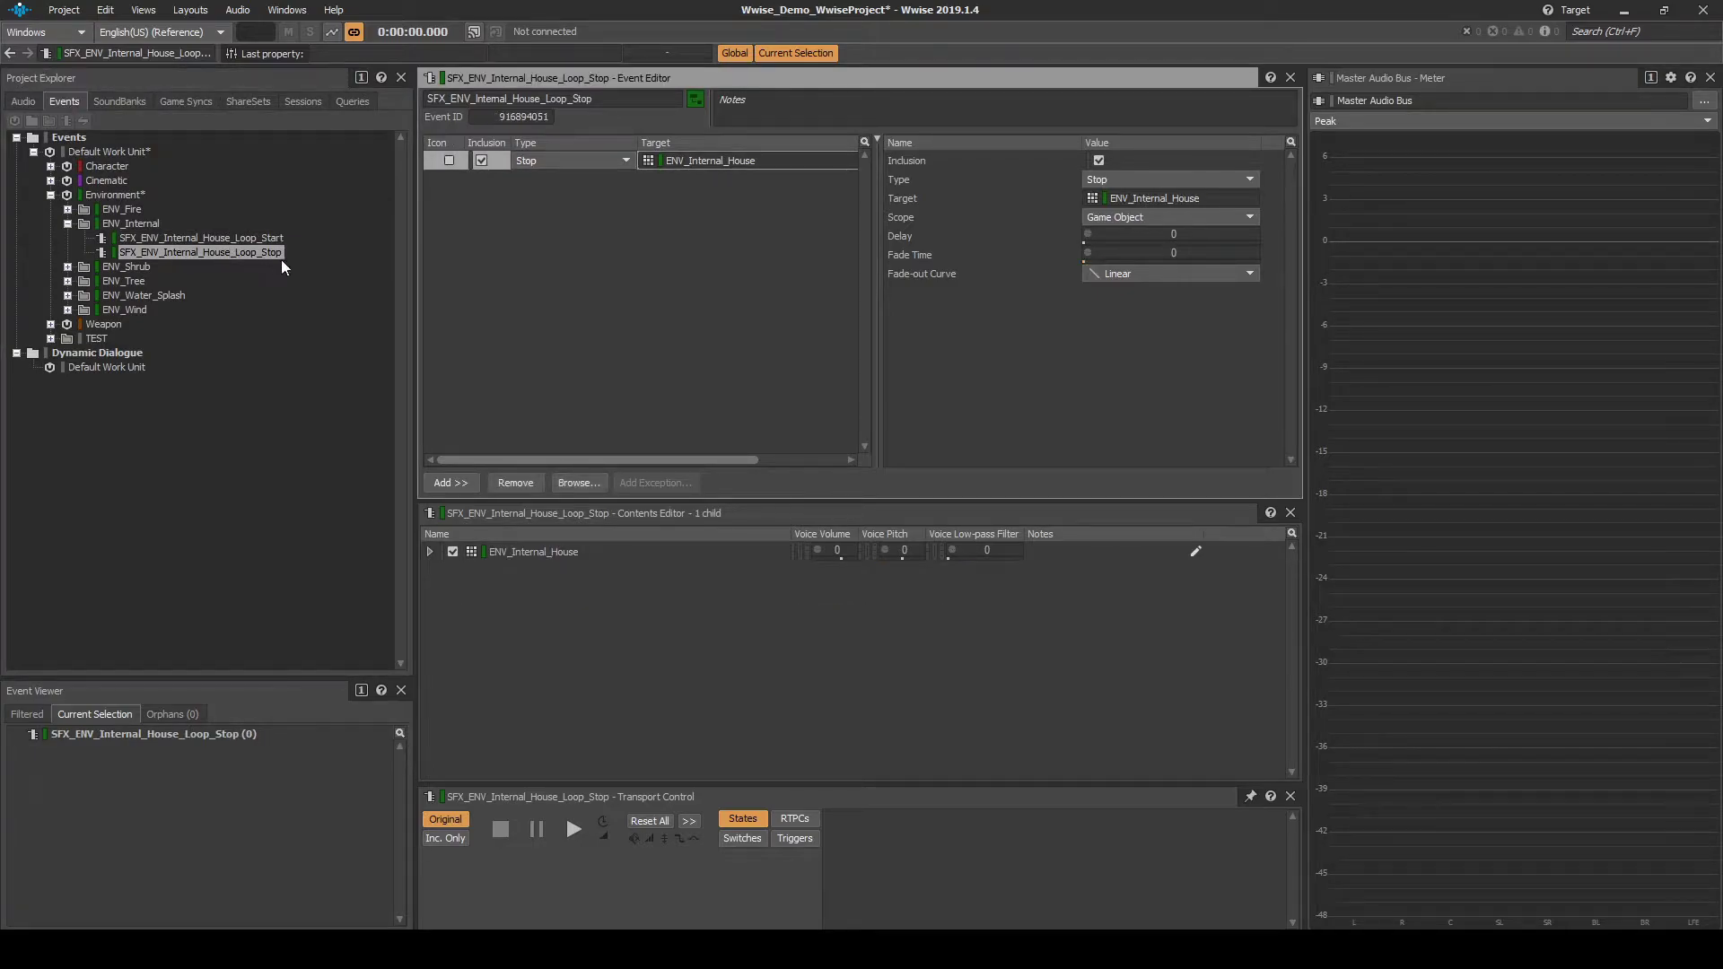
right_click(496, 215)
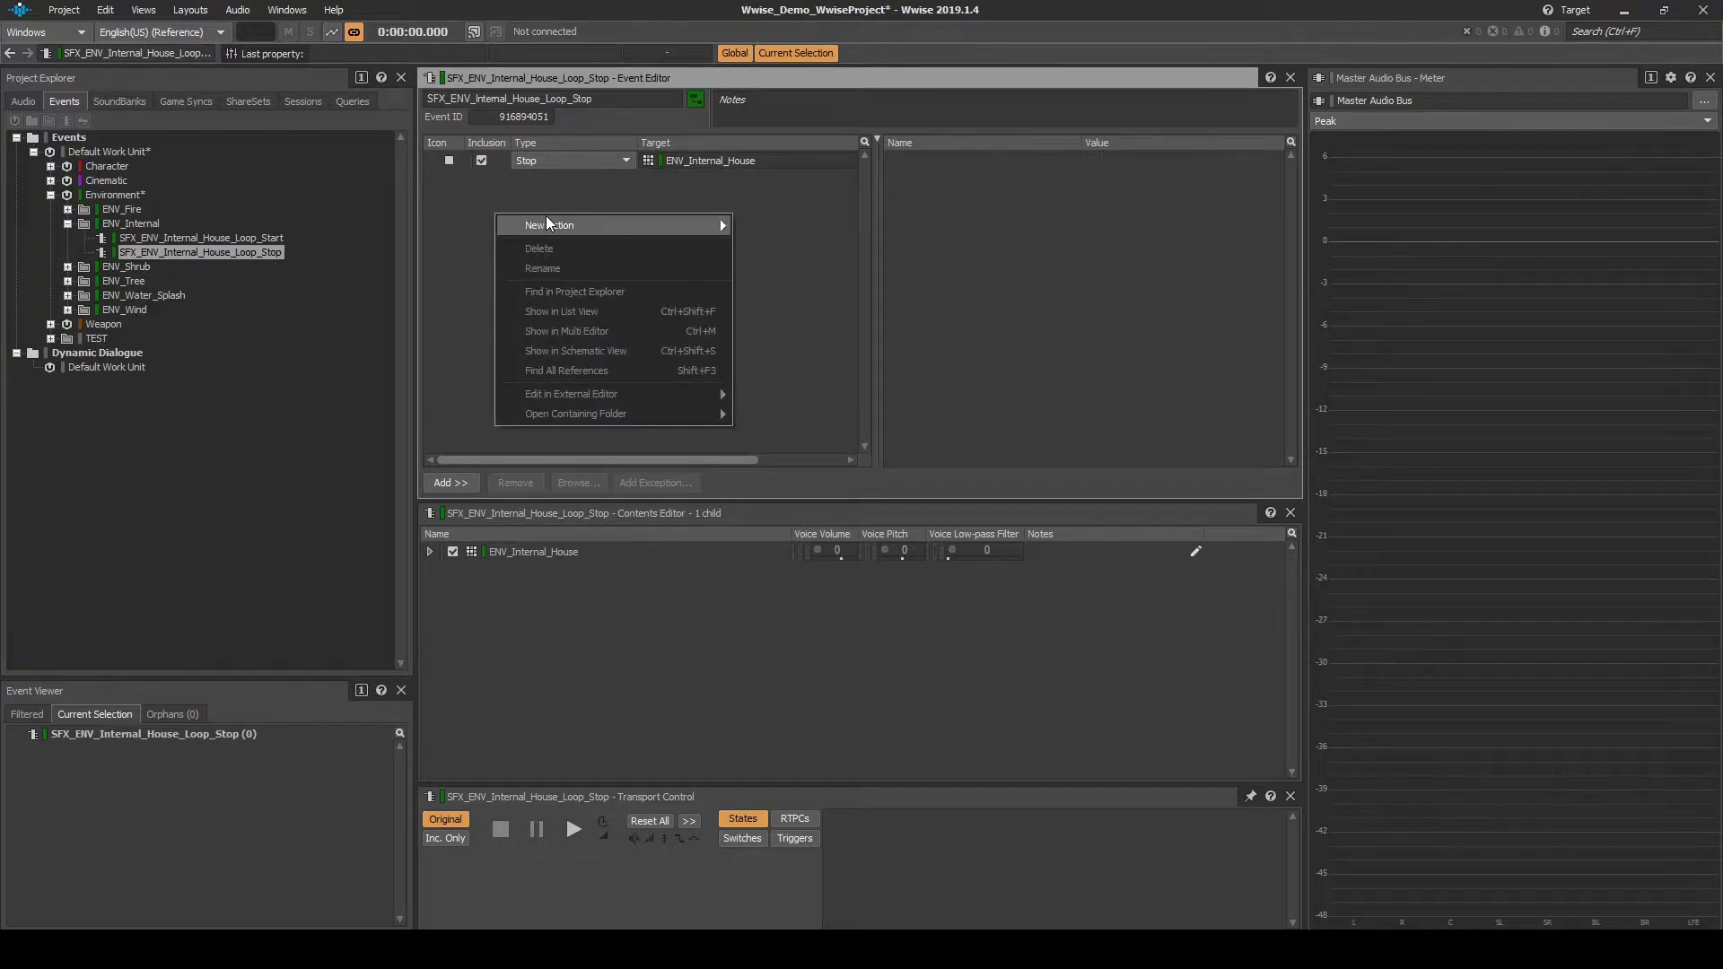
mouse_move(628, 225)
left_click(755, 249)
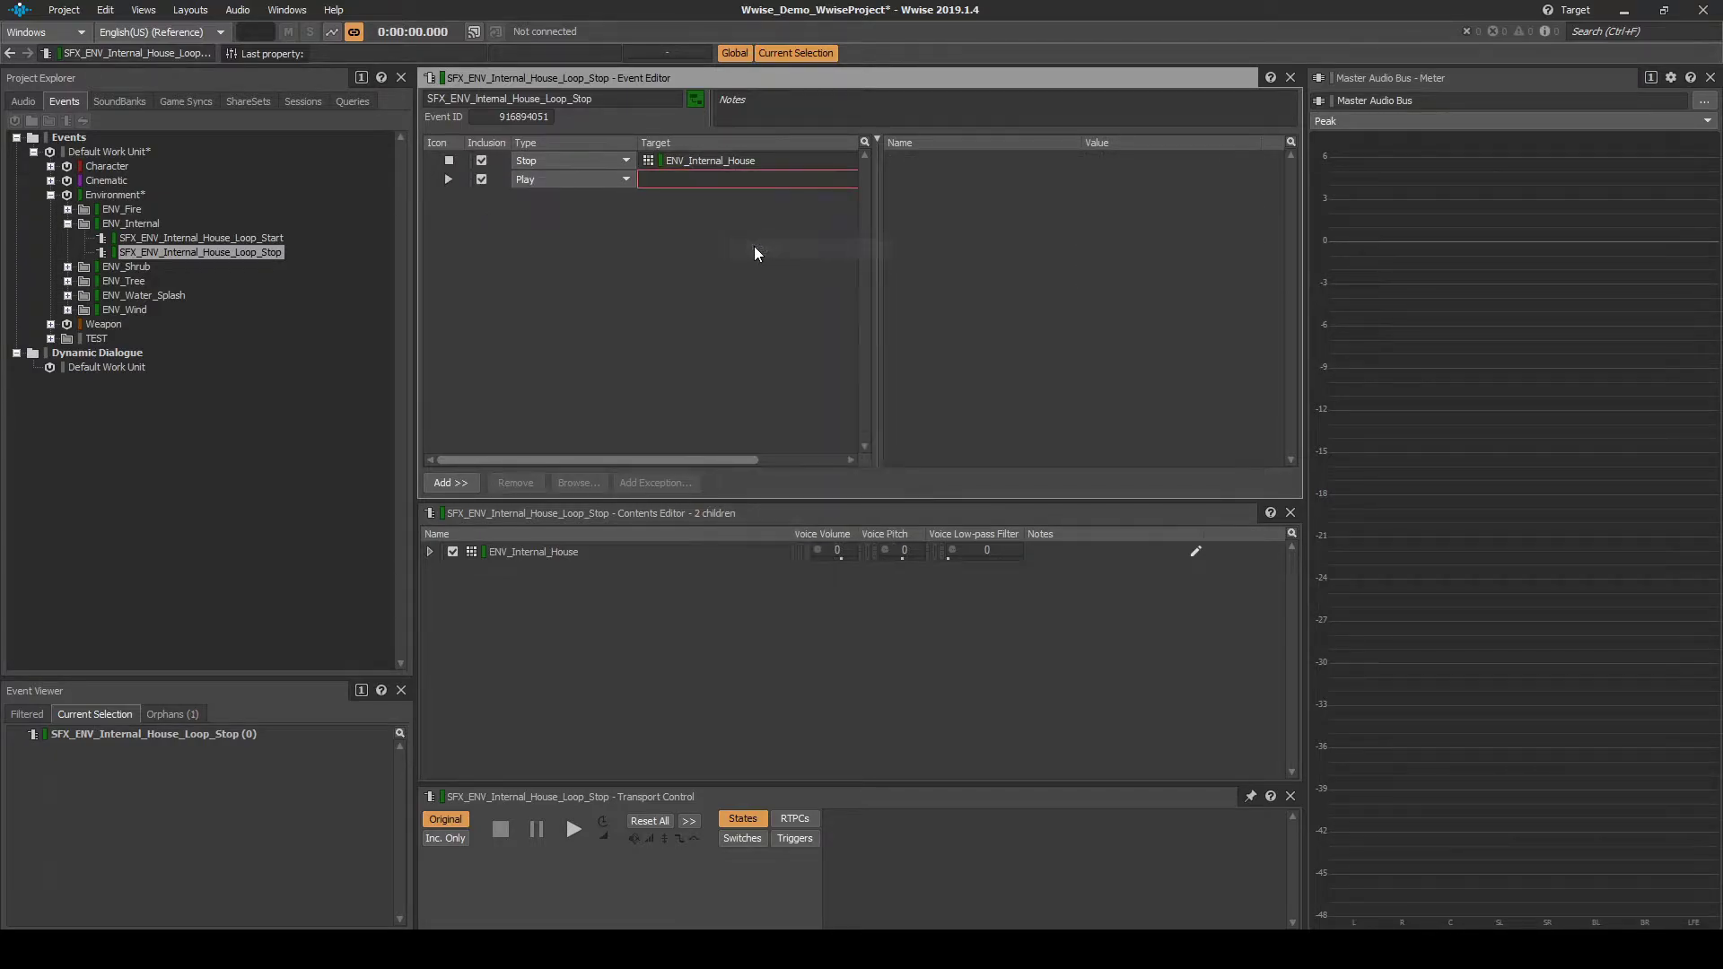
right_click(632, 236)
mouse_move(669, 245)
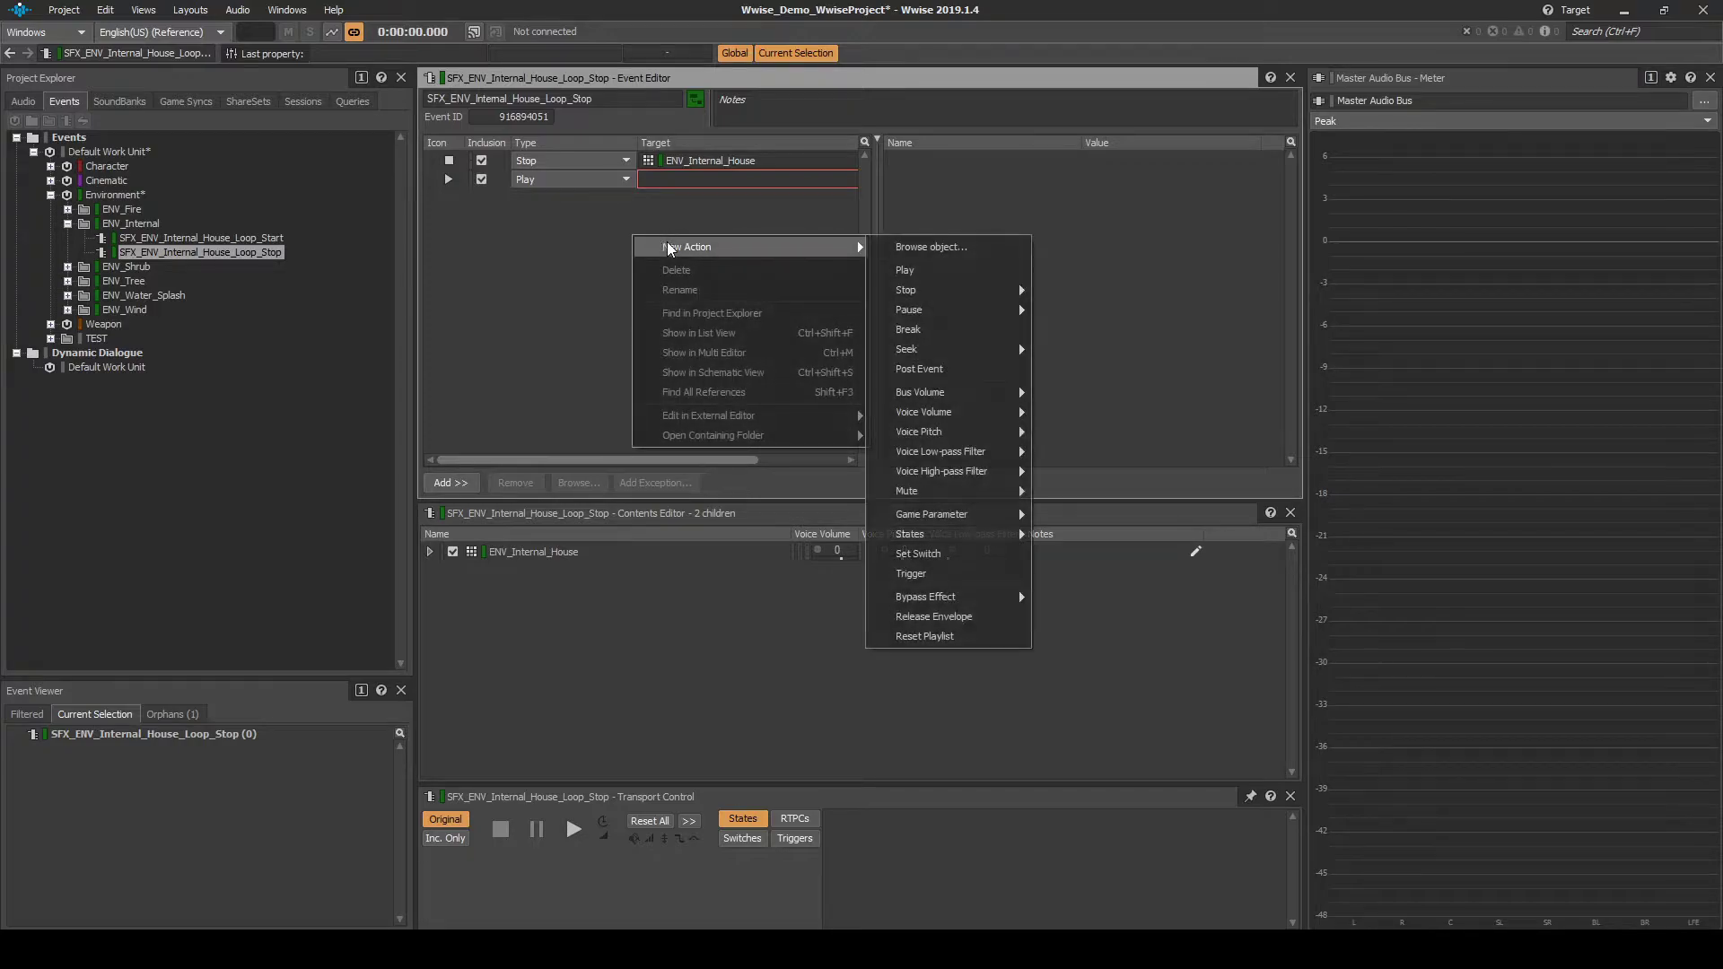
left_click(903, 272)
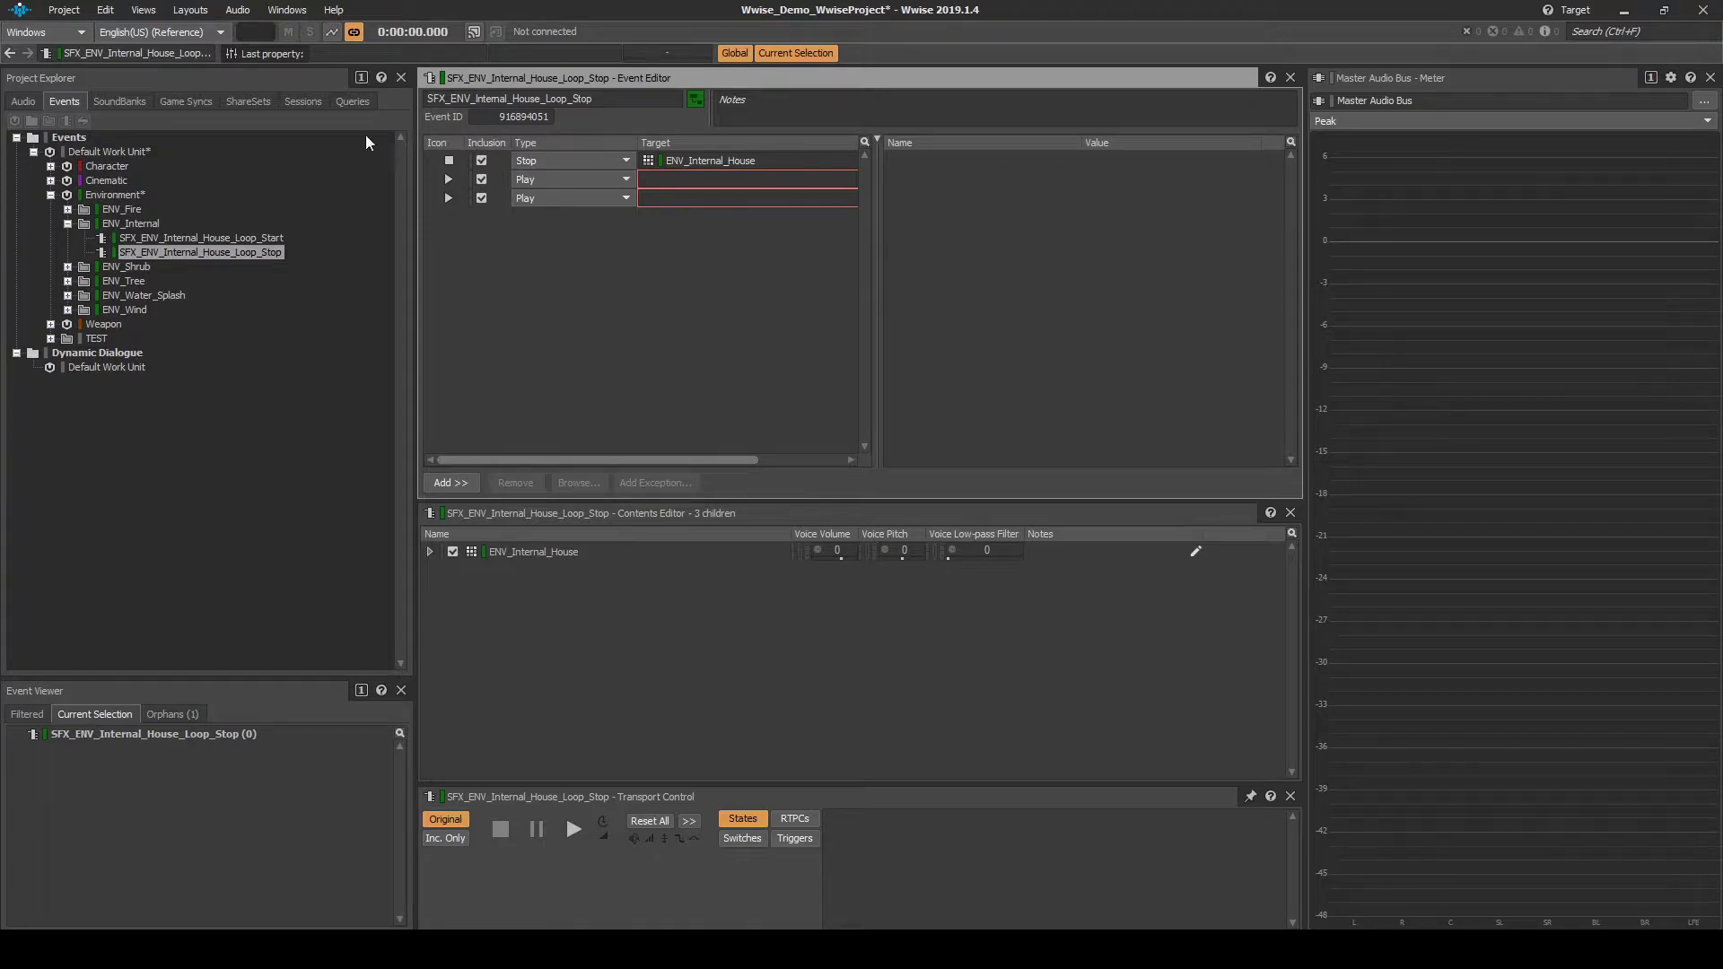
left_click(24, 101)
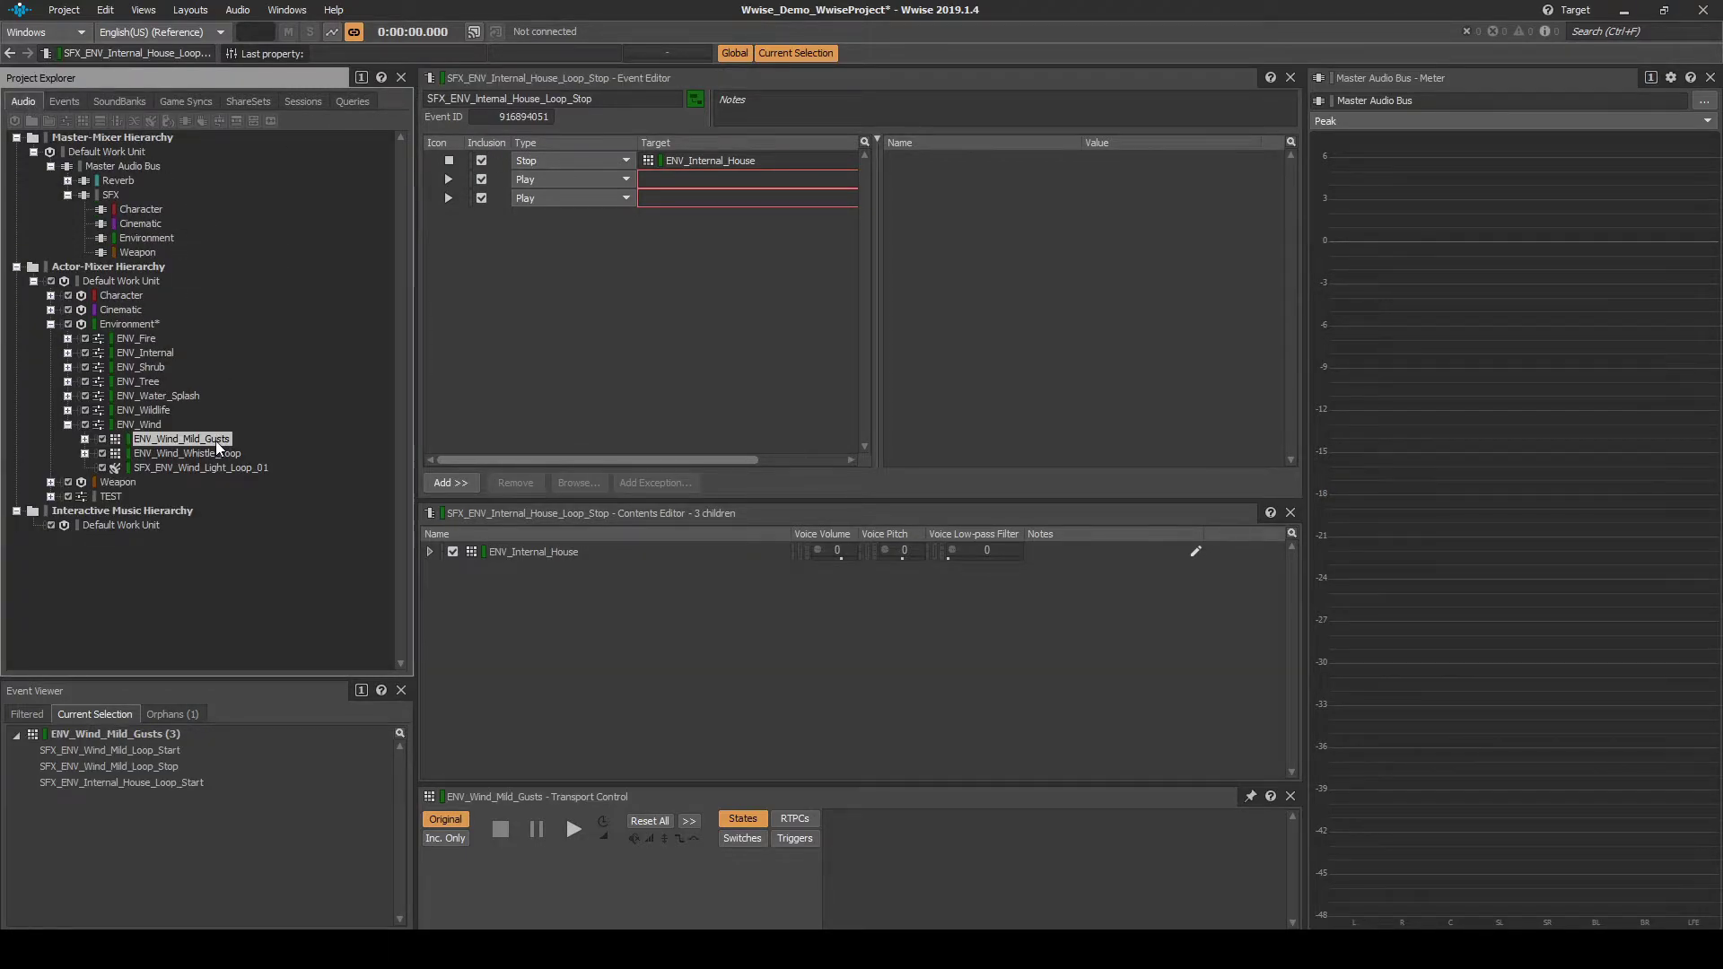
left_click_drag(215, 439, 711, 199)
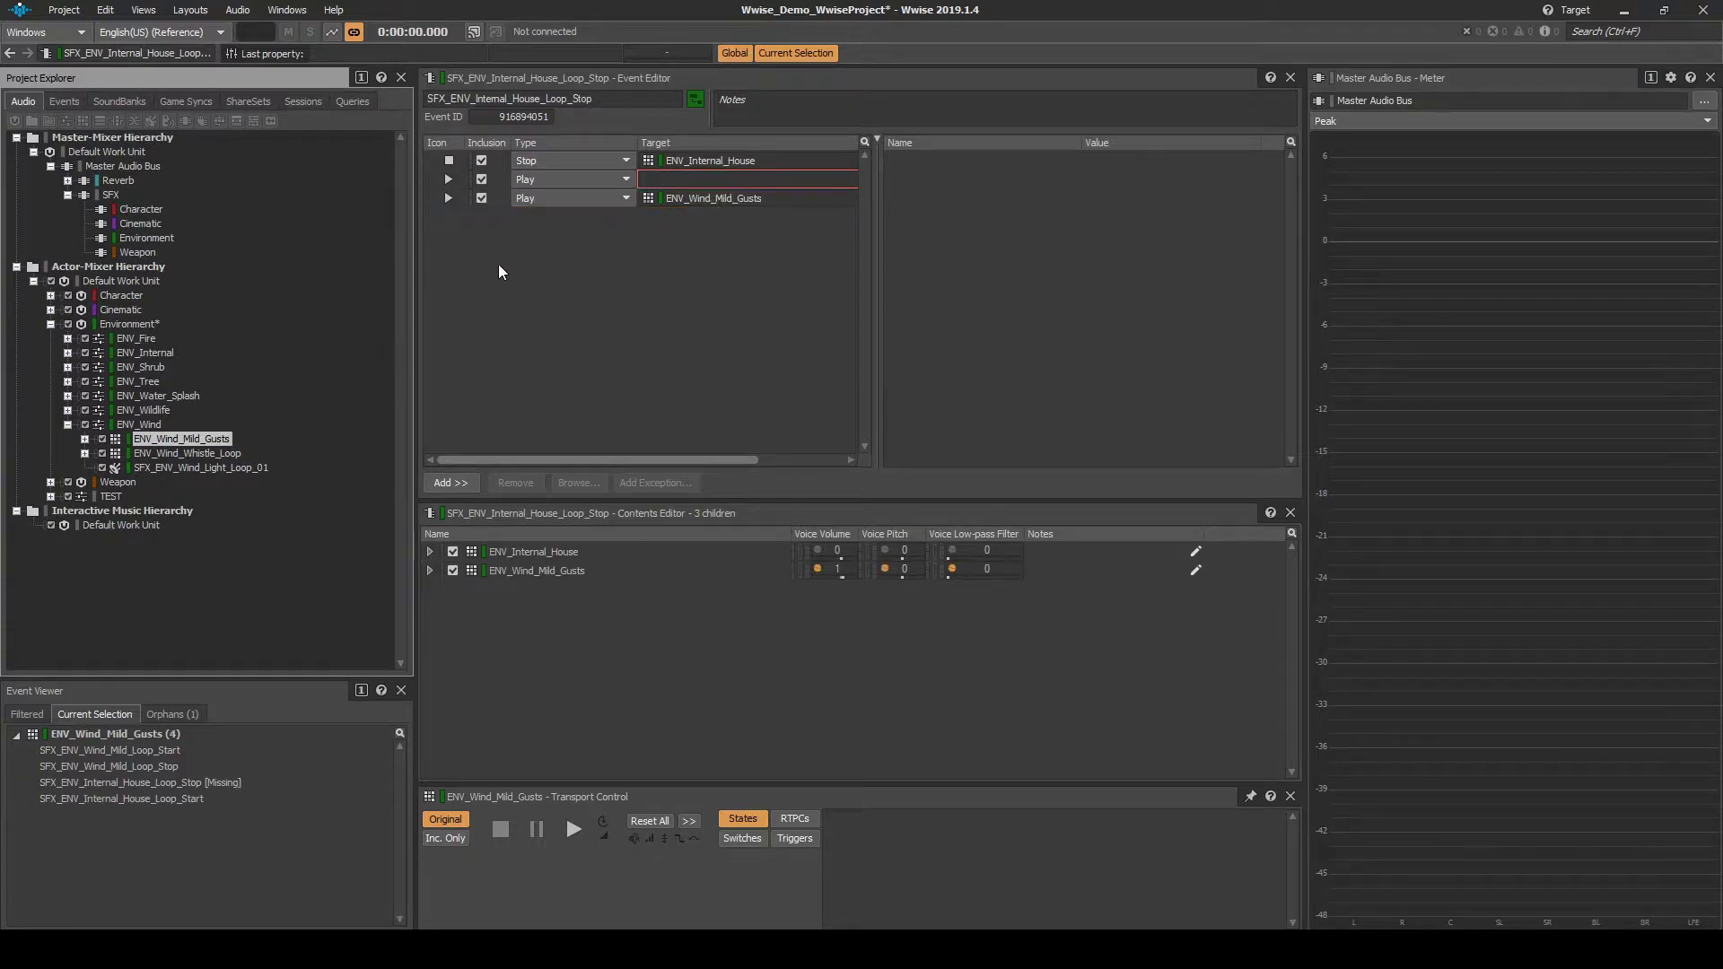
left_click_drag(221, 470, 701, 180)
Set Fade Time to 1 on all three actions of the Stop event.
left_click(708, 160)
left_click(1197, 252)
type("1")
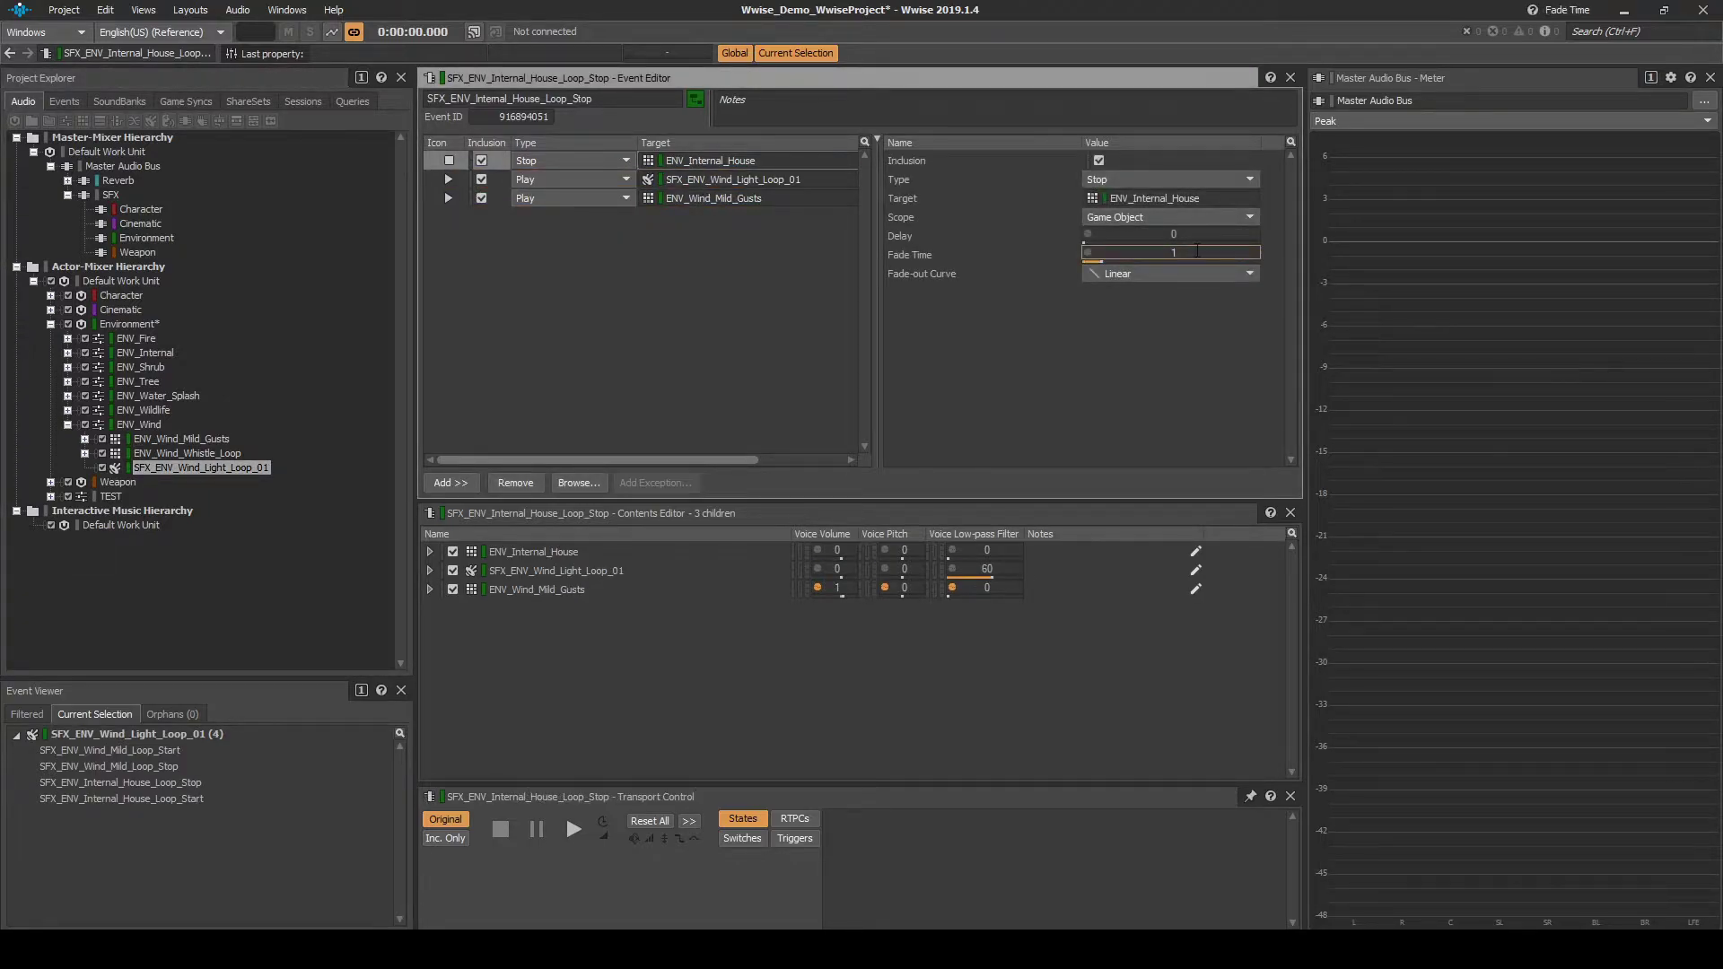
left_click(835, 180)
left_click(1184, 272)
type("1")
left_click(831, 197)
left_click(1185, 272)
type("1")
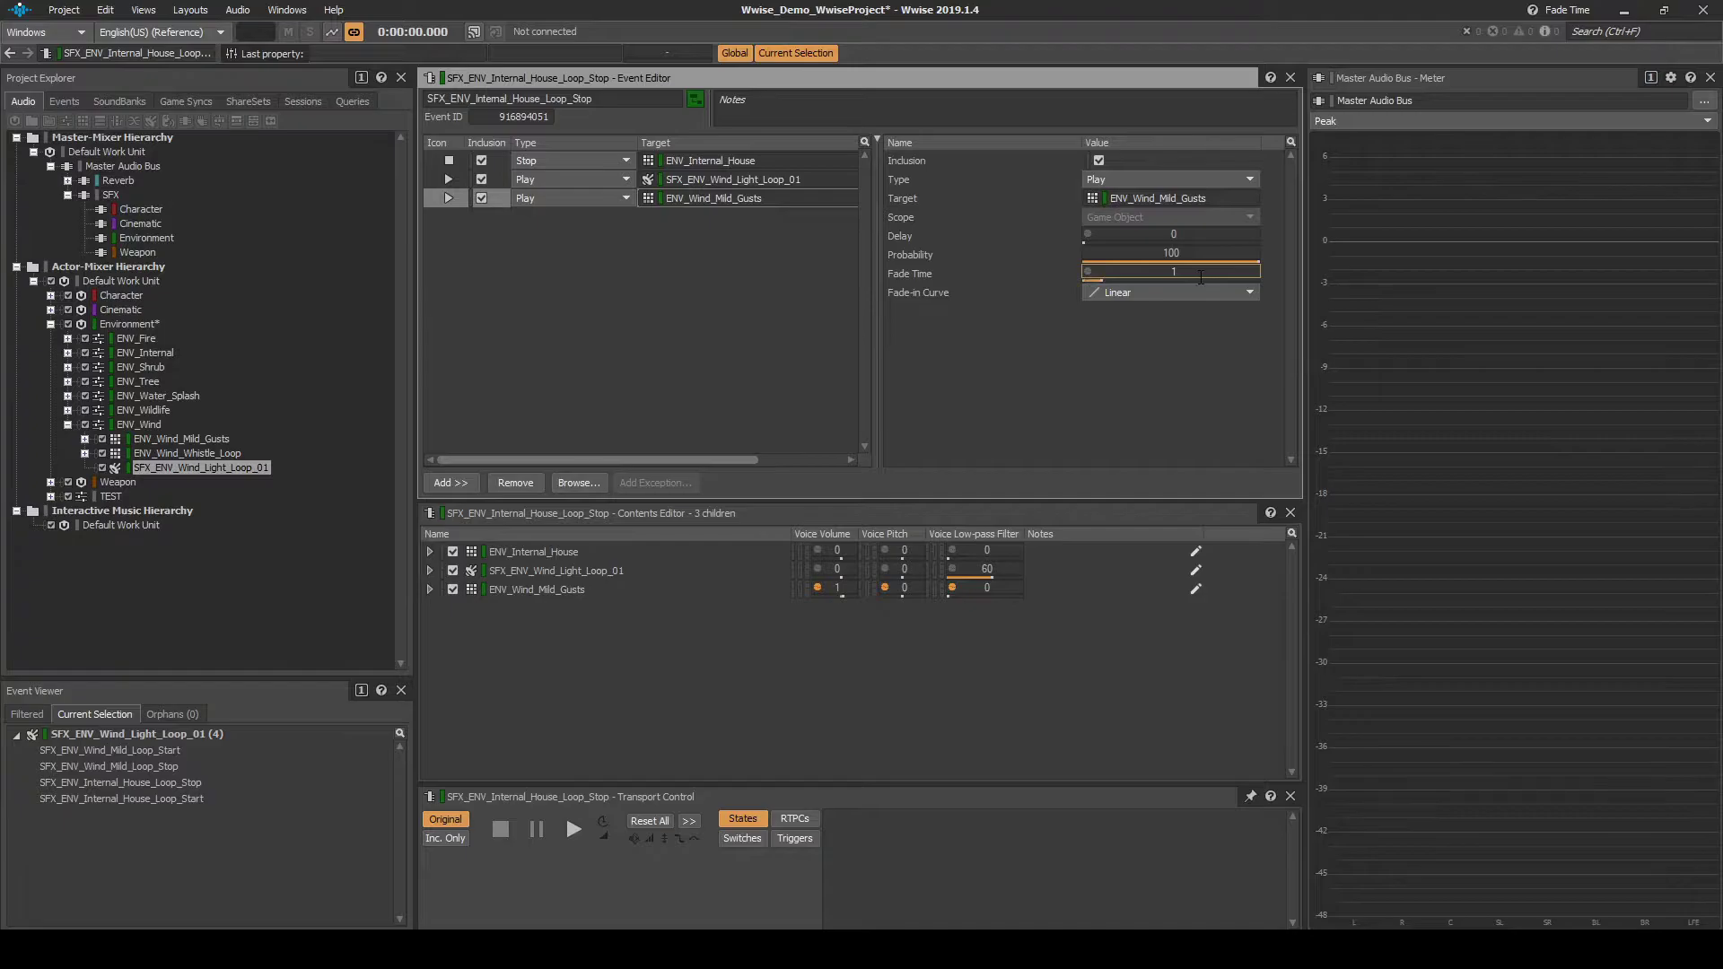
Save the project and switch to the SoundBank layout.
left_click(64, 10)
left_click(79, 70)
left_click(190, 10)
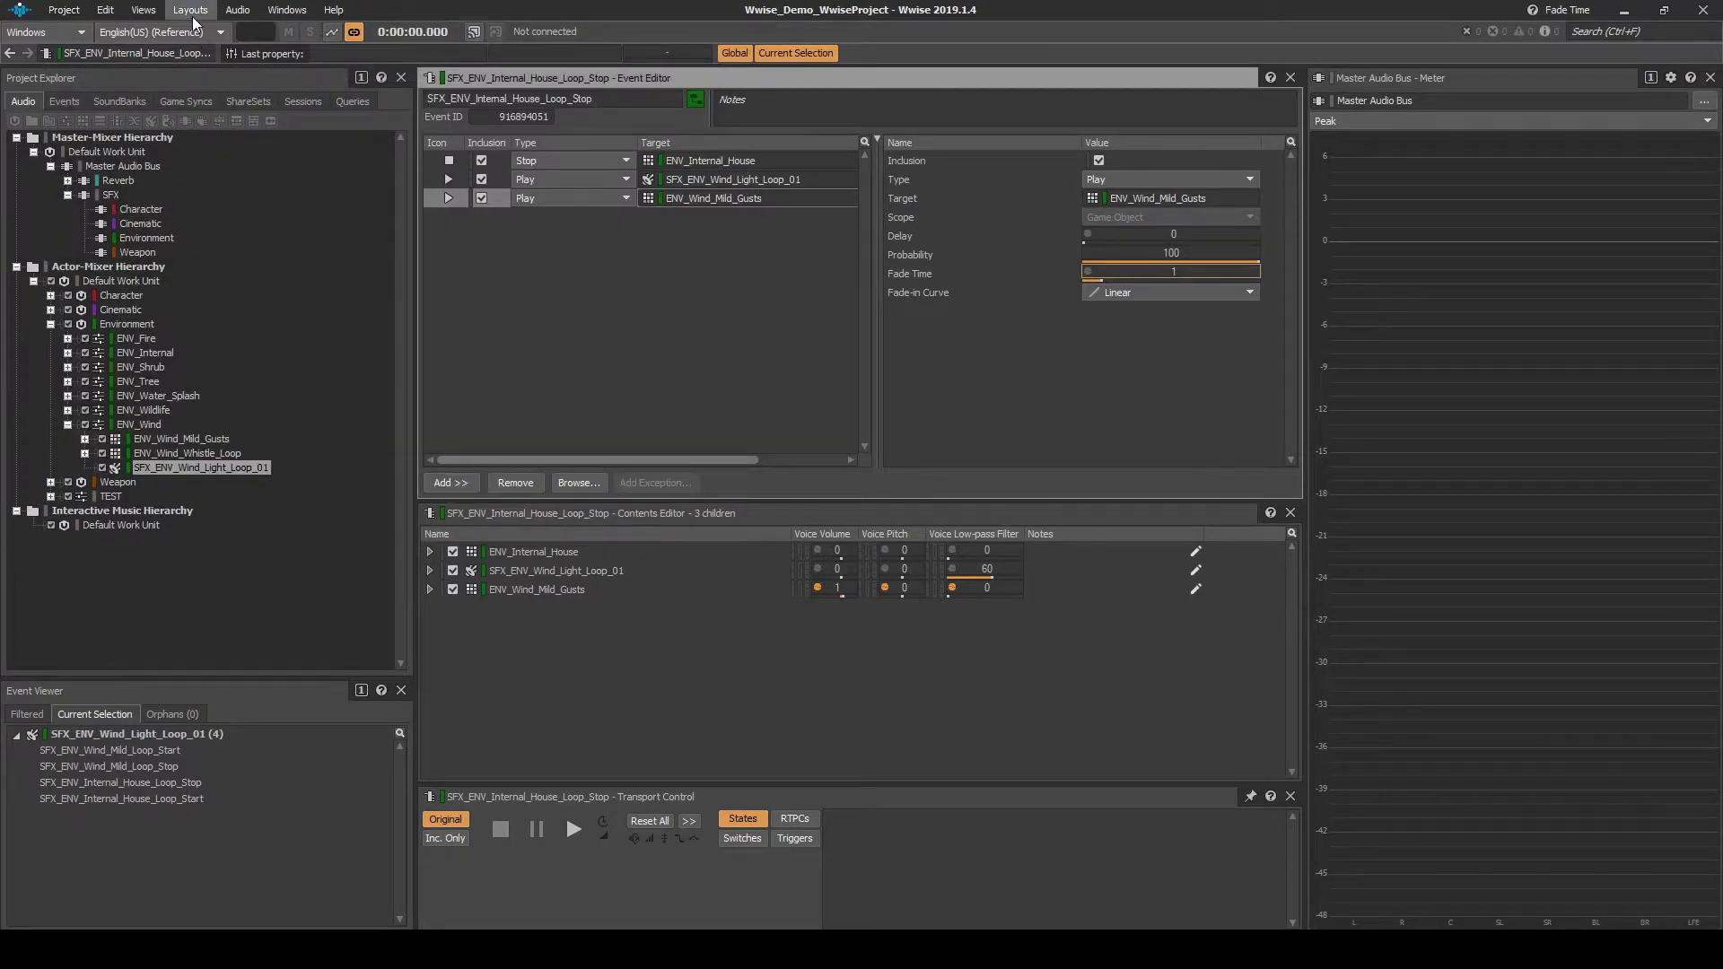
left_click(202, 72)
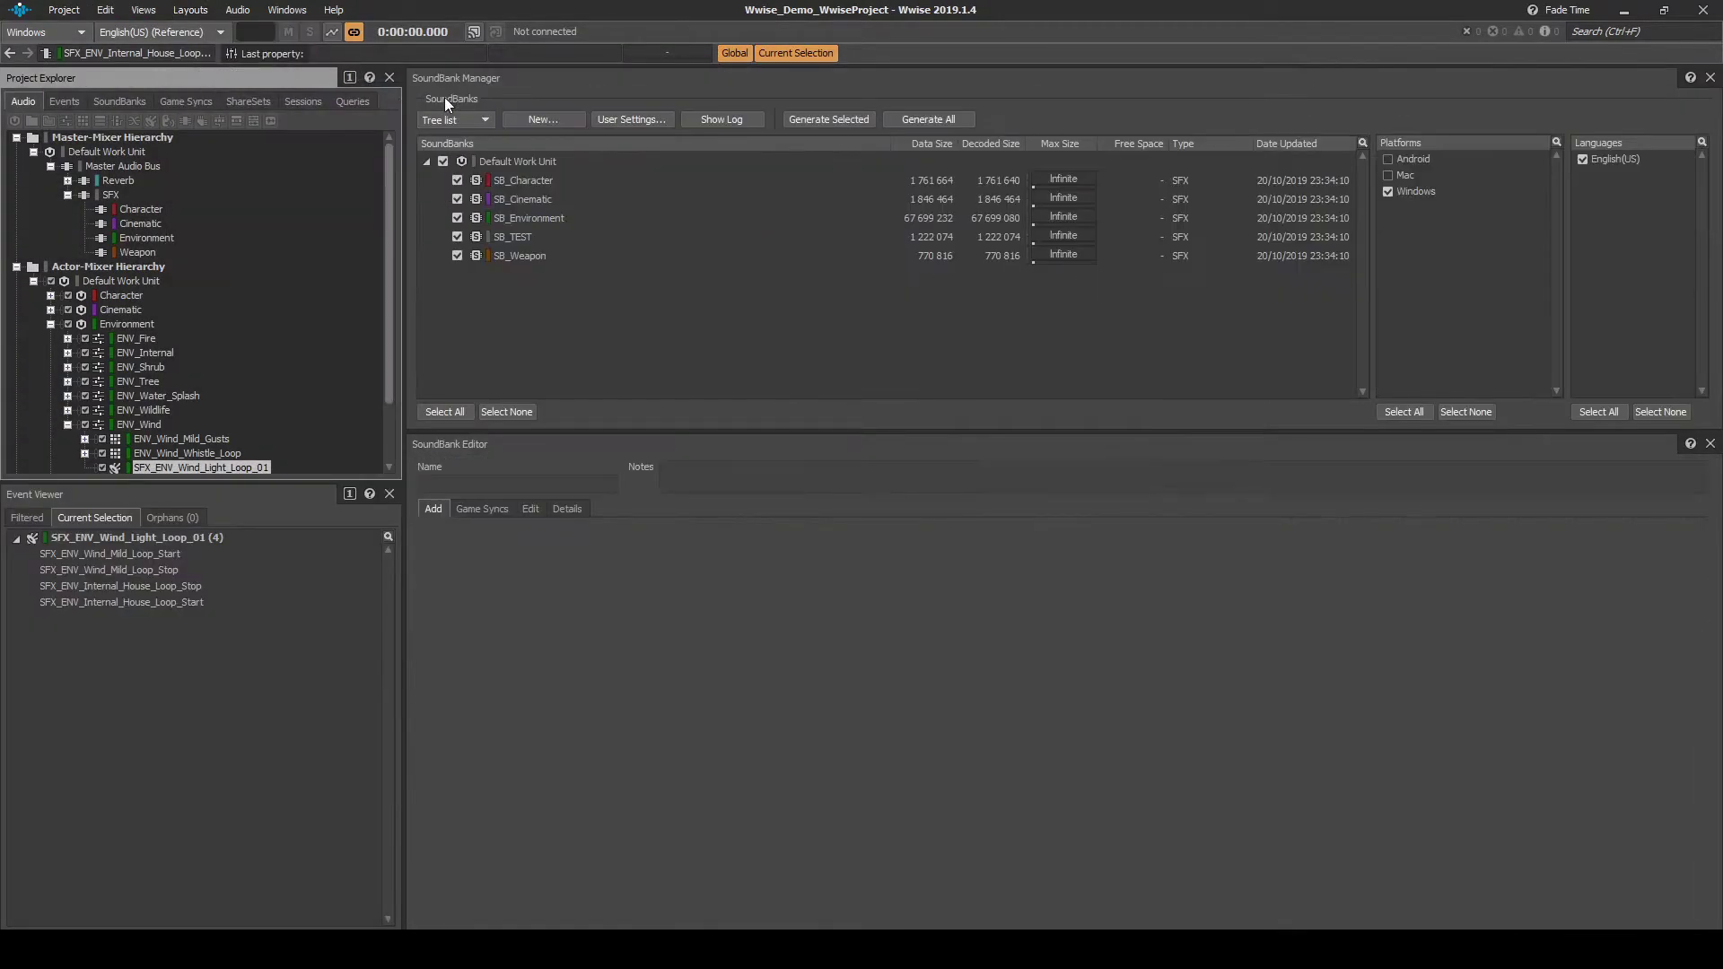
Generate the selected SoundBanks from the SoundBank Manager.
left_click(817, 116)
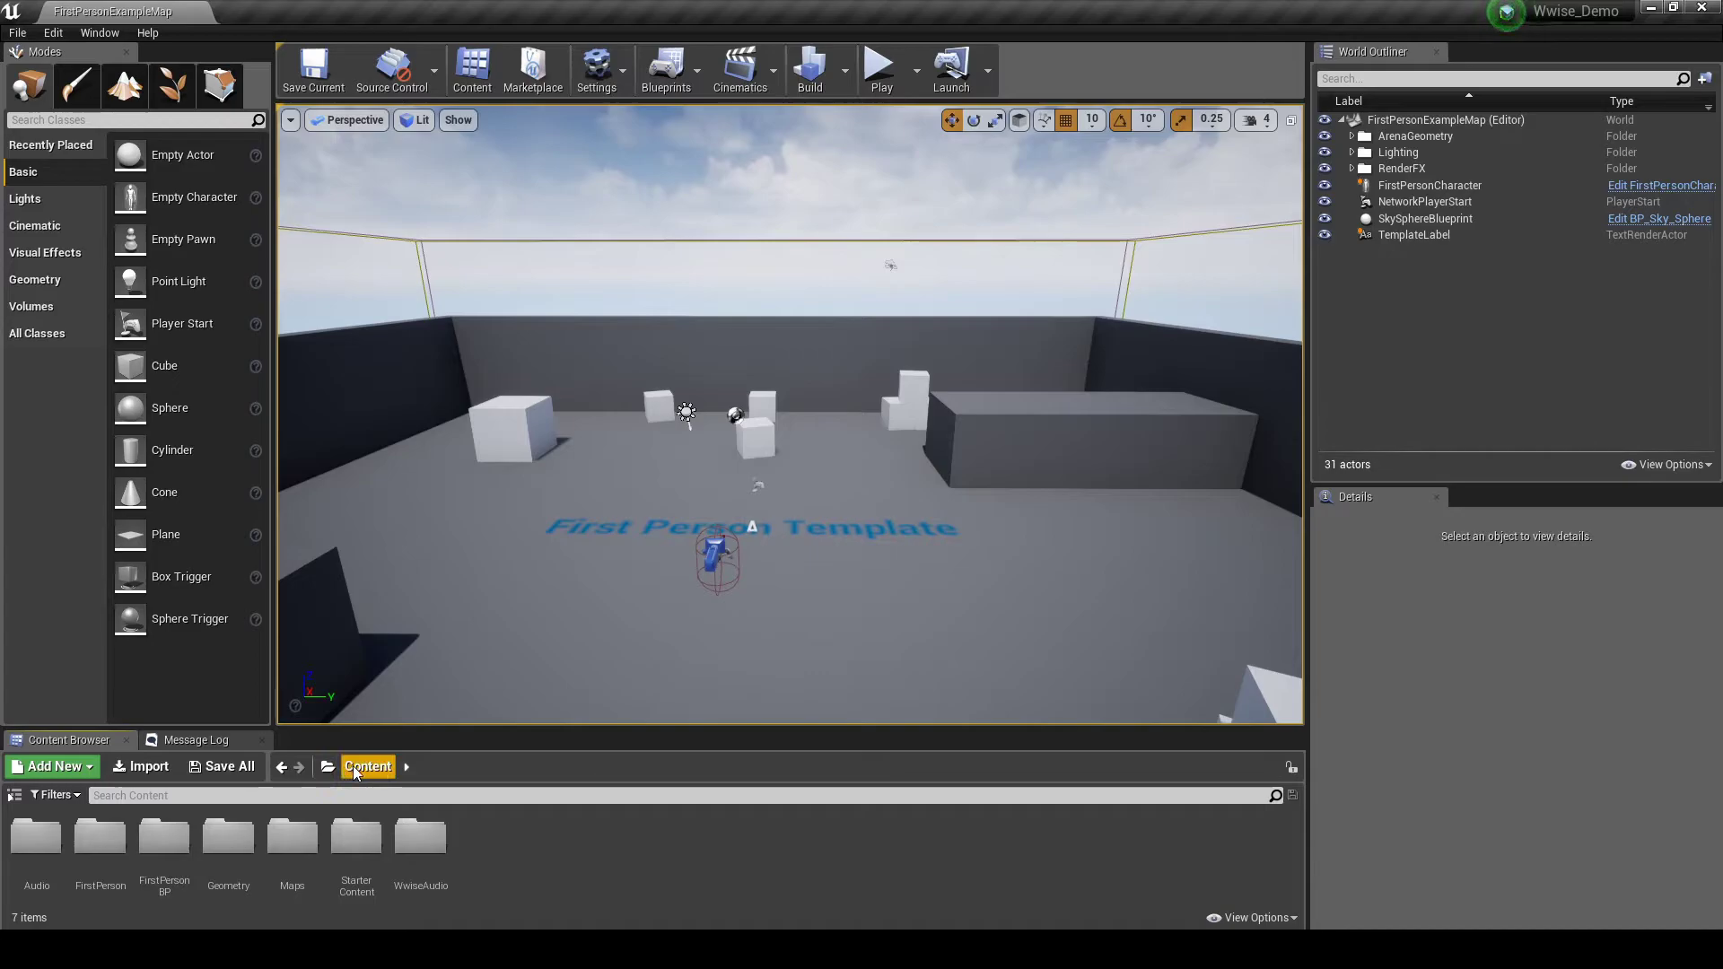
Browse the Content Browser to Audio > Wwise_Events > SFX_Environment.
double_click(38, 846)
double_click(167, 844)
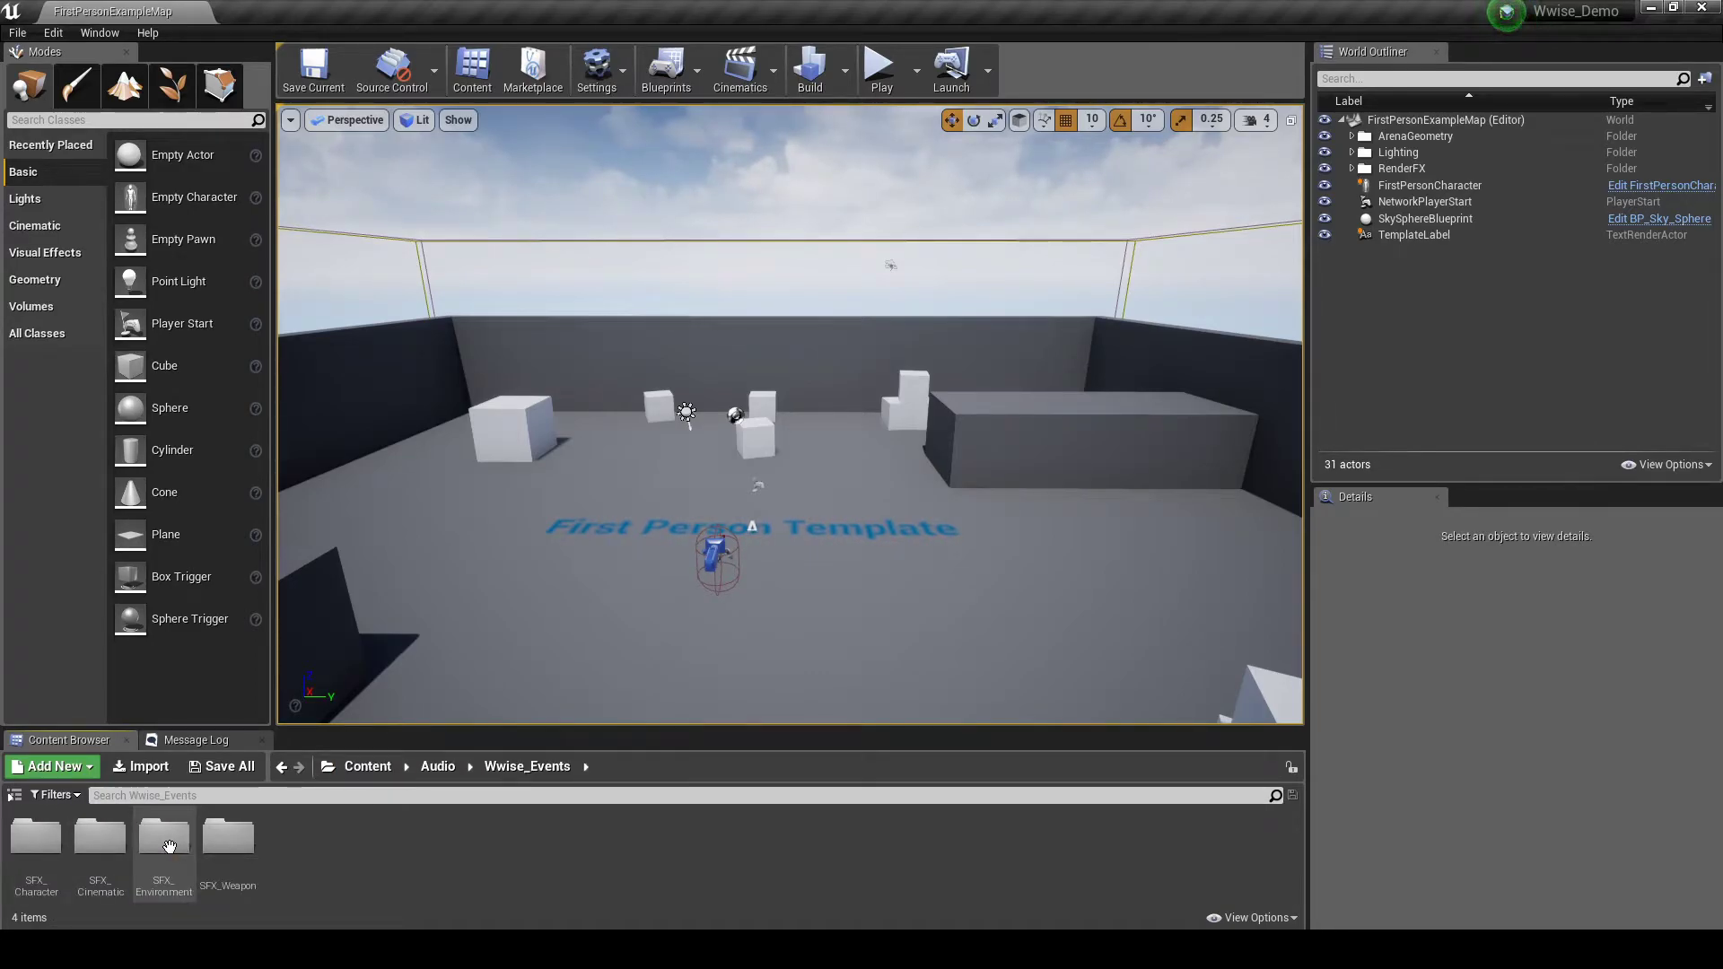
double_click(164, 841)
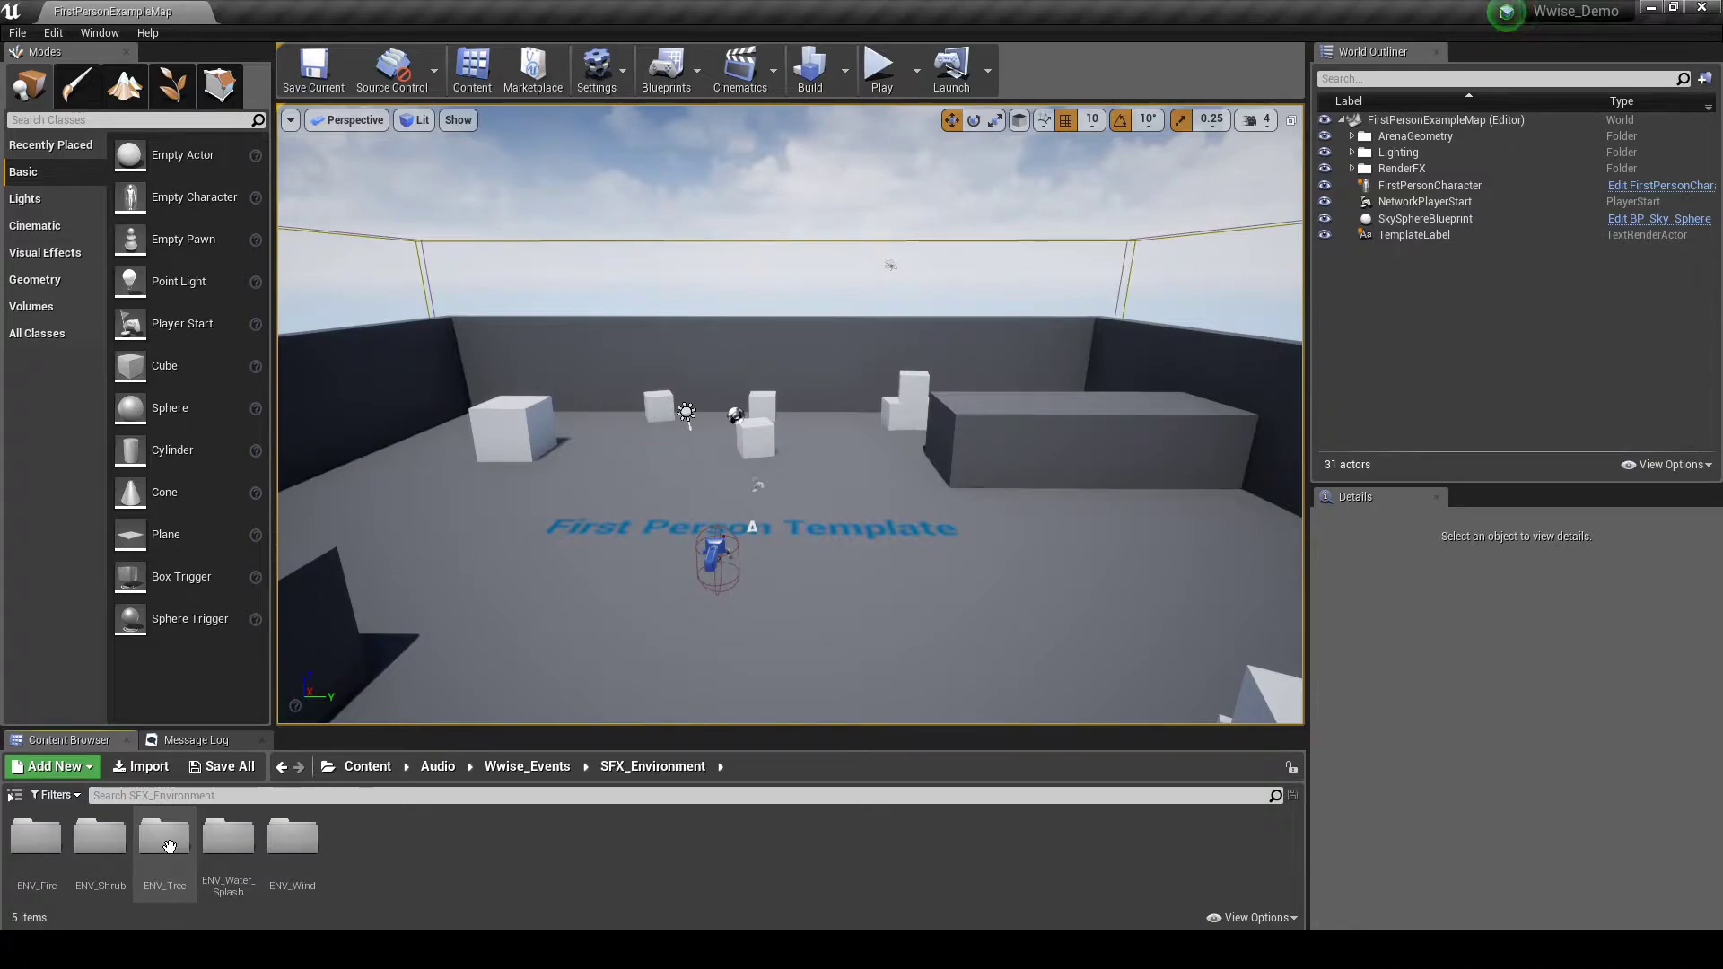
Create a new folder named ENV_Internal there and open it.
right_click(361, 858)
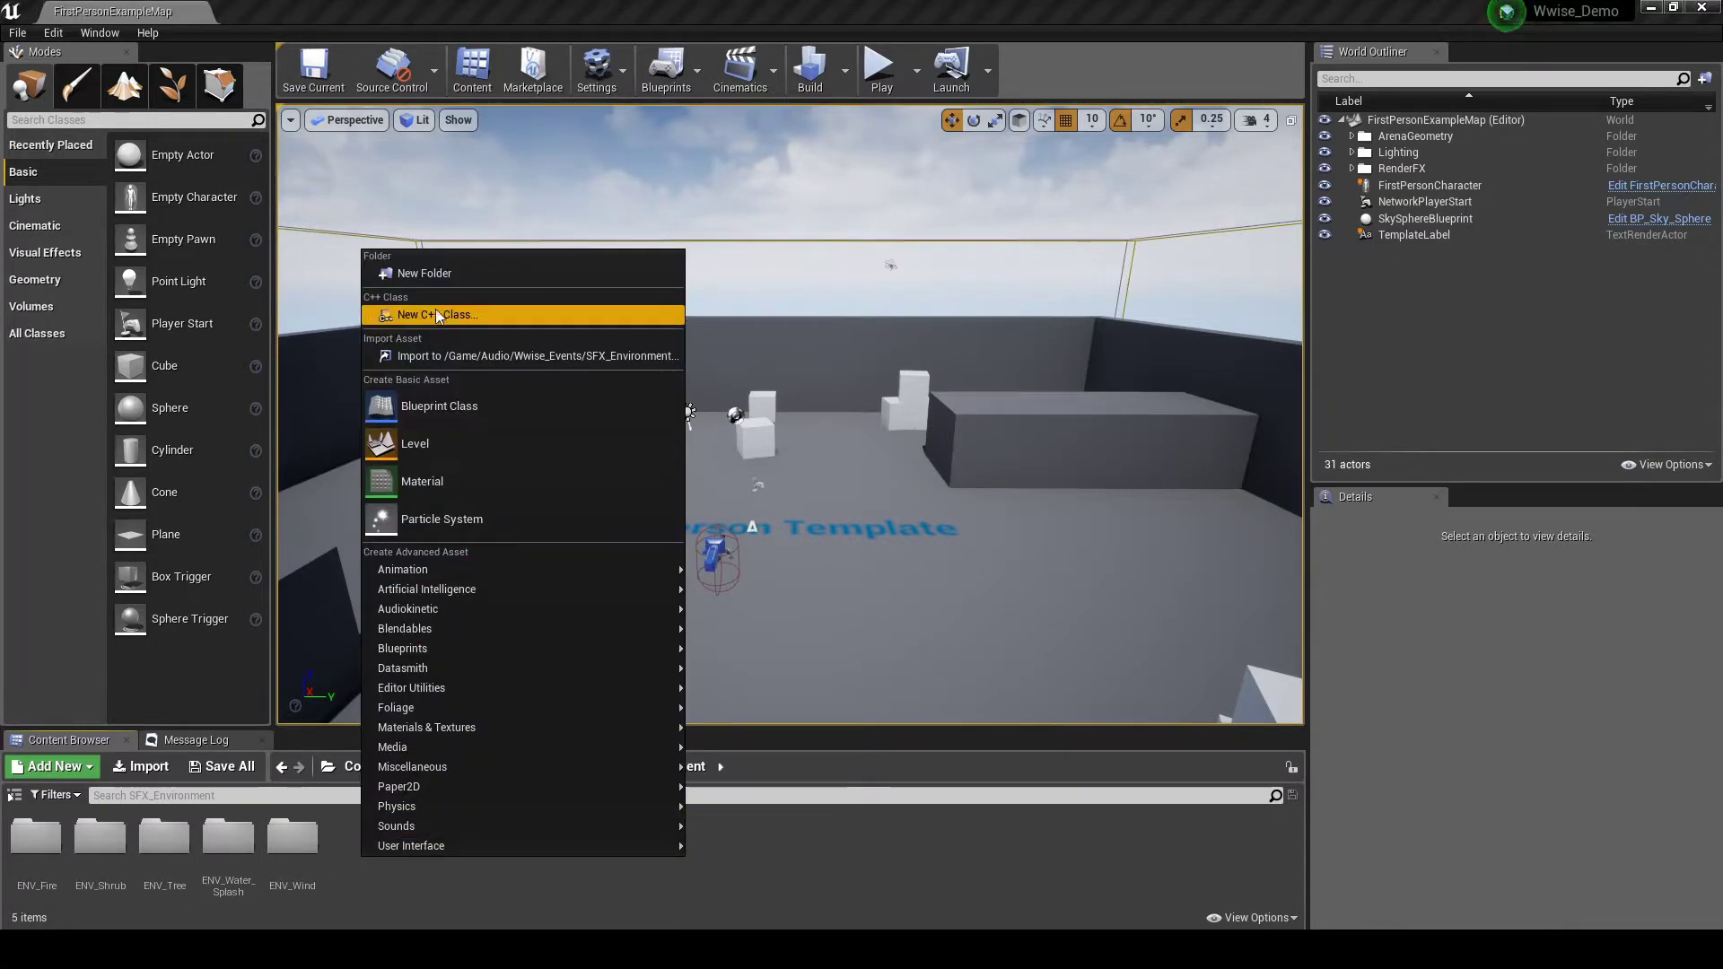
left_click(437, 274)
type("ENV_")
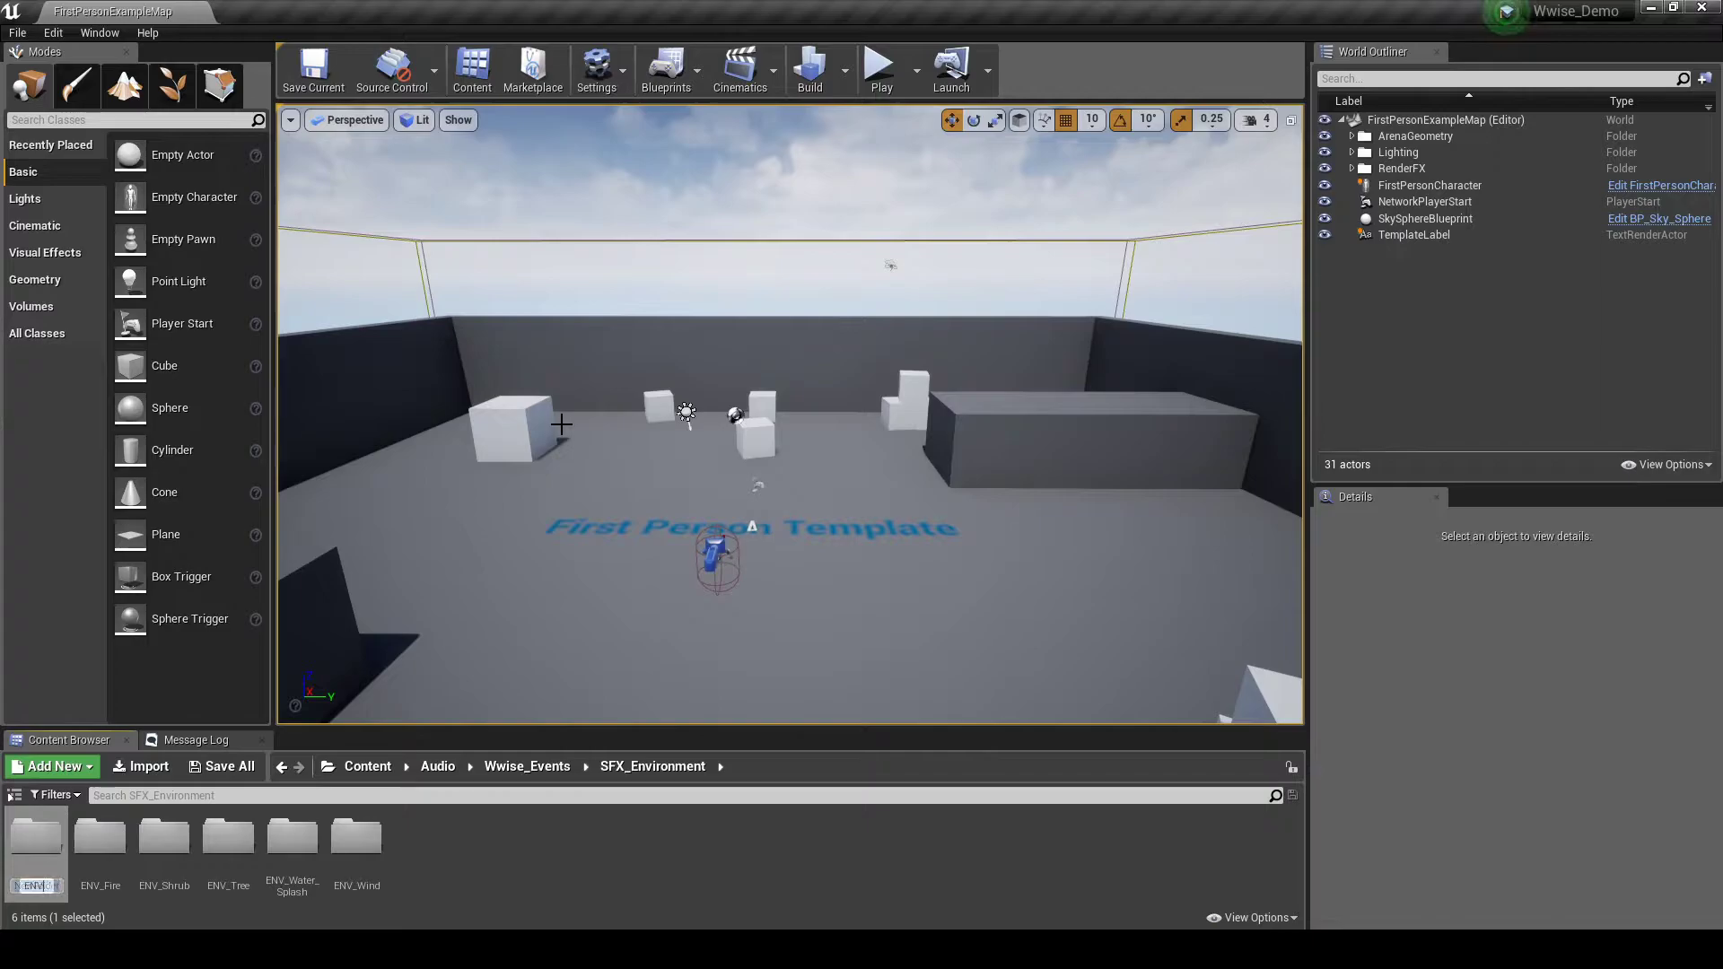
type("Interna")
key("Return")
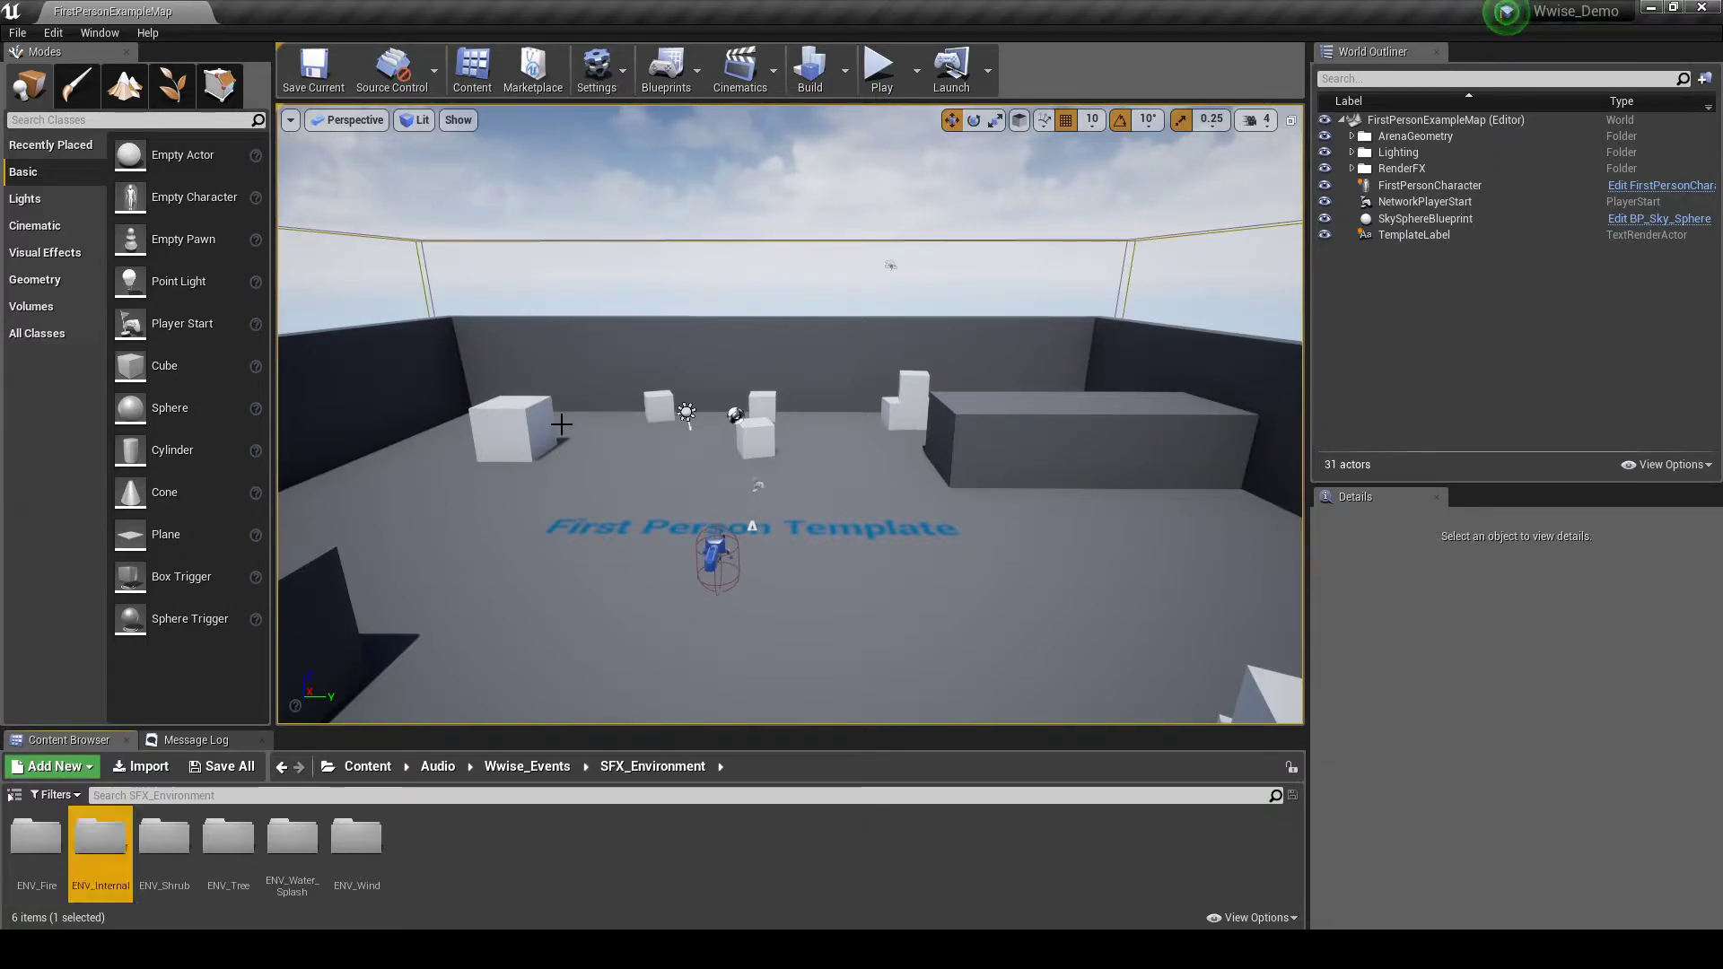
double_click(104, 825)
left_click(100, 32)
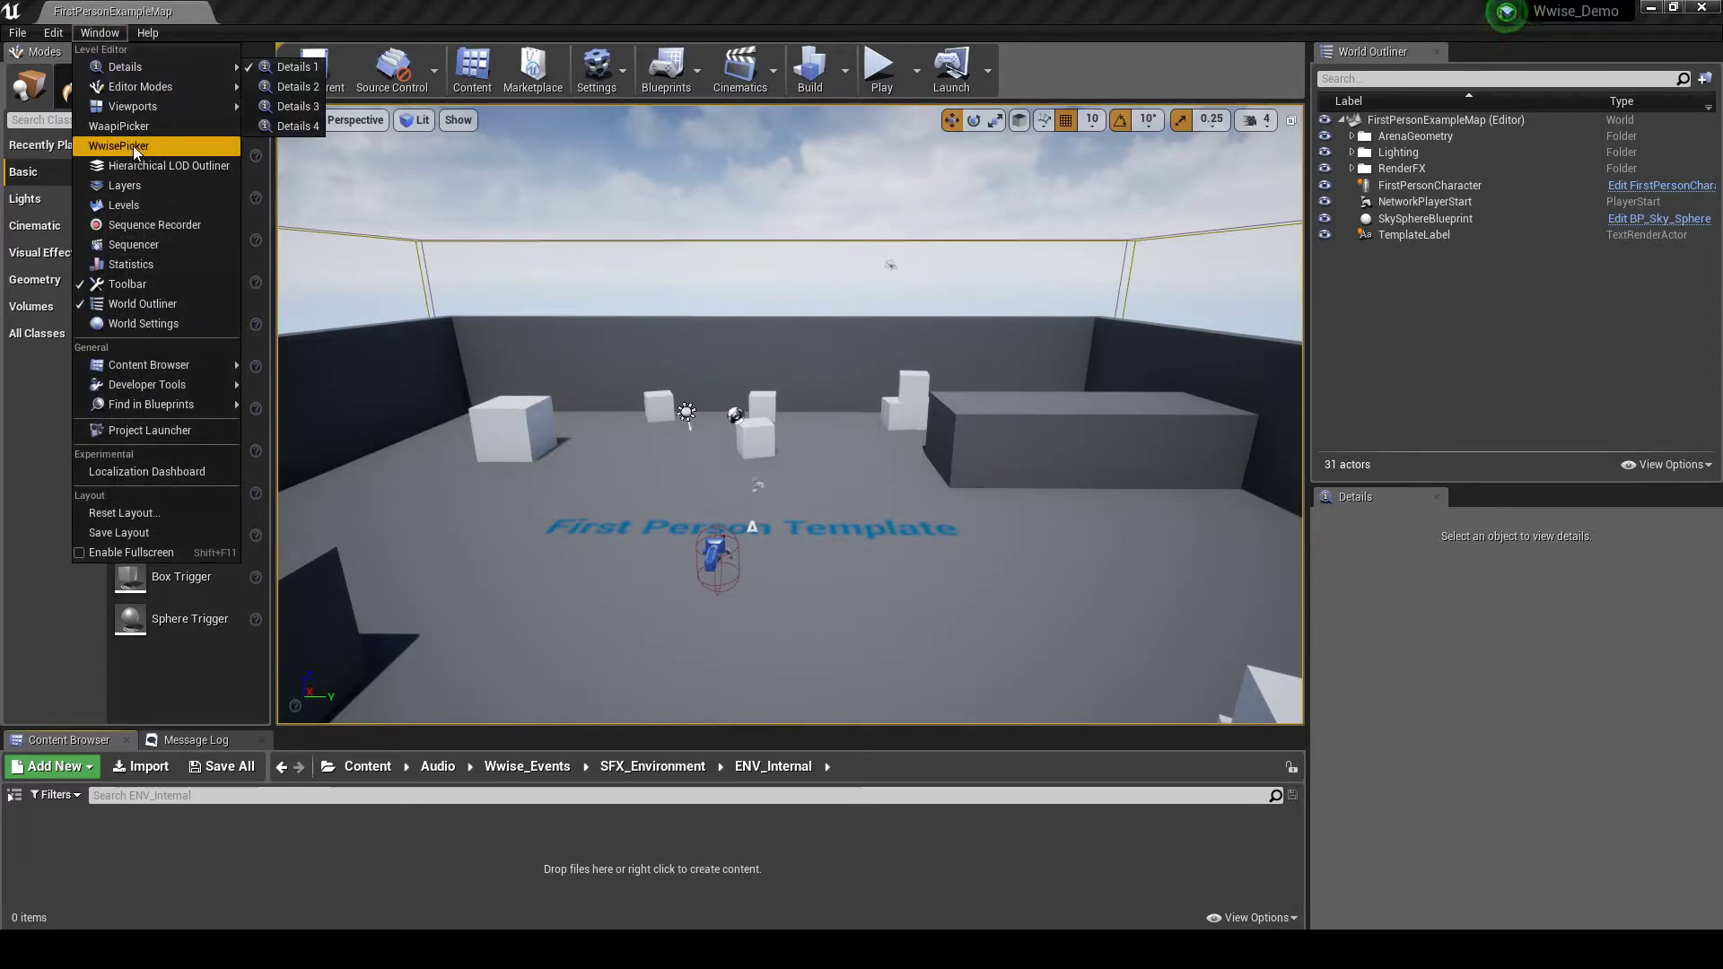
In the Wwise Picker, select SFX_ENV_Internal_House_Loop_Start and _Stop under Environment > ENV_Internal.
left_click(119, 146)
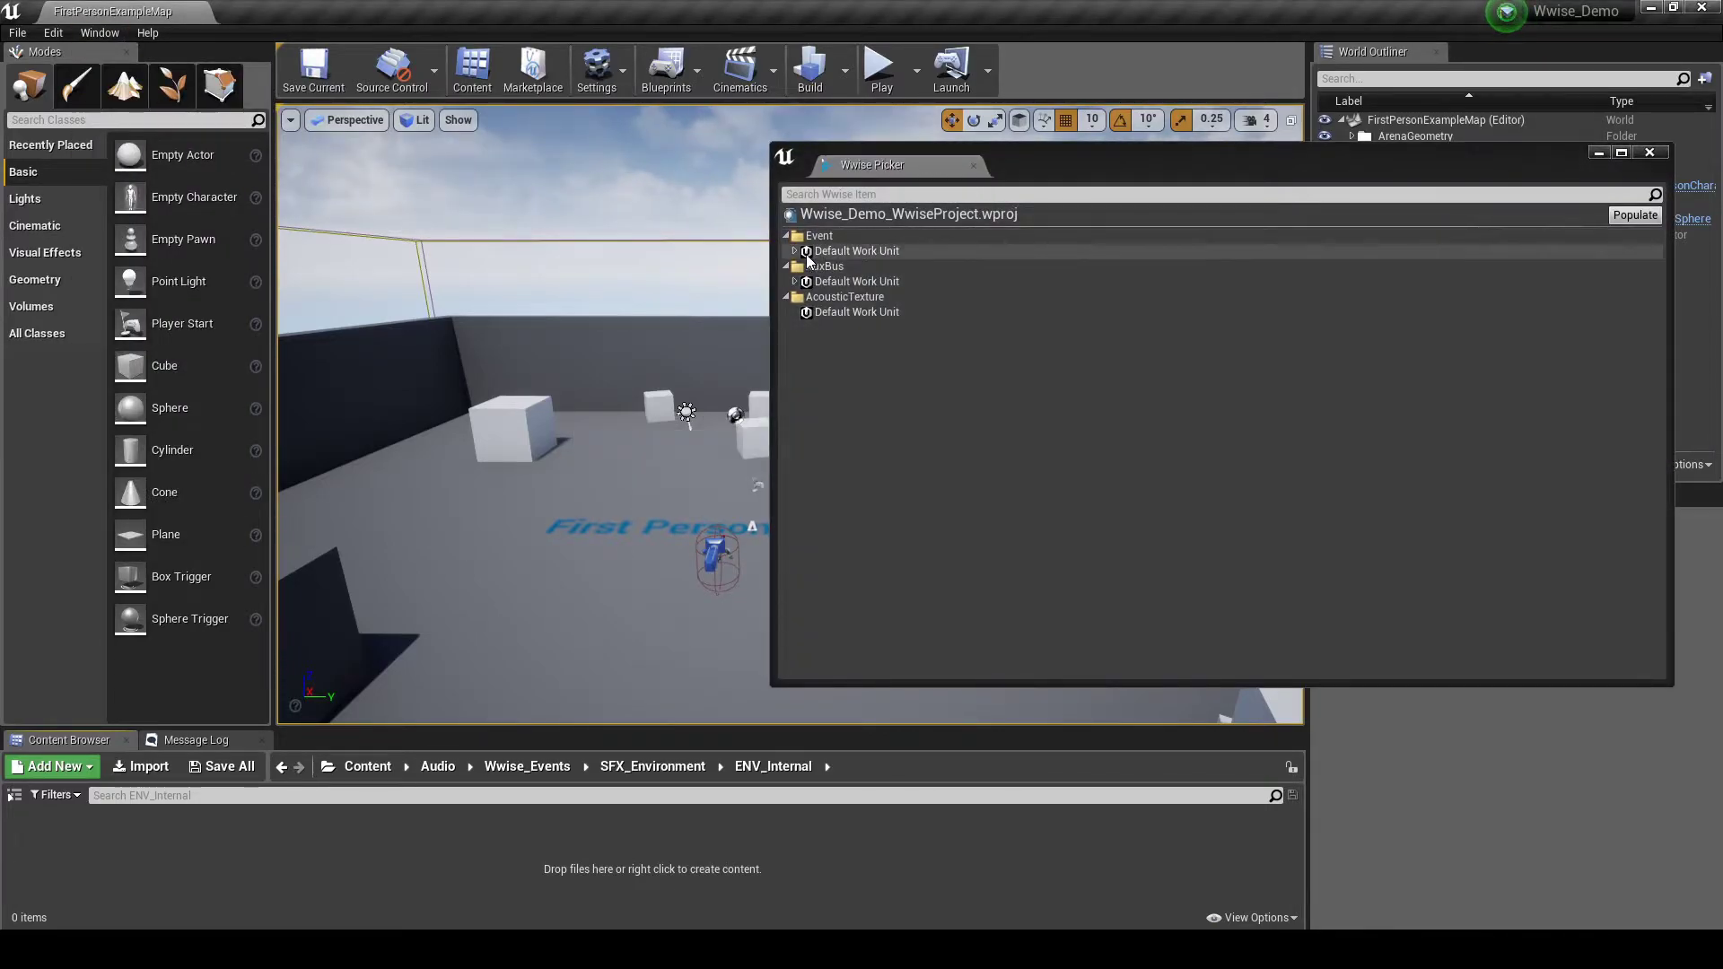
left_click(794, 251)
left_click(804, 297)
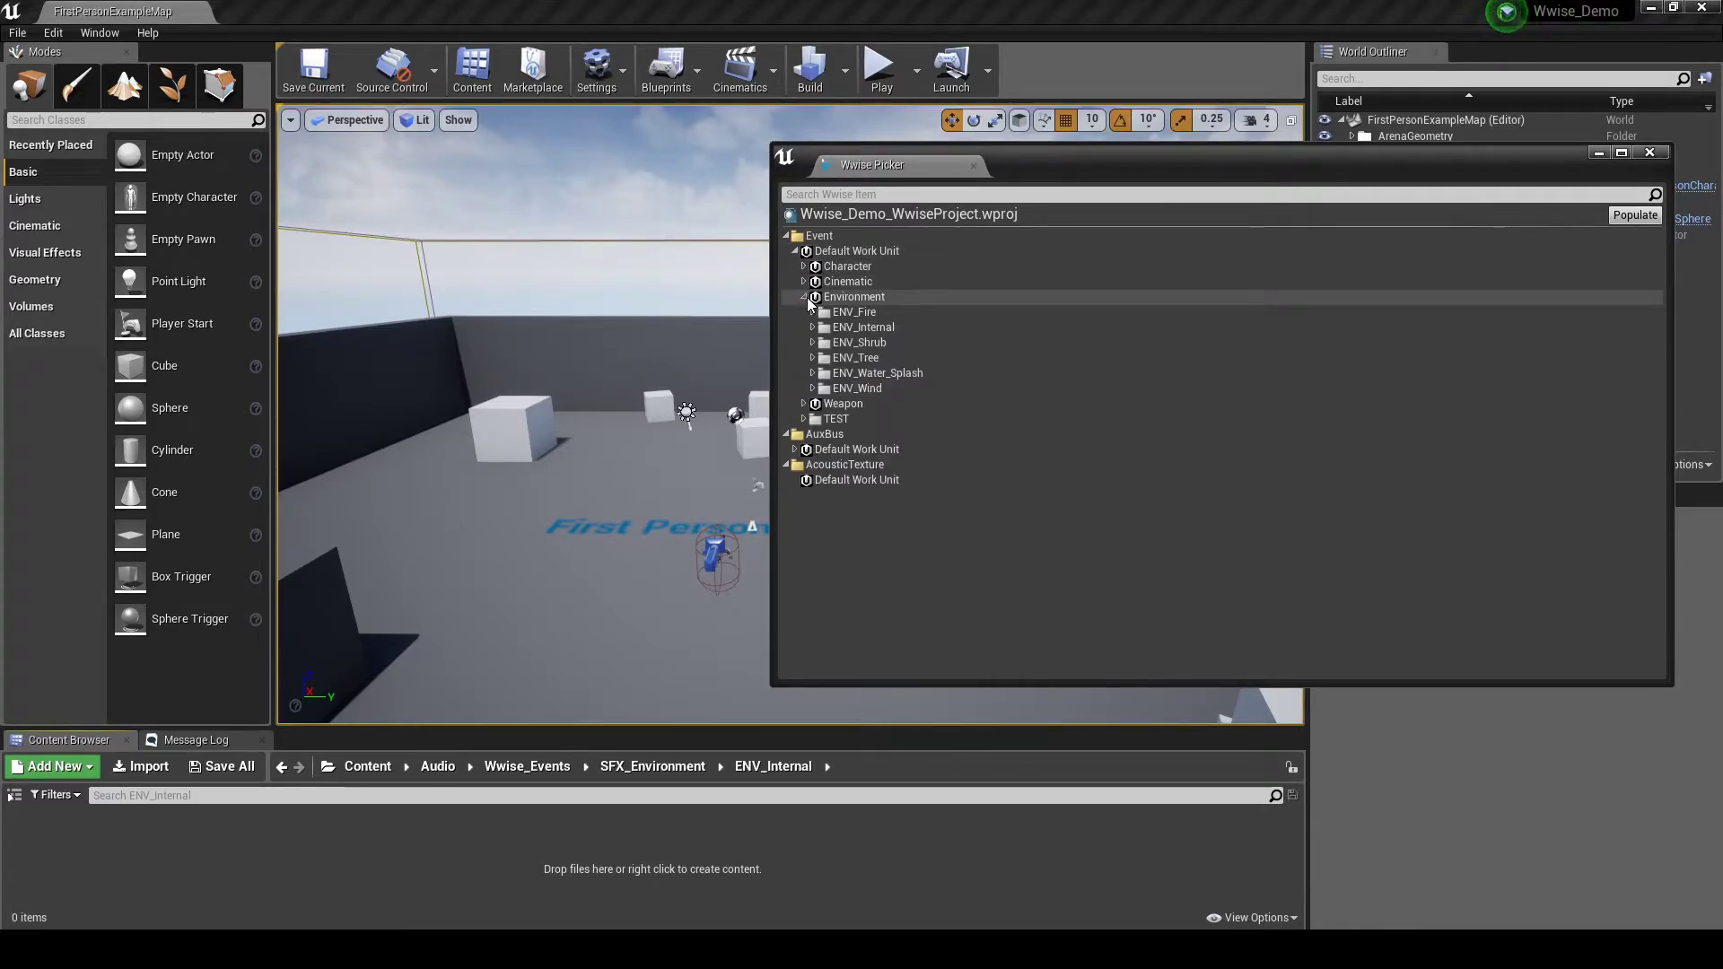
left_click(812, 328)
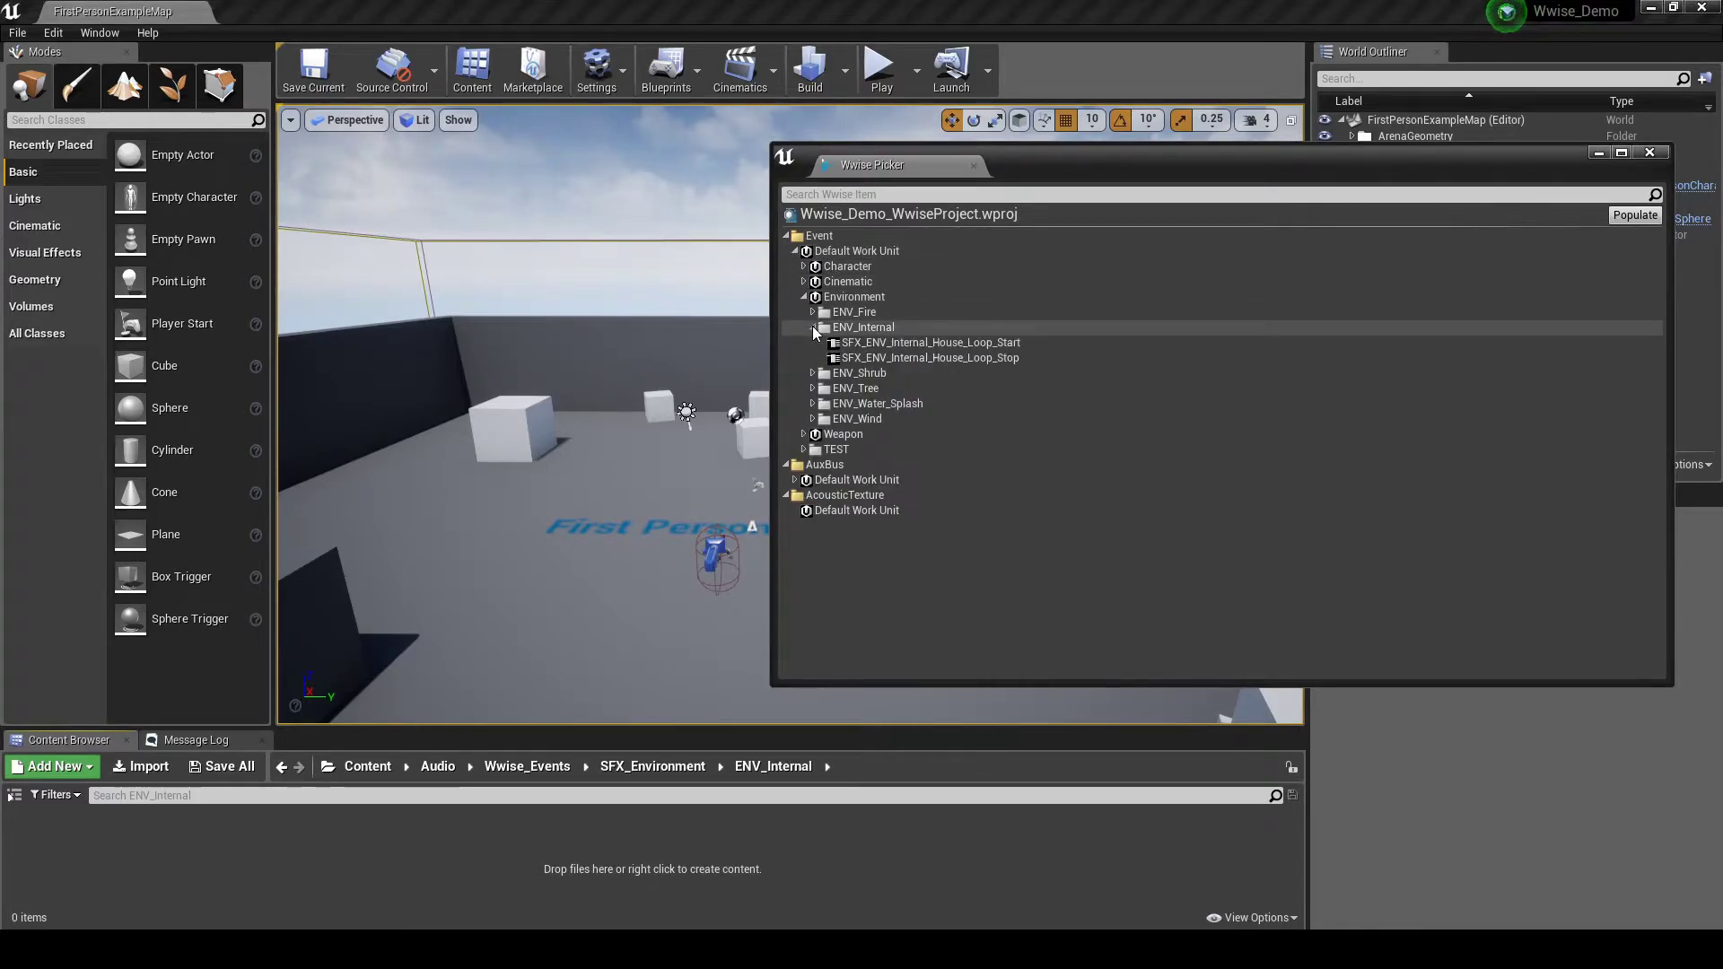
left_click(885, 345)
left_click(896, 357, "shift")
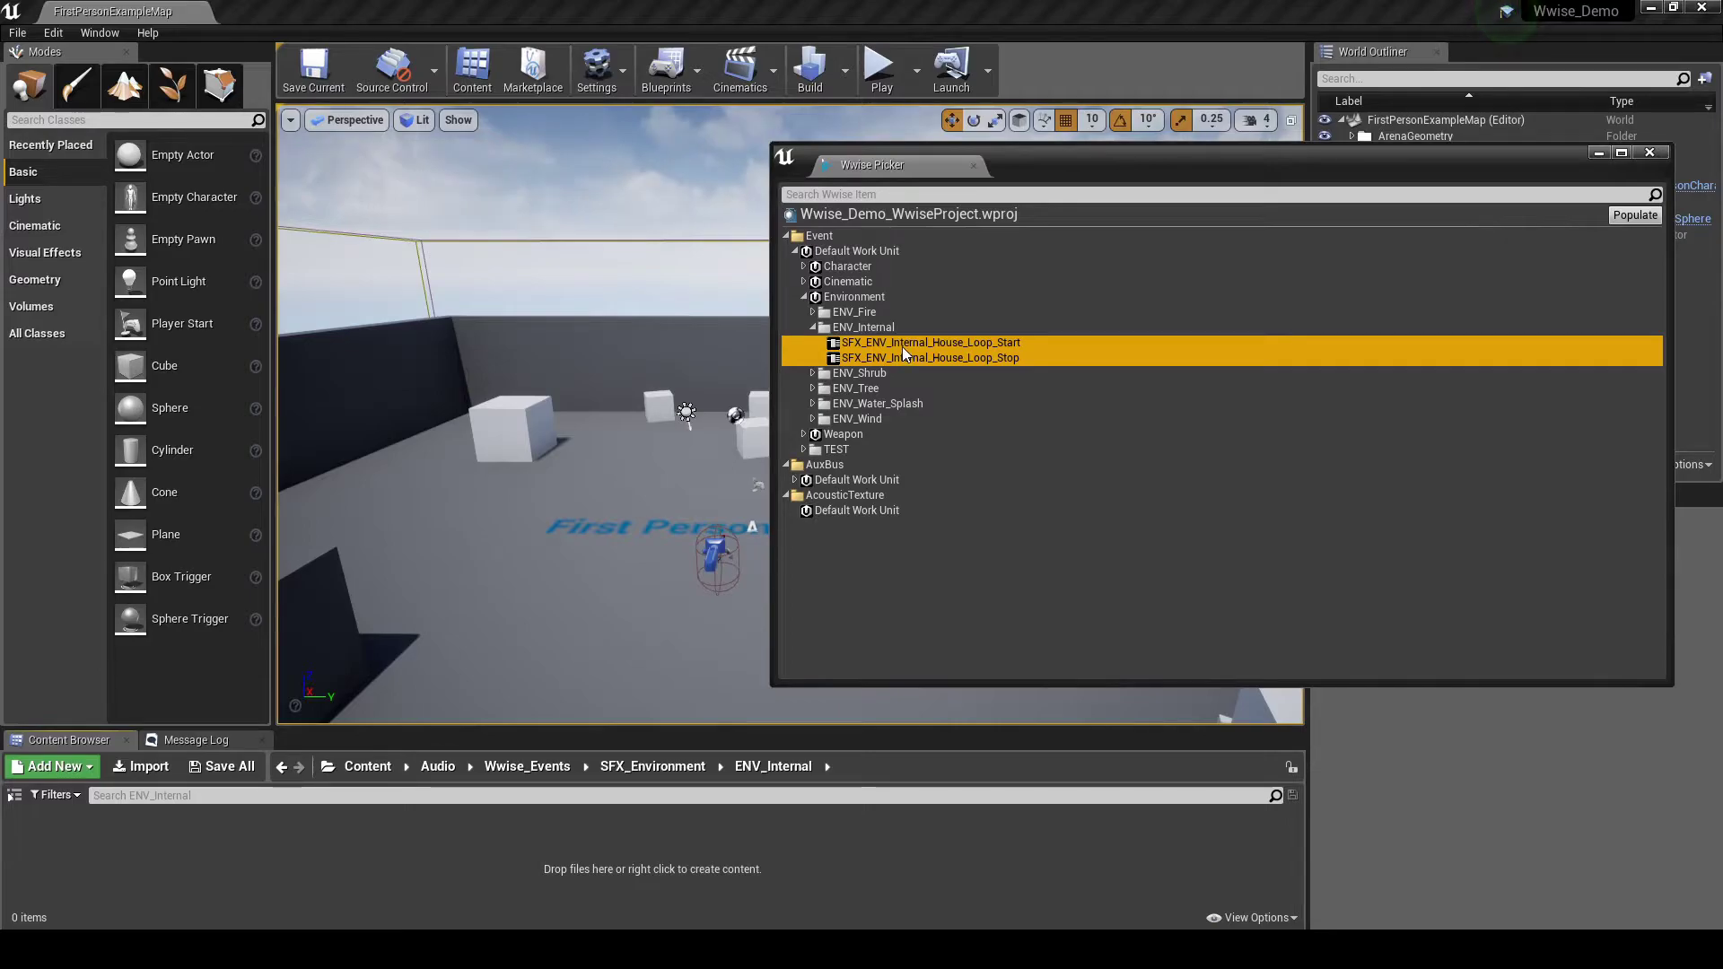
Import both events as assets into the ENV_Internal folder and select them.
left_click_drag(902, 346, 314, 831)
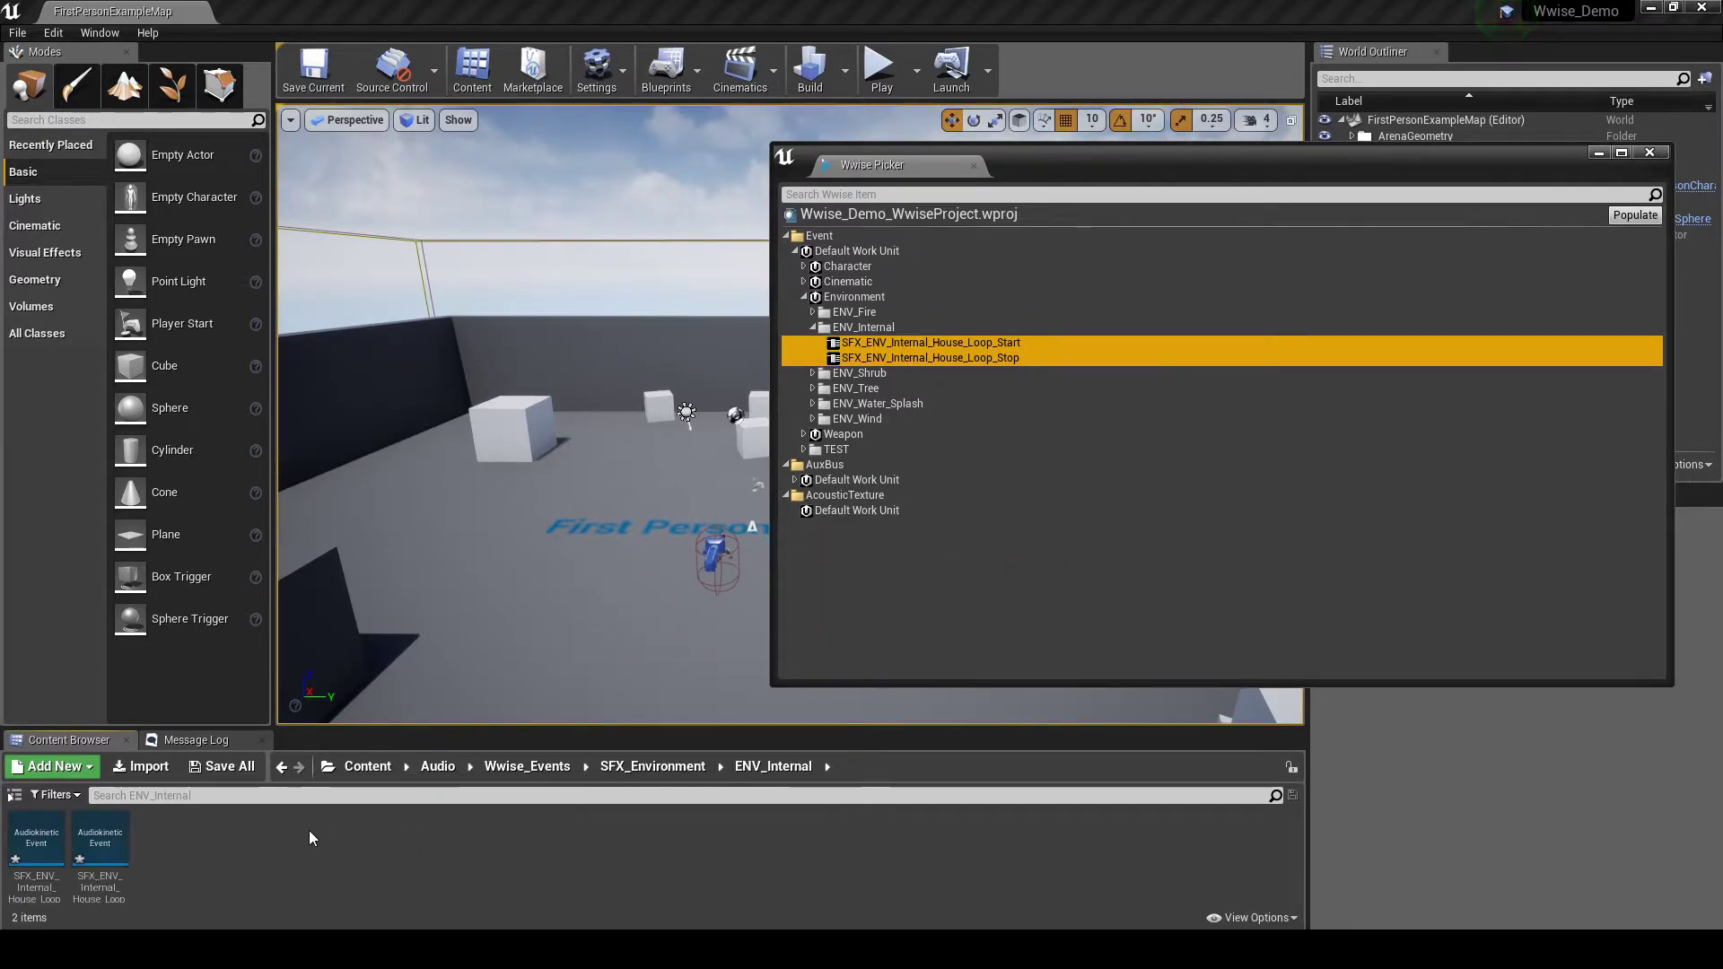
left_click(36, 844)
left_click(98, 884, "shift")
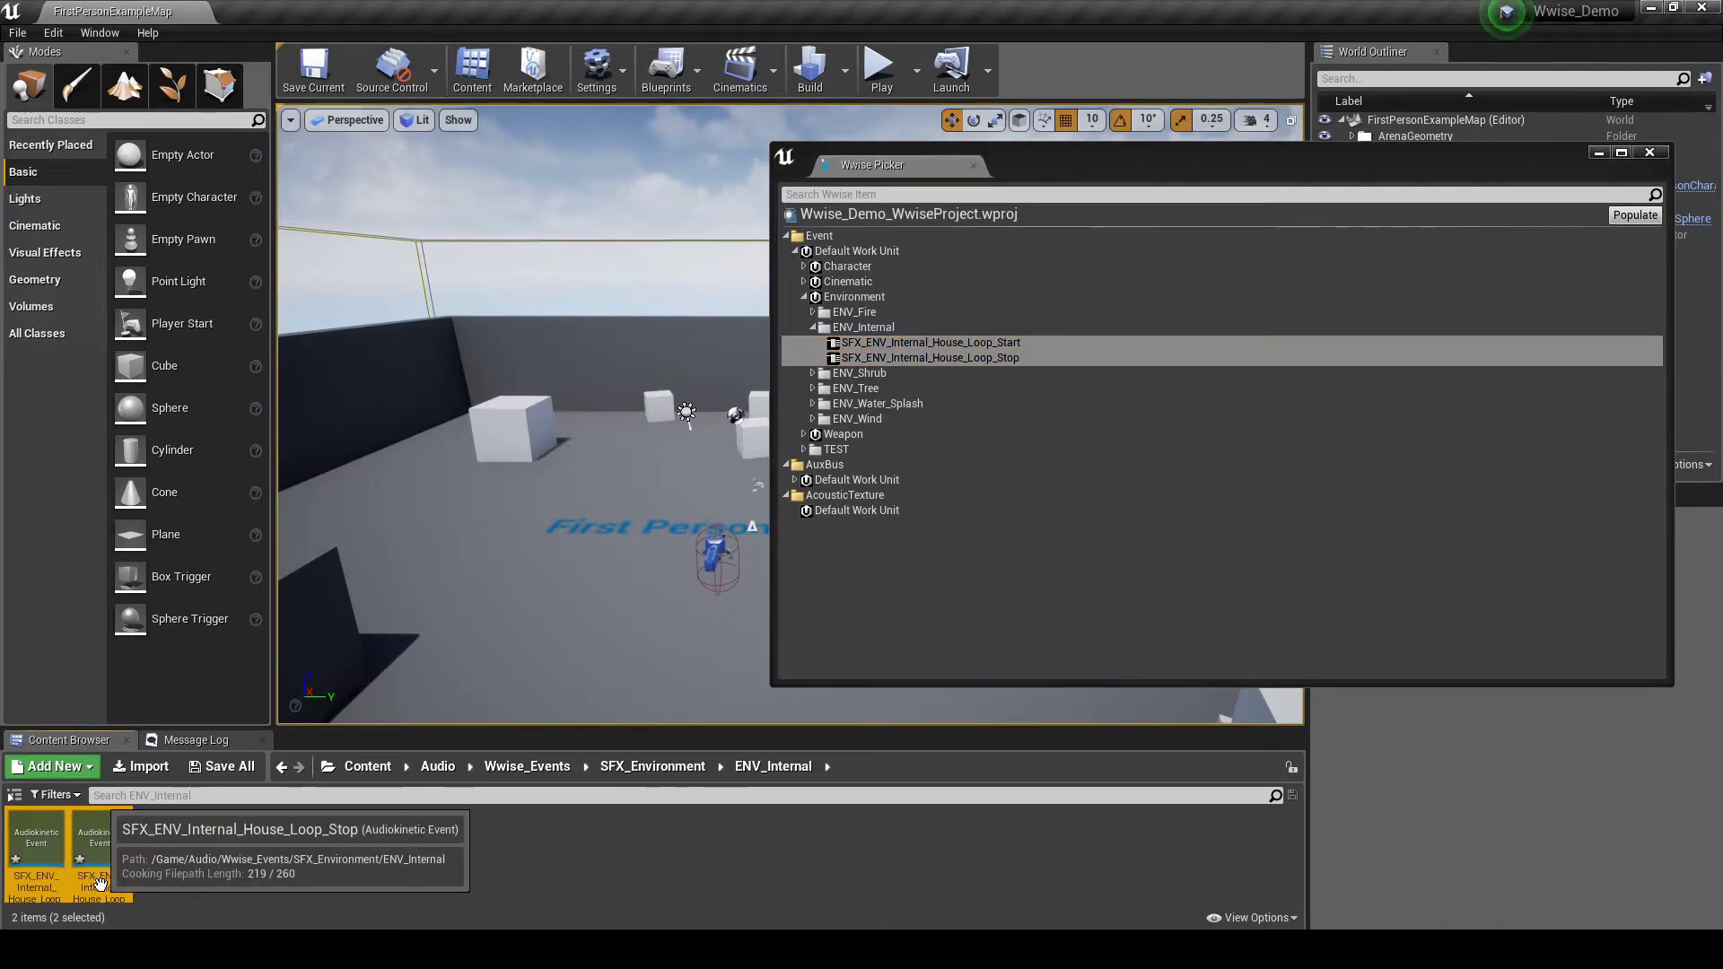
right_click(98, 884)
Set Required Bank to SB_Environment on both house-loop event assets and save them.
left_click(234, 524)
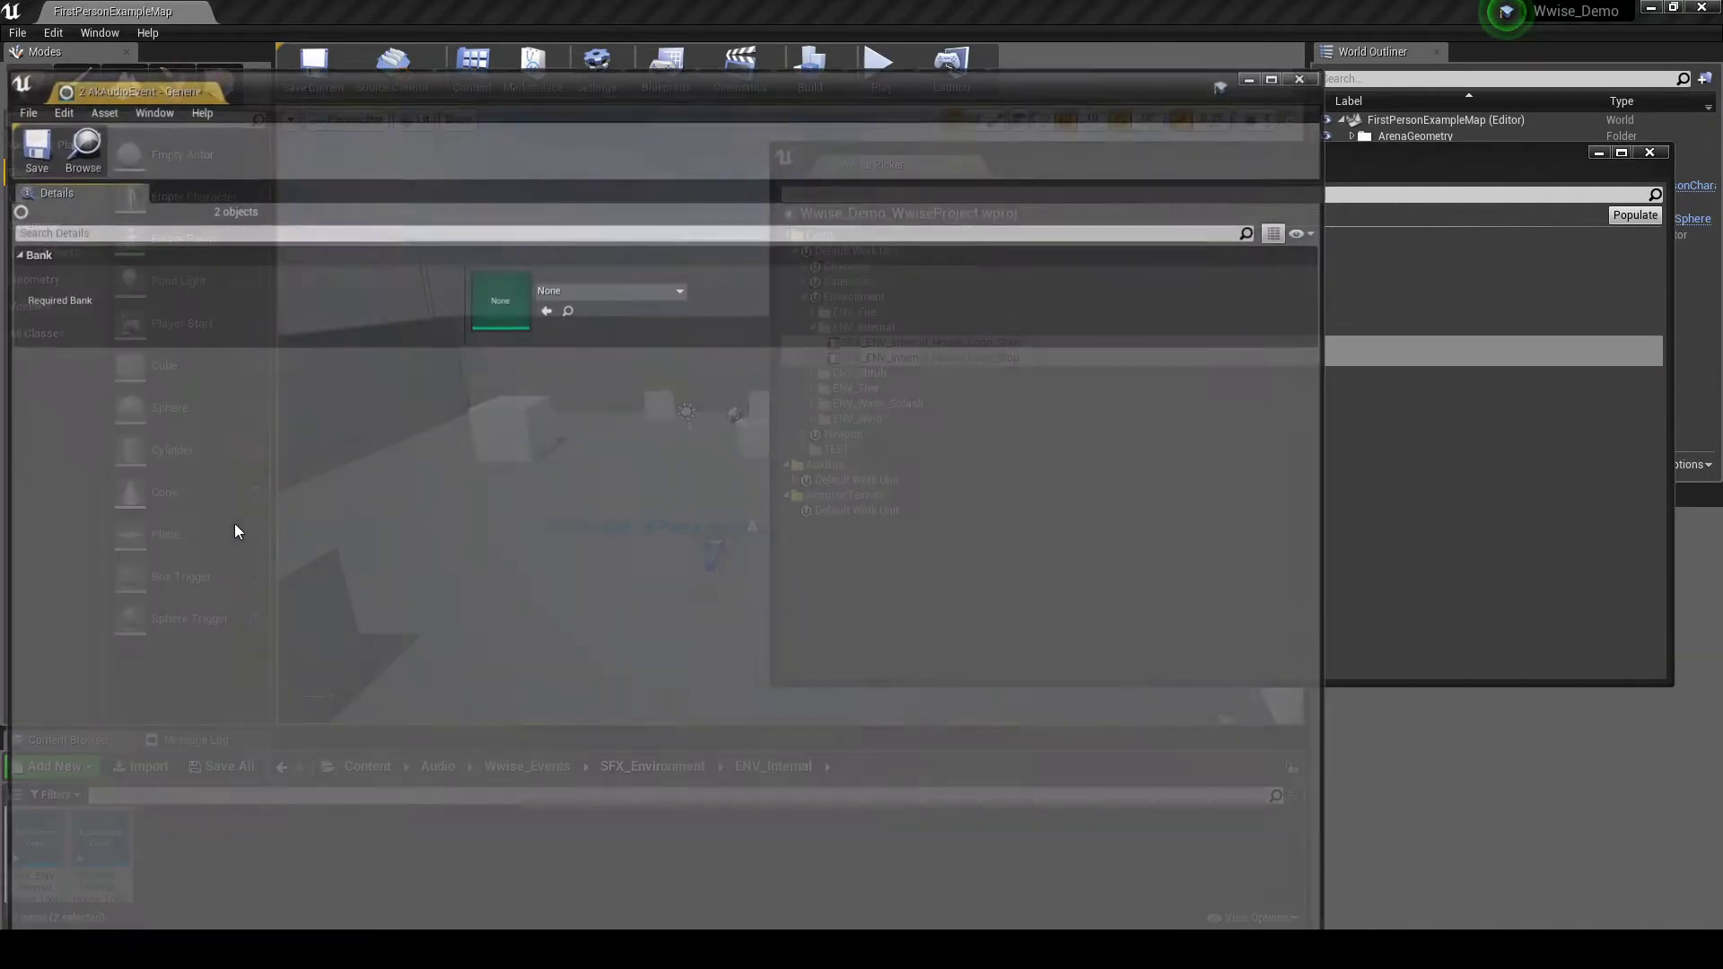
left_click(602, 289)
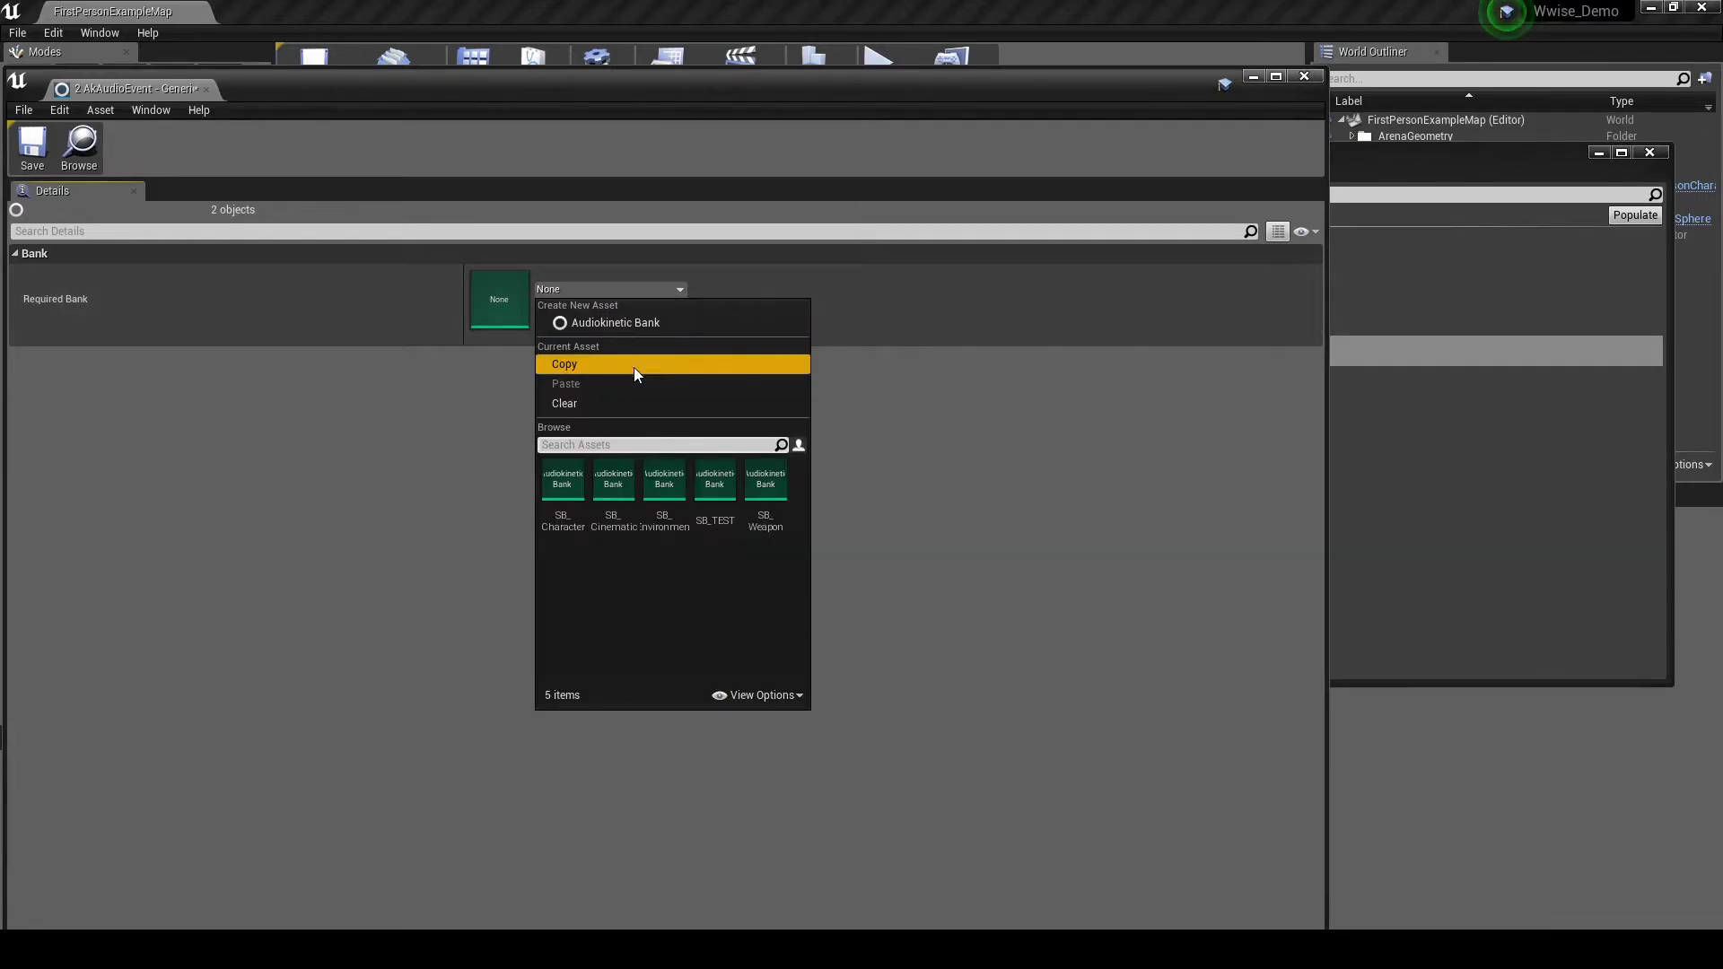
left_click(665, 509)
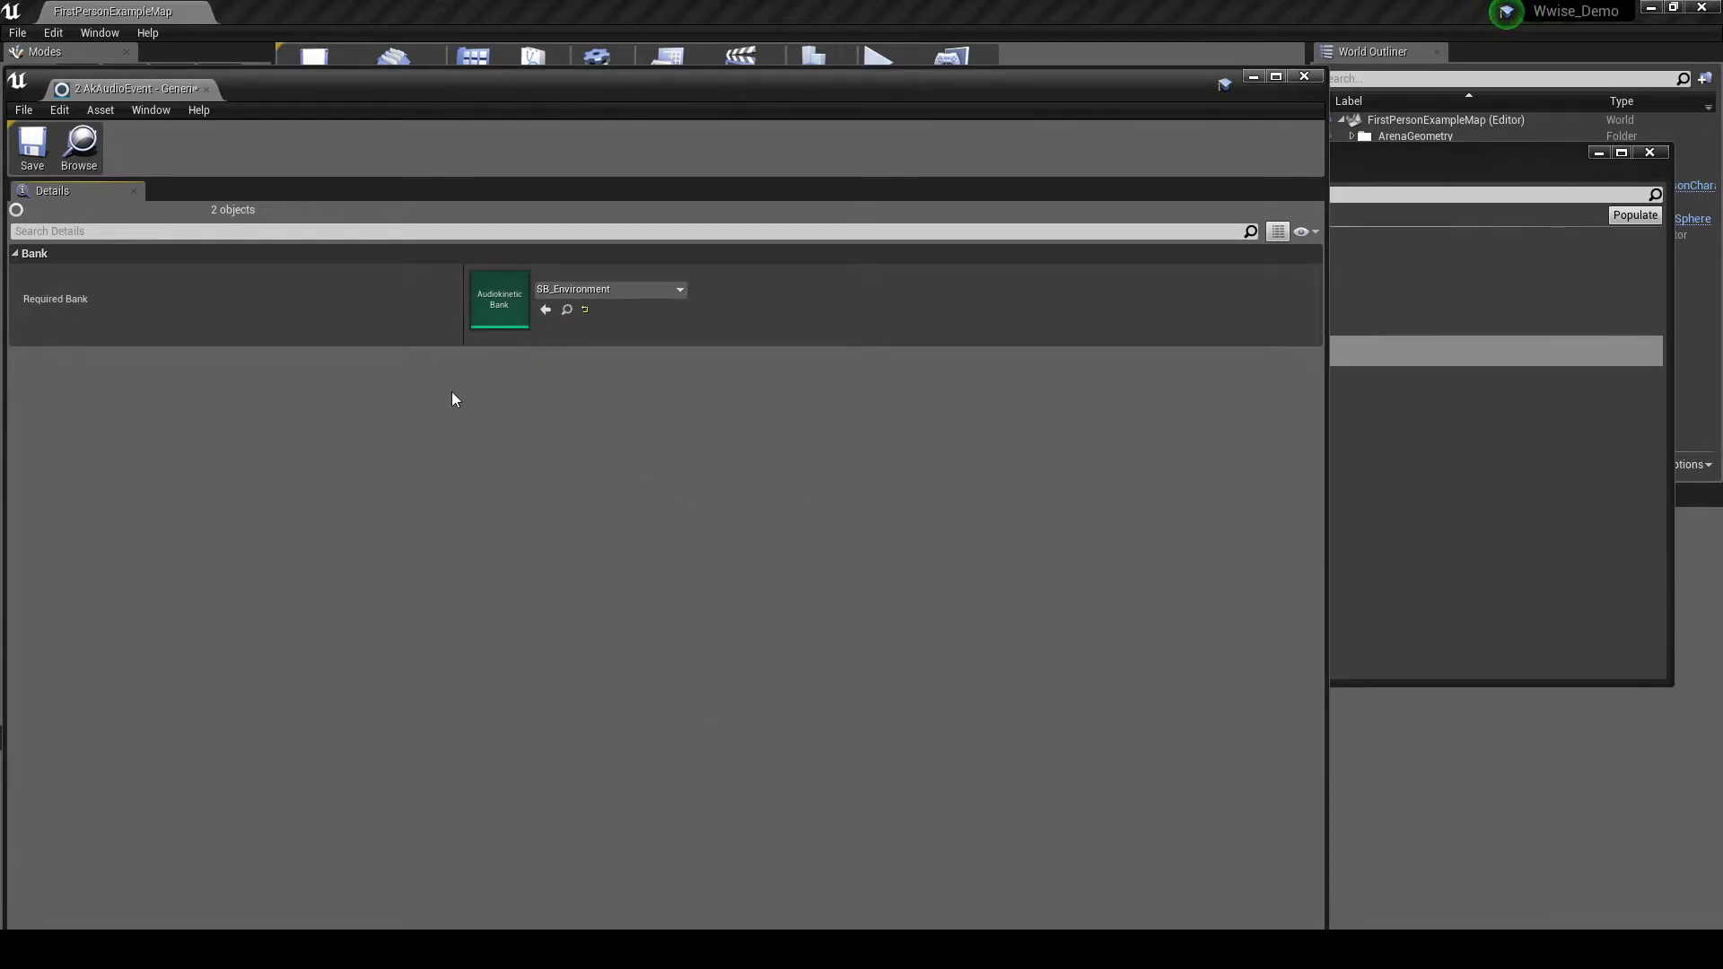
left_click(31, 154)
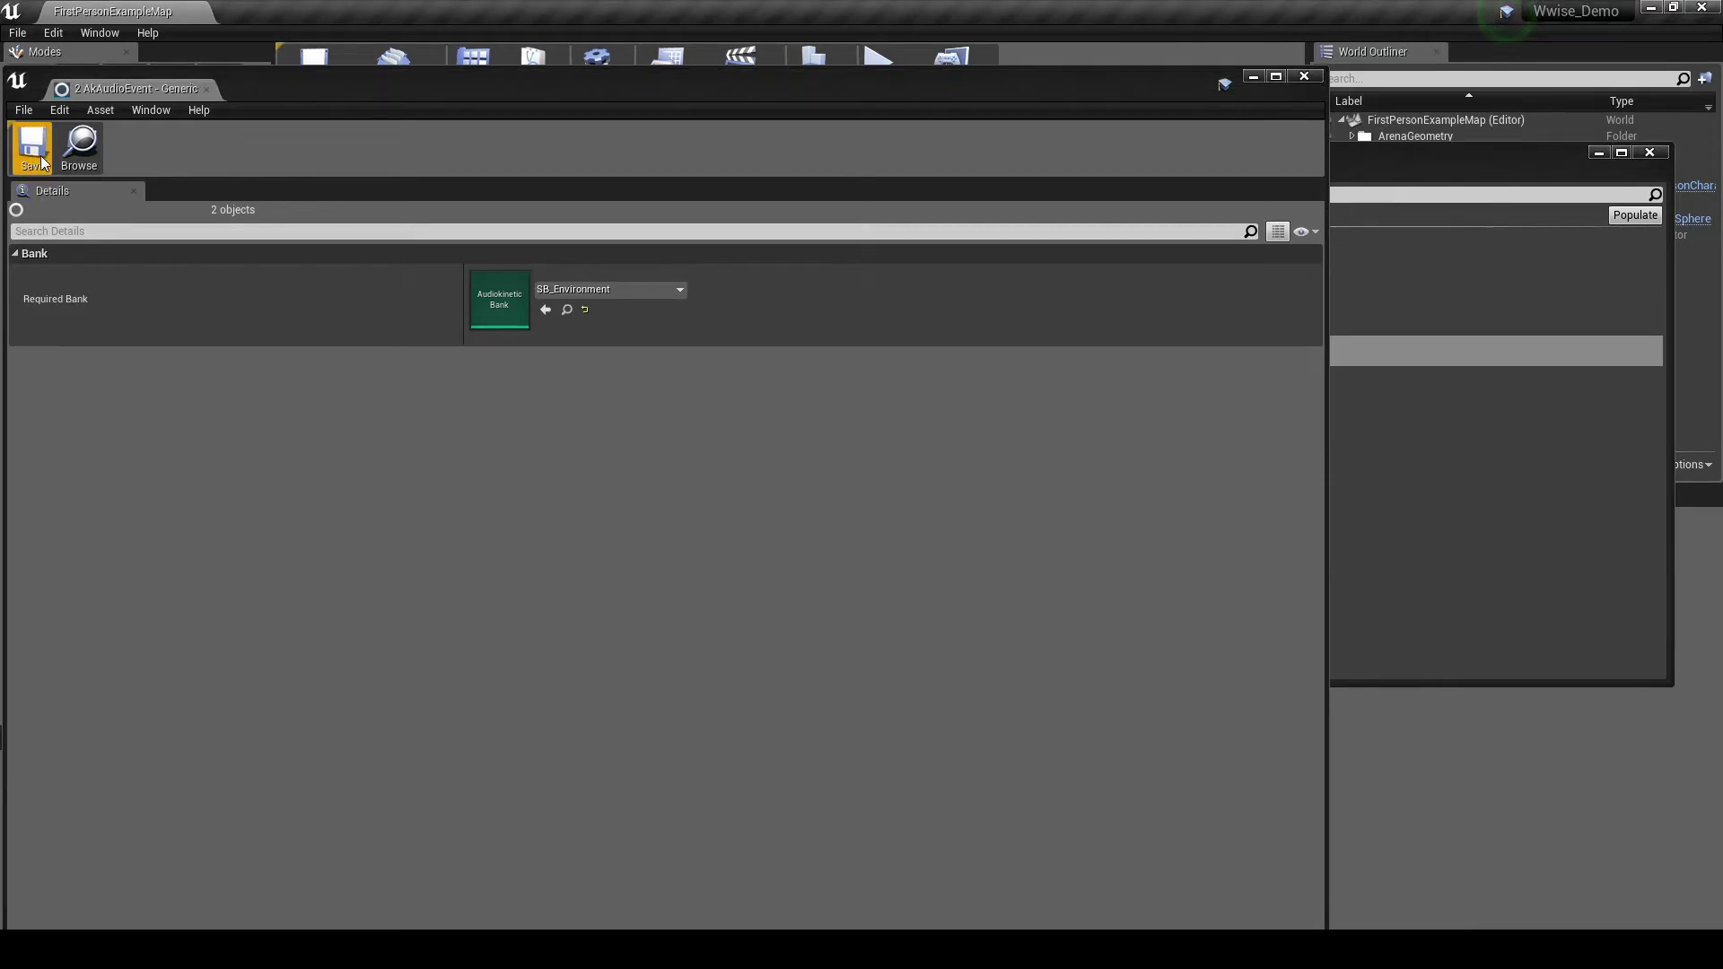
left_click(1303, 76)
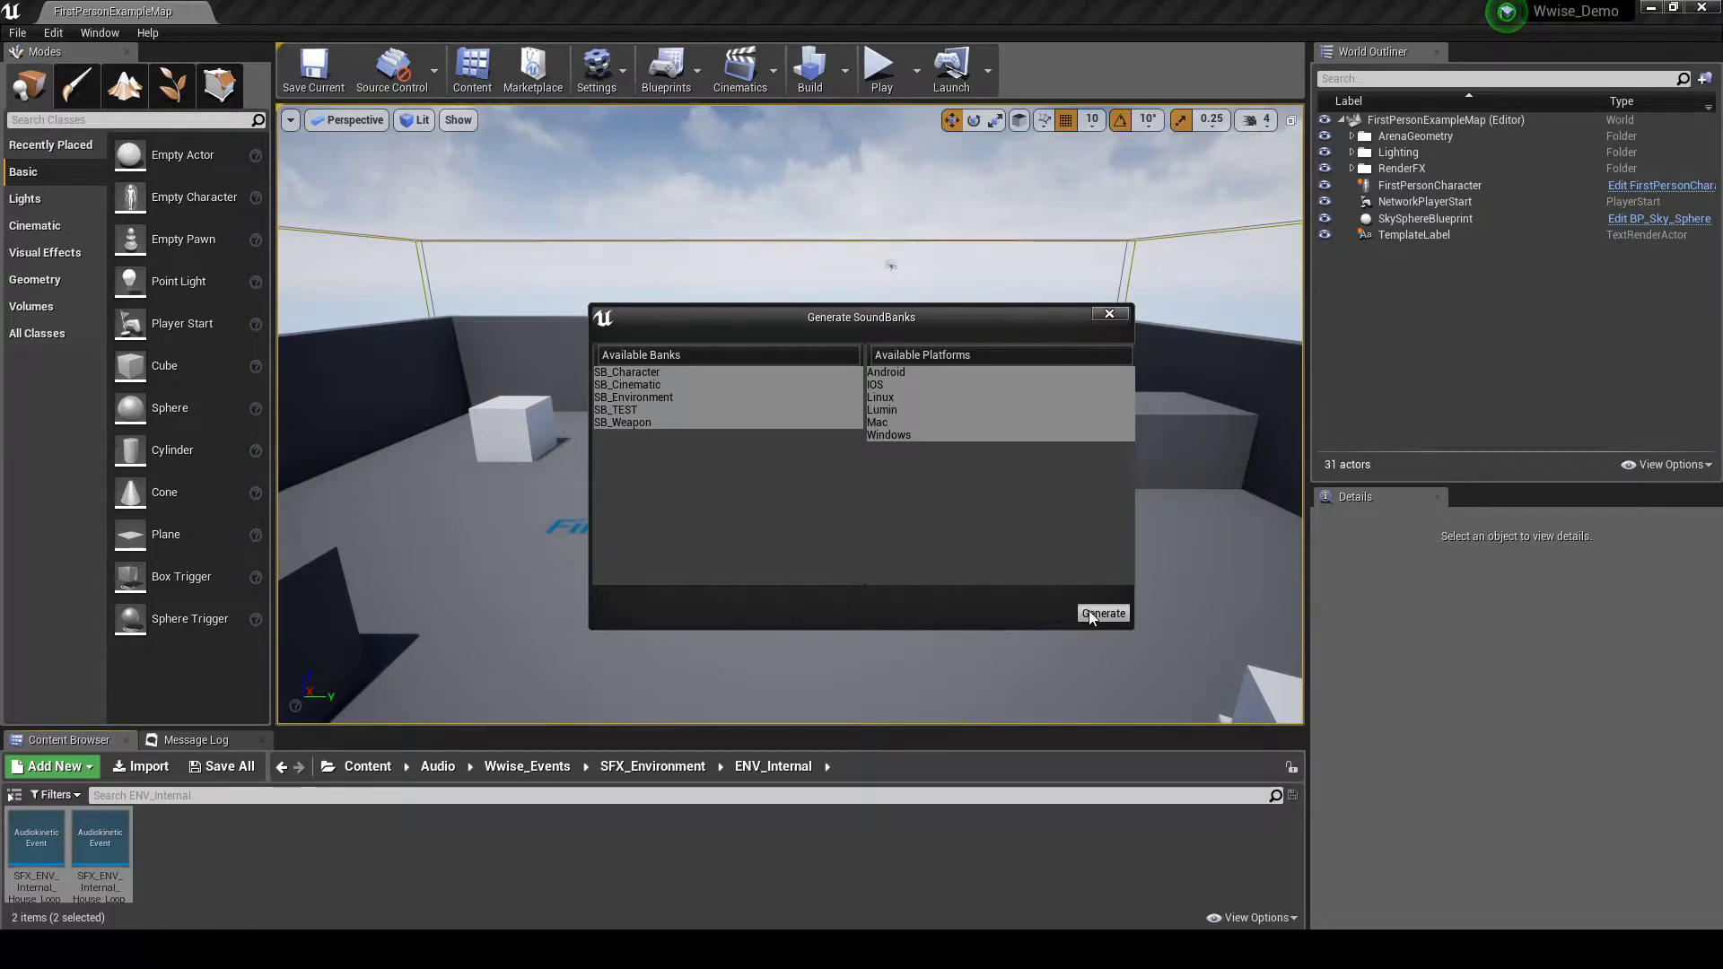
Generate the SoundBanks, including SB_Environment, from the Generate SoundBanks dialog.
left_click(1089, 613)
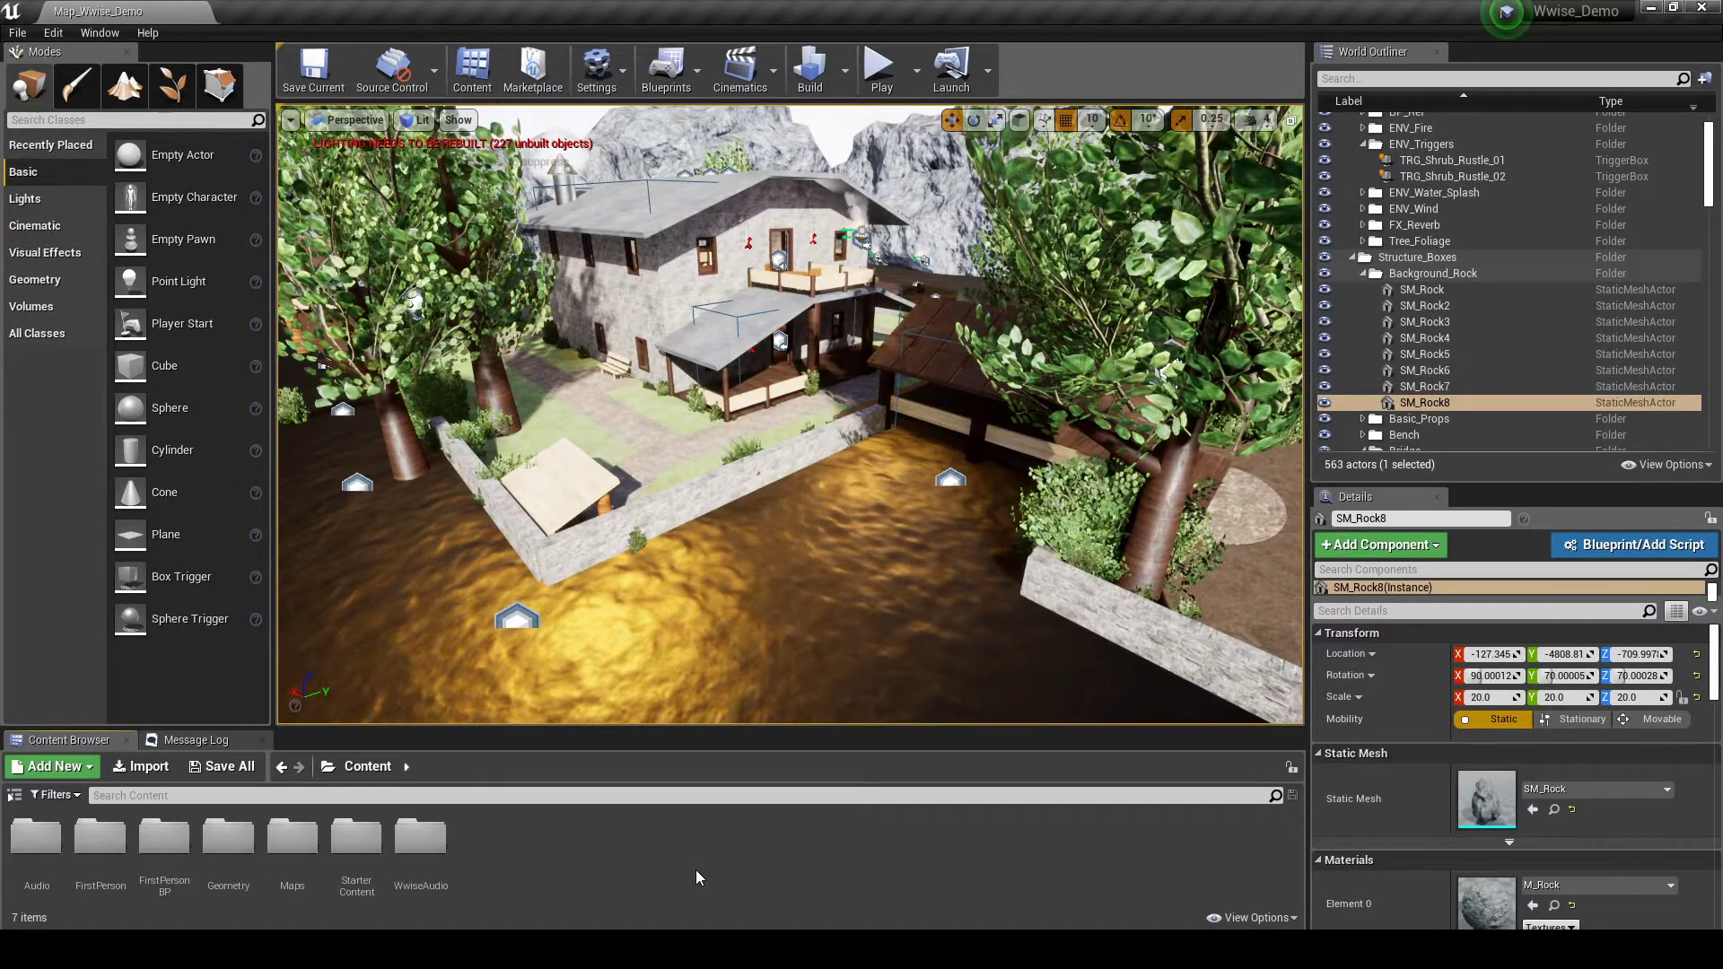
Browse the Content Browser to Audio > Wwise_Events > SFX_Environment > ENV_Internal.
double_click(40, 848)
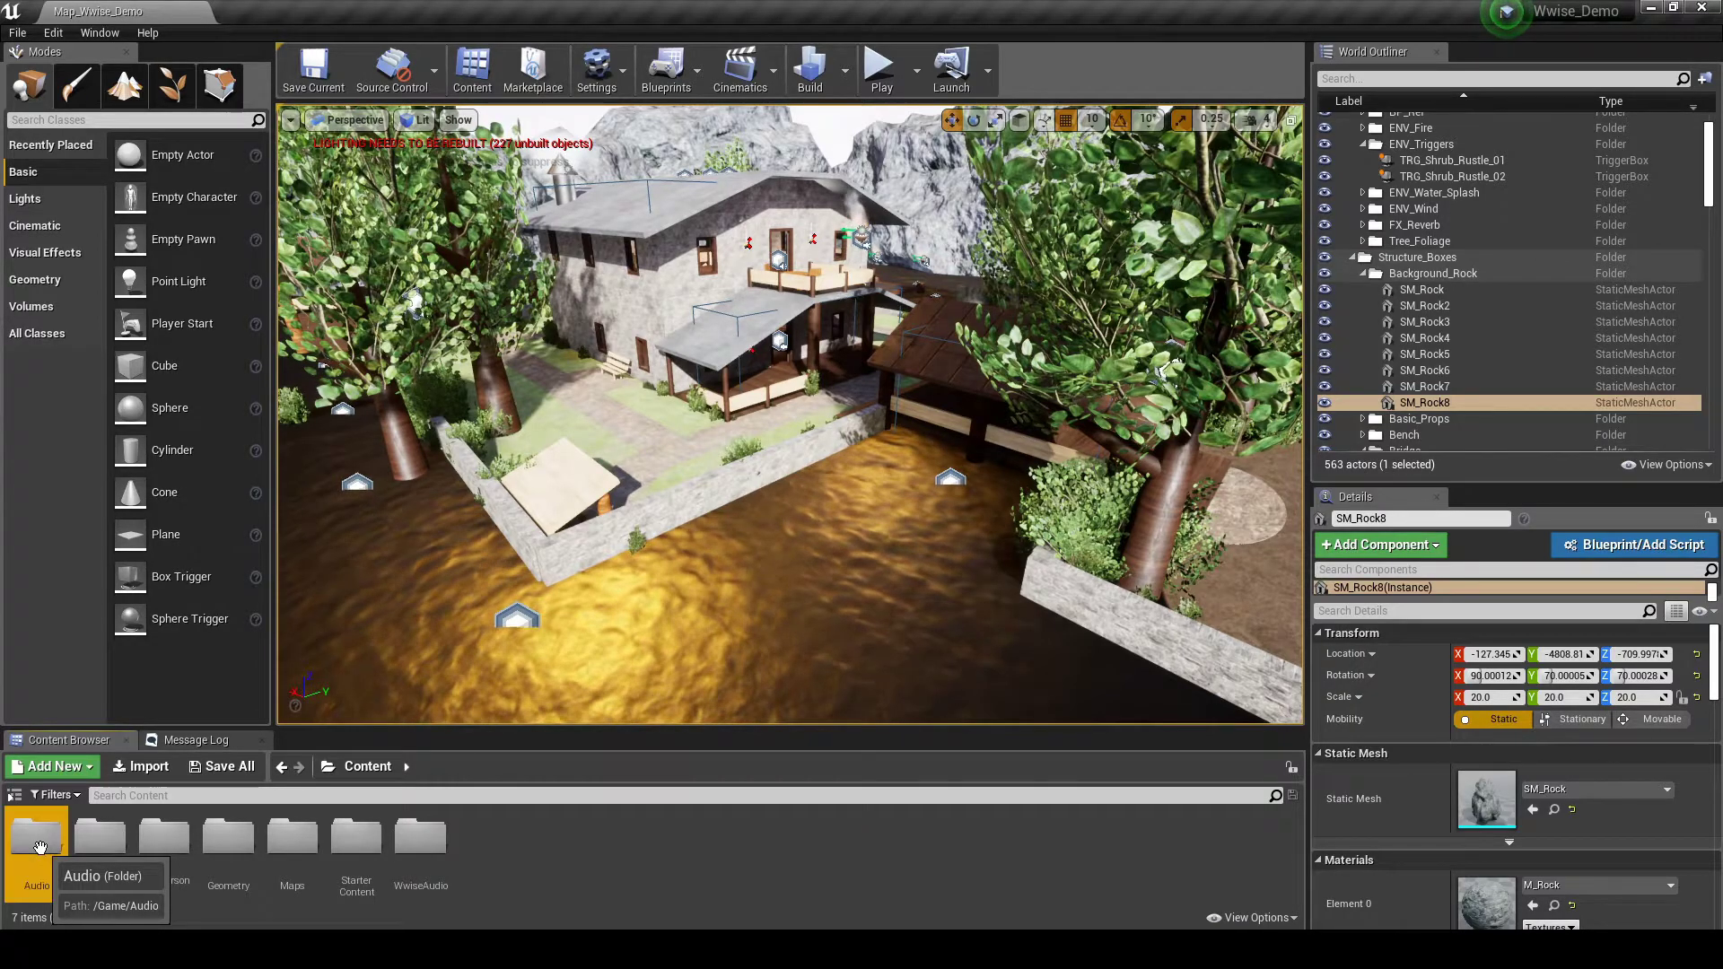
double_click(158, 843)
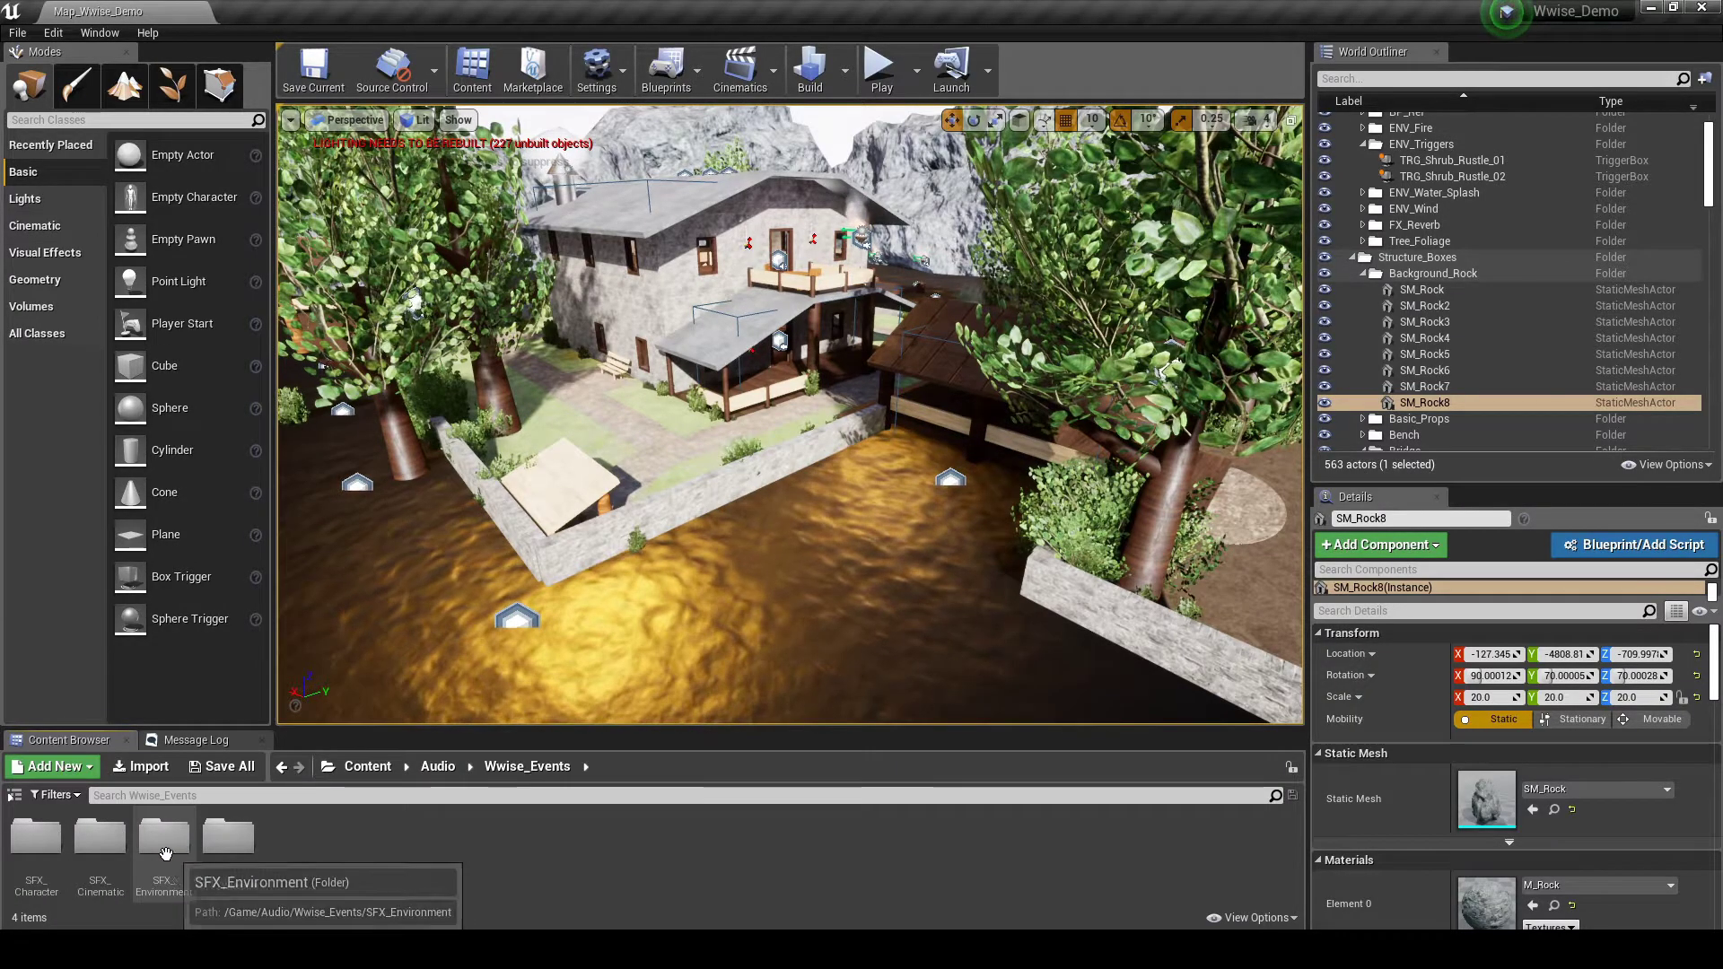
double_click(156, 848)
double_click(104, 839)
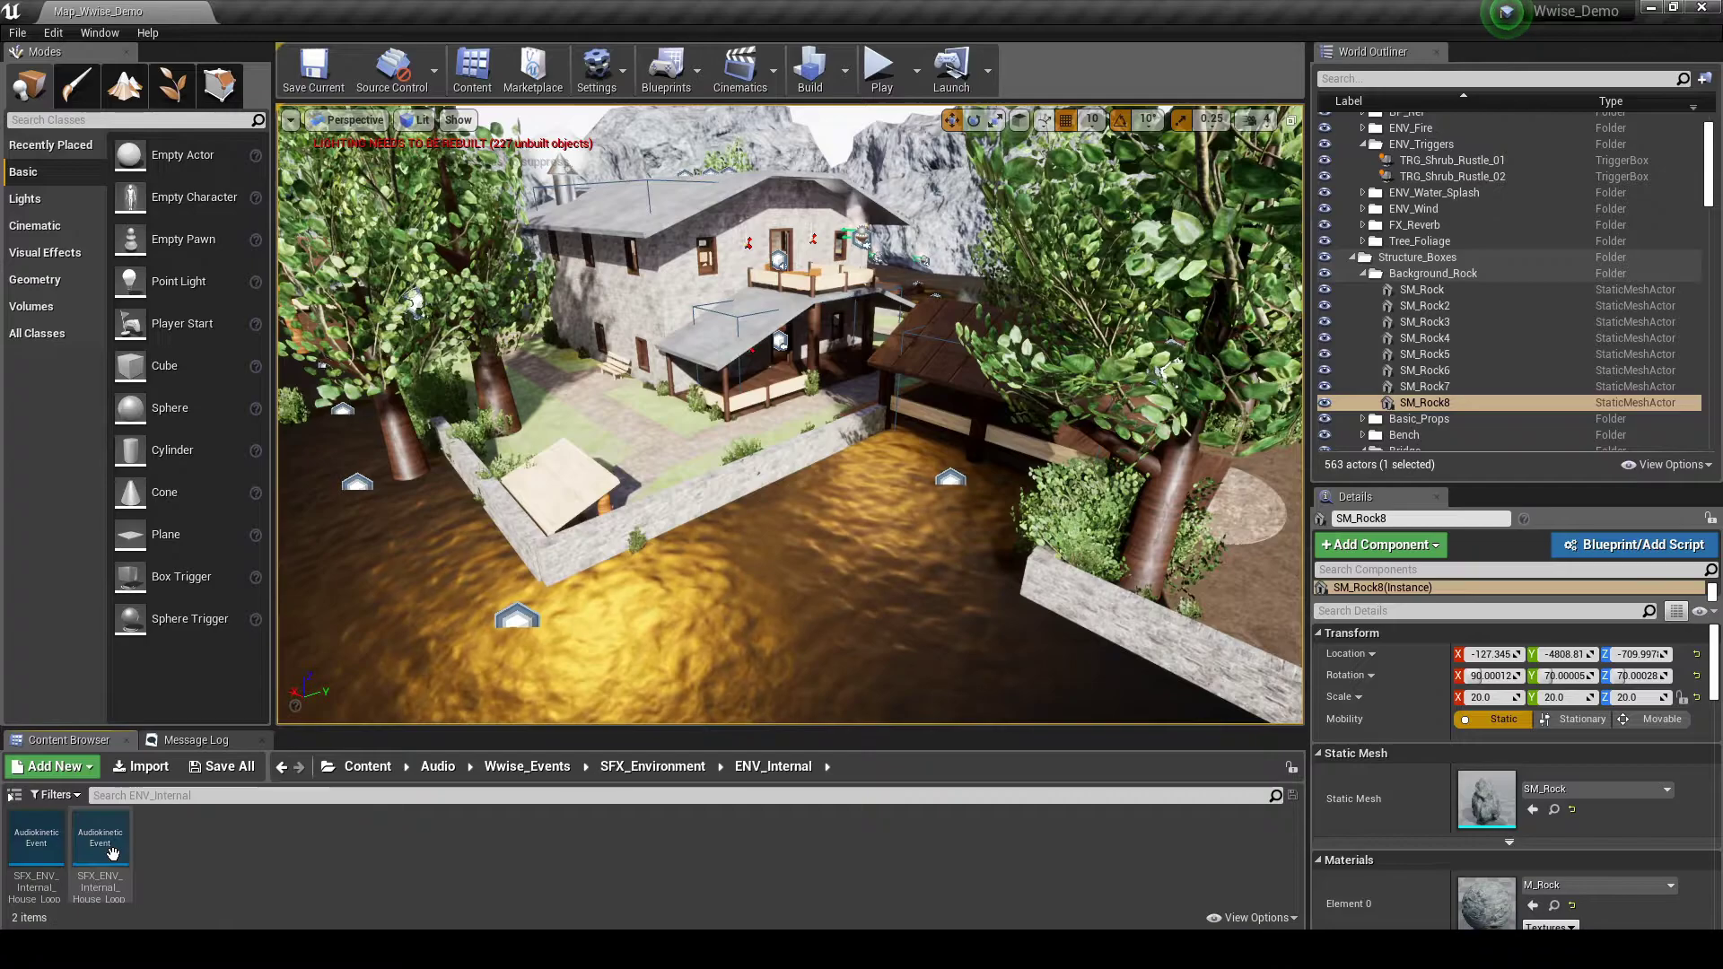
Place both House Loop event assets as sound actors on the house roof.
left_click(36, 848)
left_click(100, 848, "shift")
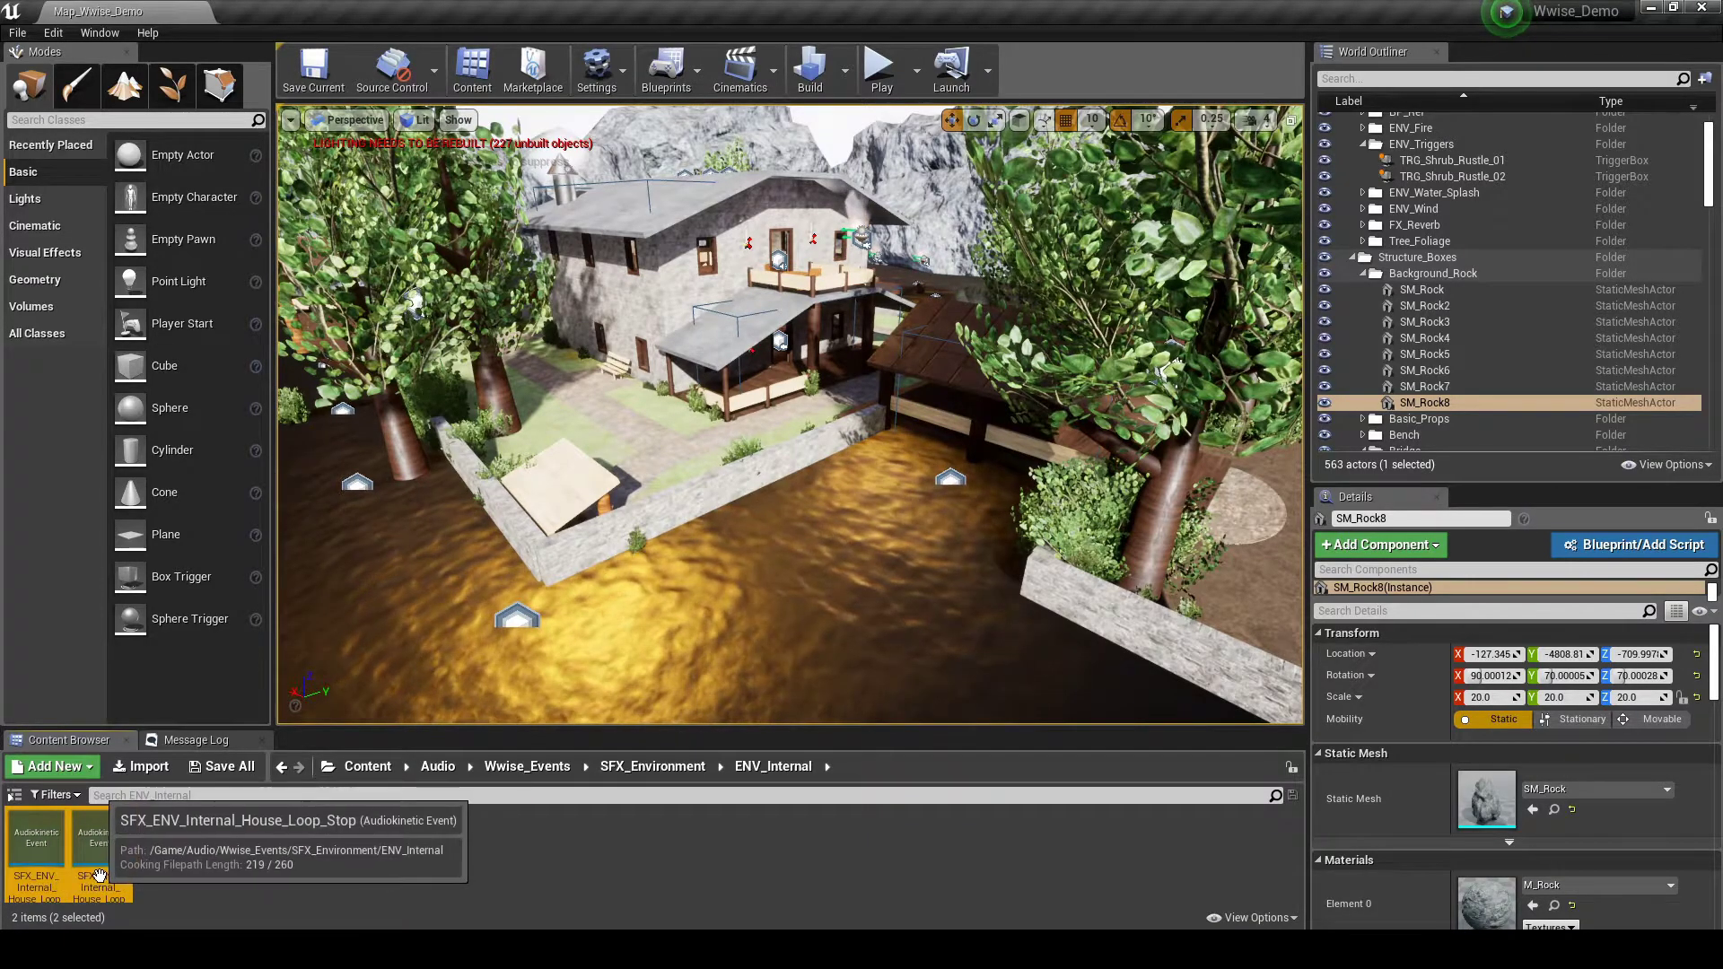
left_click_drag(99, 848, 516, 460)
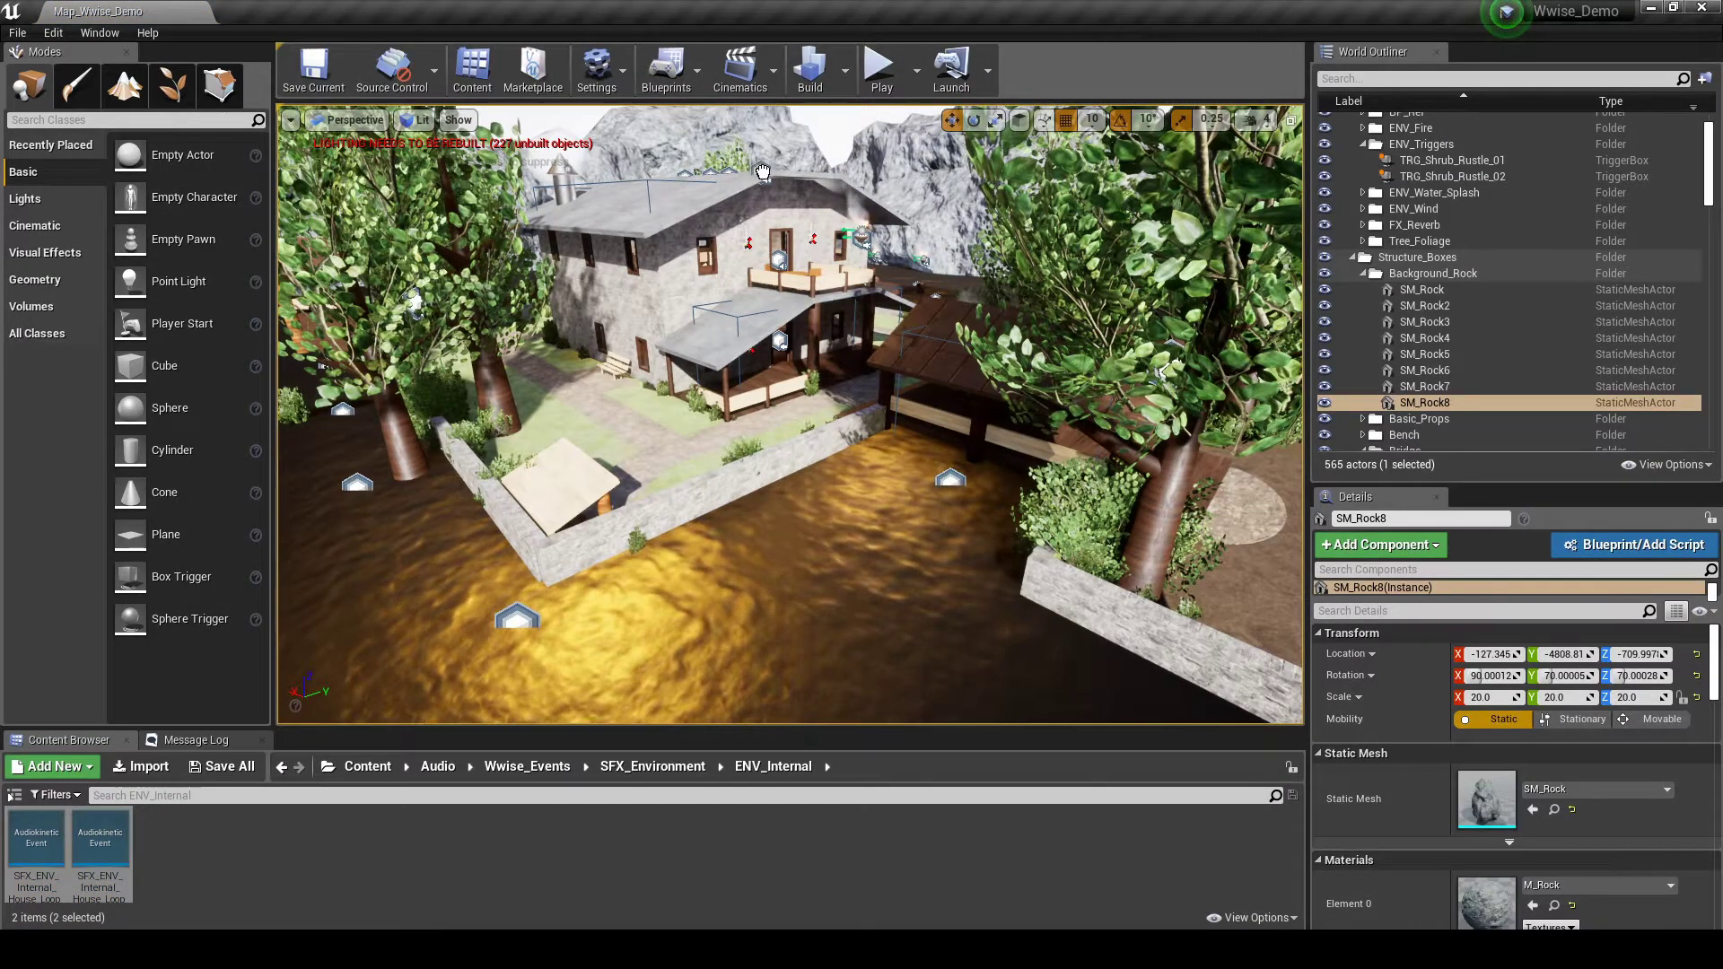
left_click_drag(763, 173, 761, 171)
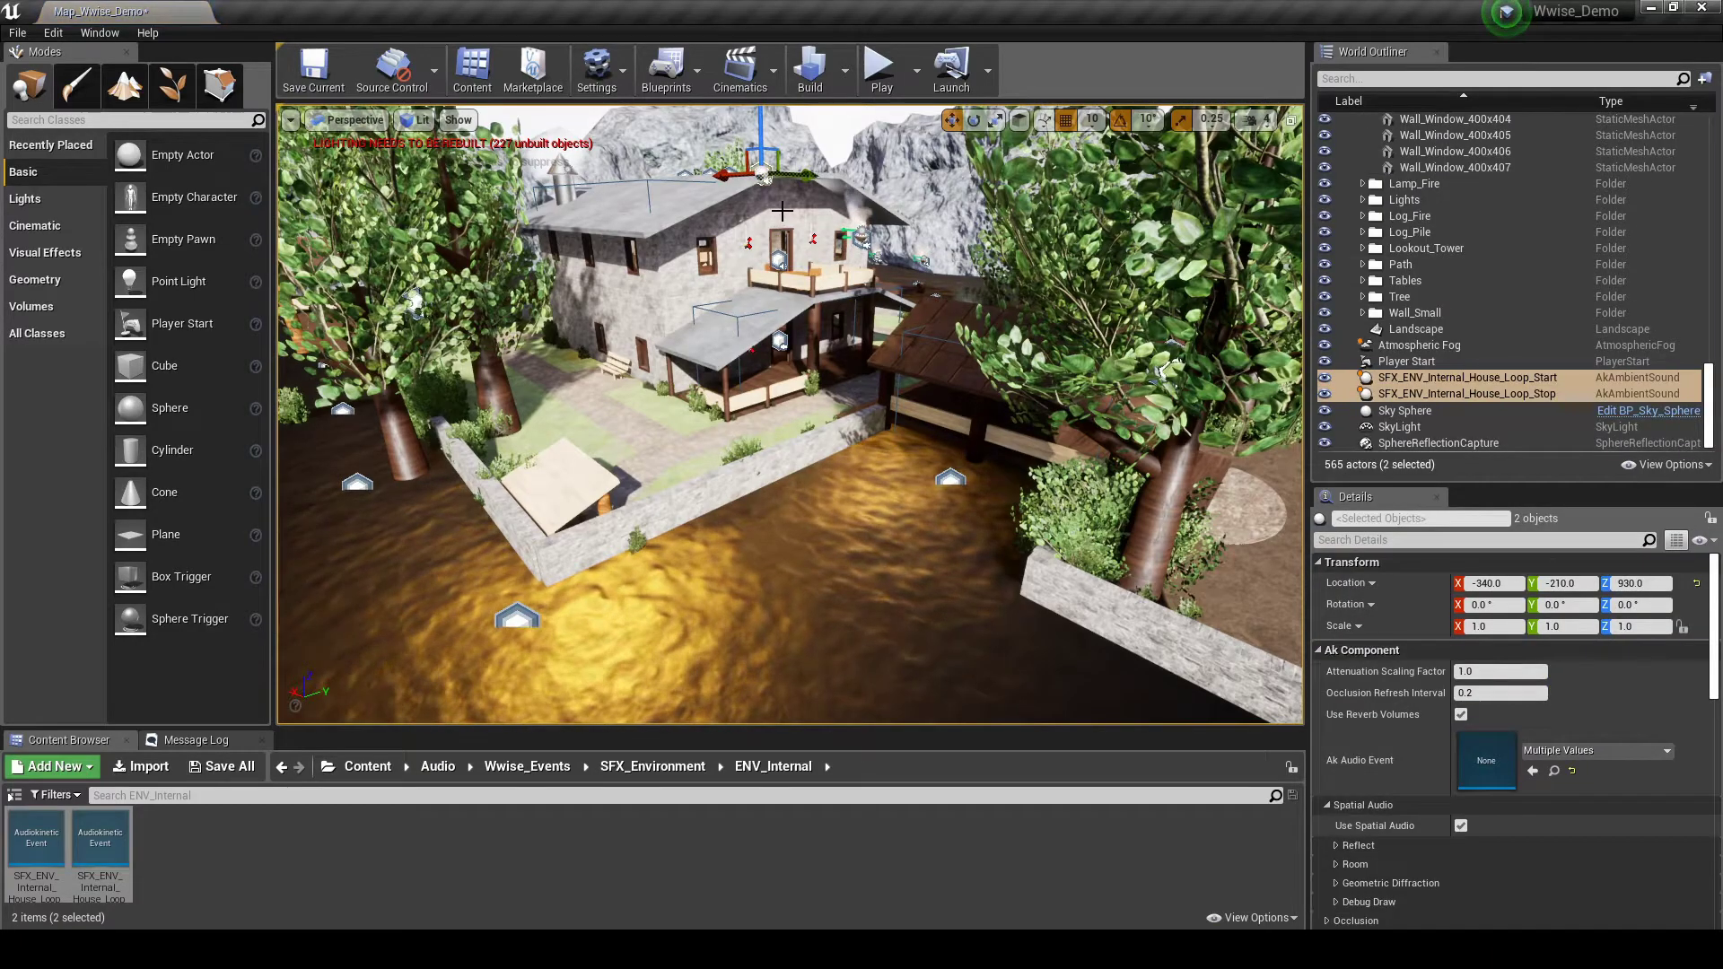
left_click(723, 178)
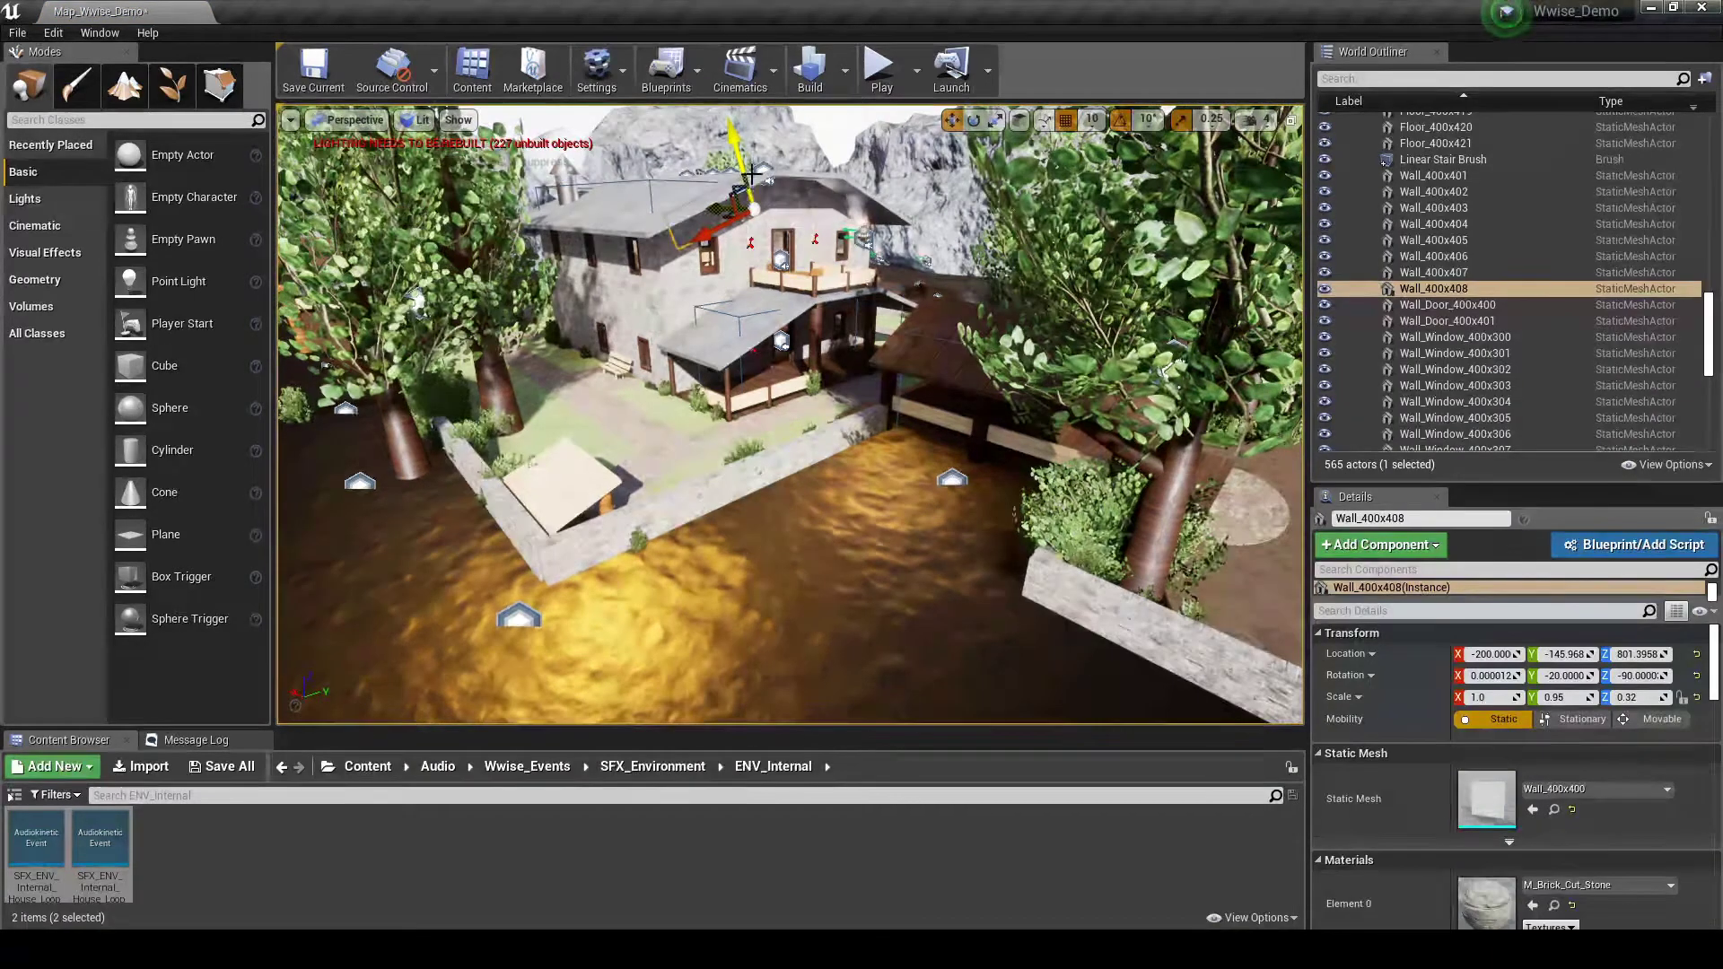
left_click(767, 172)
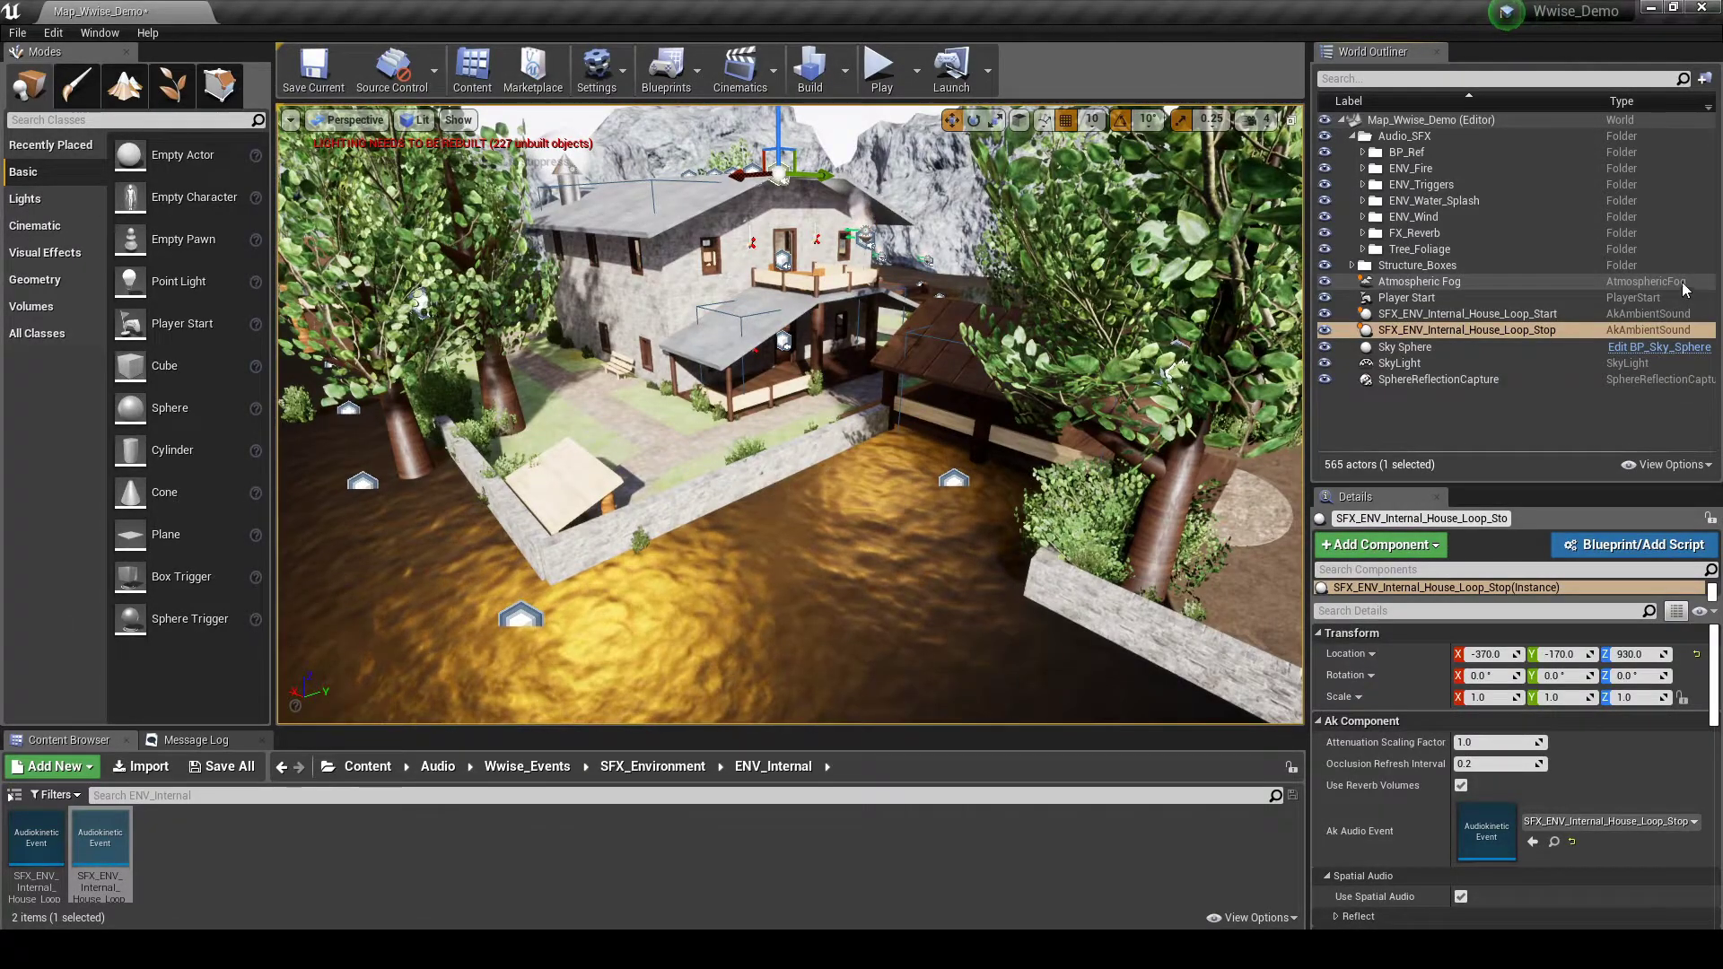
Create an ENV_Internal outliner subfolder under Audio_SFX and move both House Loop actors into it.
right_click(1434, 137)
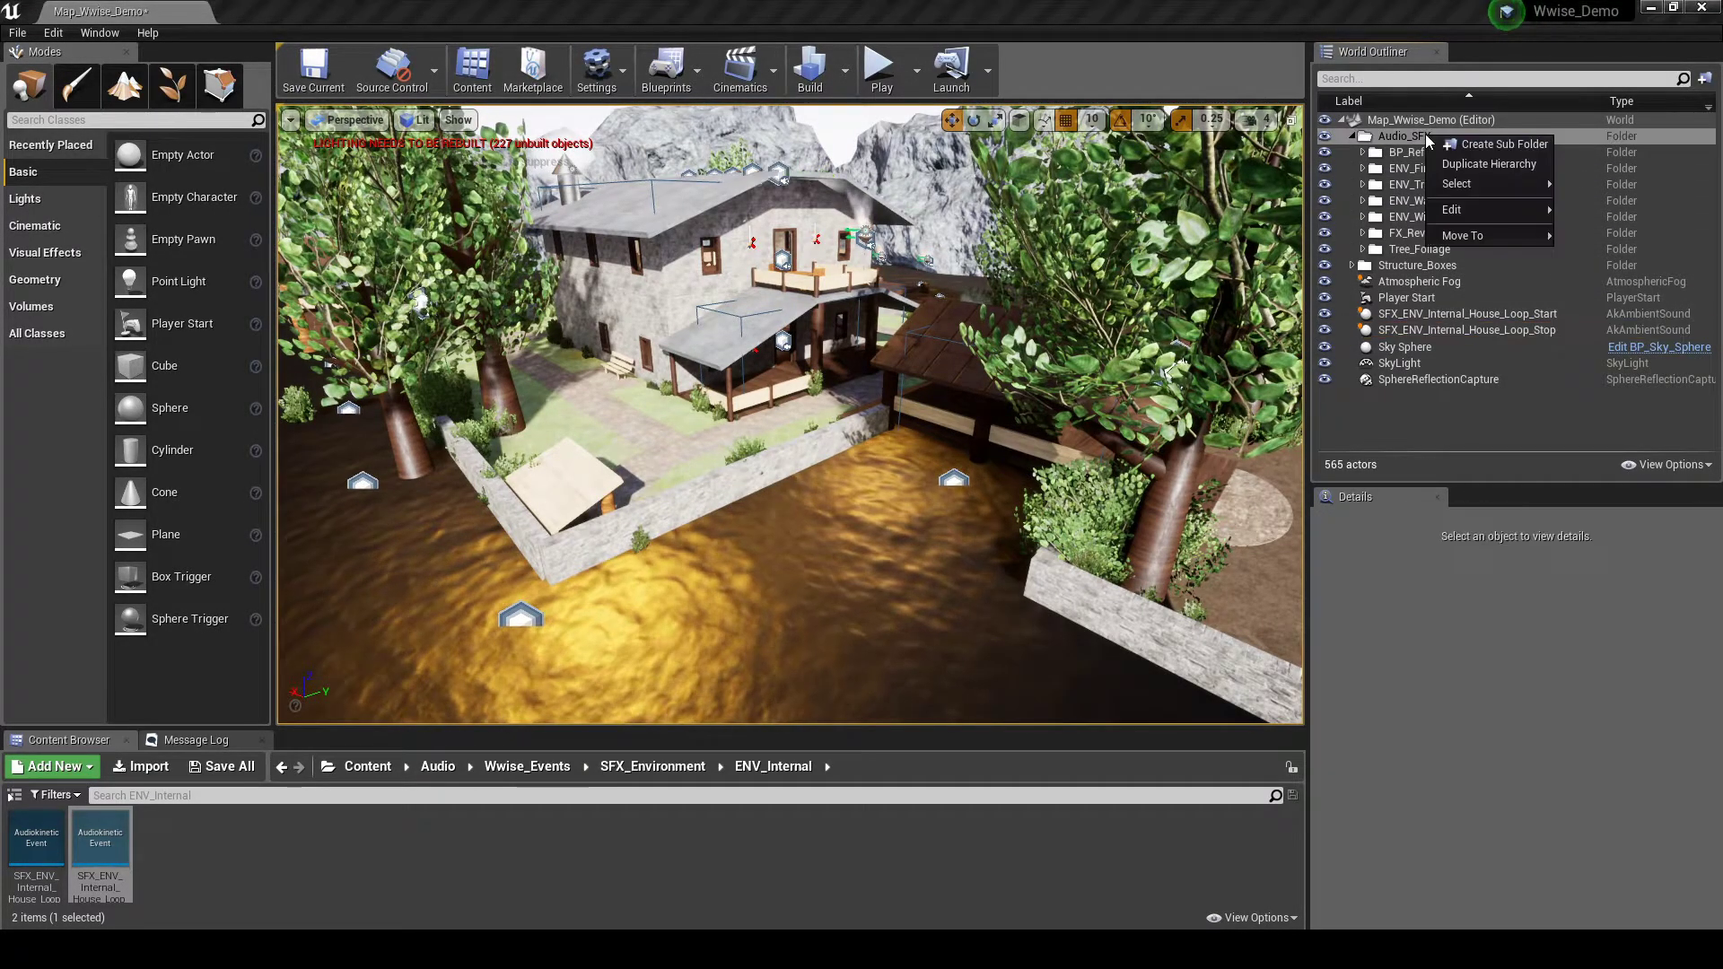
left_click(1460, 146)
type("ENV_")
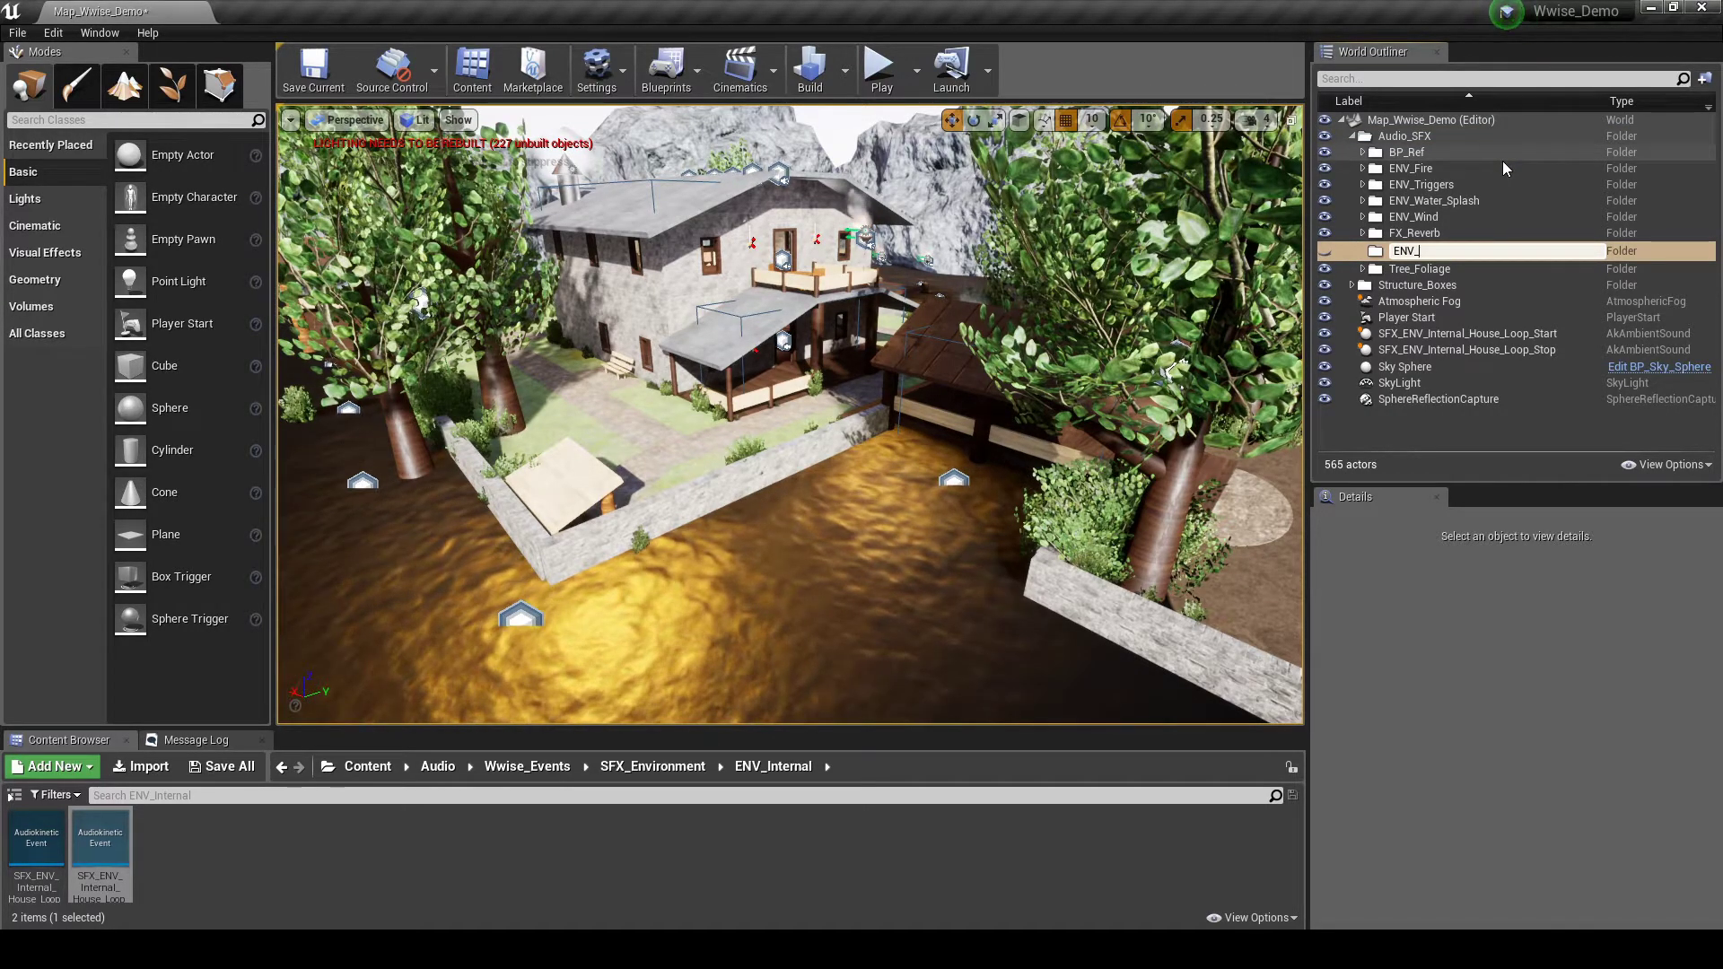
type("Internal")
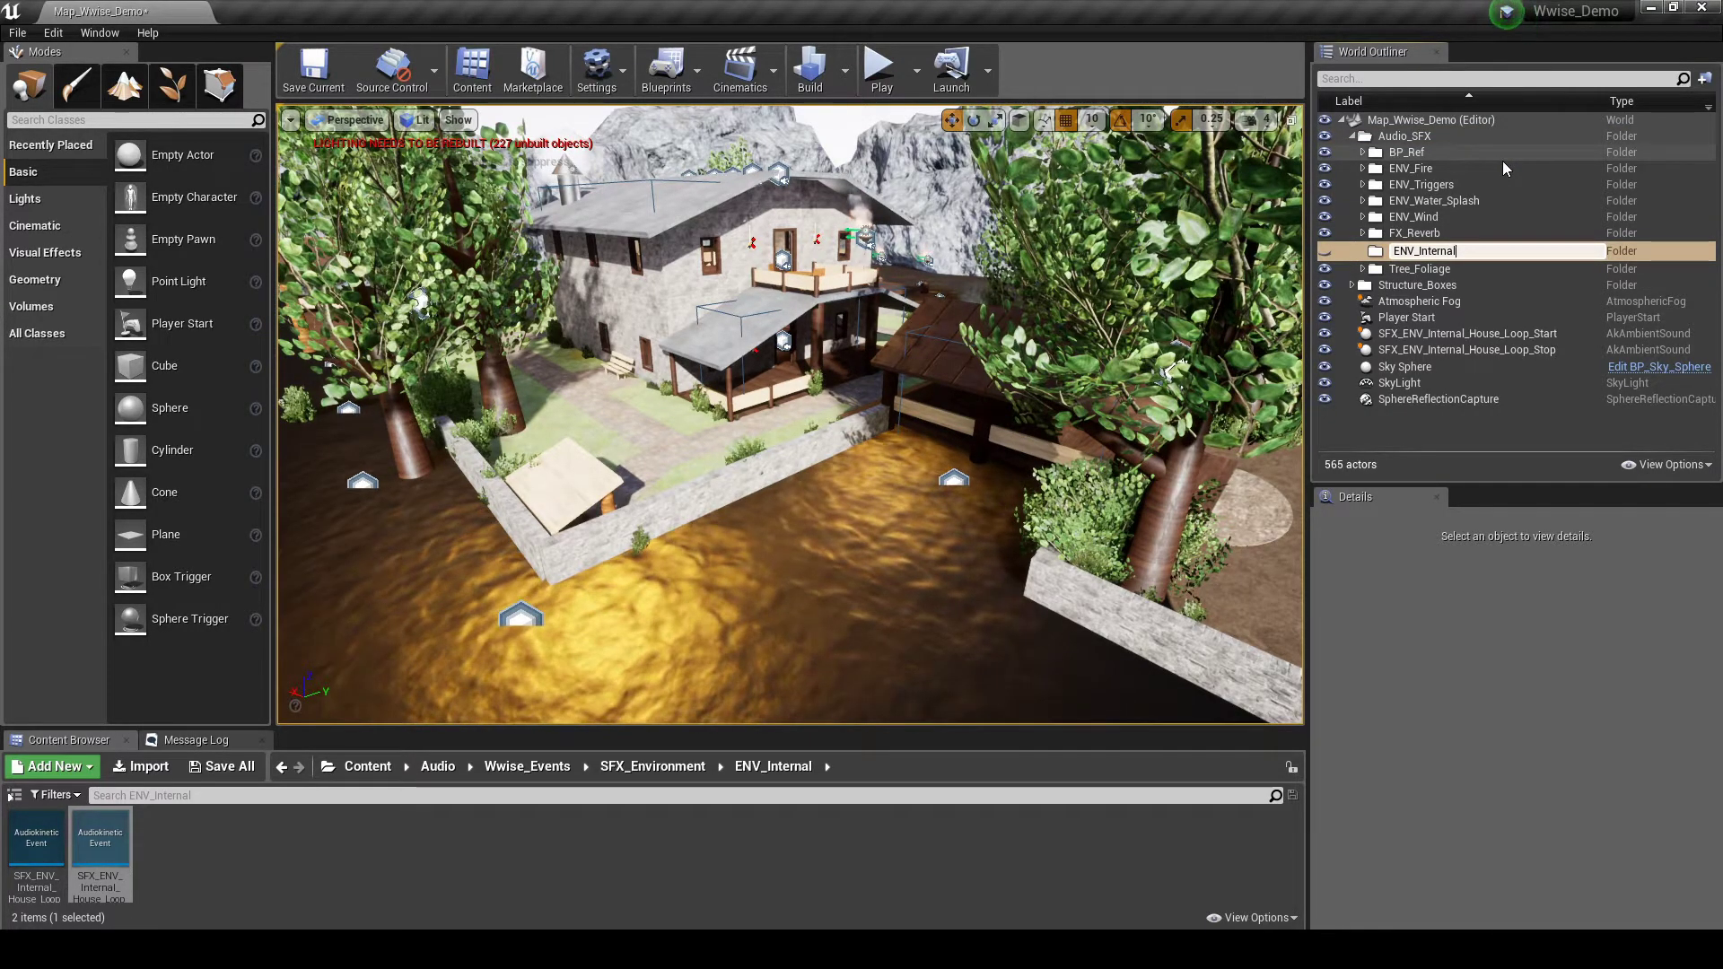
key("Return")
left_click(1471, 330)
left_click(1490, 346, "shift")
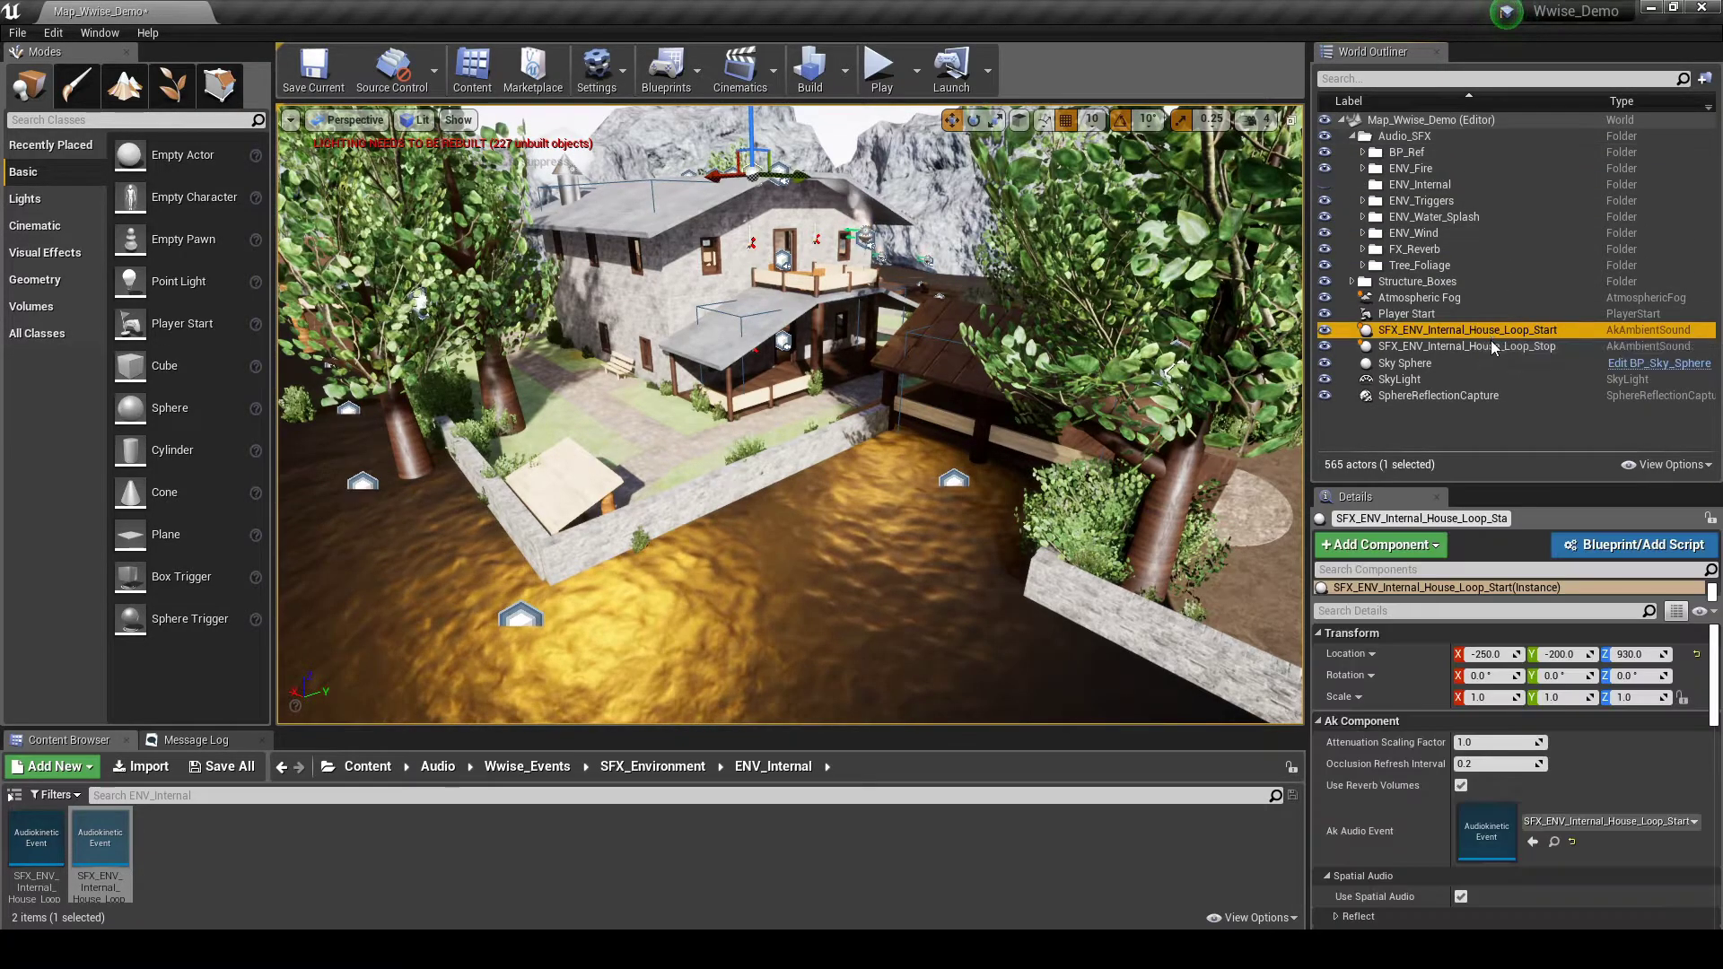
left_click_drag(1489, 343, 1436, 185)
Set Occlusion Refresh Interval to 0.0 on the Loop_Start and Loop_Stop actors.
left_click(1452, 201)
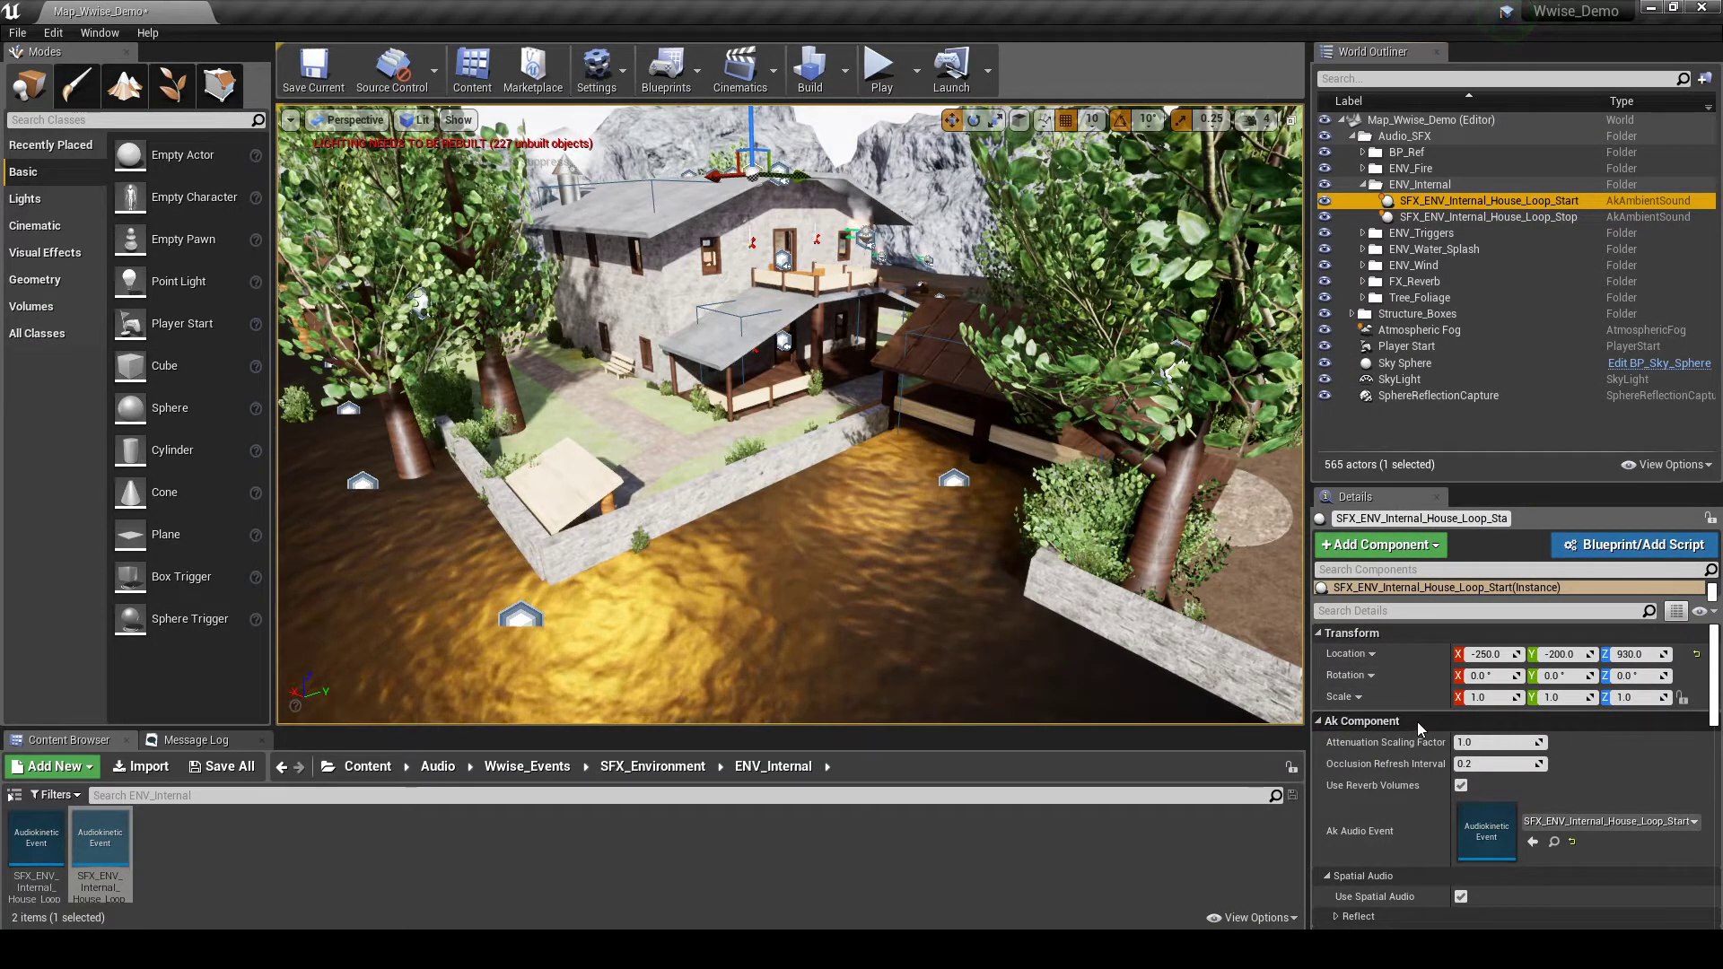
left_click(1482, 765)
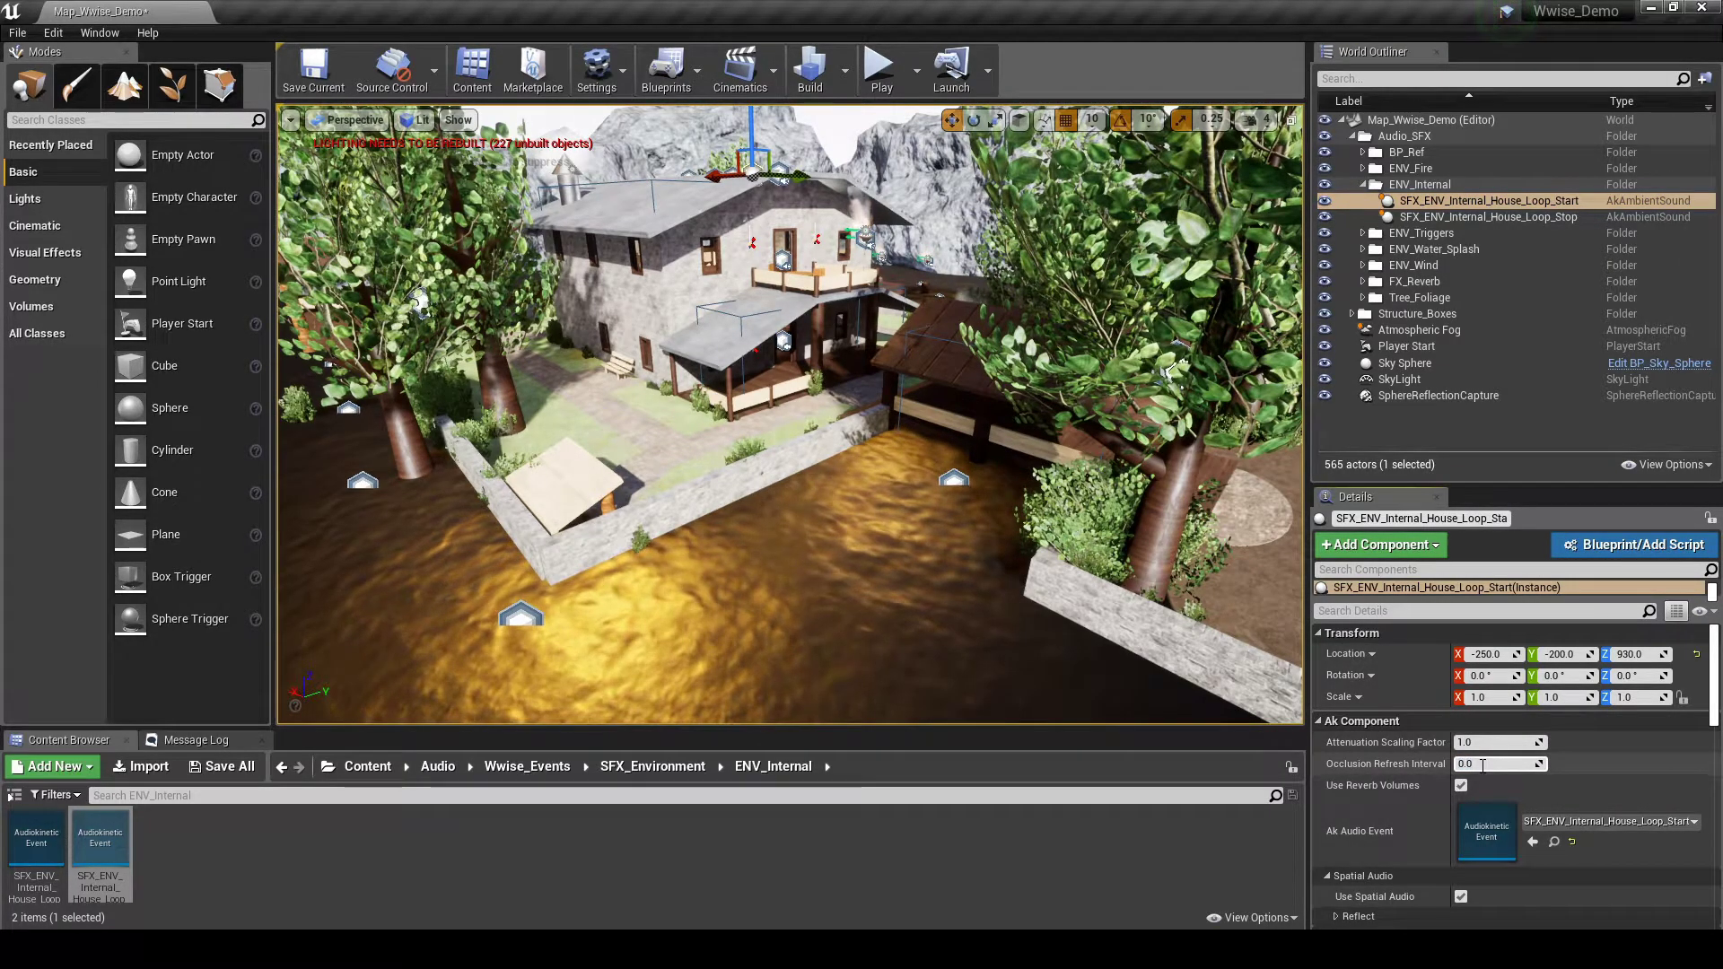
key("Return")
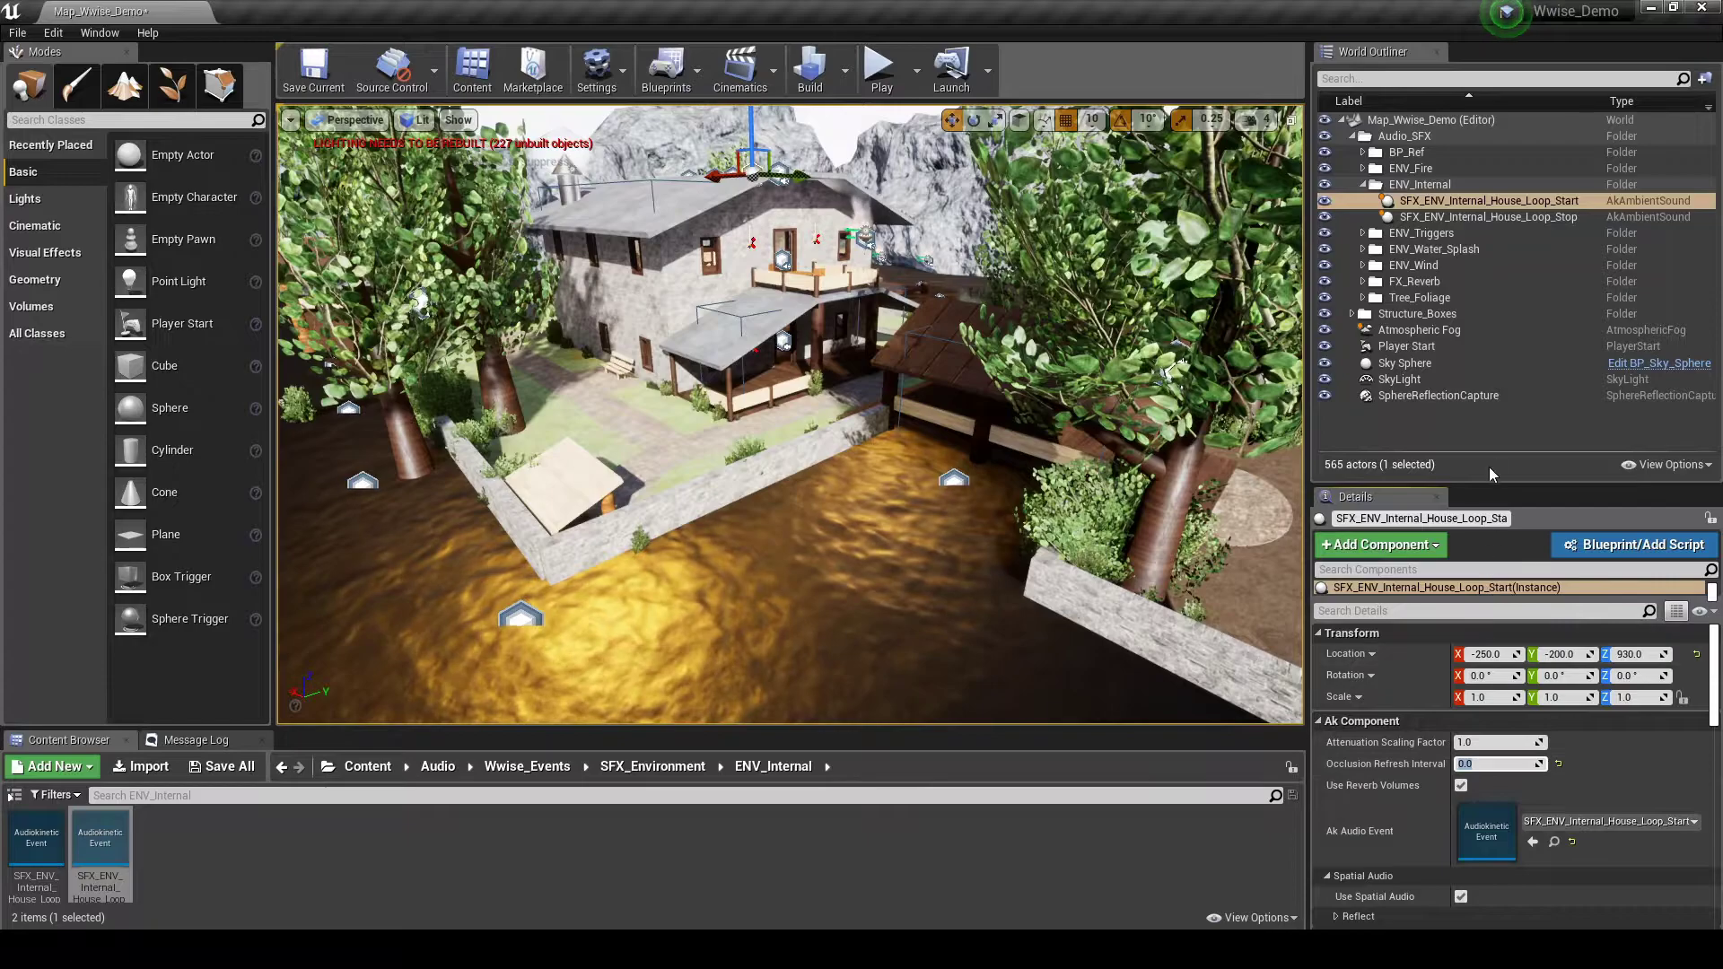
left_click(1488, 217)
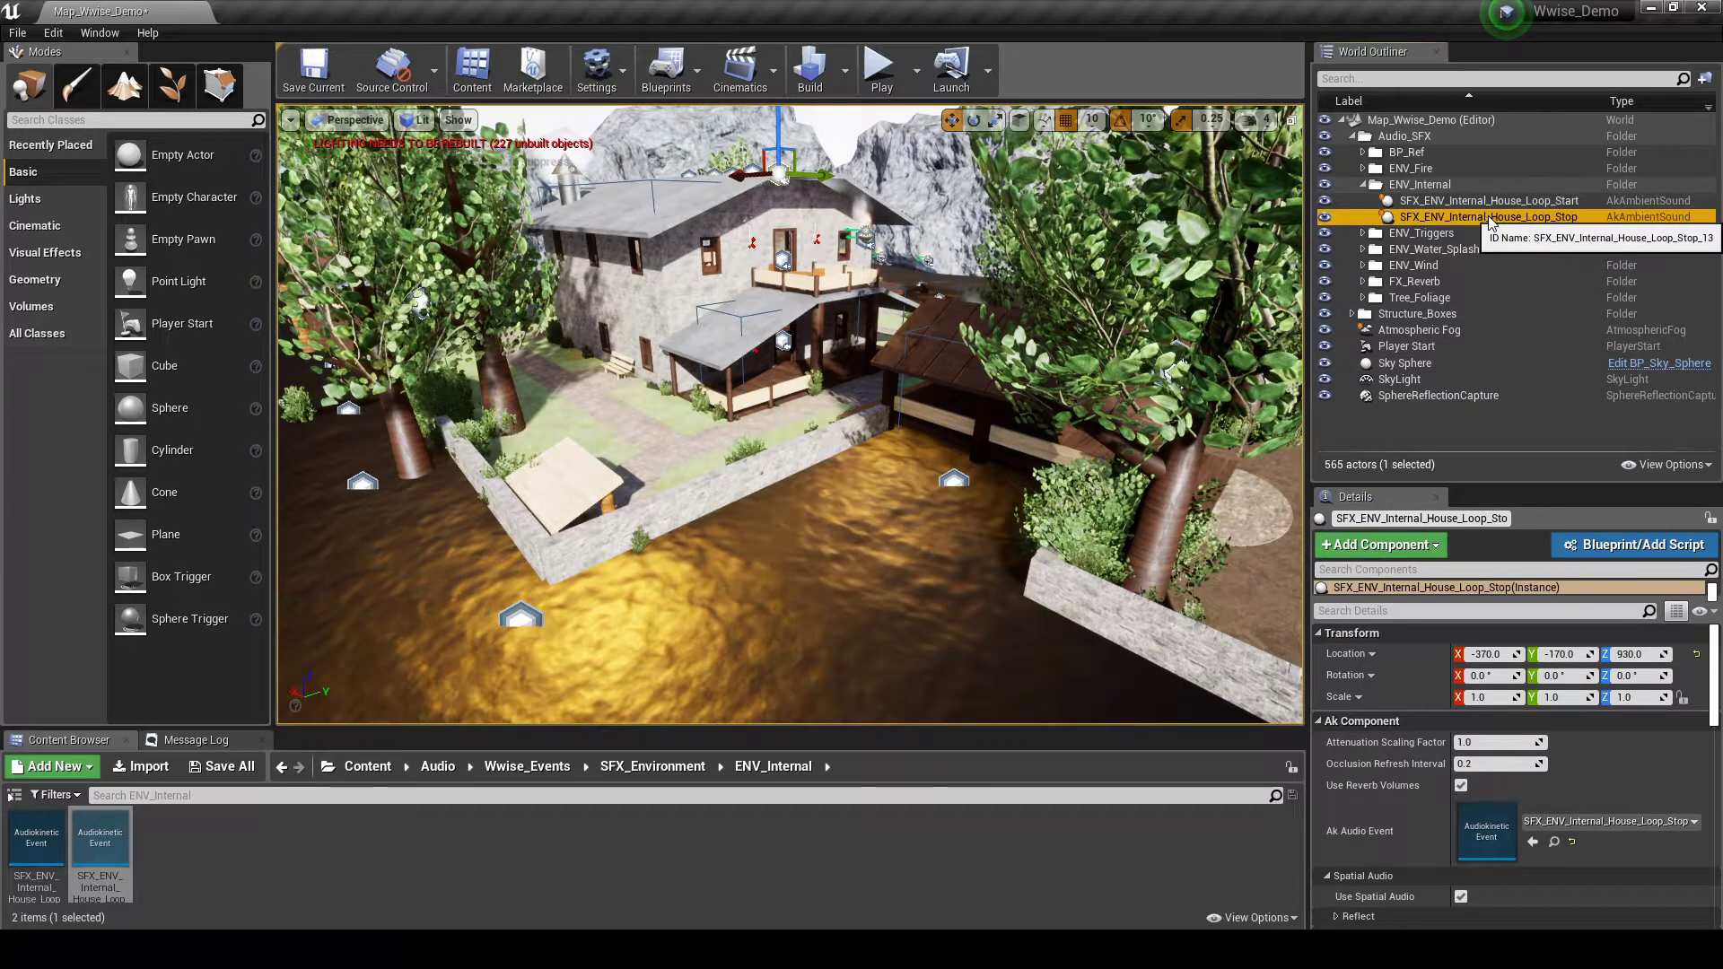
left_click(1477, 765)
Place a Box Trigger from the Modes panel into the house's ground-floor doorway.
type("0.0")
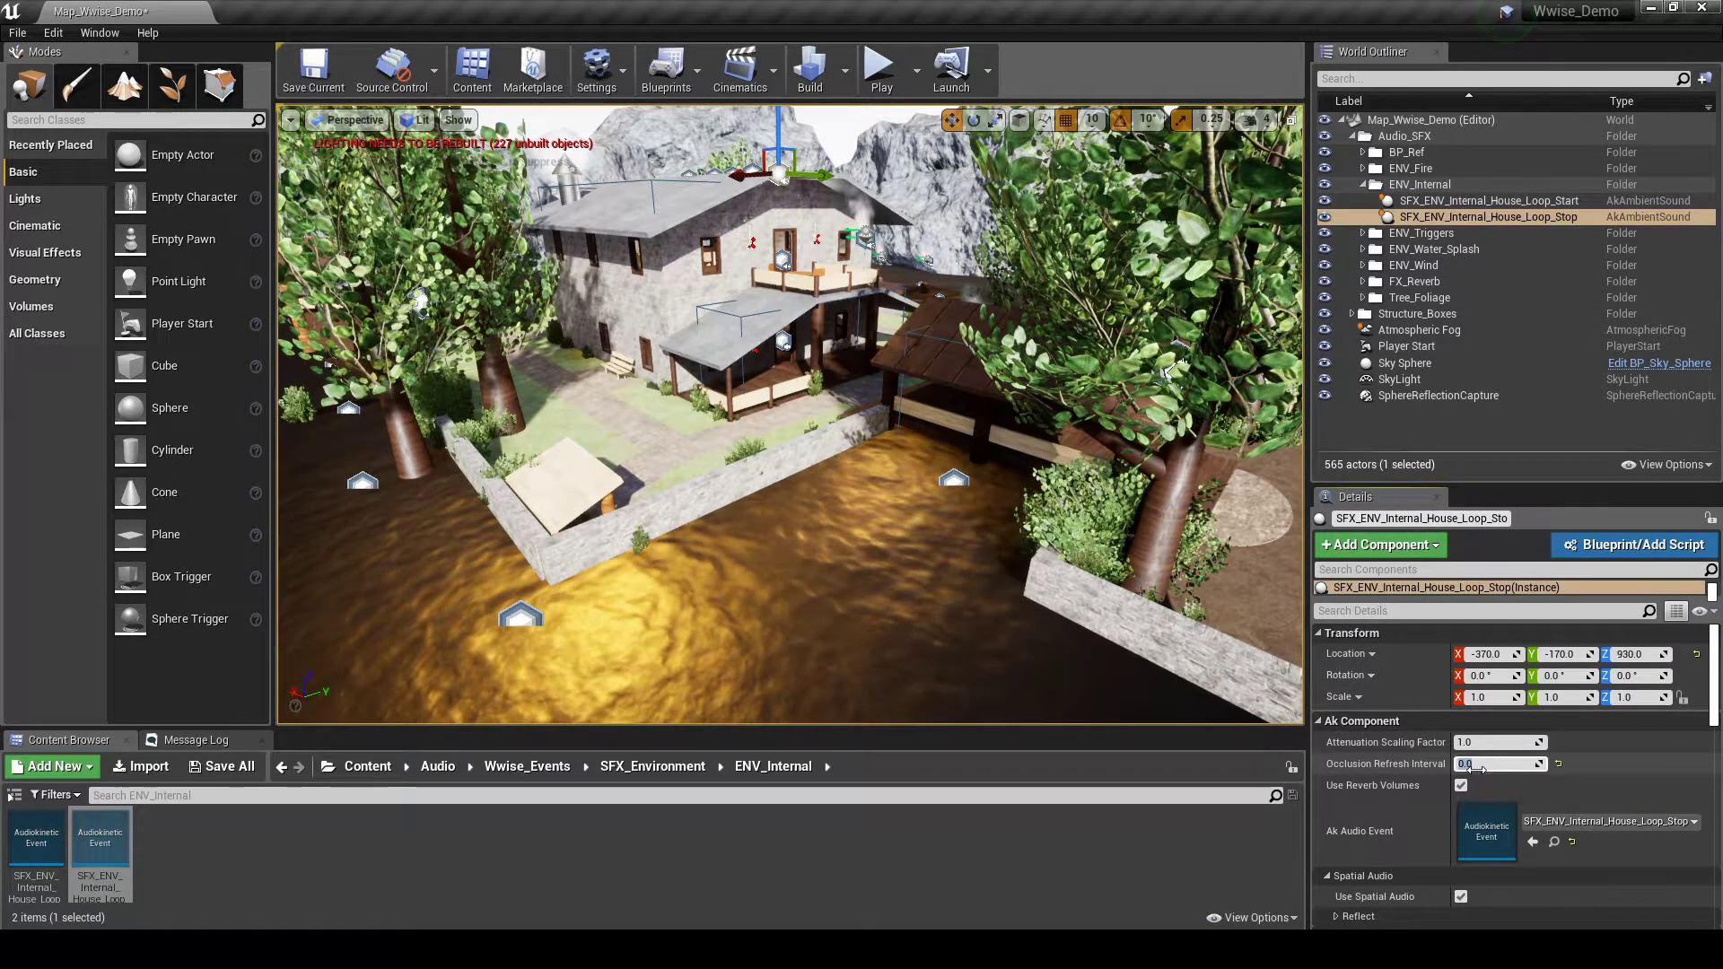
left_click(57, 121)
type("Box")
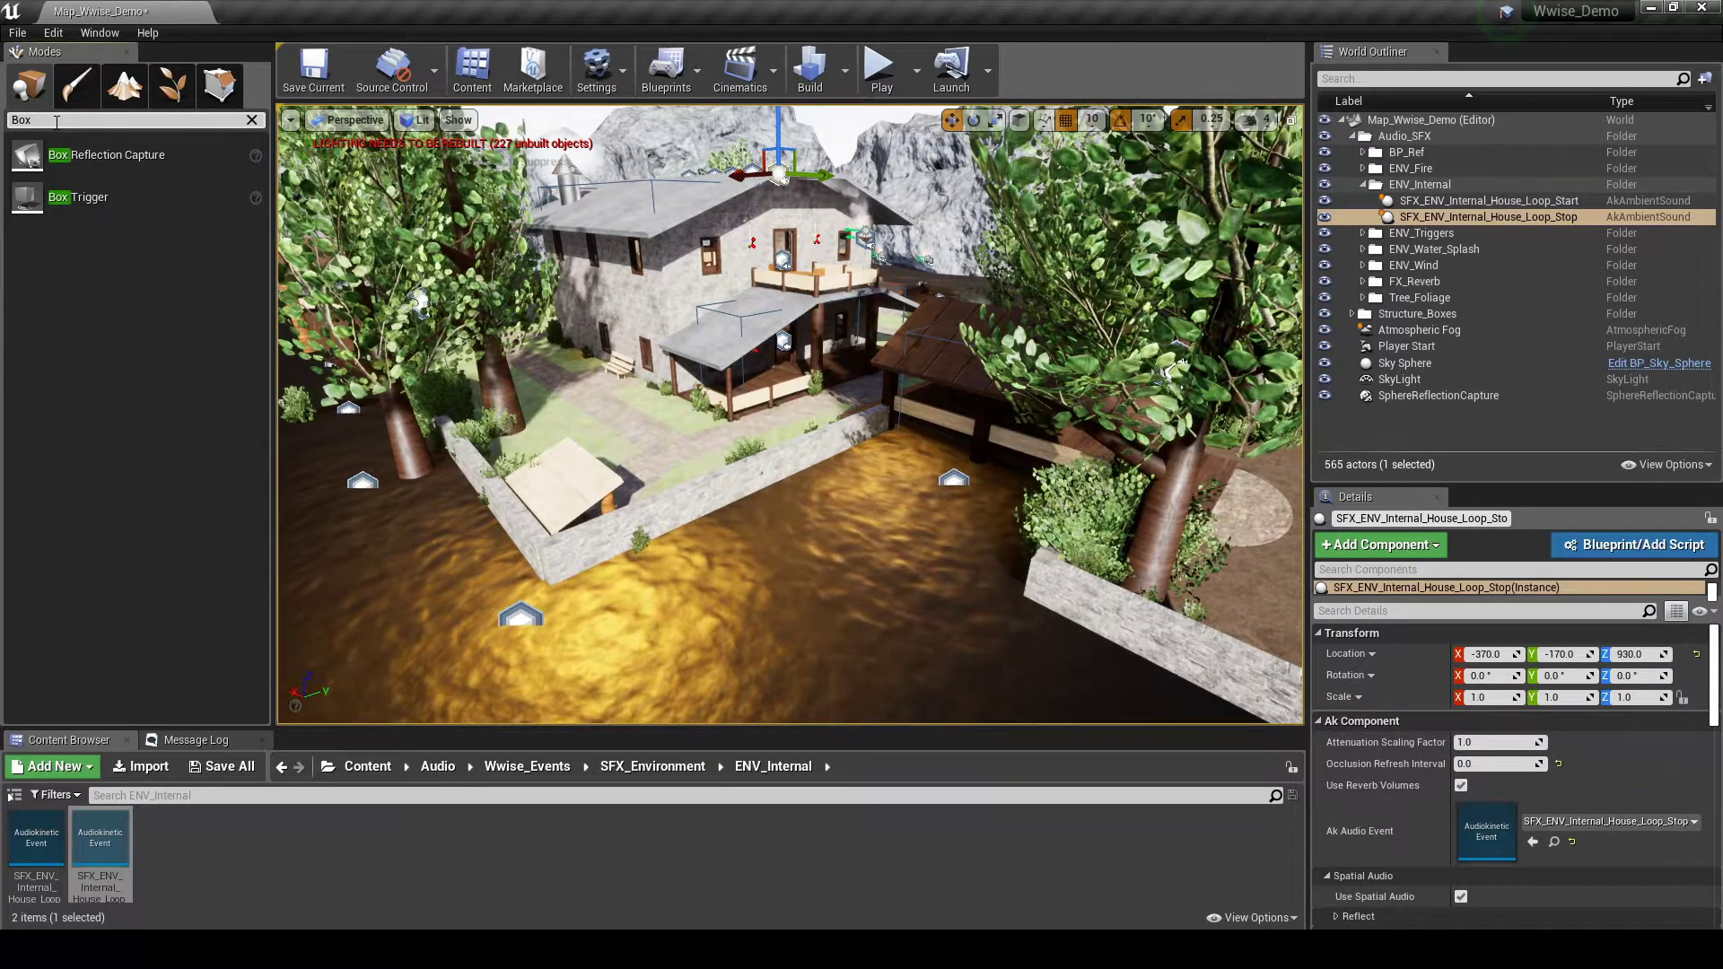
type(" Trigger")
left_click_drag(78, 154, 813, 362)
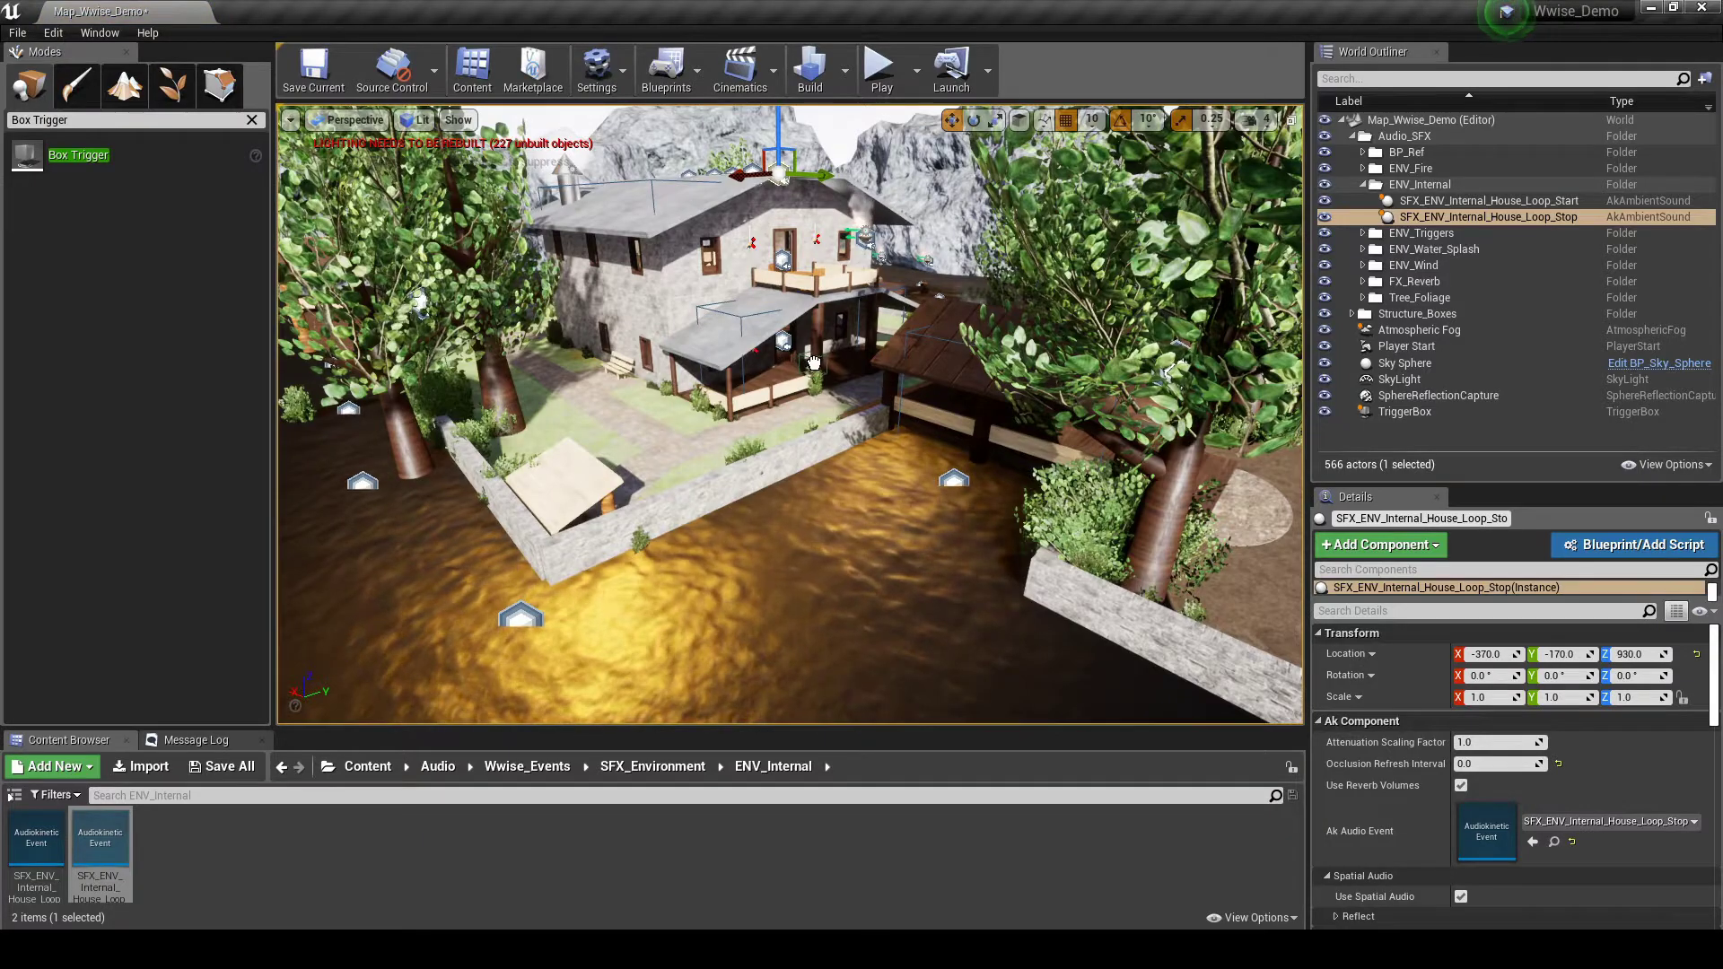
left_click(795, 363)
key("f")
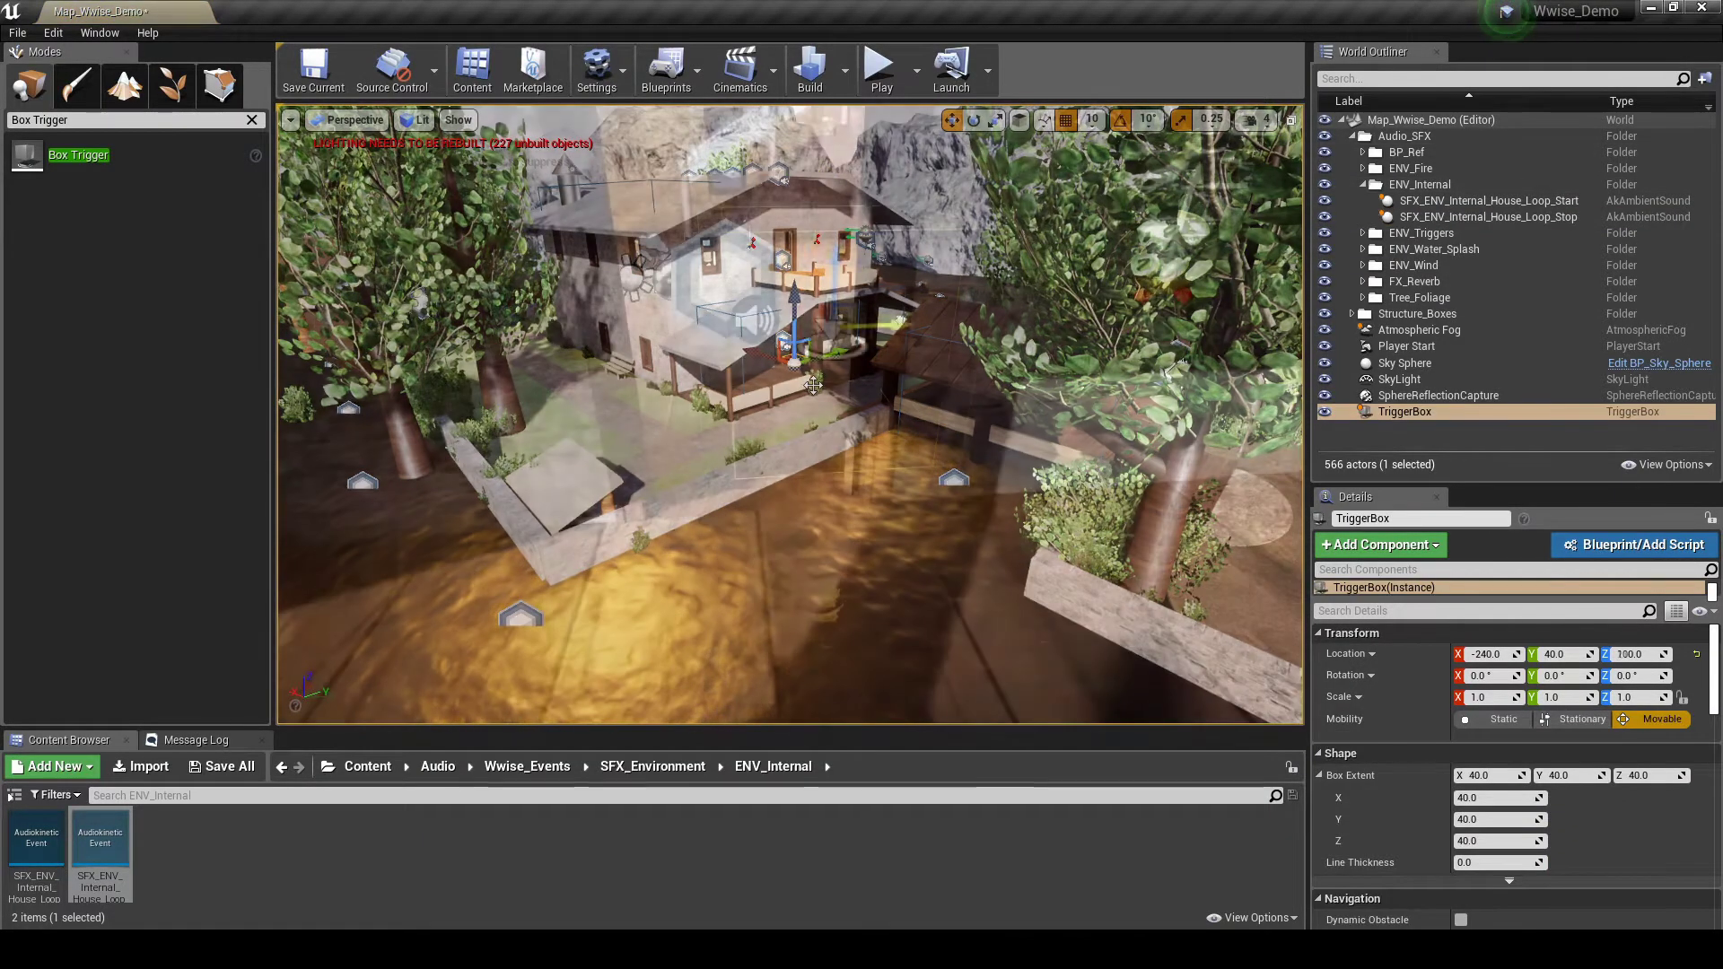
left_click_drag(809, 323, 835, 332)
Scale the trigger box to 0.5 × 2.0 × 3.0.
left_click(1490, 698)
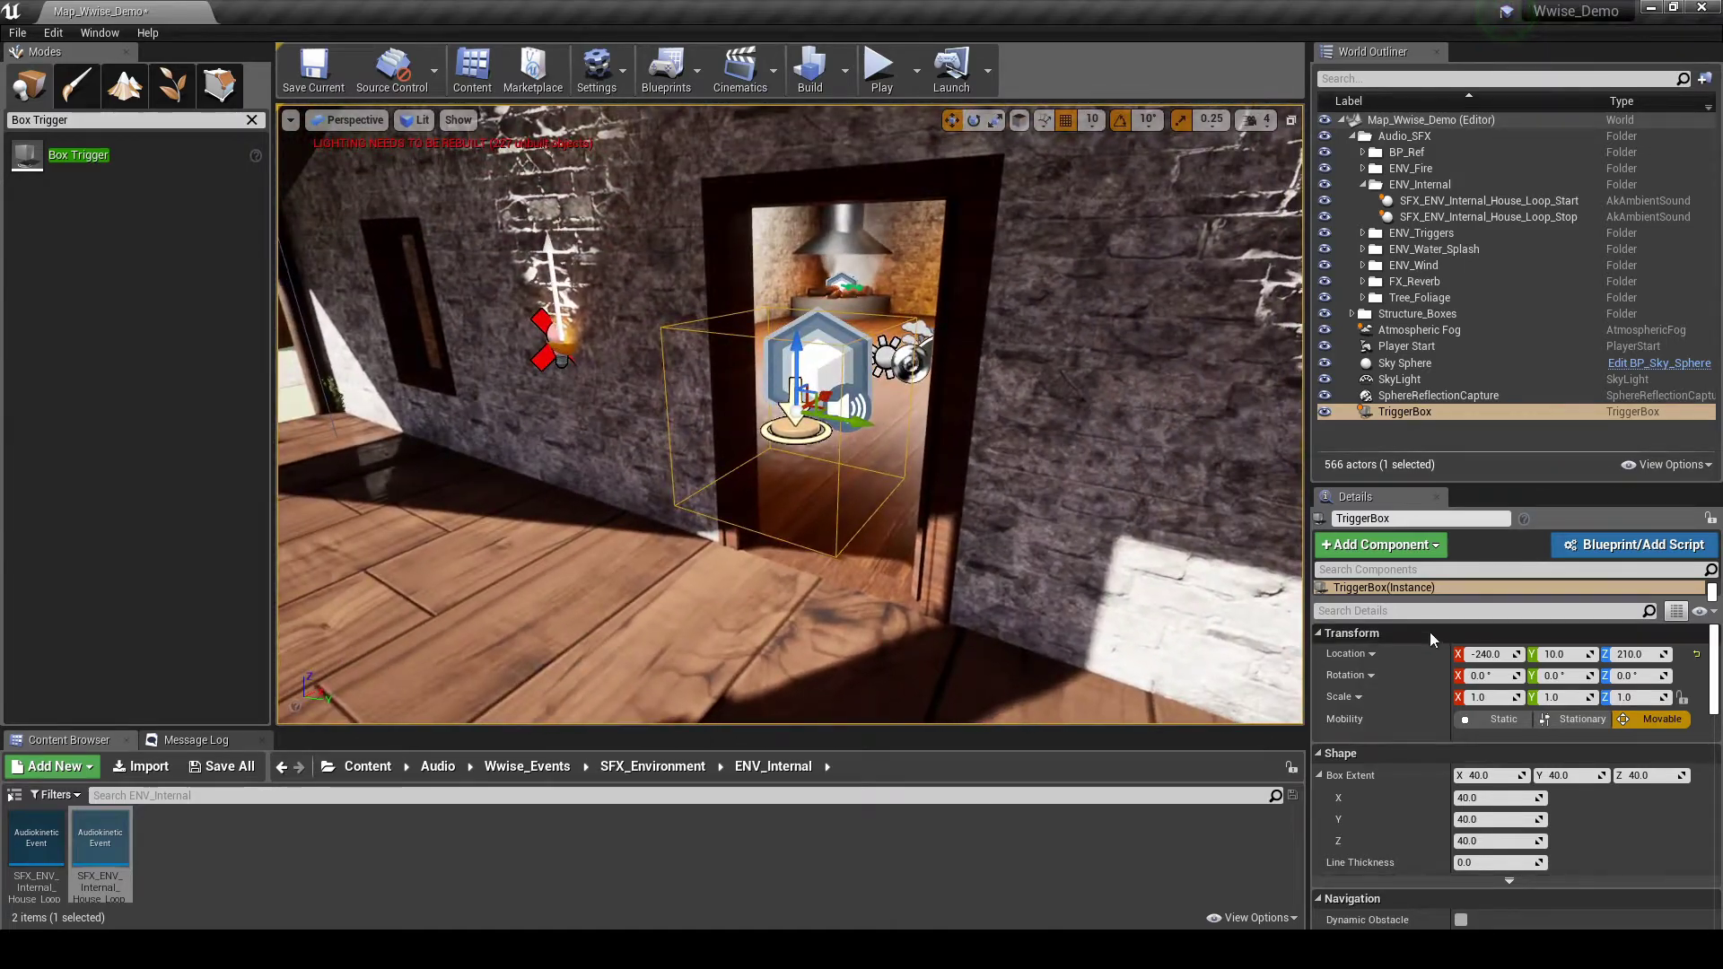
type("0.5")
key("Return")
left_click(1562, 699)
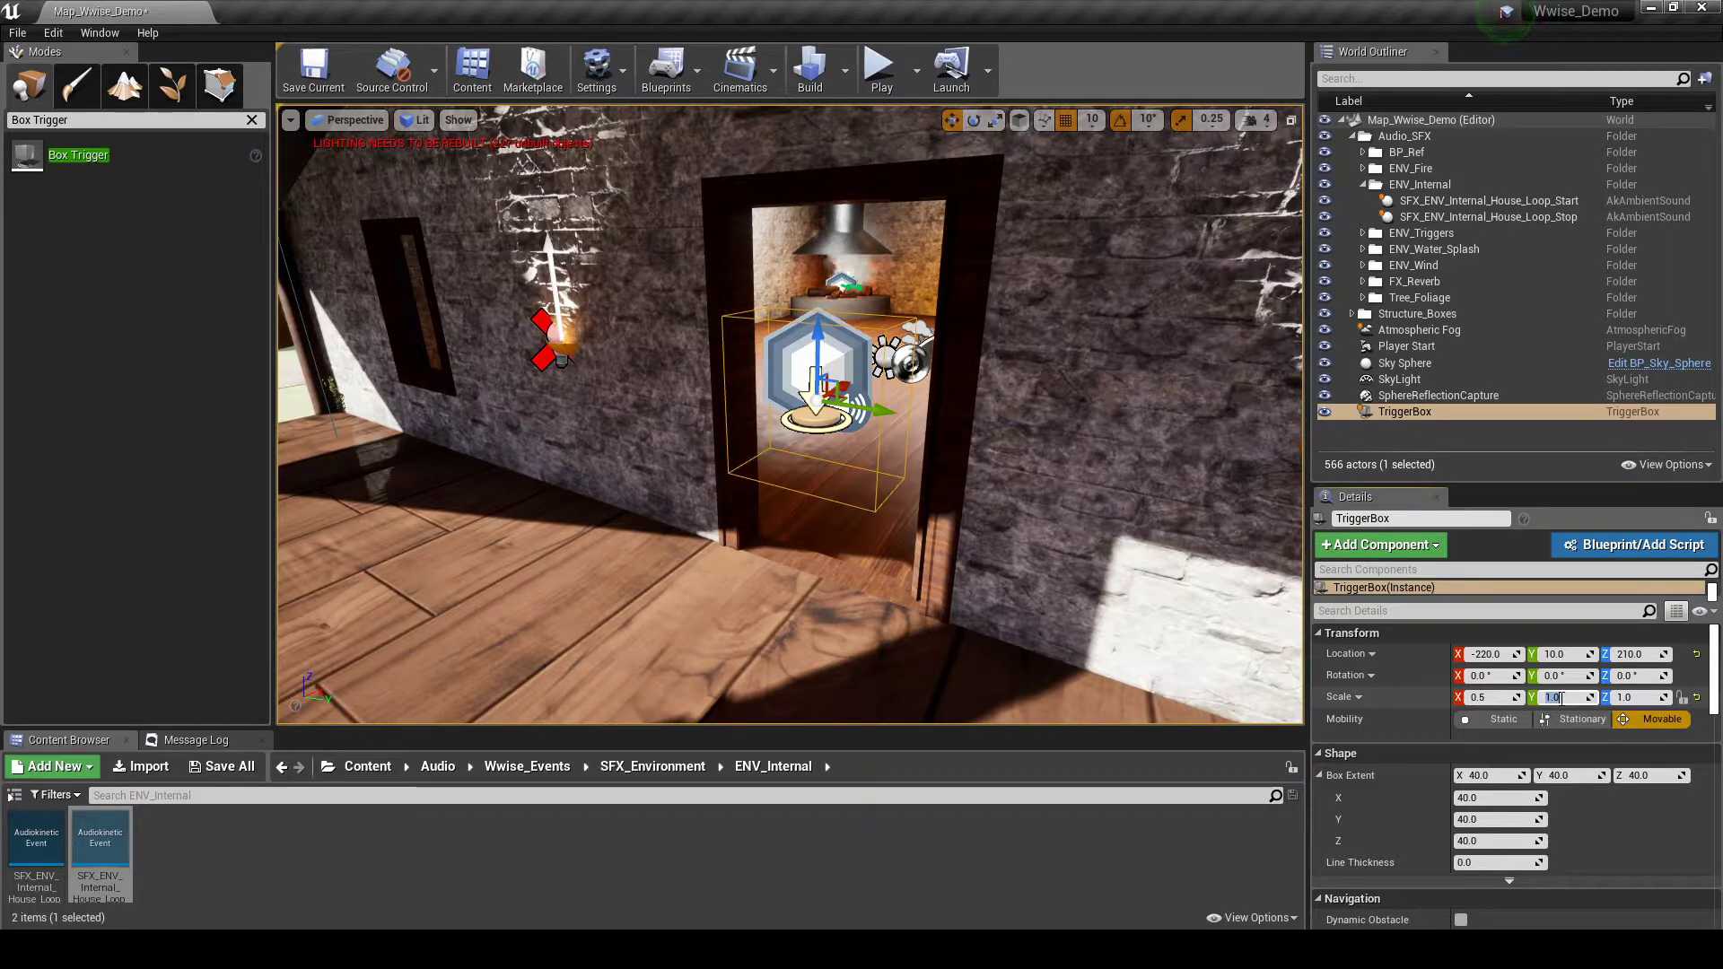
key("Return")
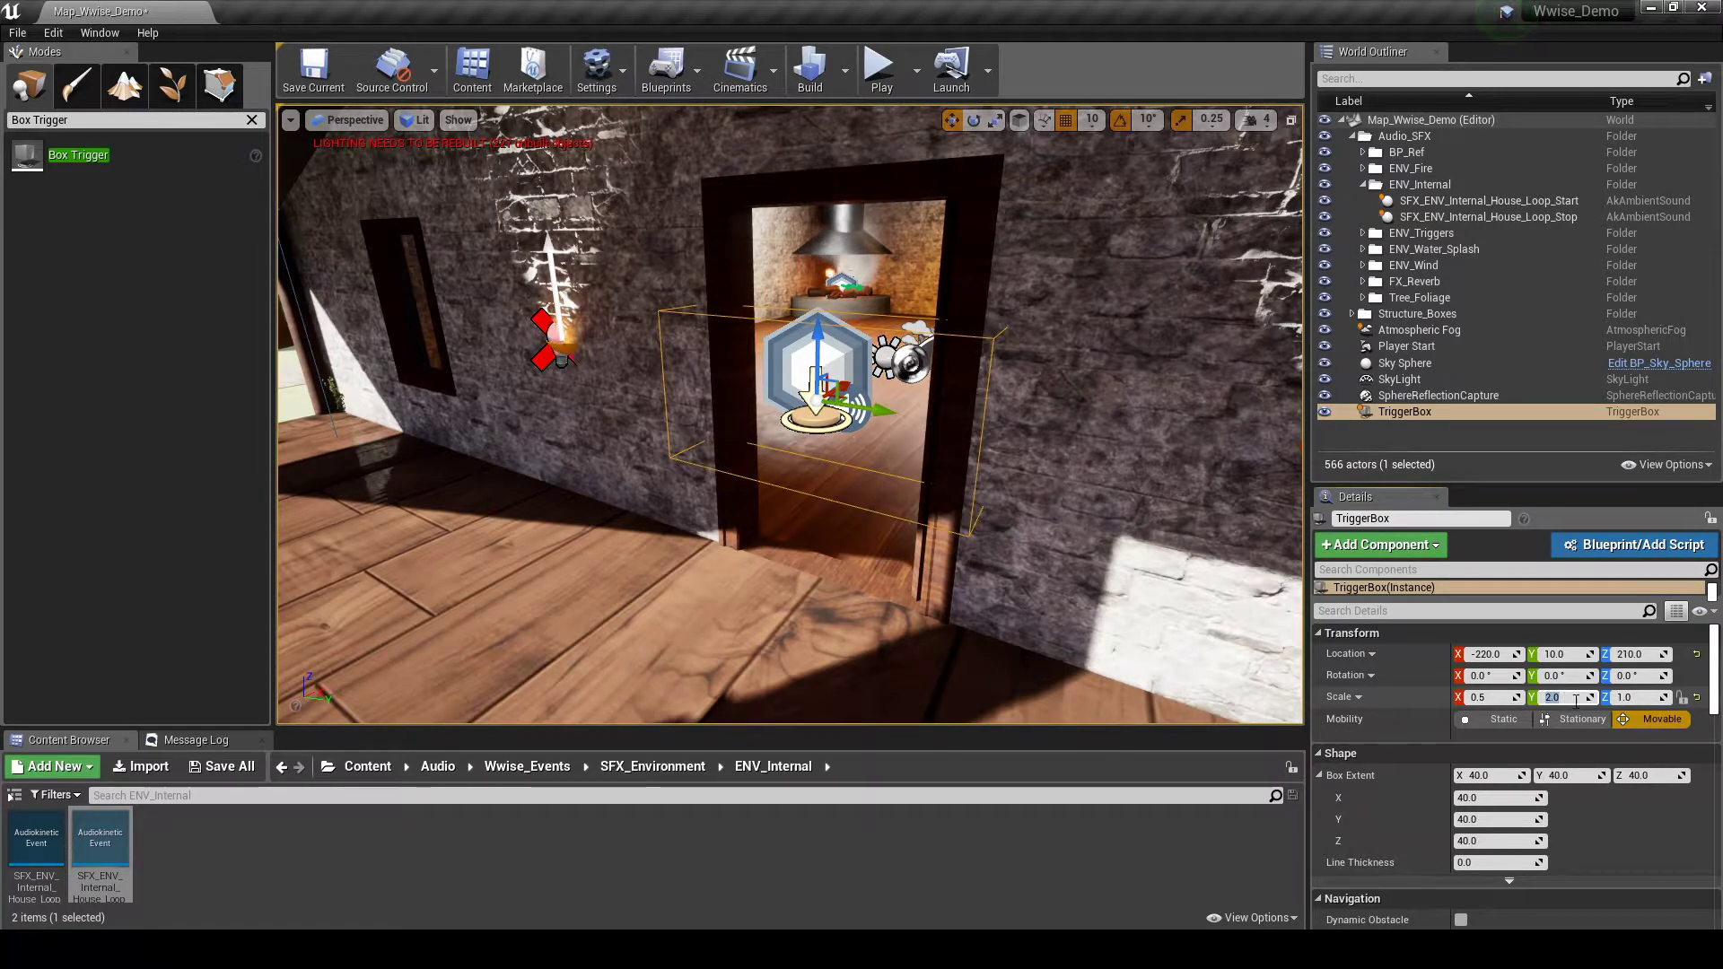
left_click(1628, 697)
key("Return")
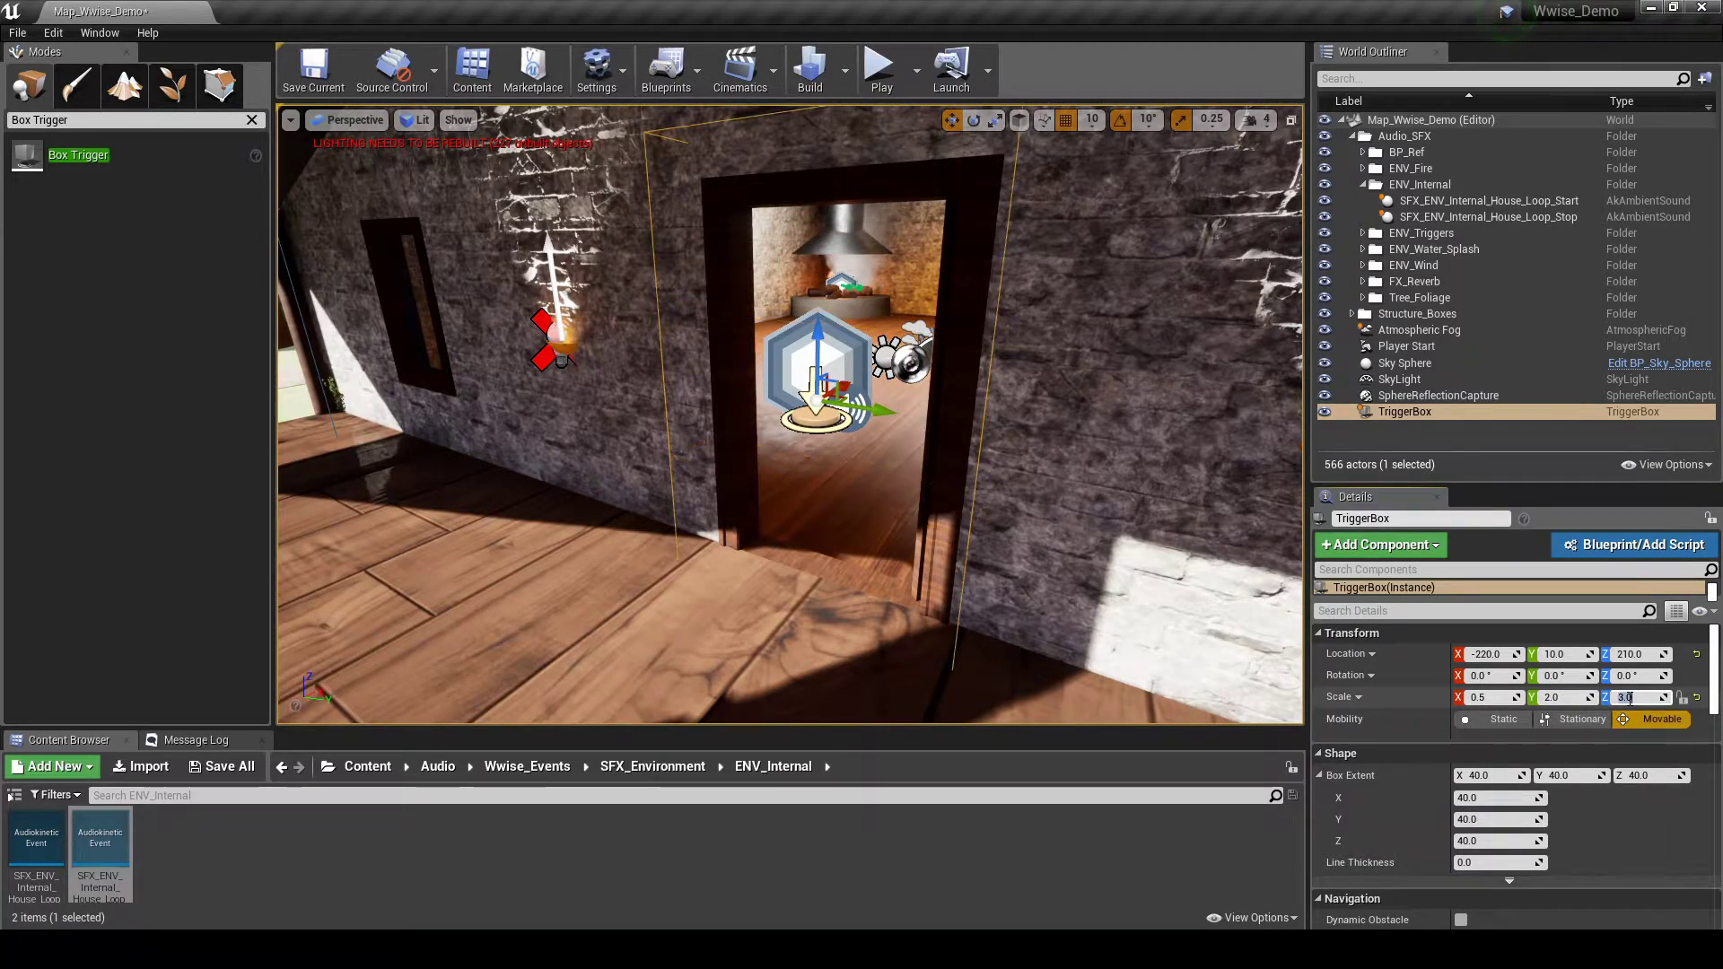
left_click_drag(789, 413, 736, 418)
Rename the trigger TRG_ENV_House_GF_Door_01 and file it under the ENV_Triggers folder.
double_click(1404, 411)
left_click(1438, 413)
type("TRG_ENV_")
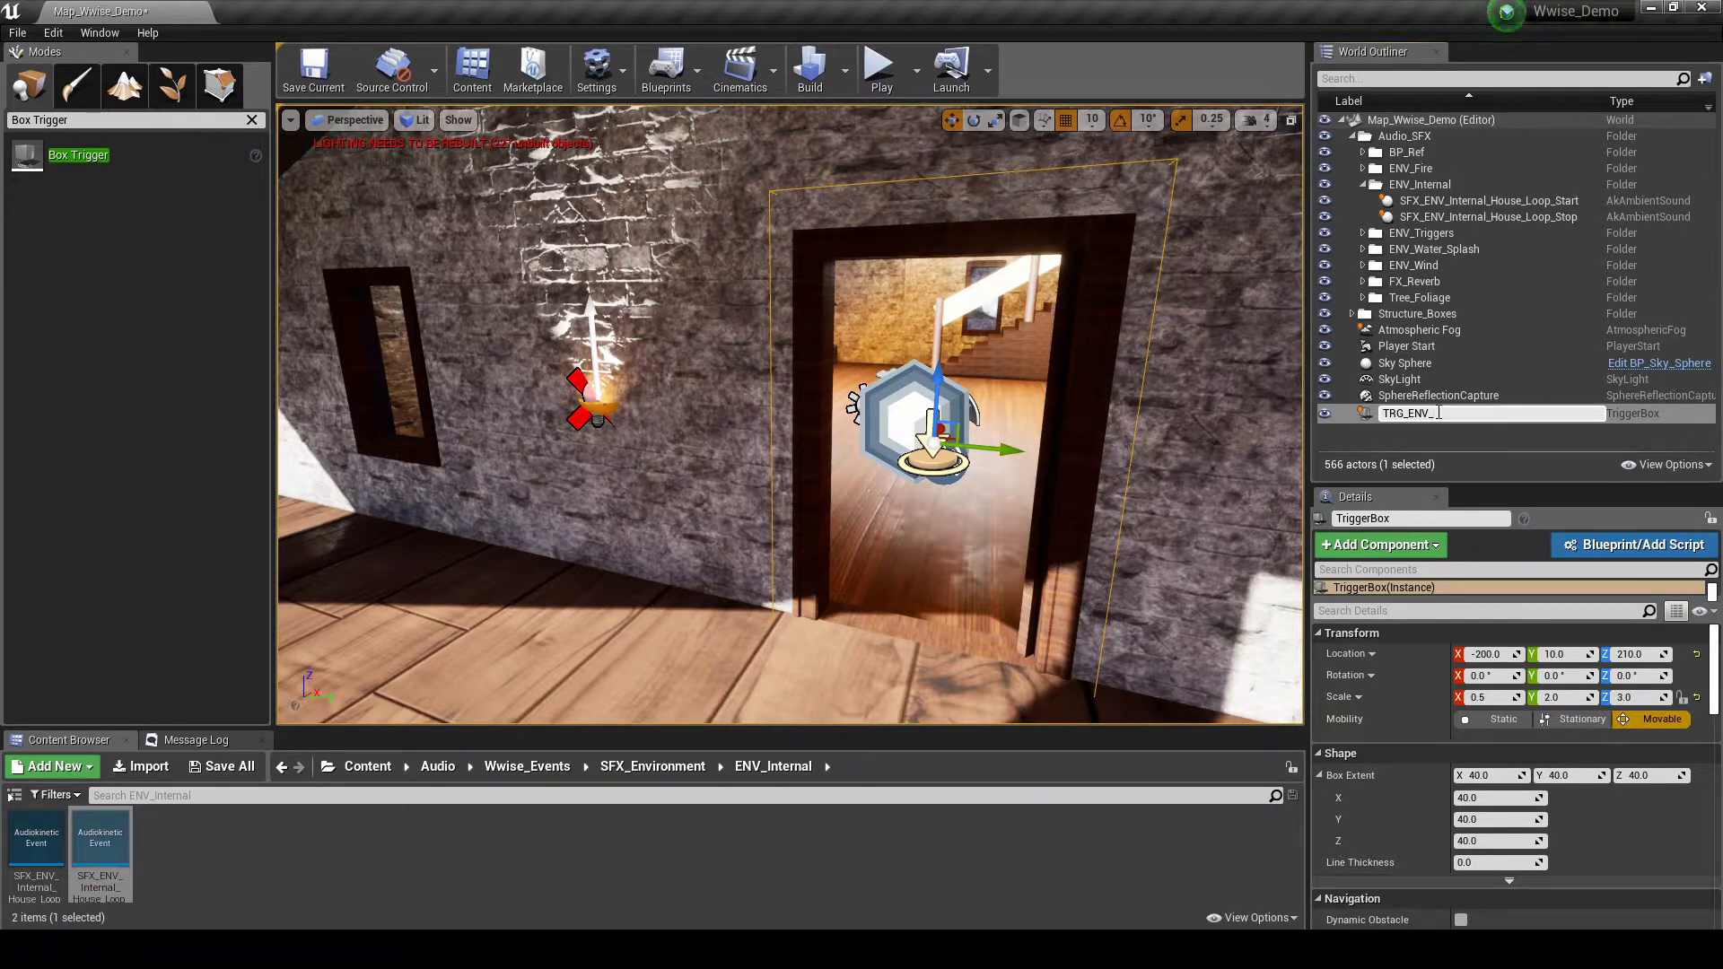
type("House_Ground_F")
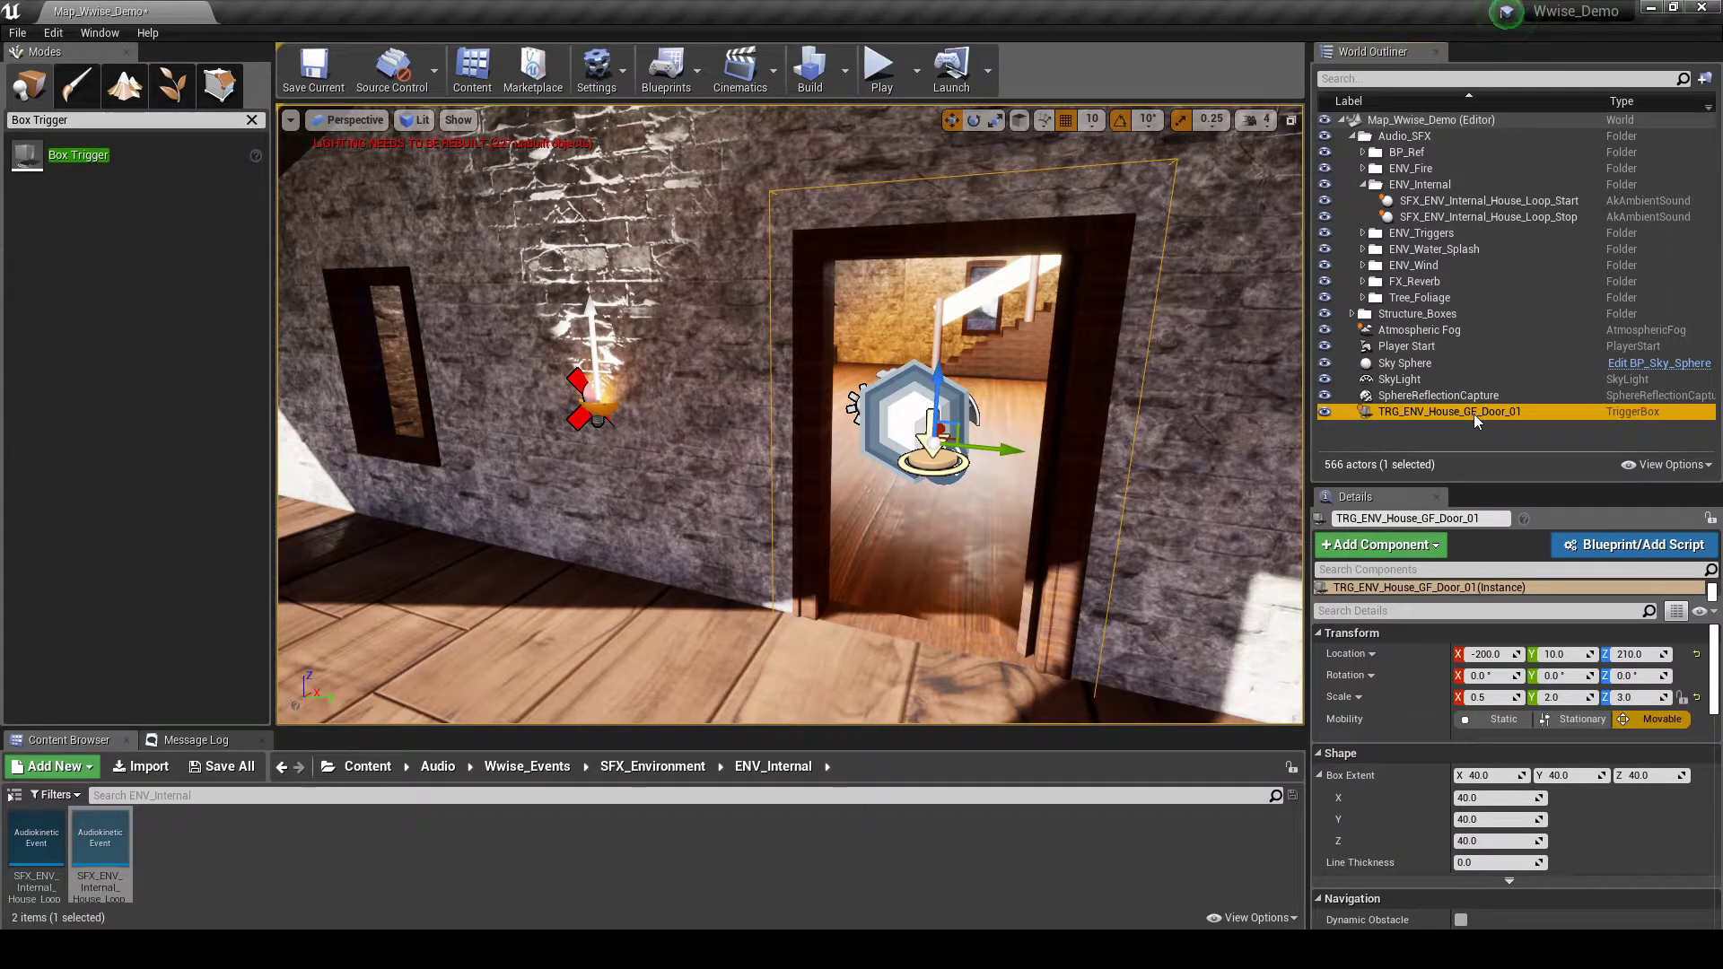
left_click_drag(1474, 412, 1445, 233)
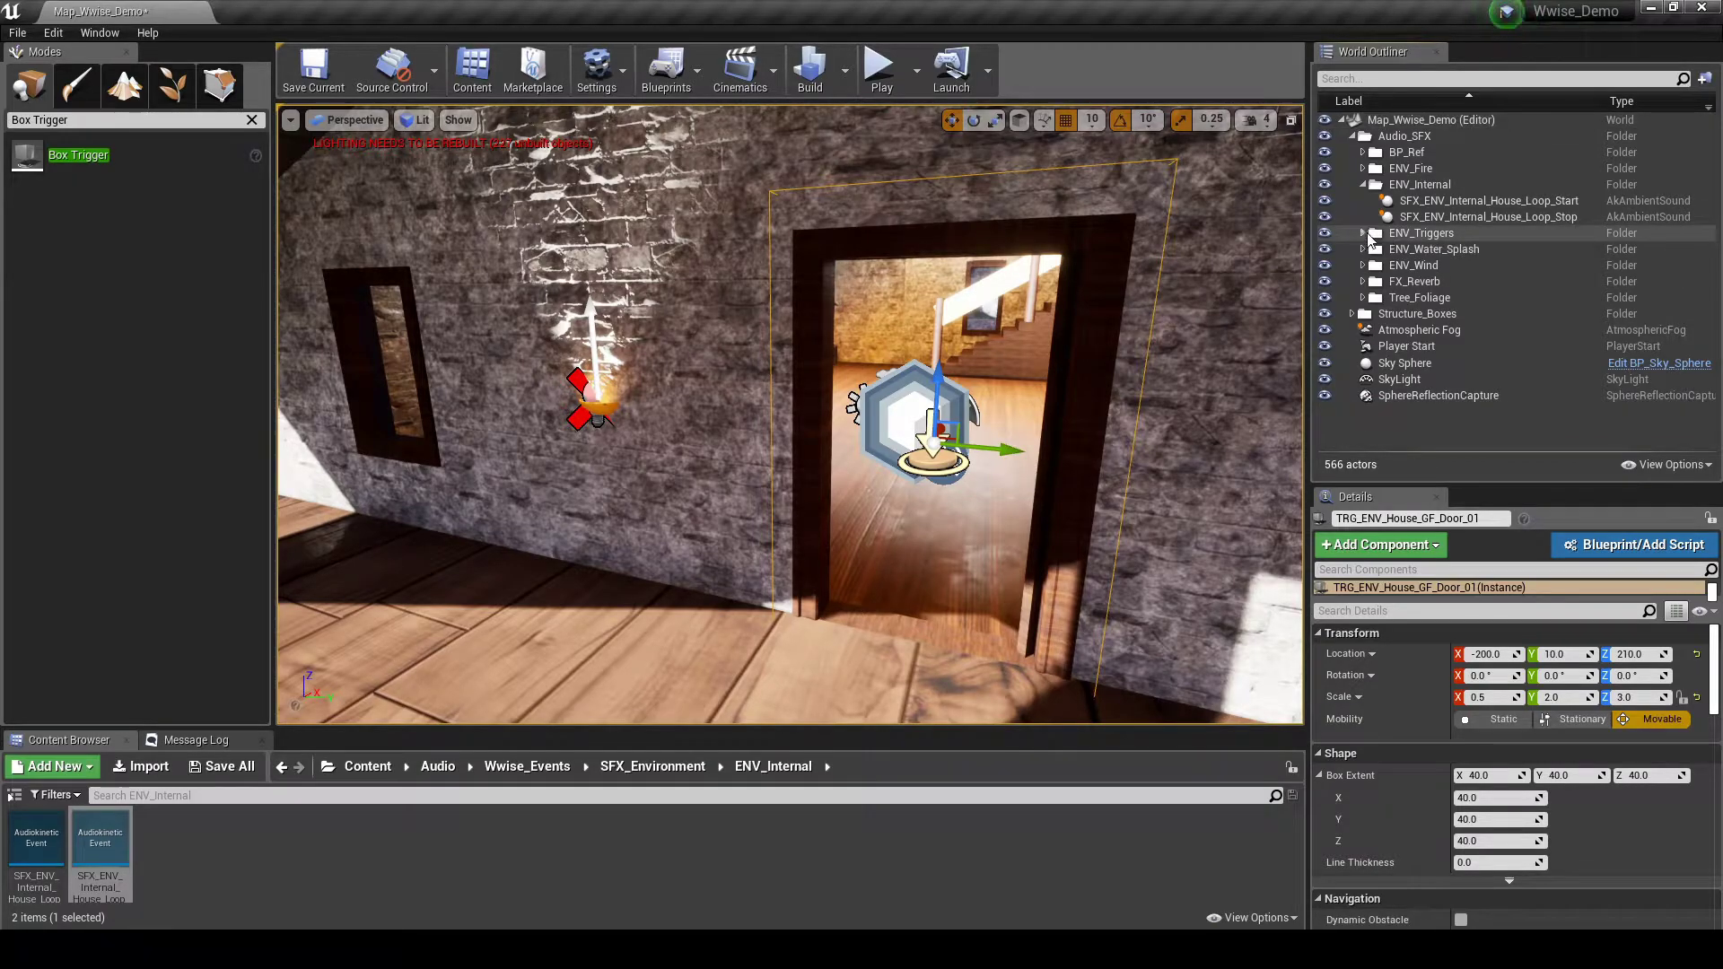
left_click(1364, 234)
left_click(1449, 251)
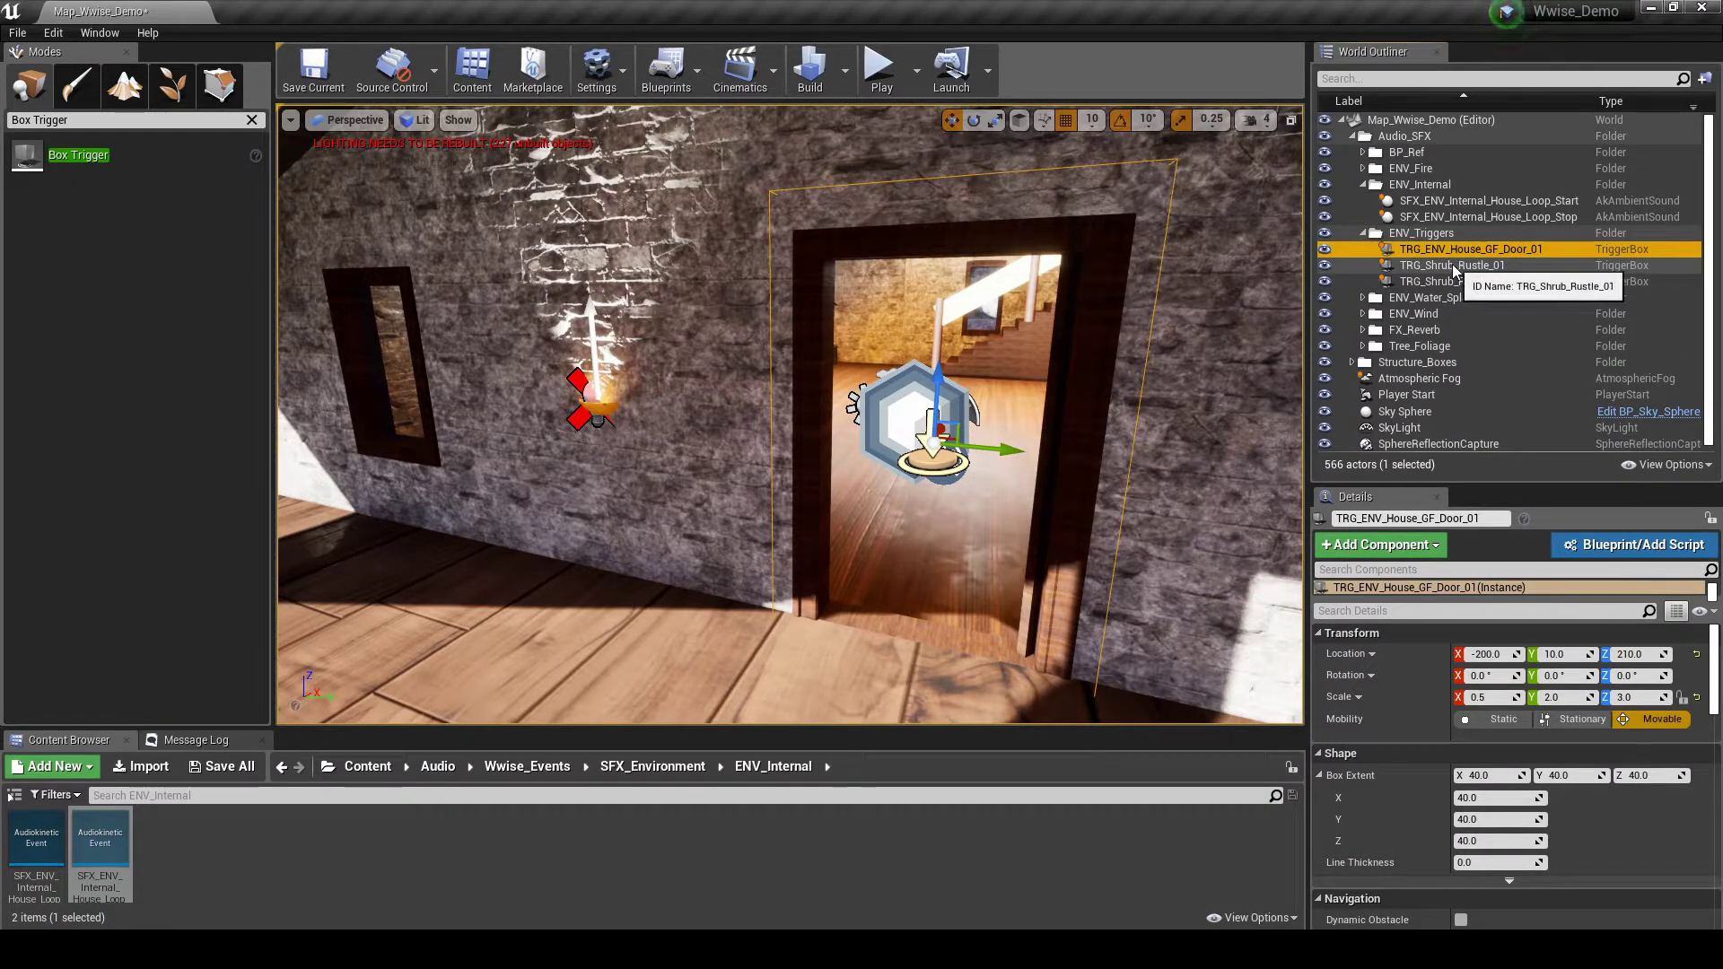
Open the Level Blueprint and add an On Actor Begin Overlap event for the door trigger.
left_click(702, 79)
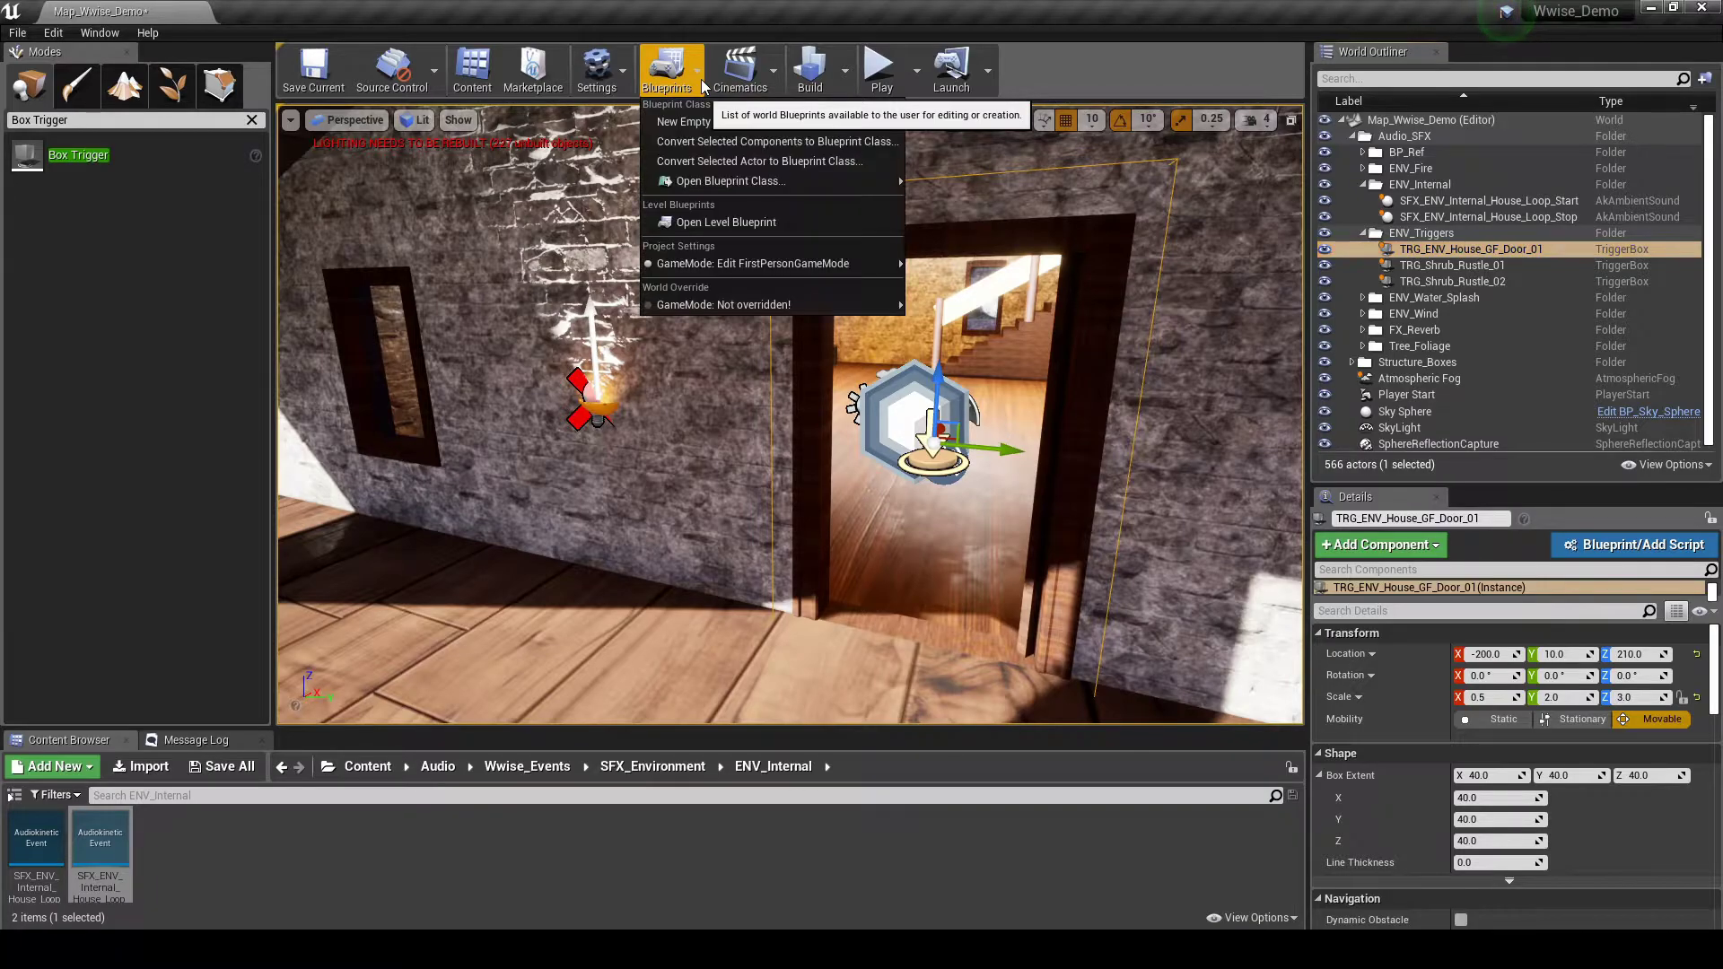
left_click(709, 224)
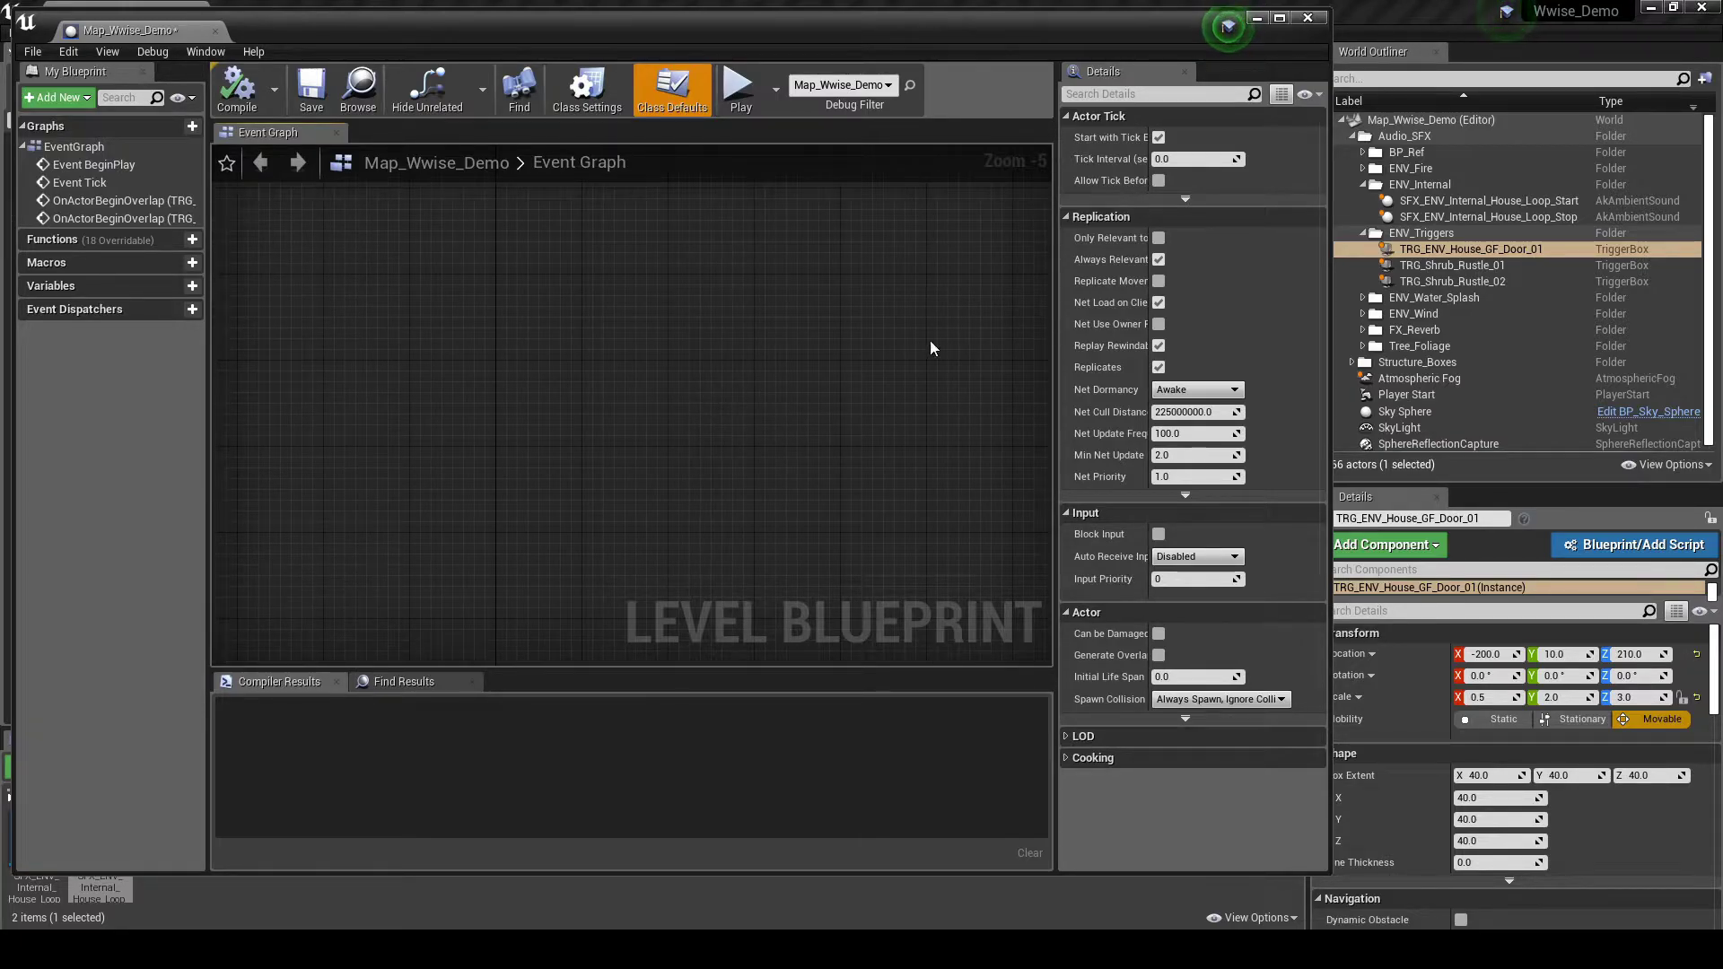
right_click(788, 349)
left_click_drag(785, 349, 743, 374)
right_click(373, 284)
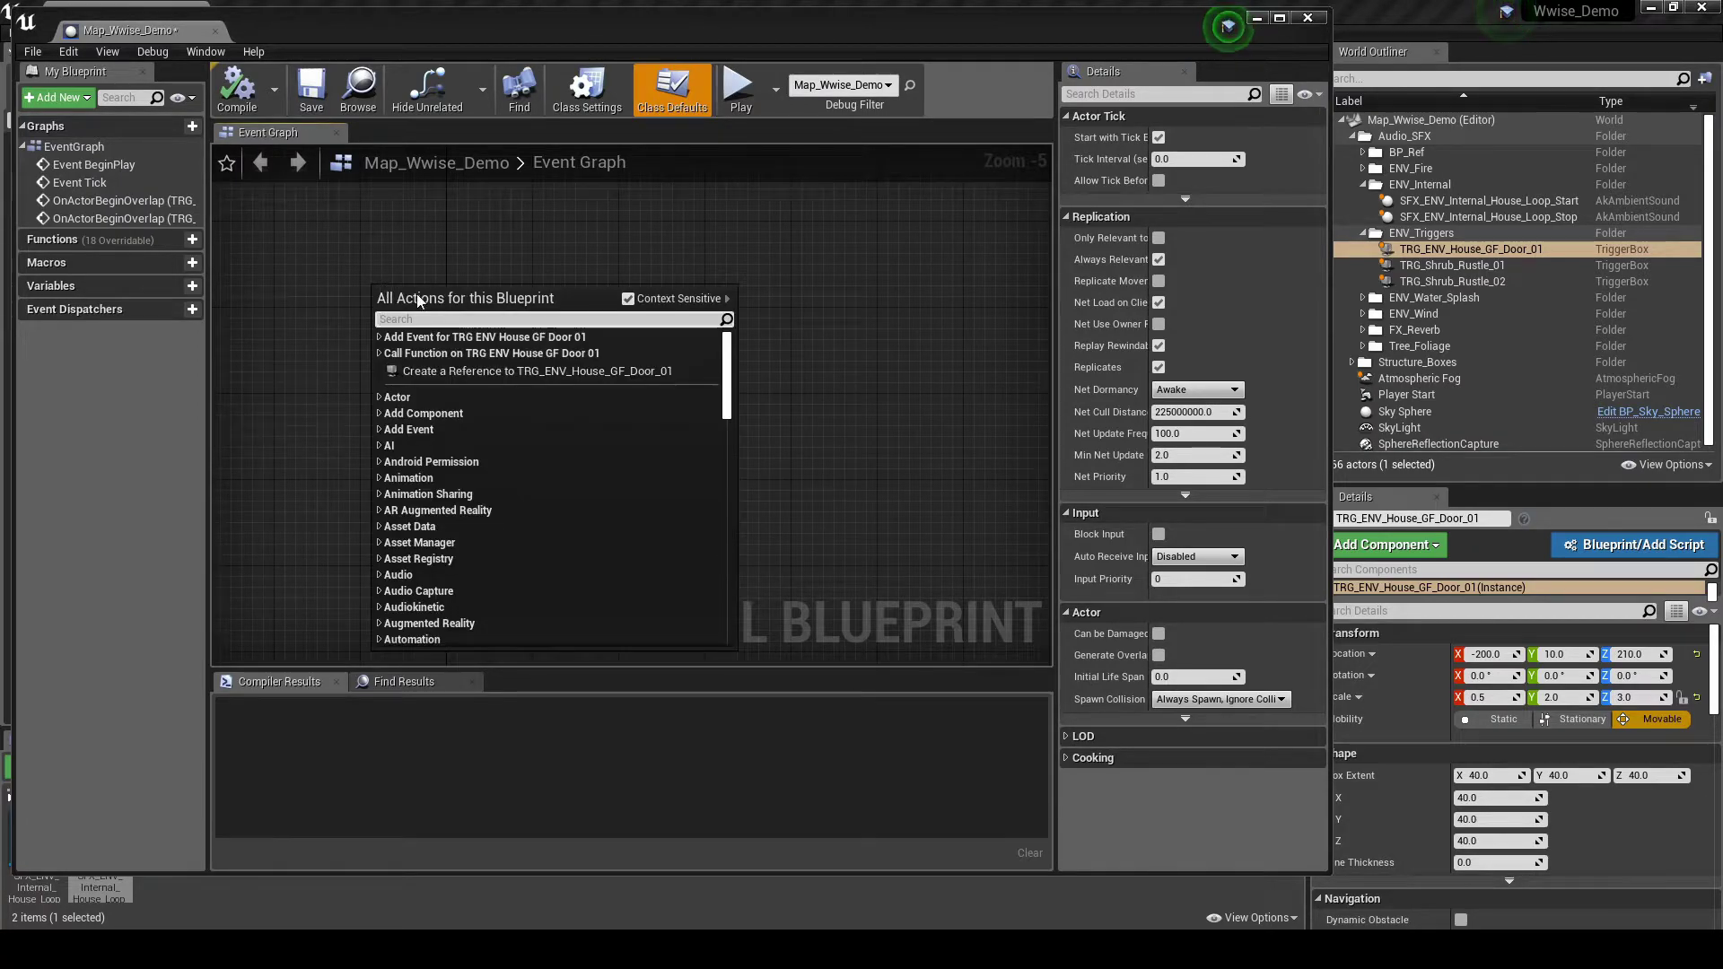
type("onac")
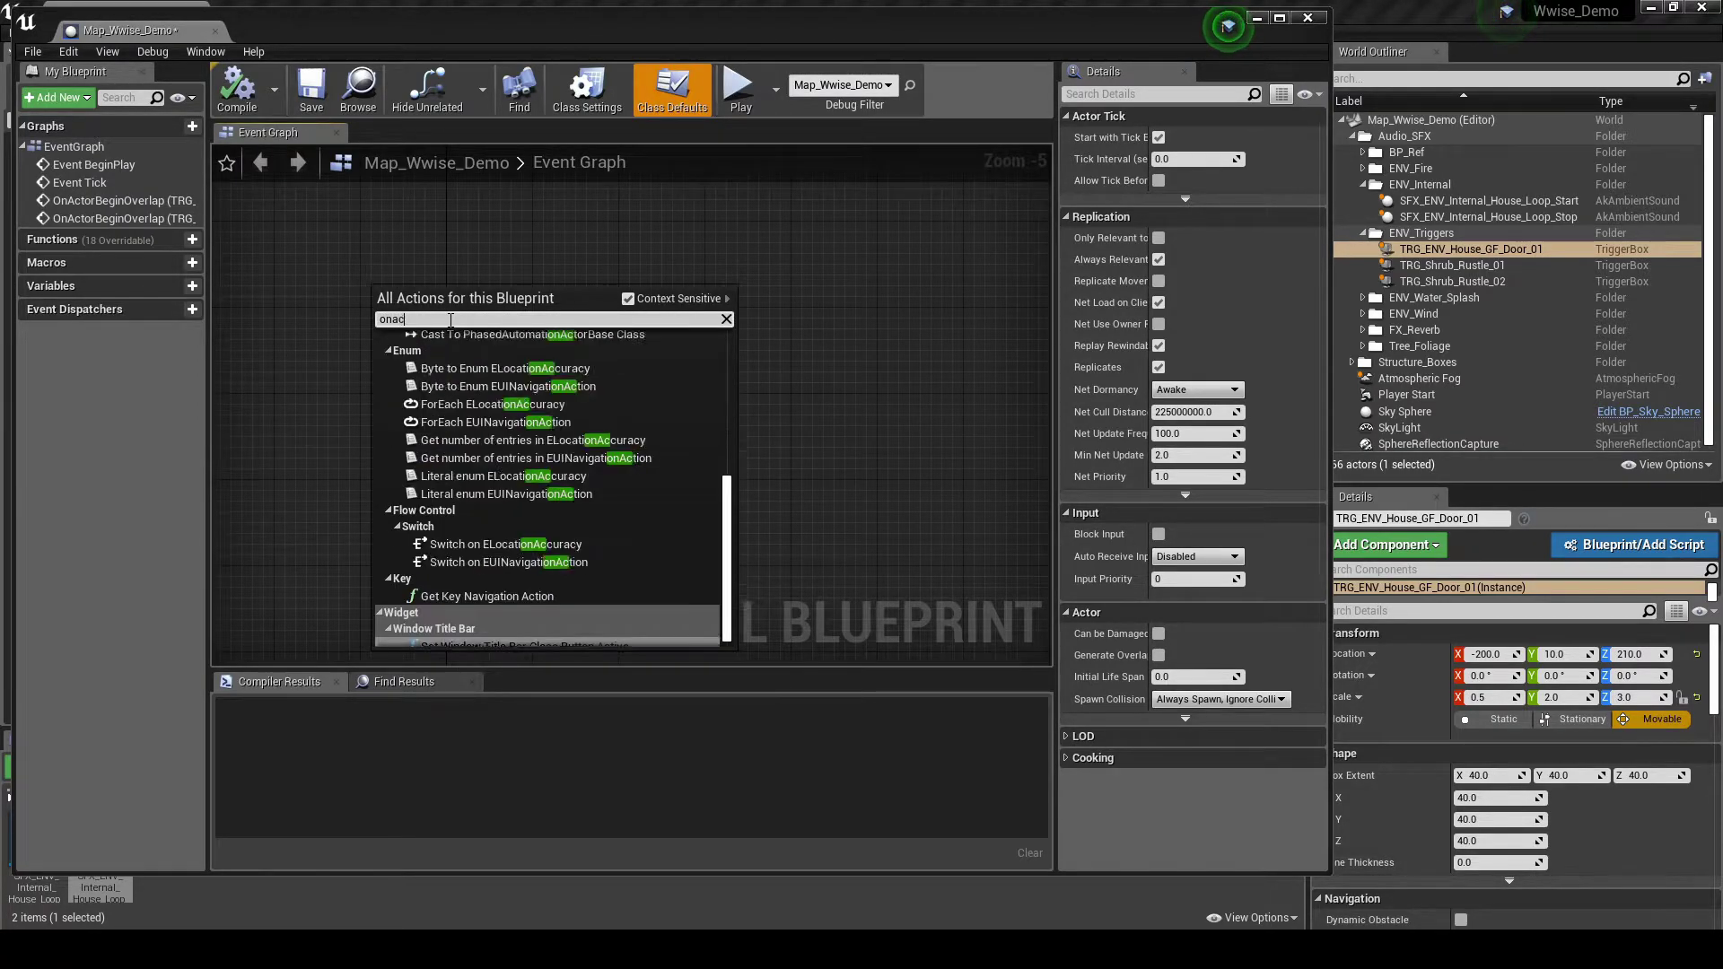
type("torbegin")
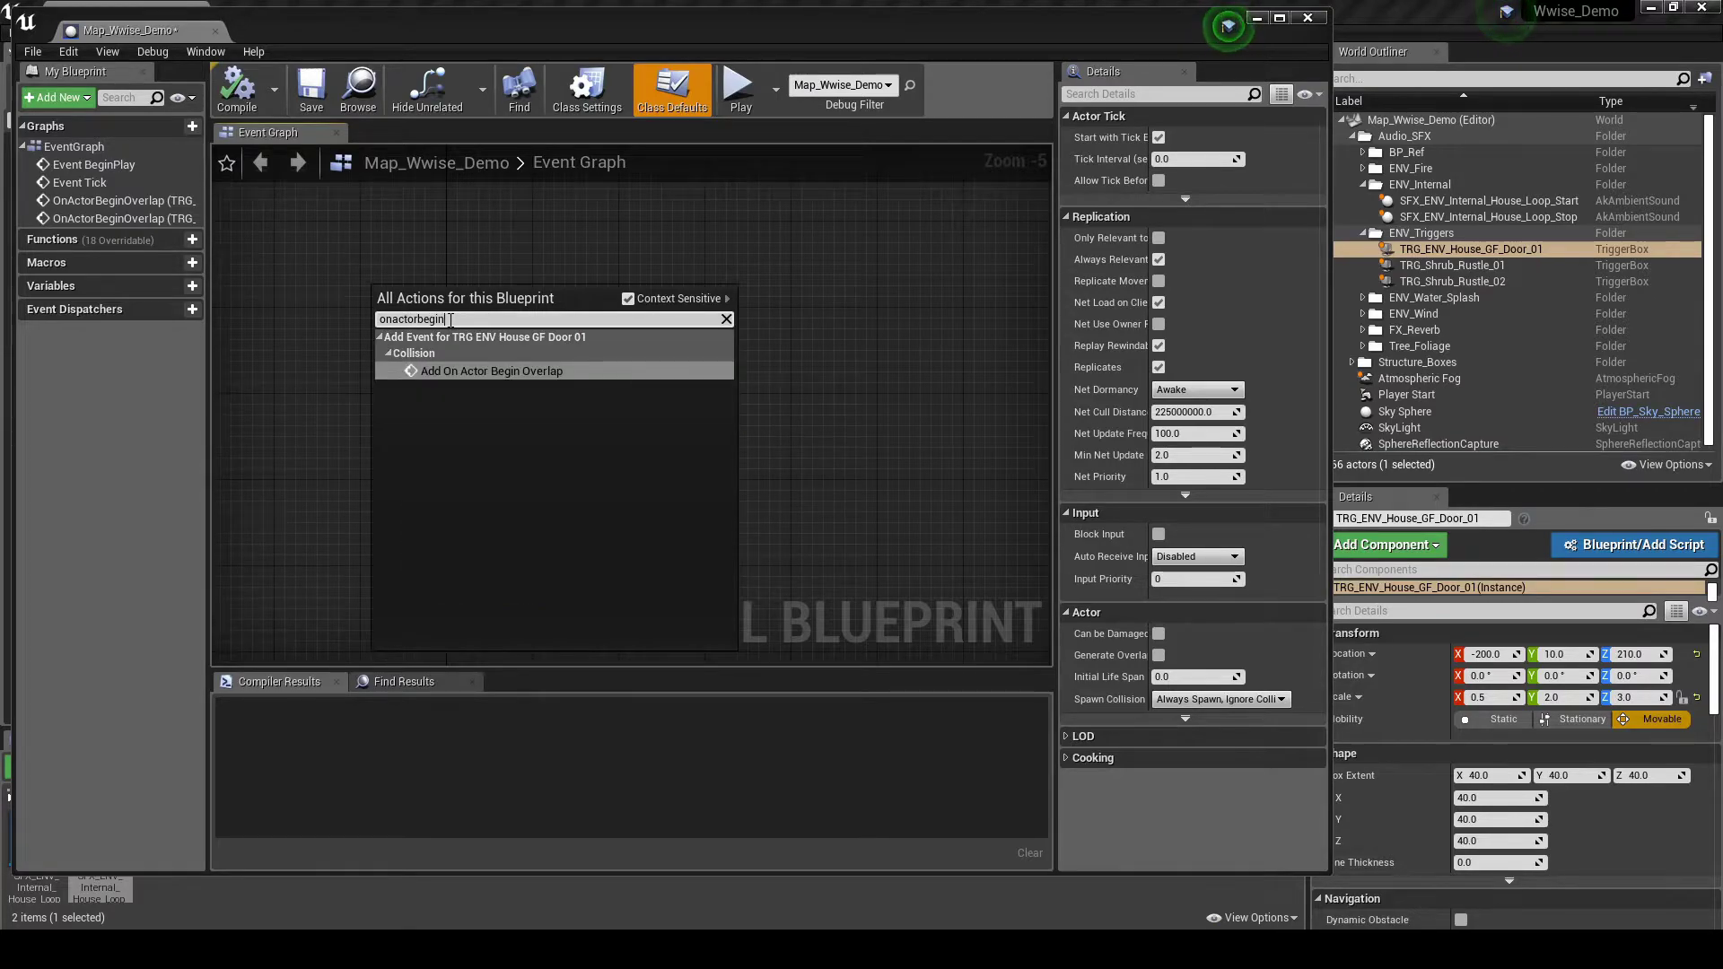
left_click(477, 372)
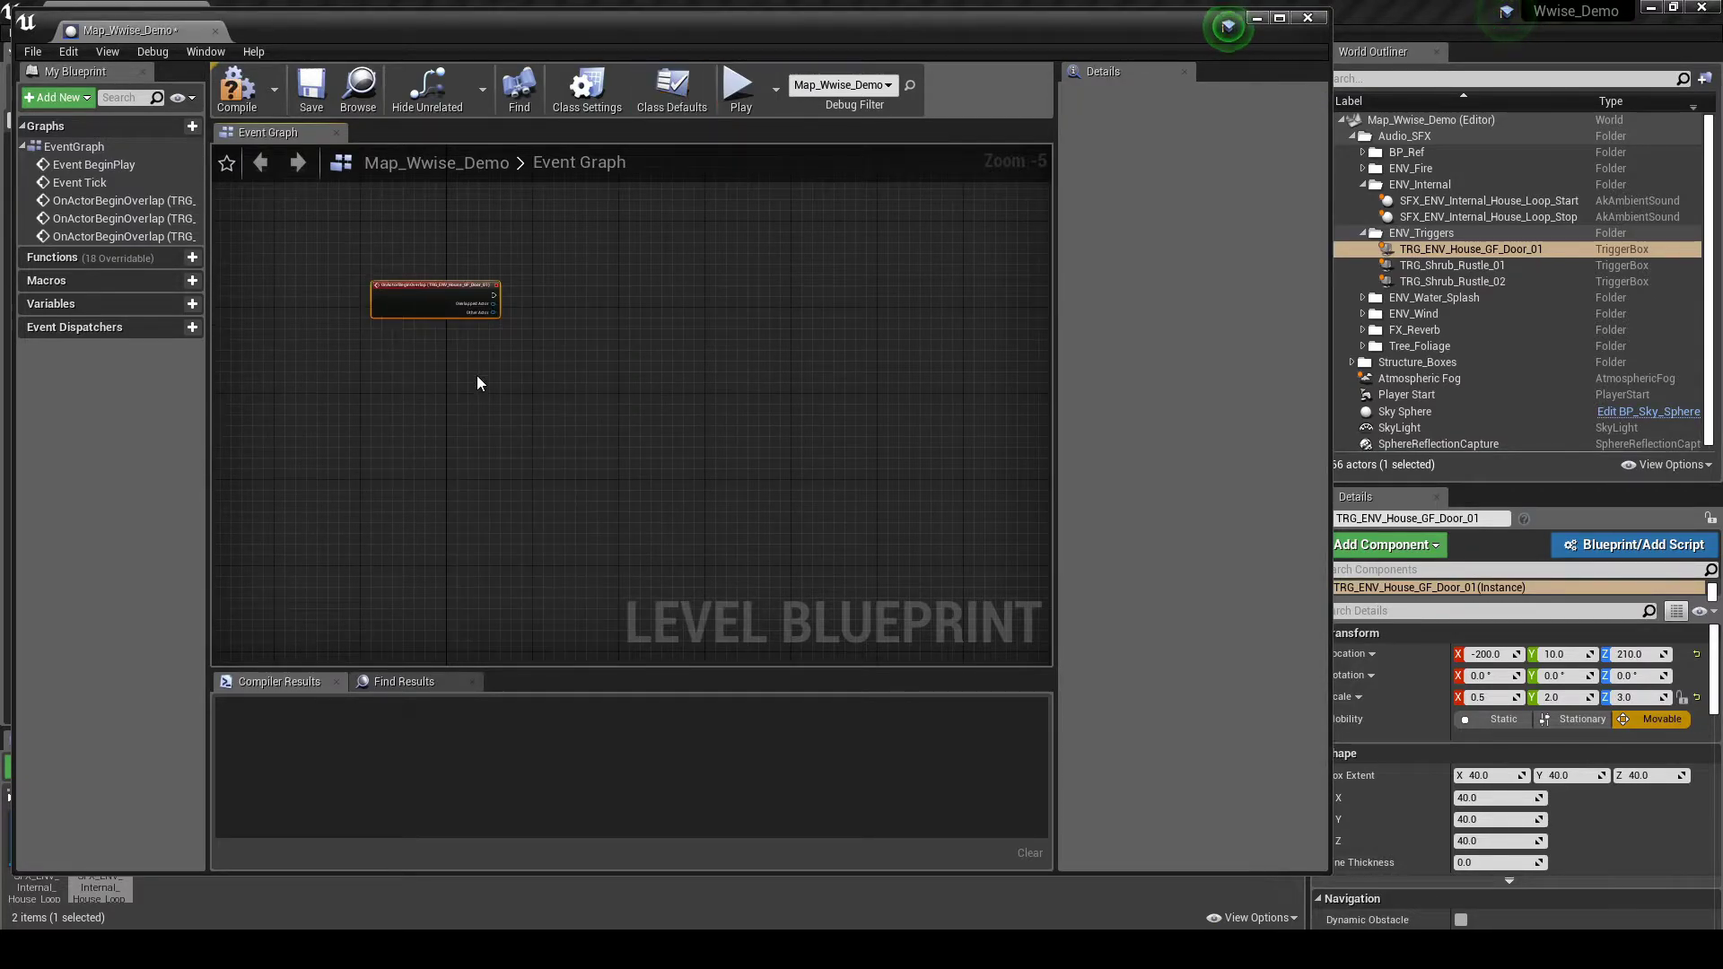
scroll(497, 313, "up", 1)
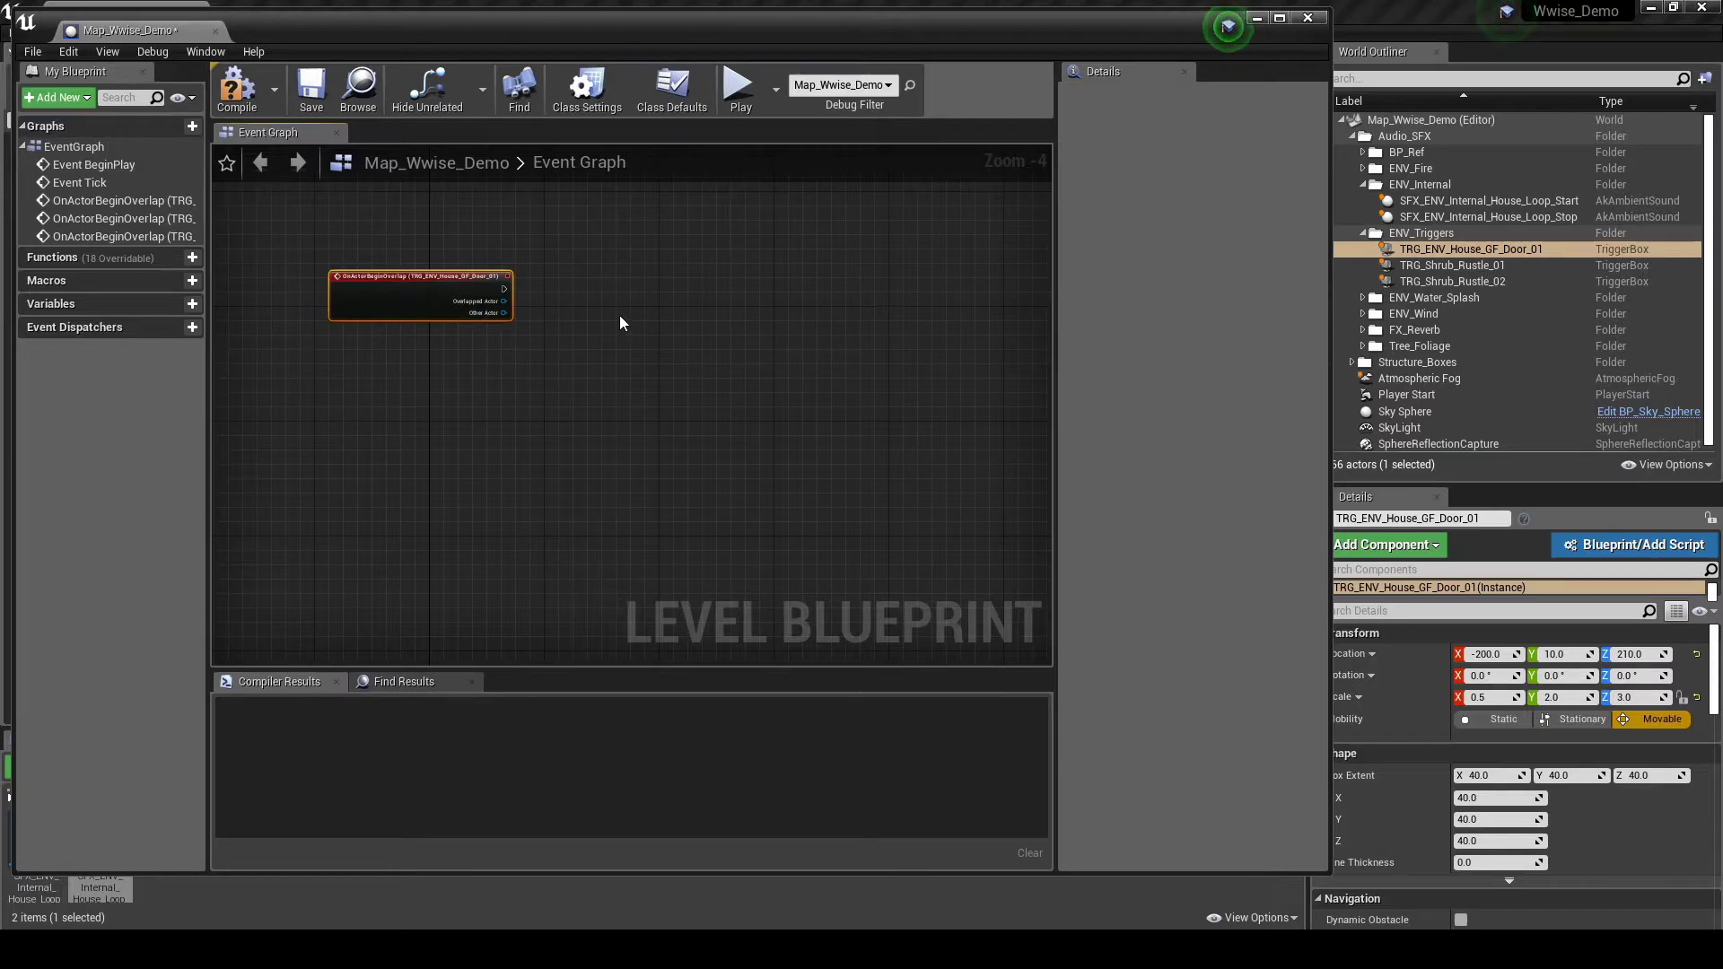
Add a Flip Flop node beside the overlap event.
right_click(592, 302)
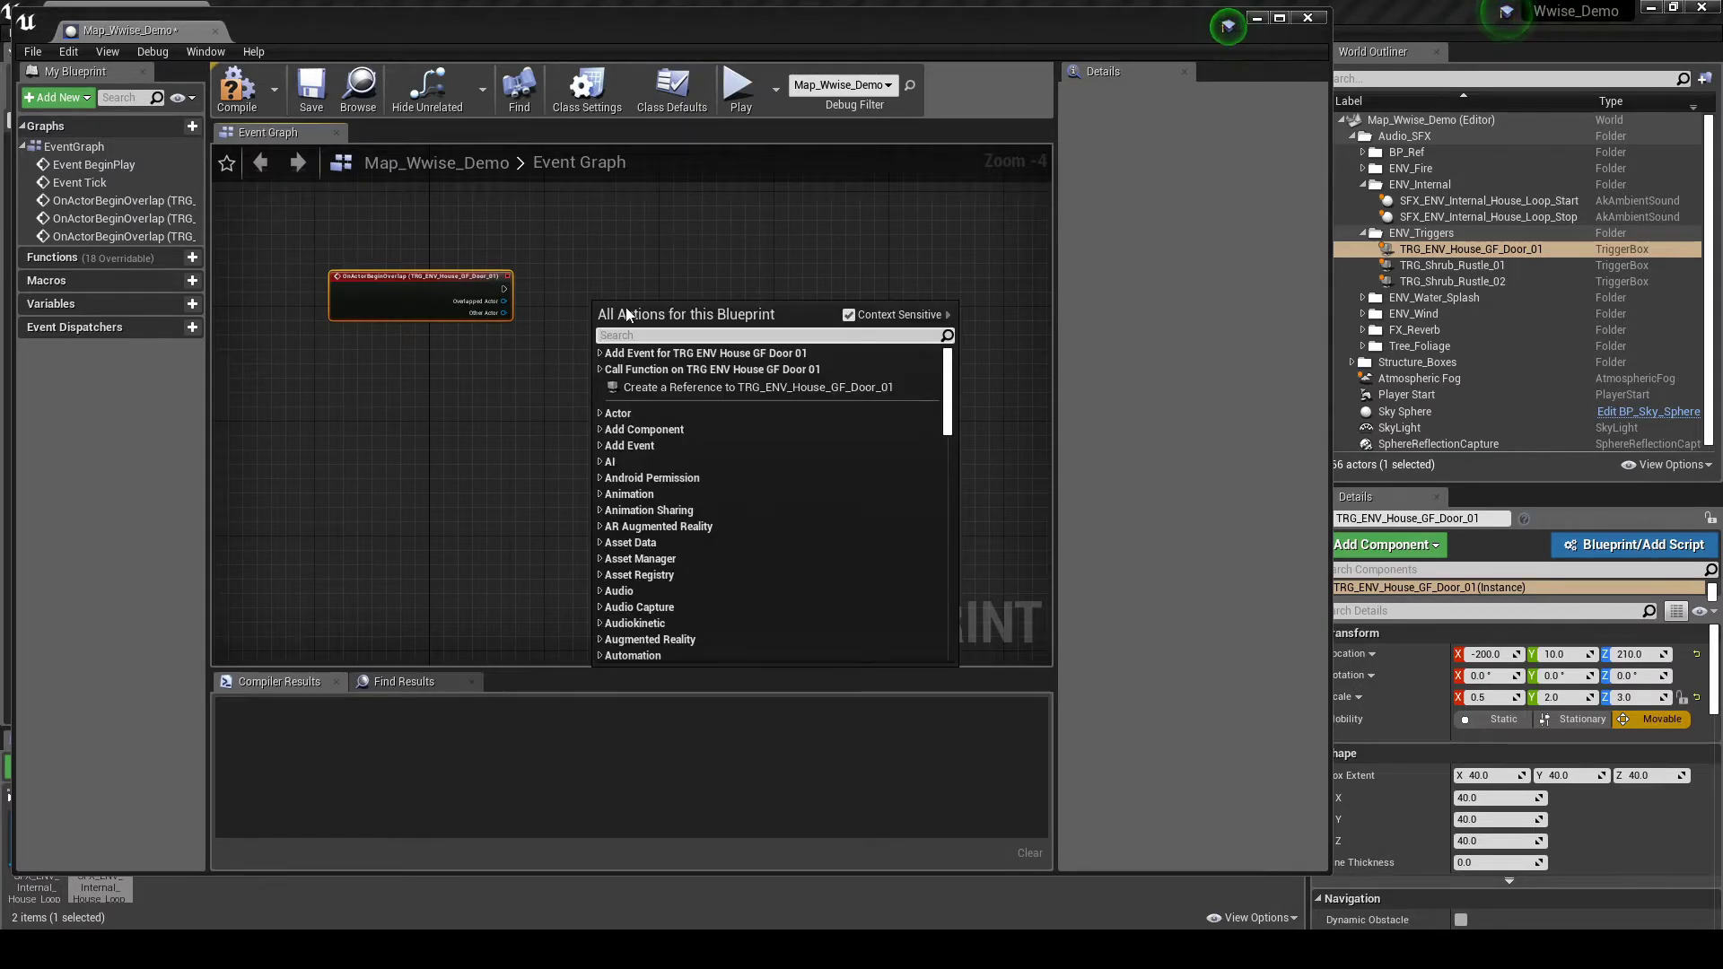
type("flipflop")
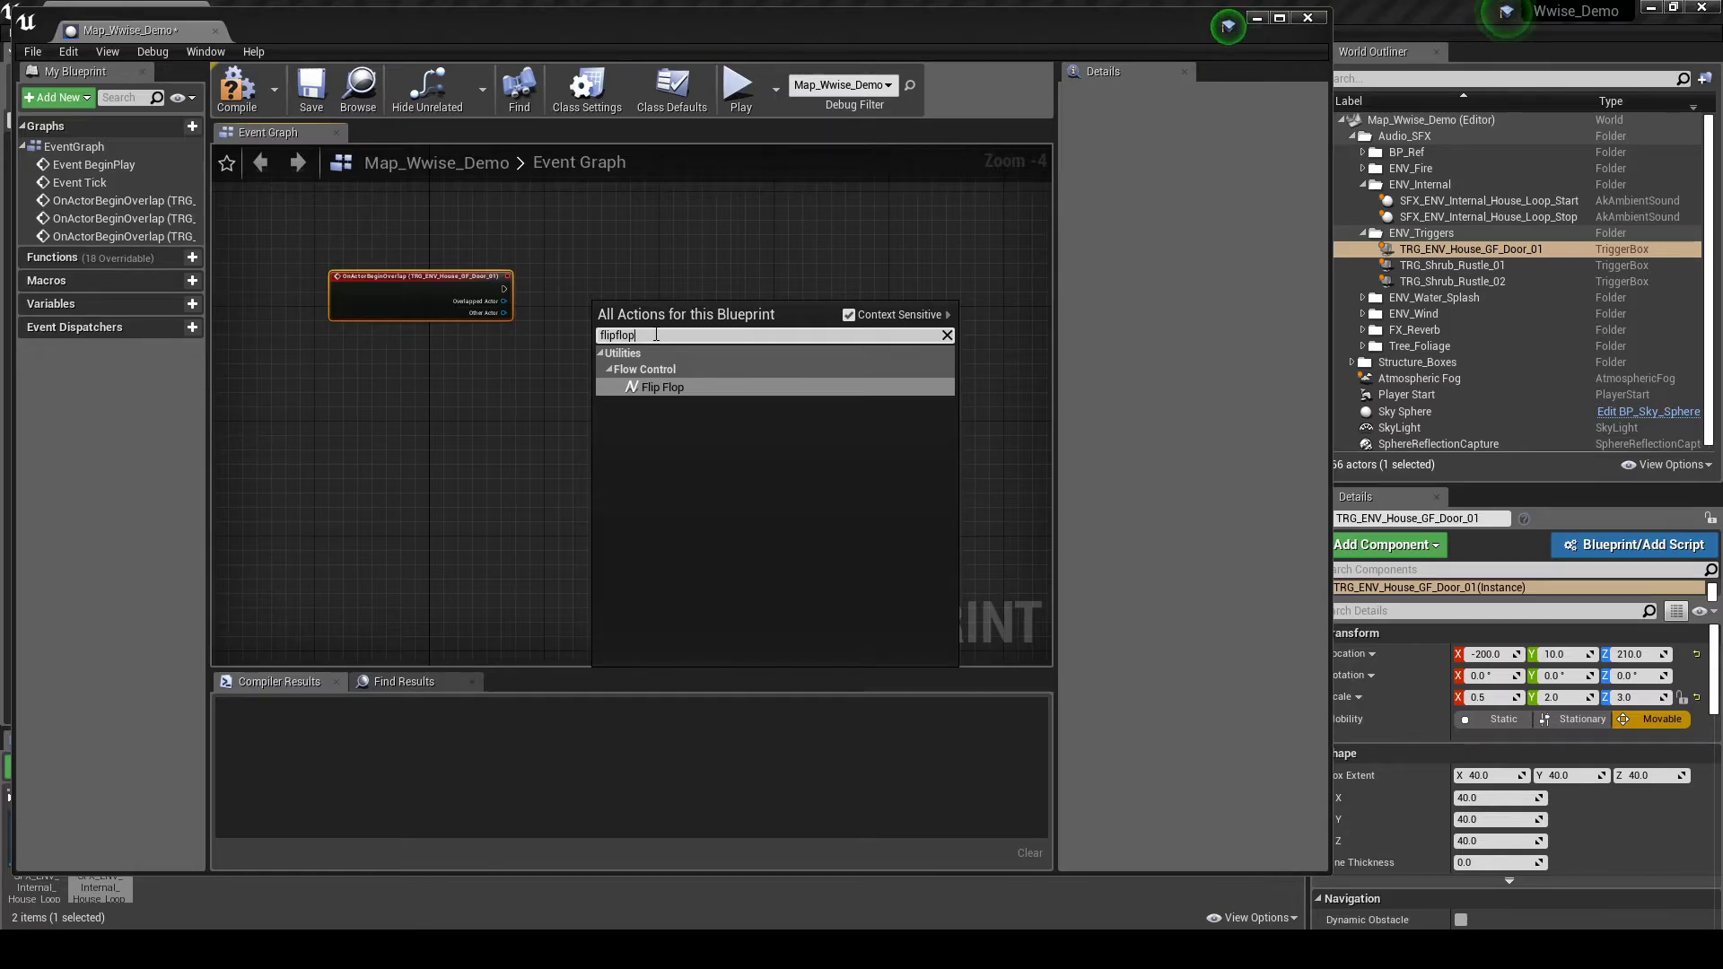
left_click(669, 390)
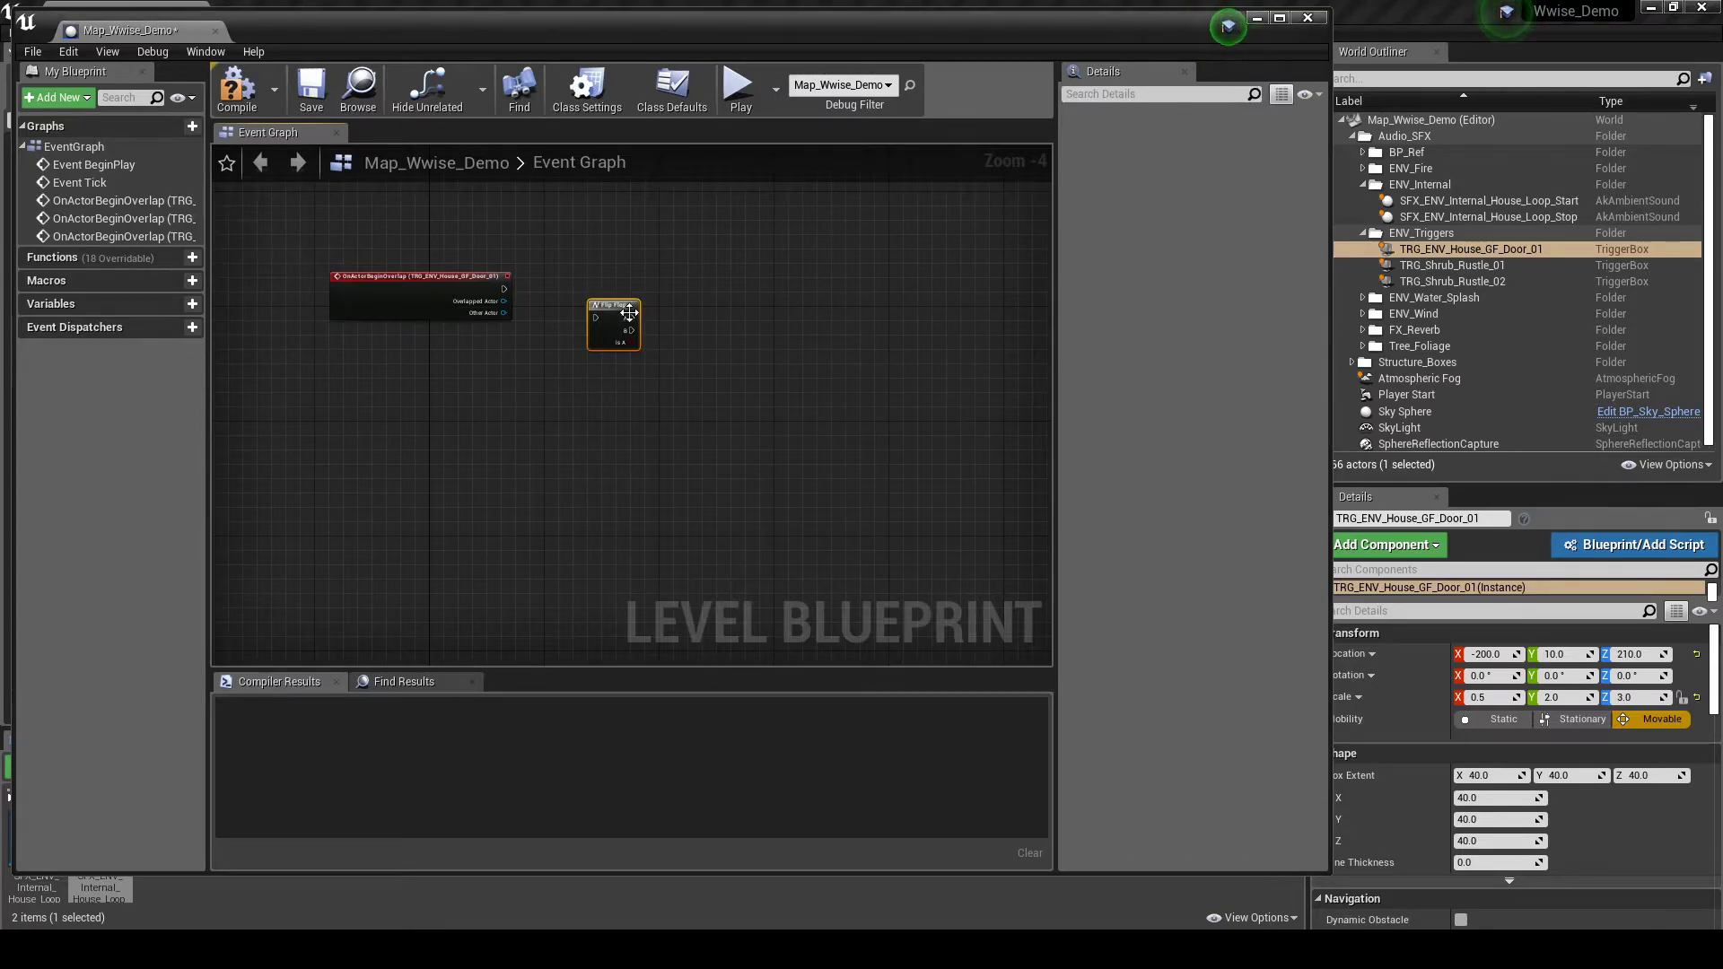
left_click_drag(629, 312, 569, 283)
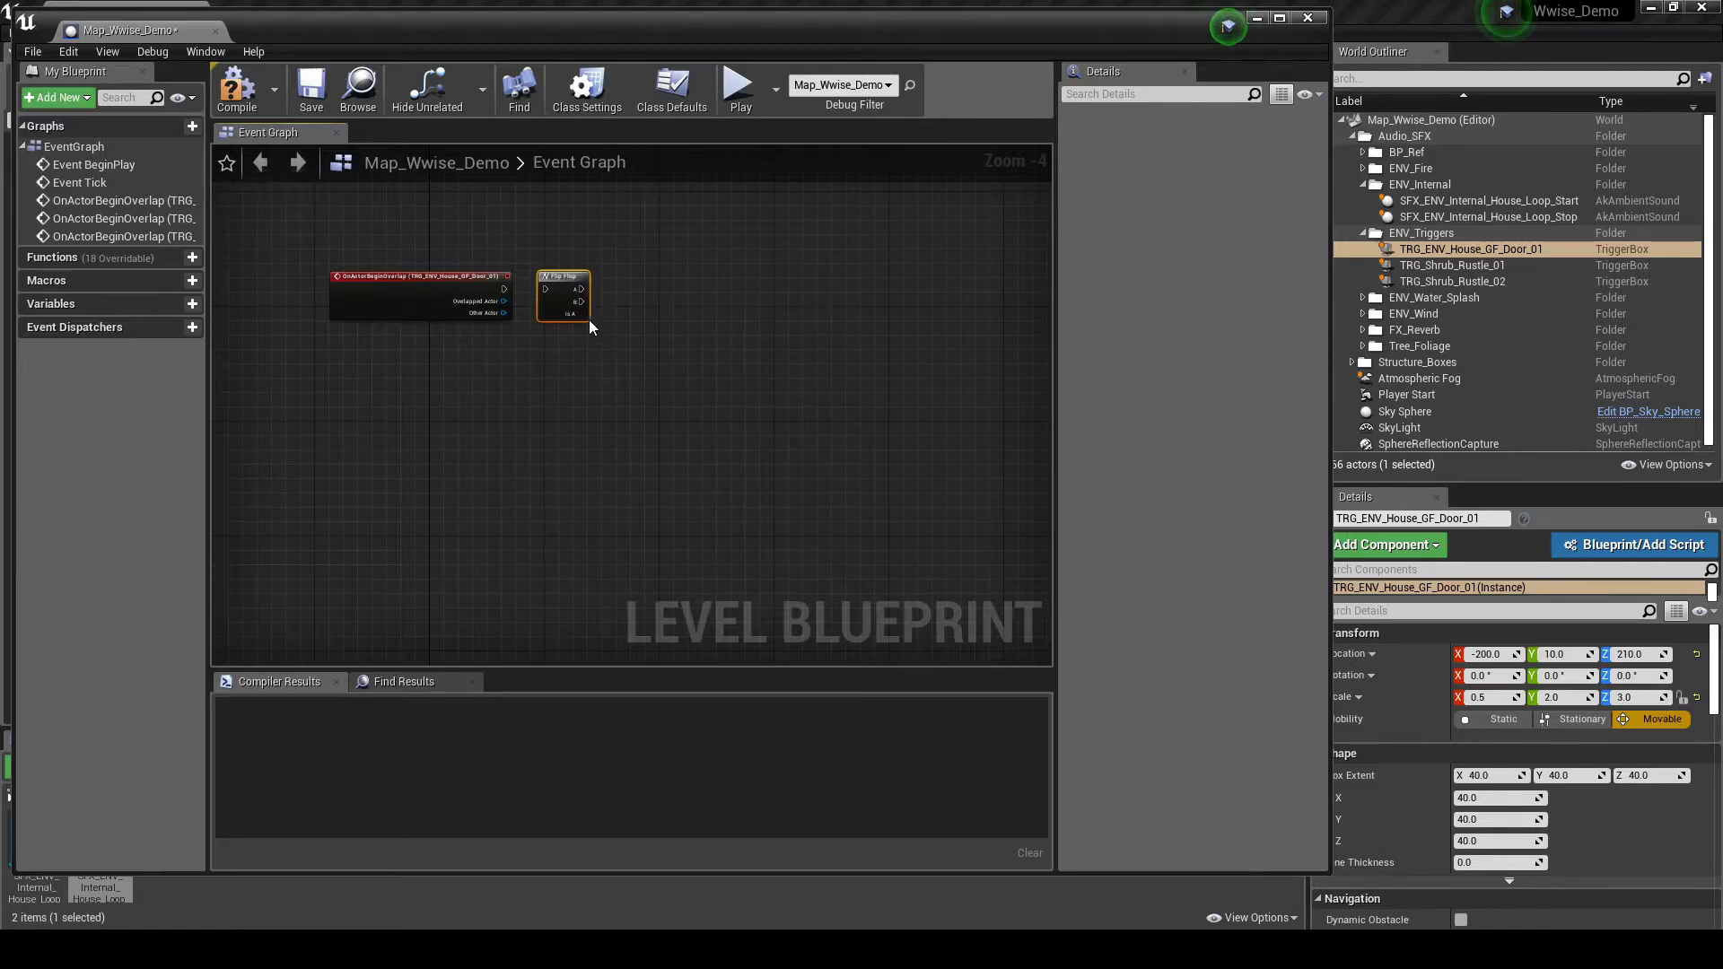
Add a Post Event node set to SFX_ENV_Internal_House_Loop_Start, plus a reference to its sound actor.
right_click(658, 284)
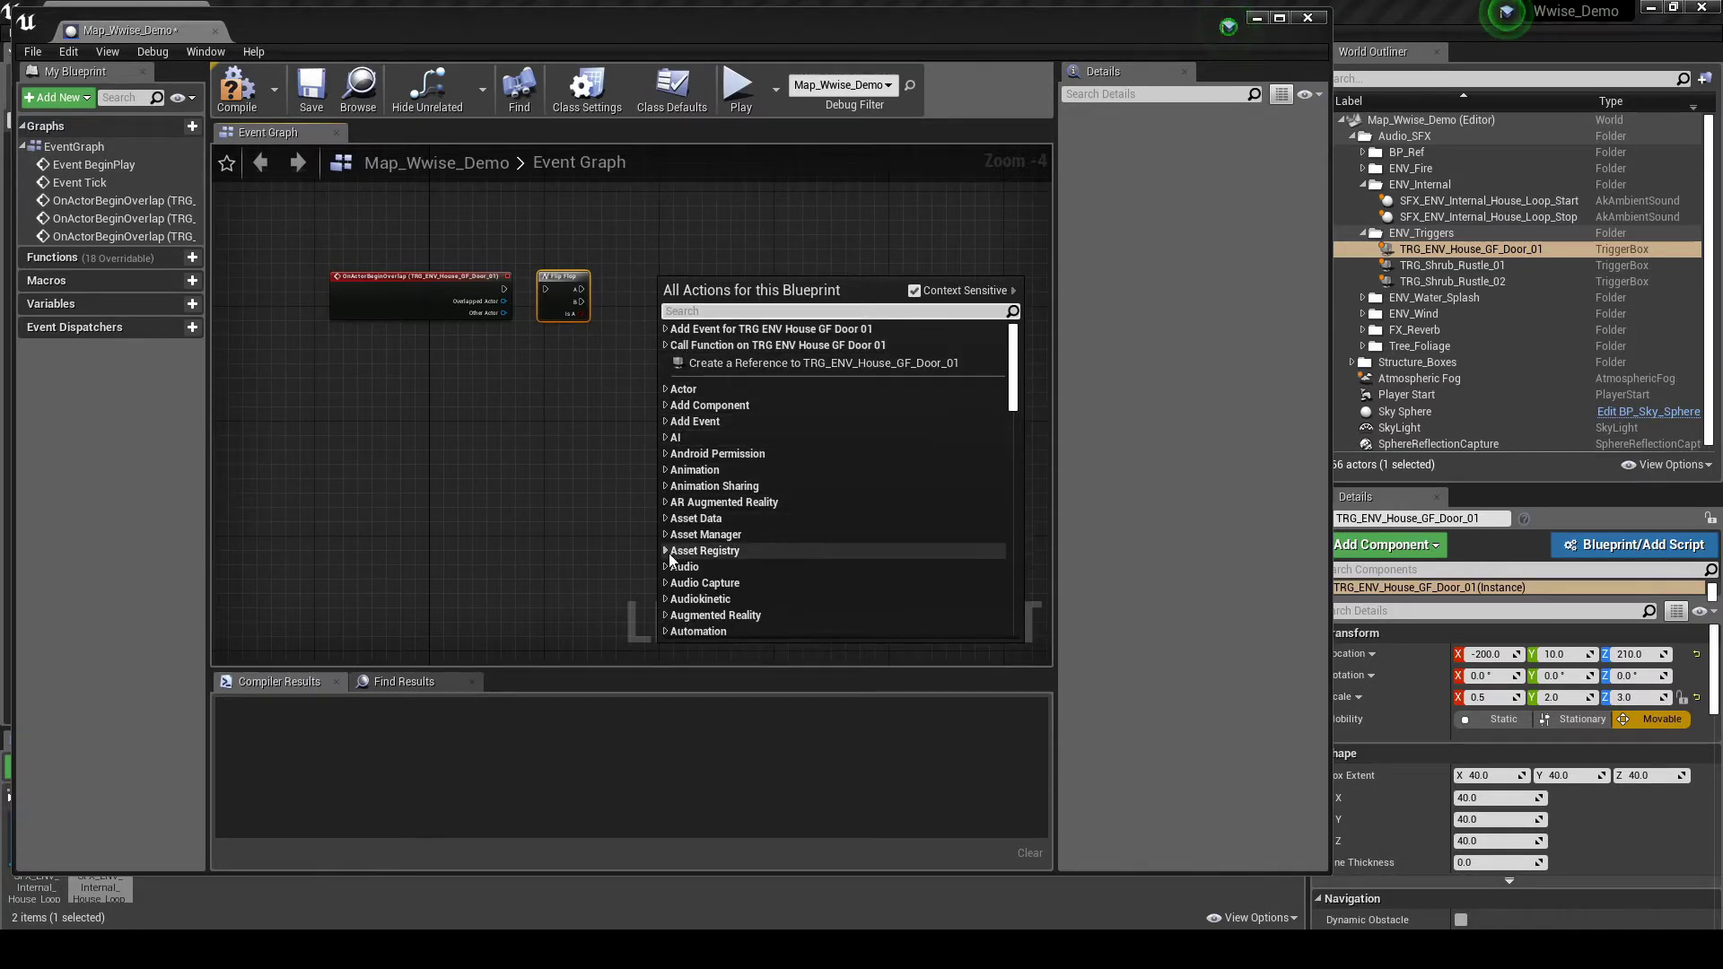
left_click(666, 597)
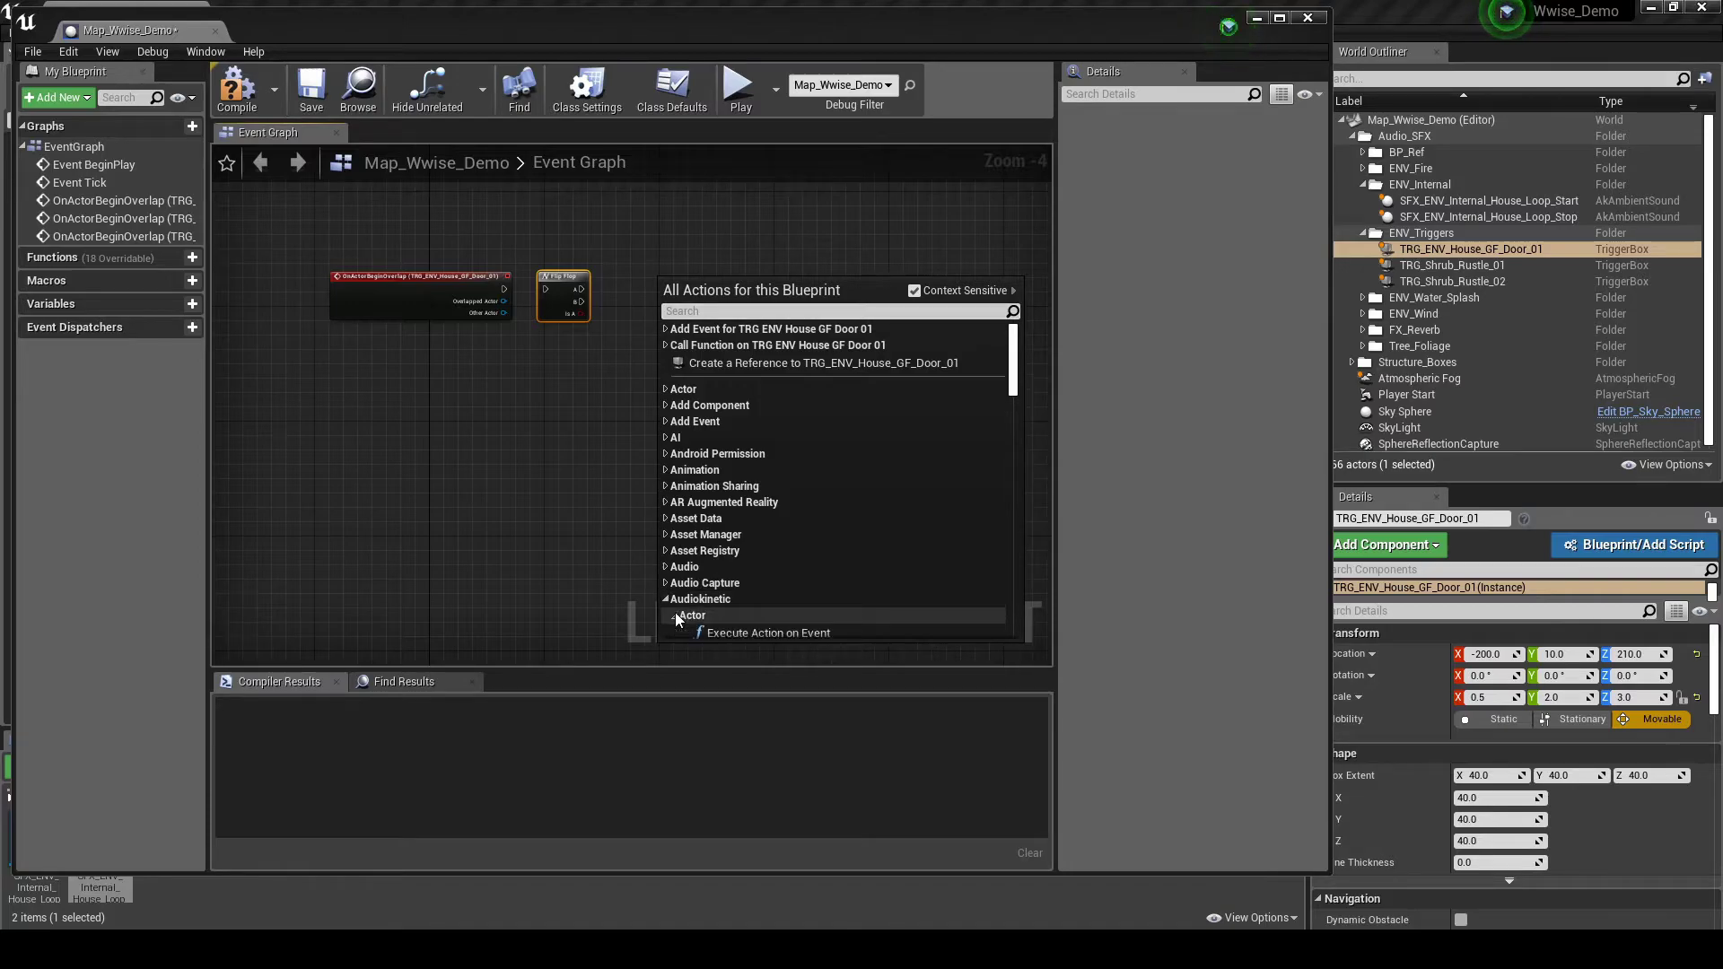
scroll(865, 447, "down", 4)
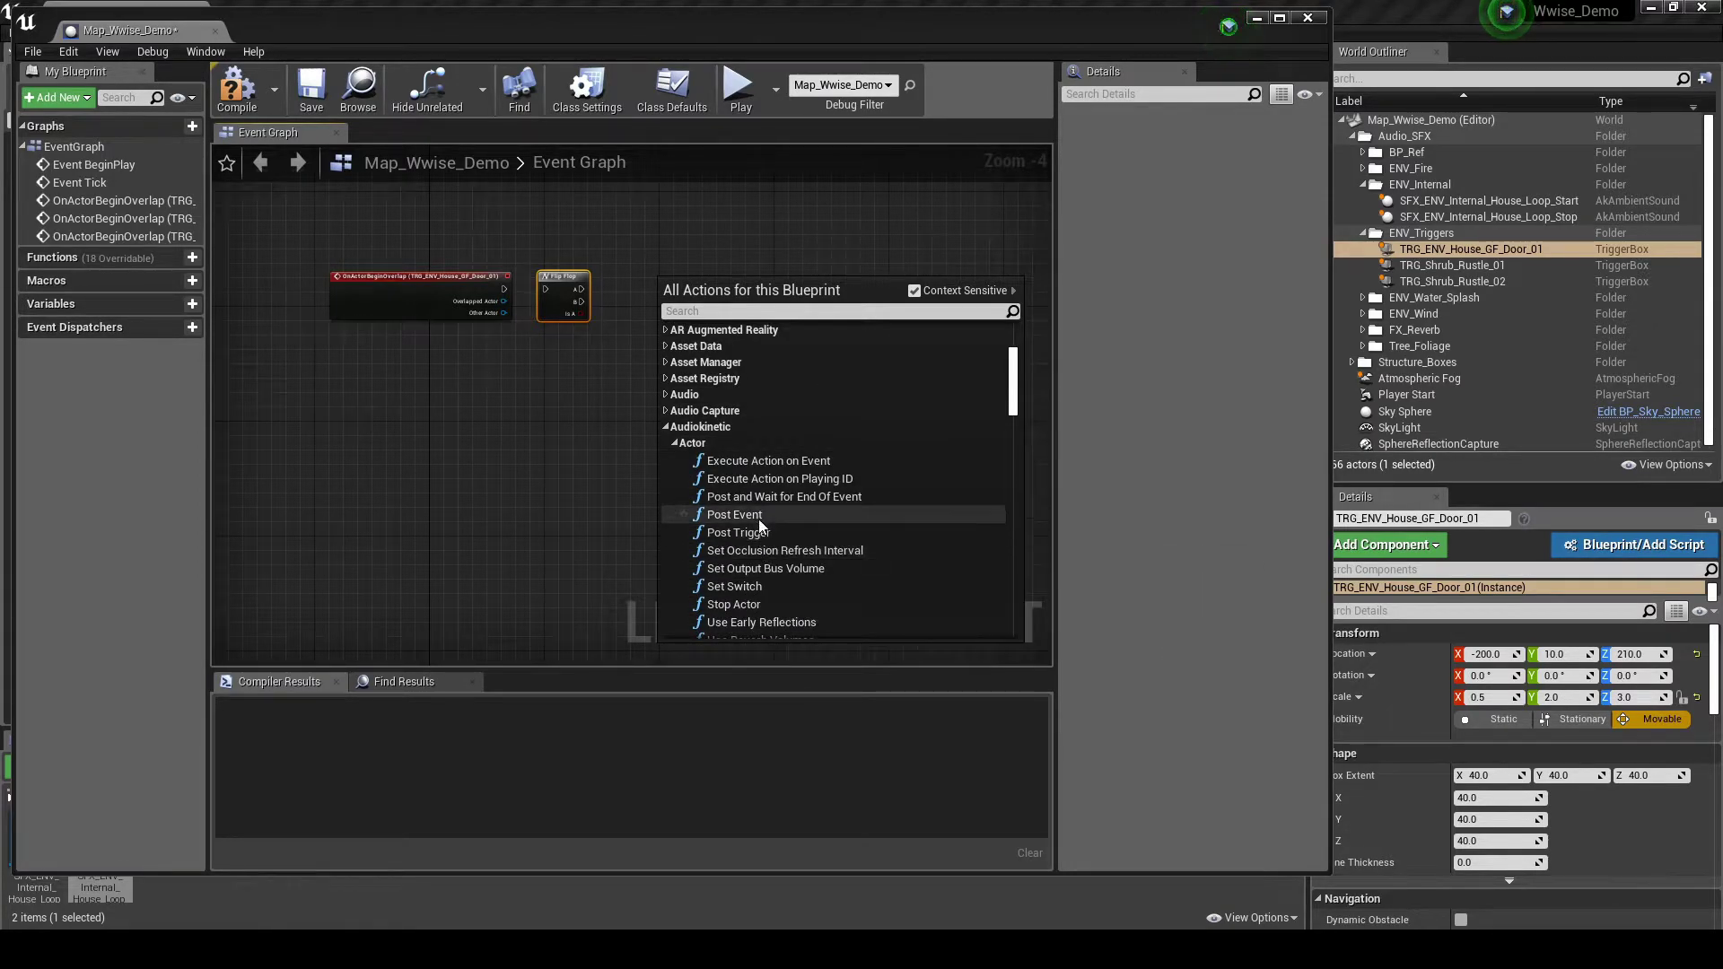
left_click(758, 517)
left_click_drag(719, 330, 760, 237)
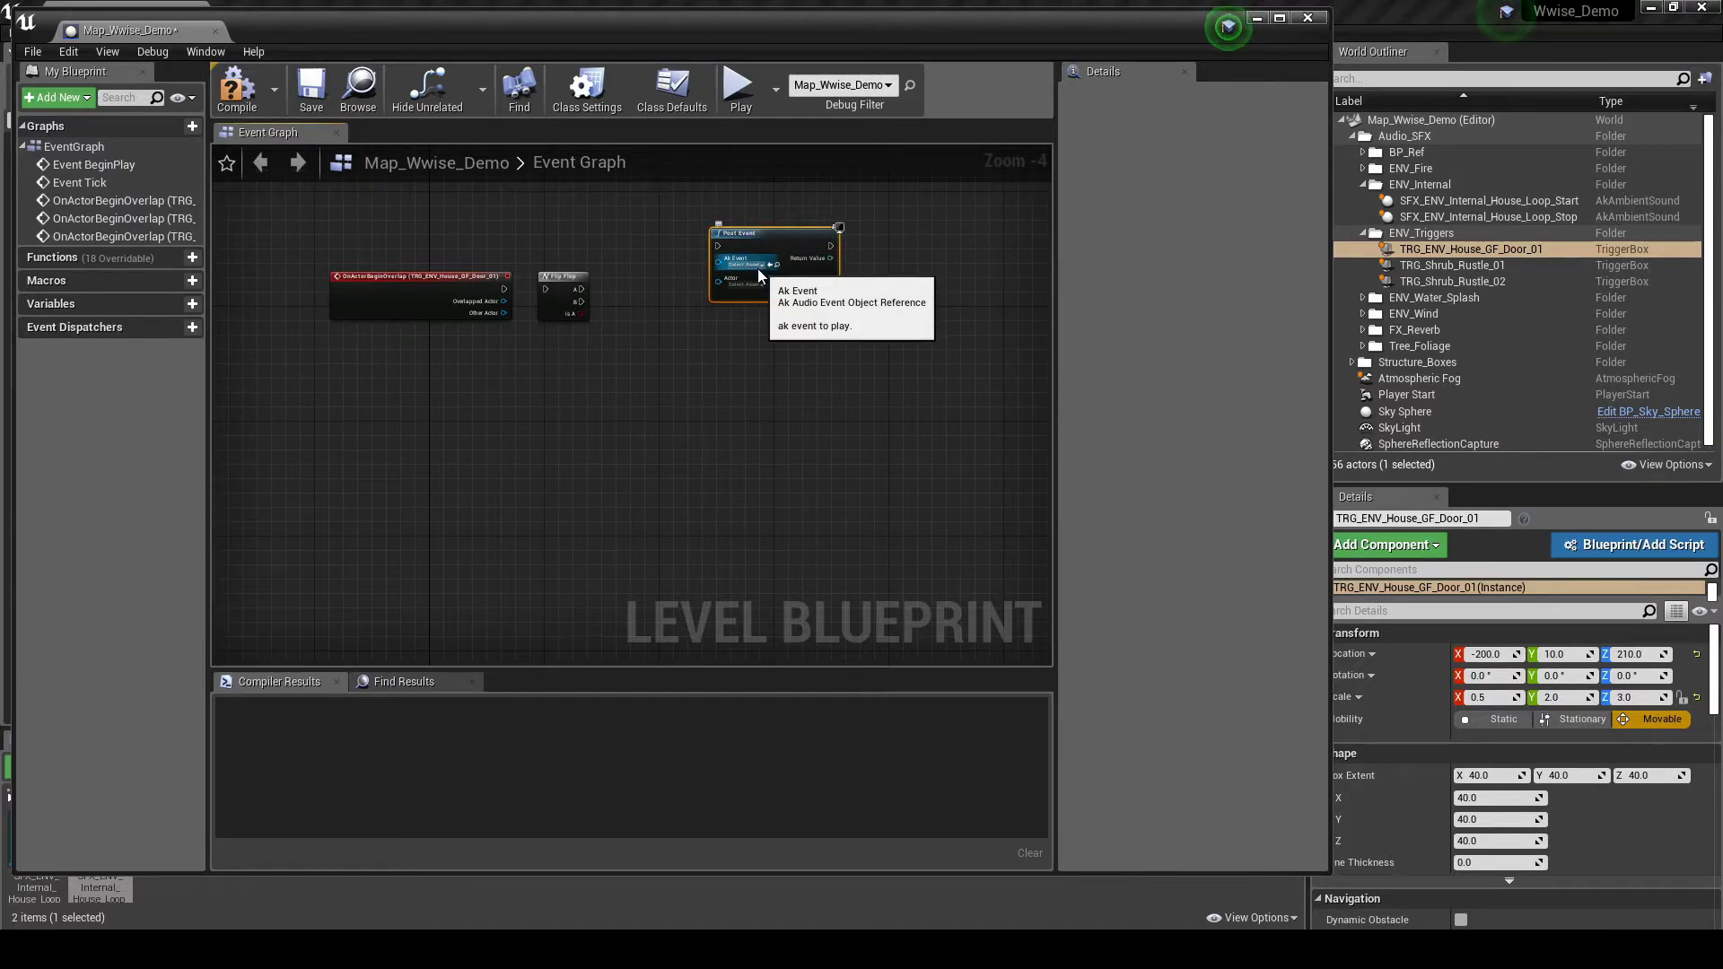
left_click(744, 264)
type("internal")
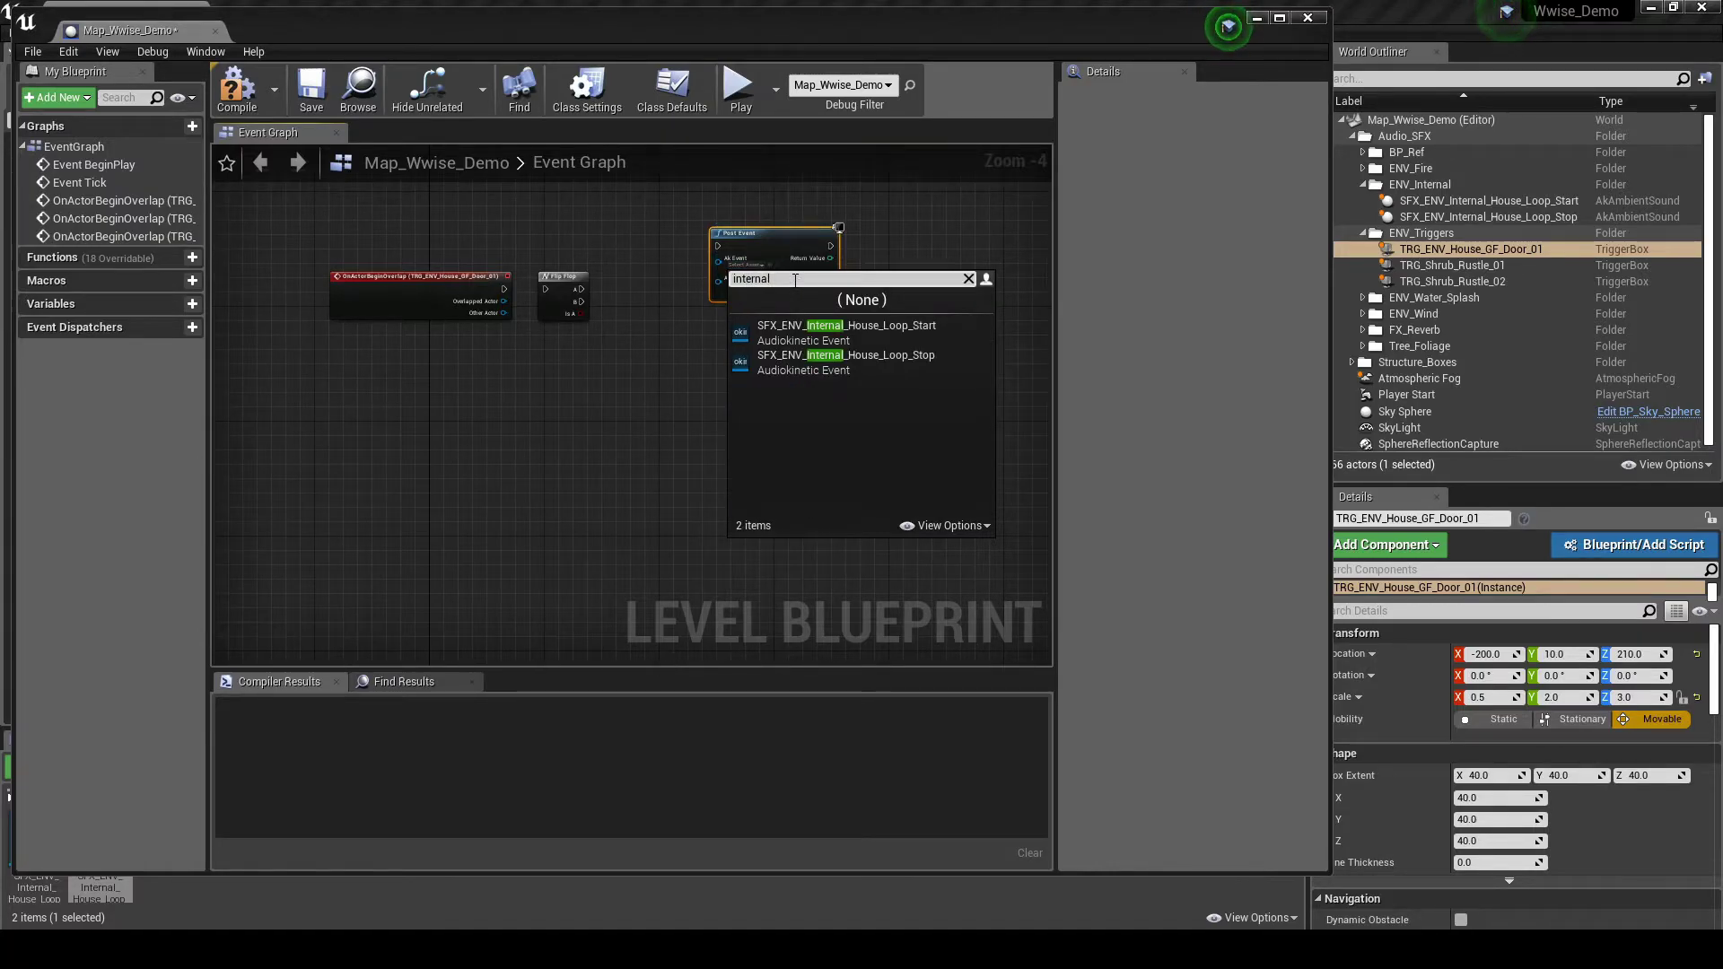
left_click(823, 329)
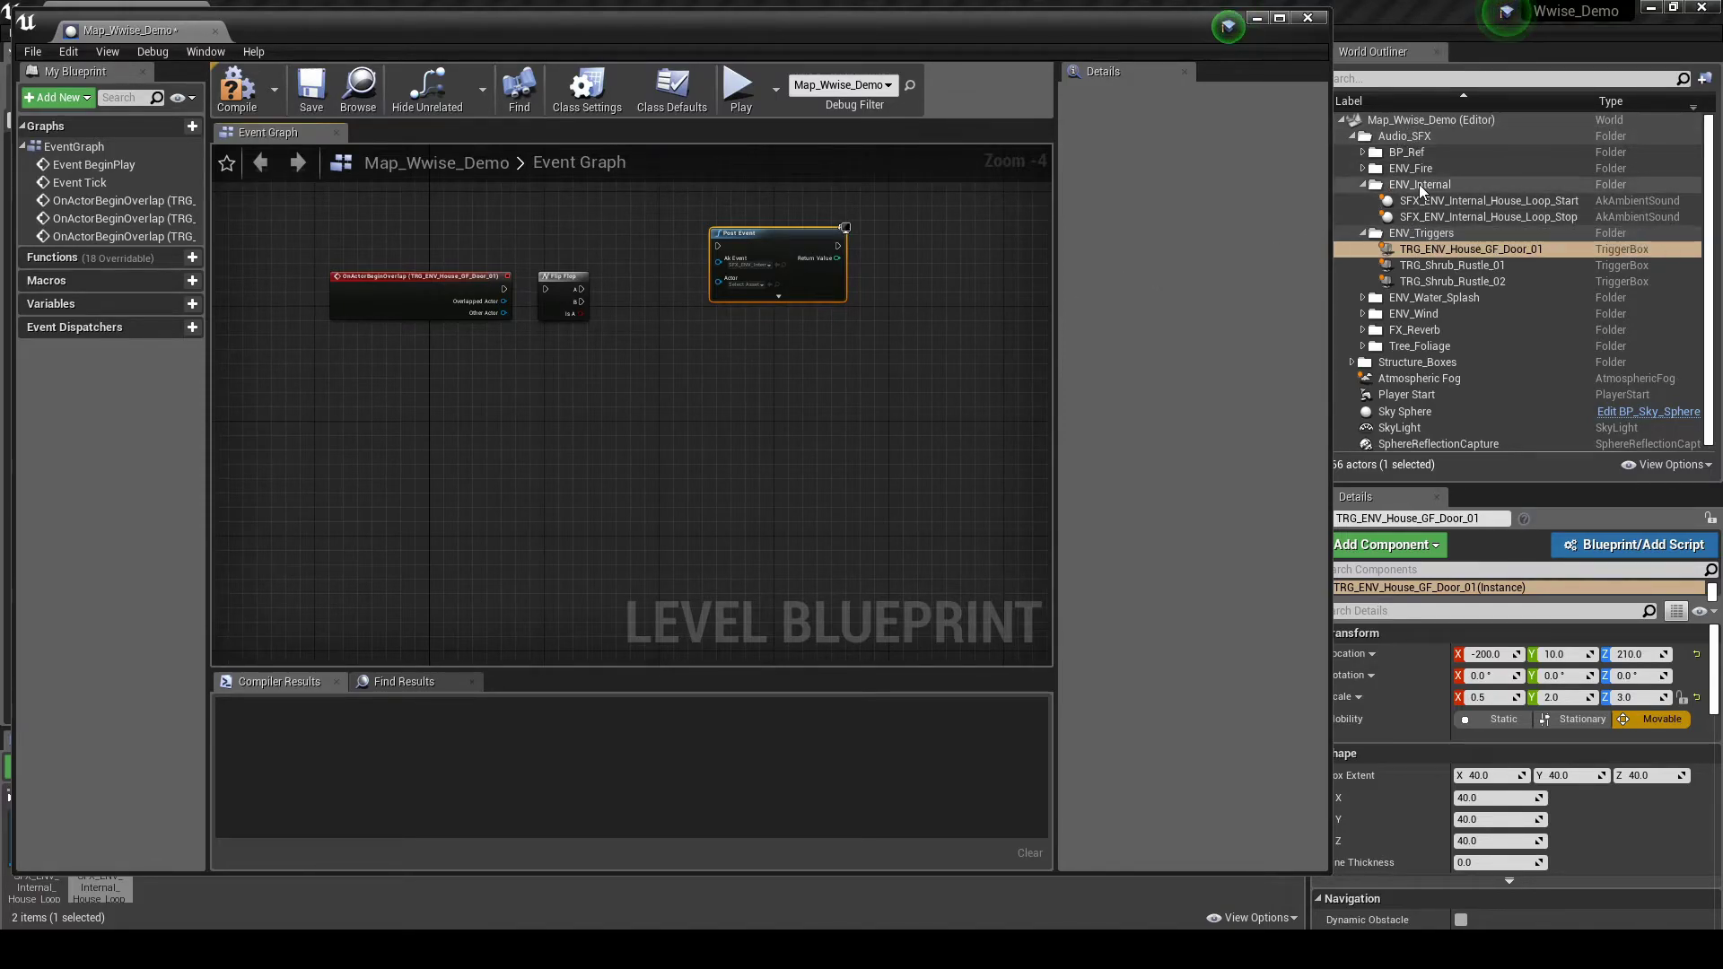
left_click_drag(1434, 202, 645, 298)
Add a second Post Event node below the first, set to an Internal House Loop event.
left_click_drag(775, 231, 869, 216)
right_click(839, 357)
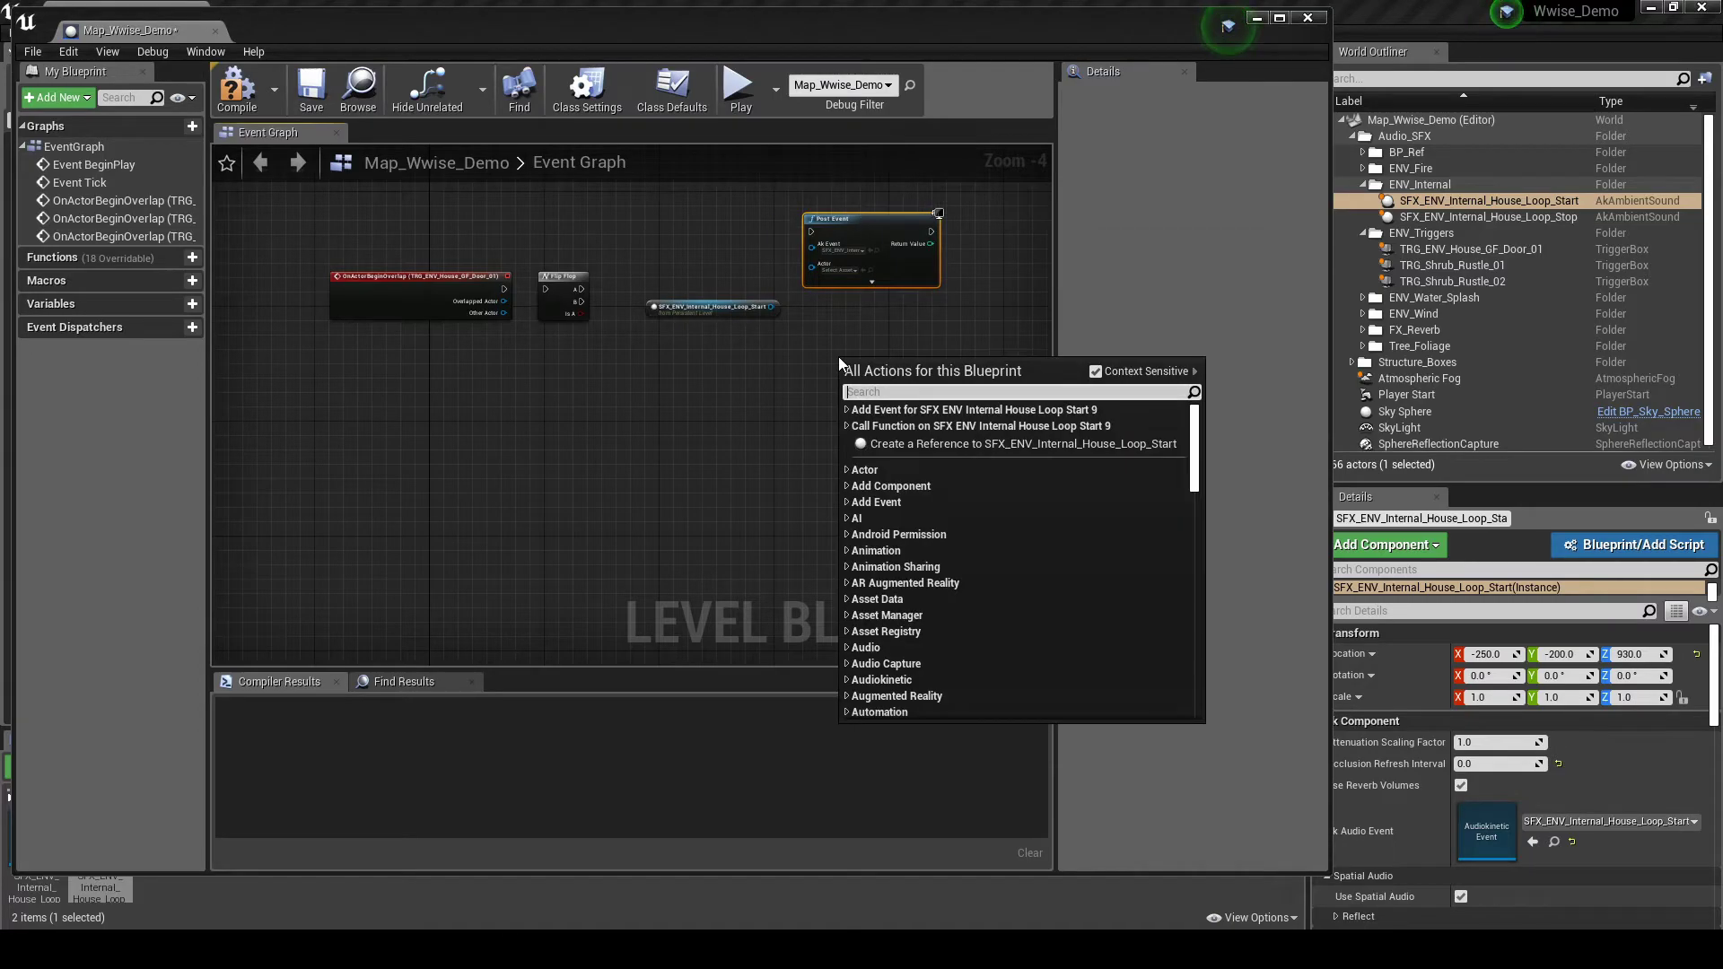
left_click(849, 679)
scroll(849, 678, "down", 3)
left_click(869, 581)
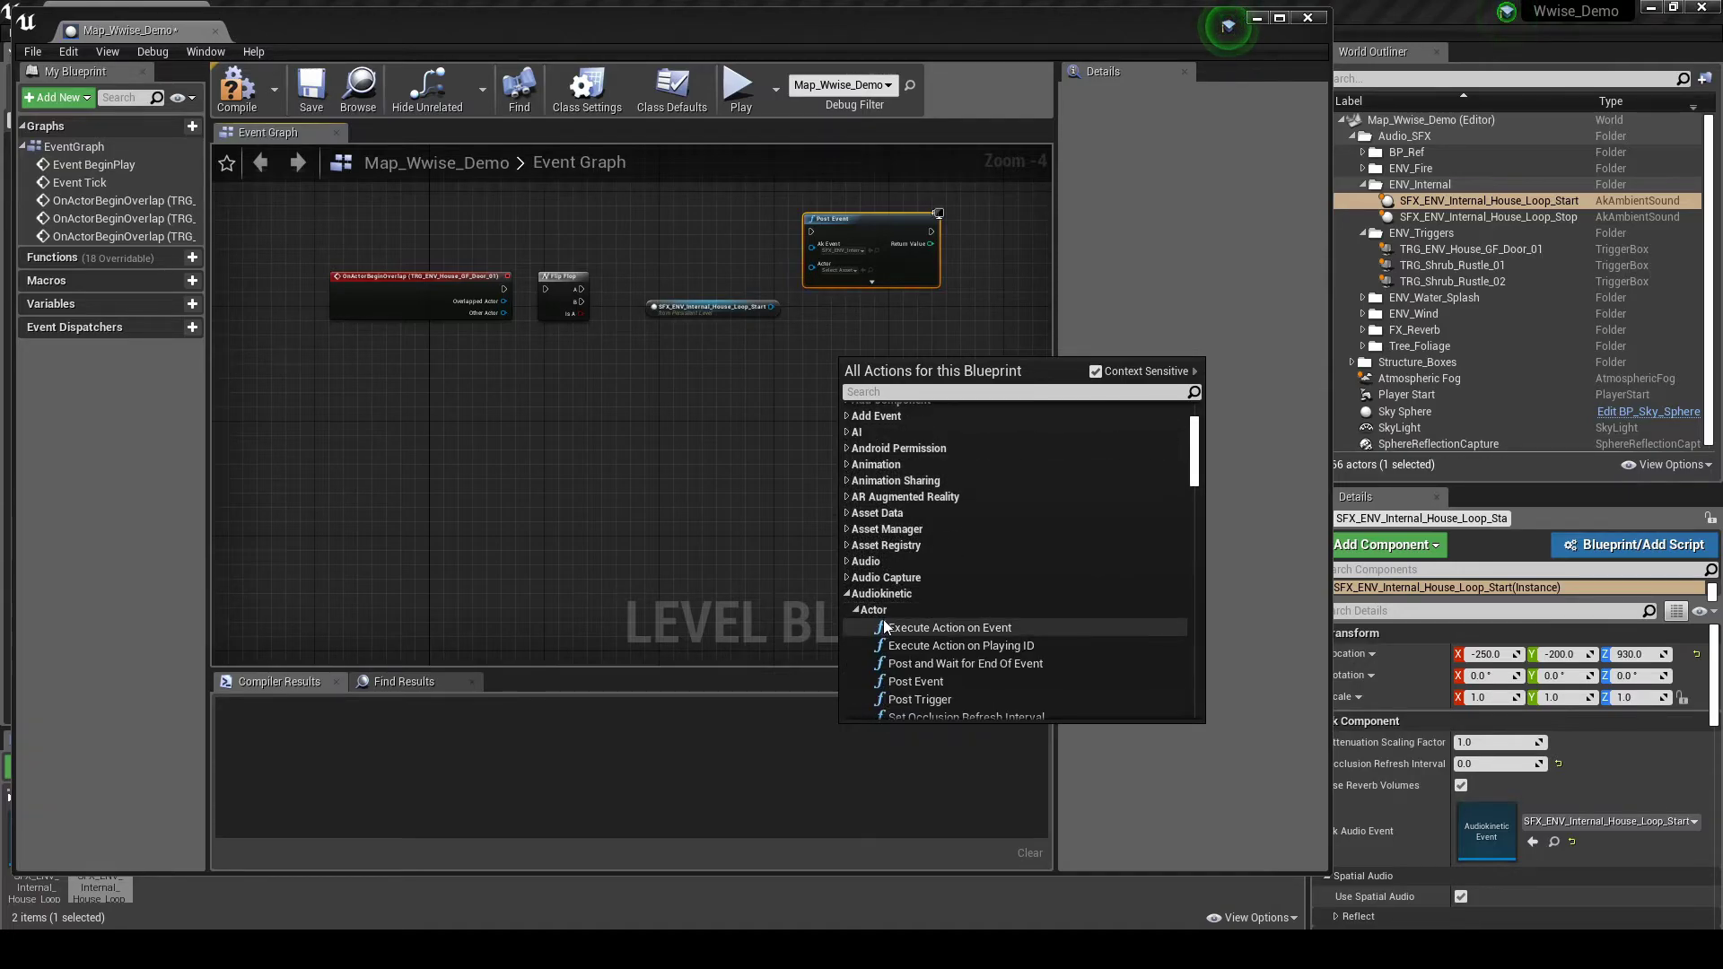
left_click(916, 654)
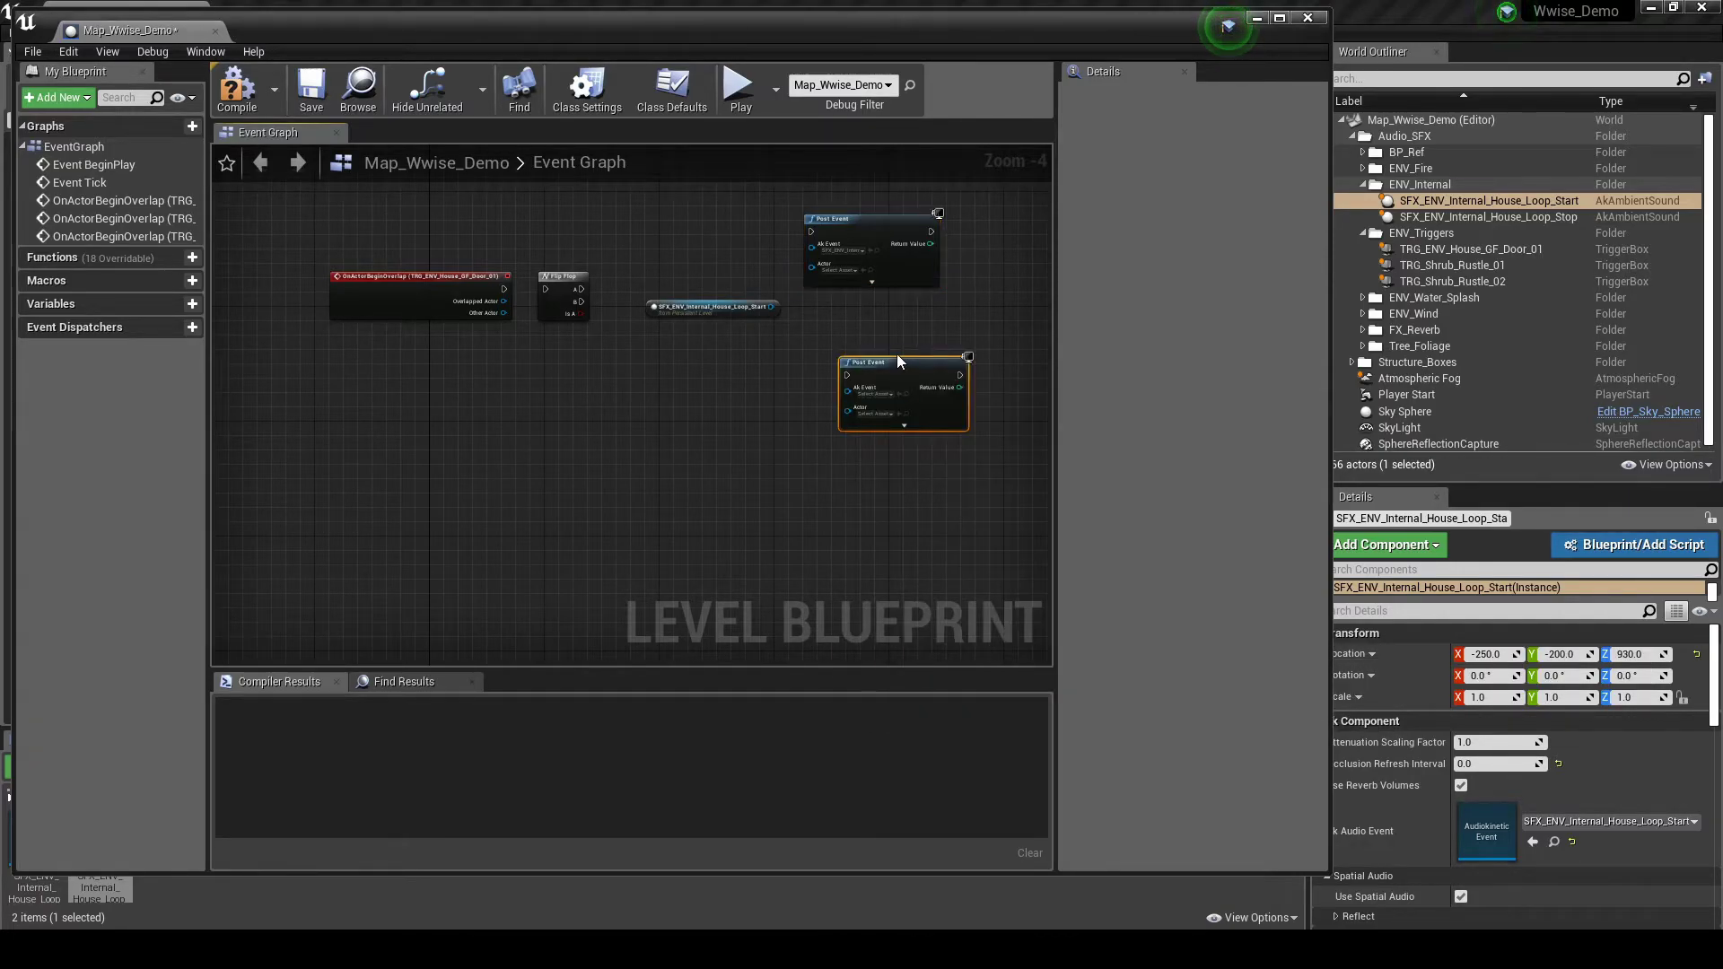
left_click_drag(897, 359, 876, 366)
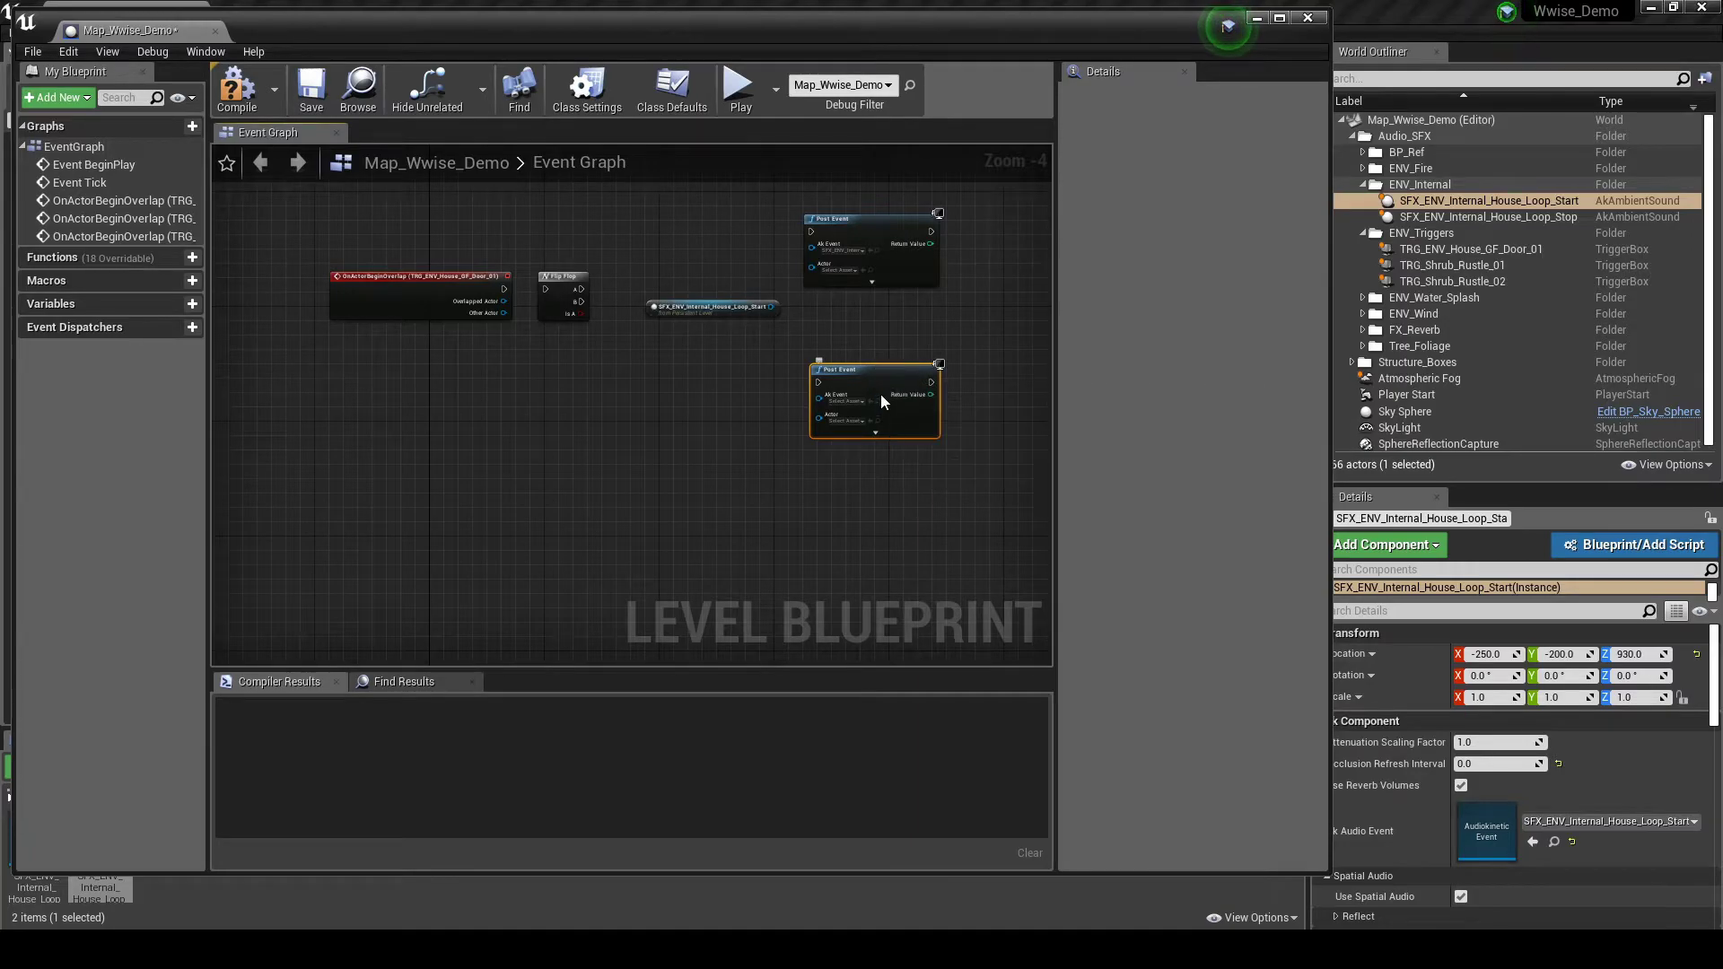
left_click(863, 404)
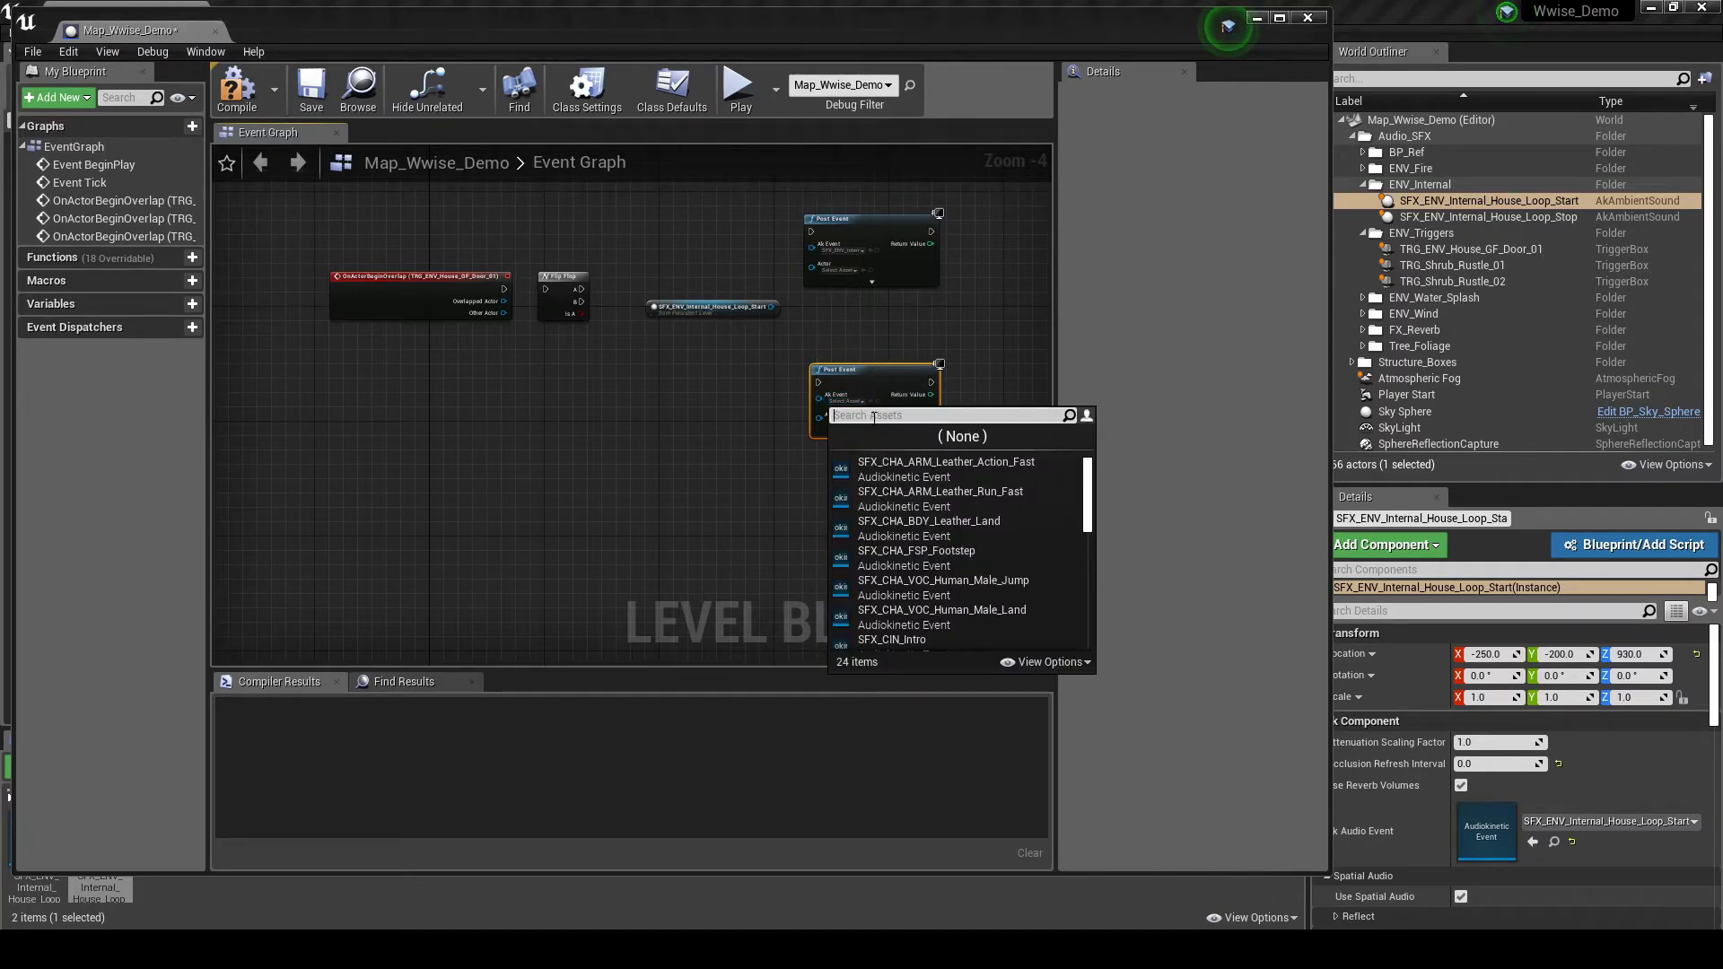
type("intern")
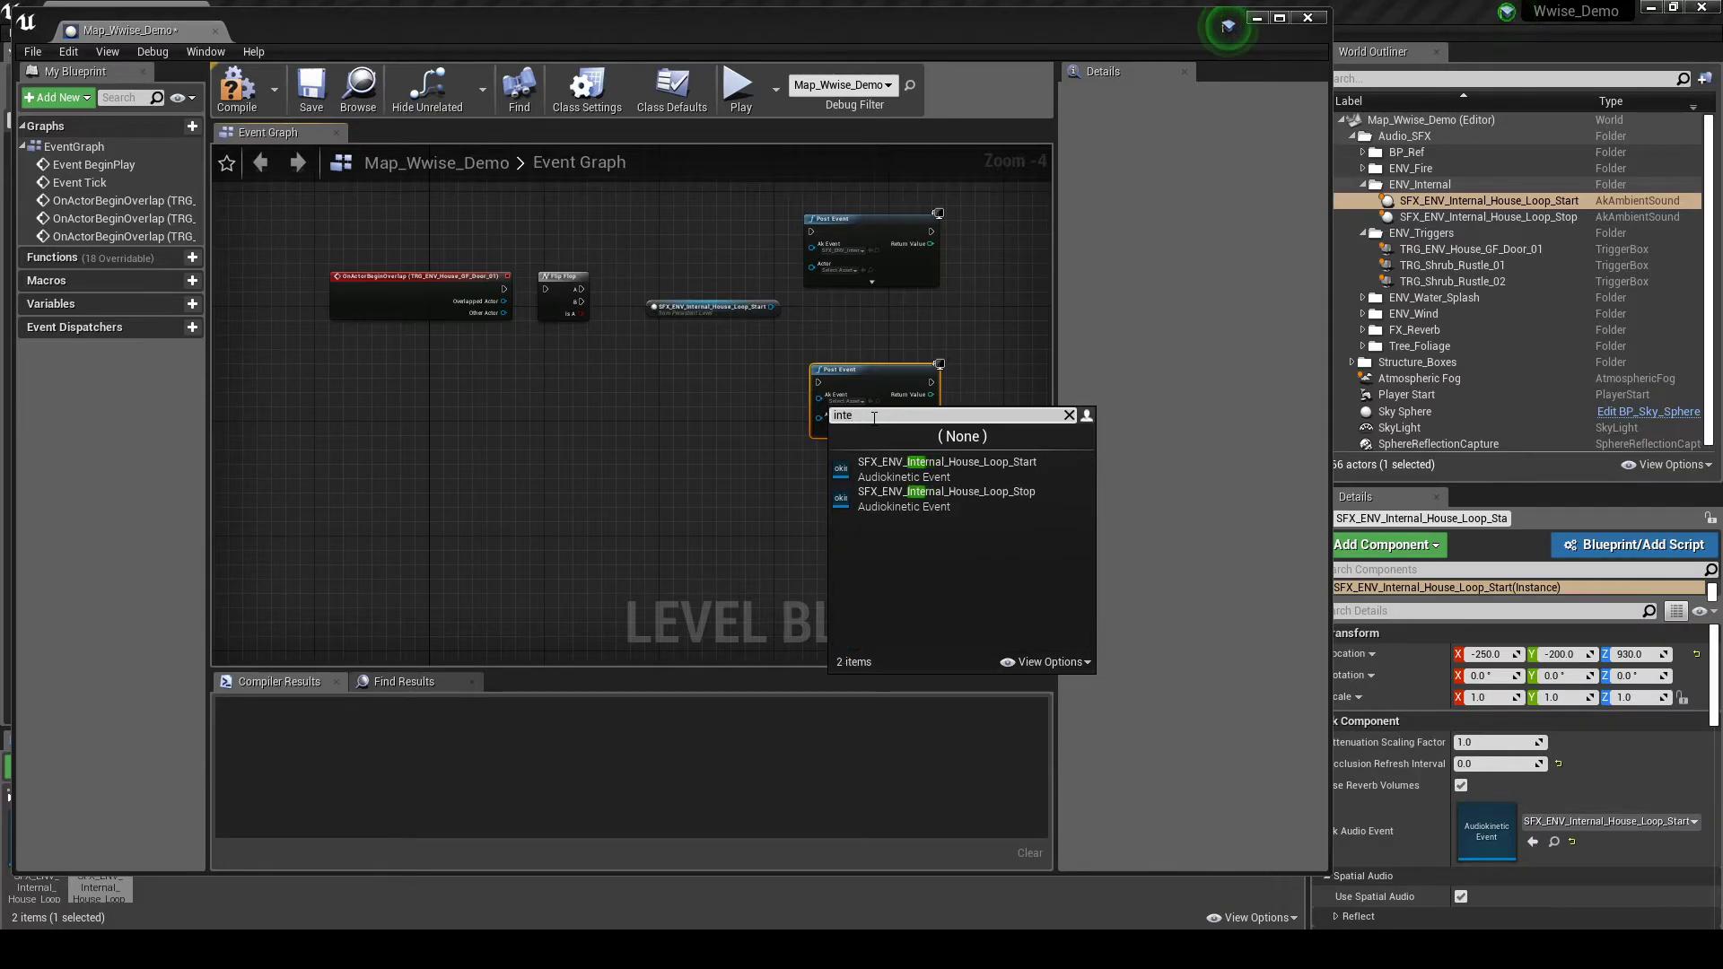
left_click(892, 481)
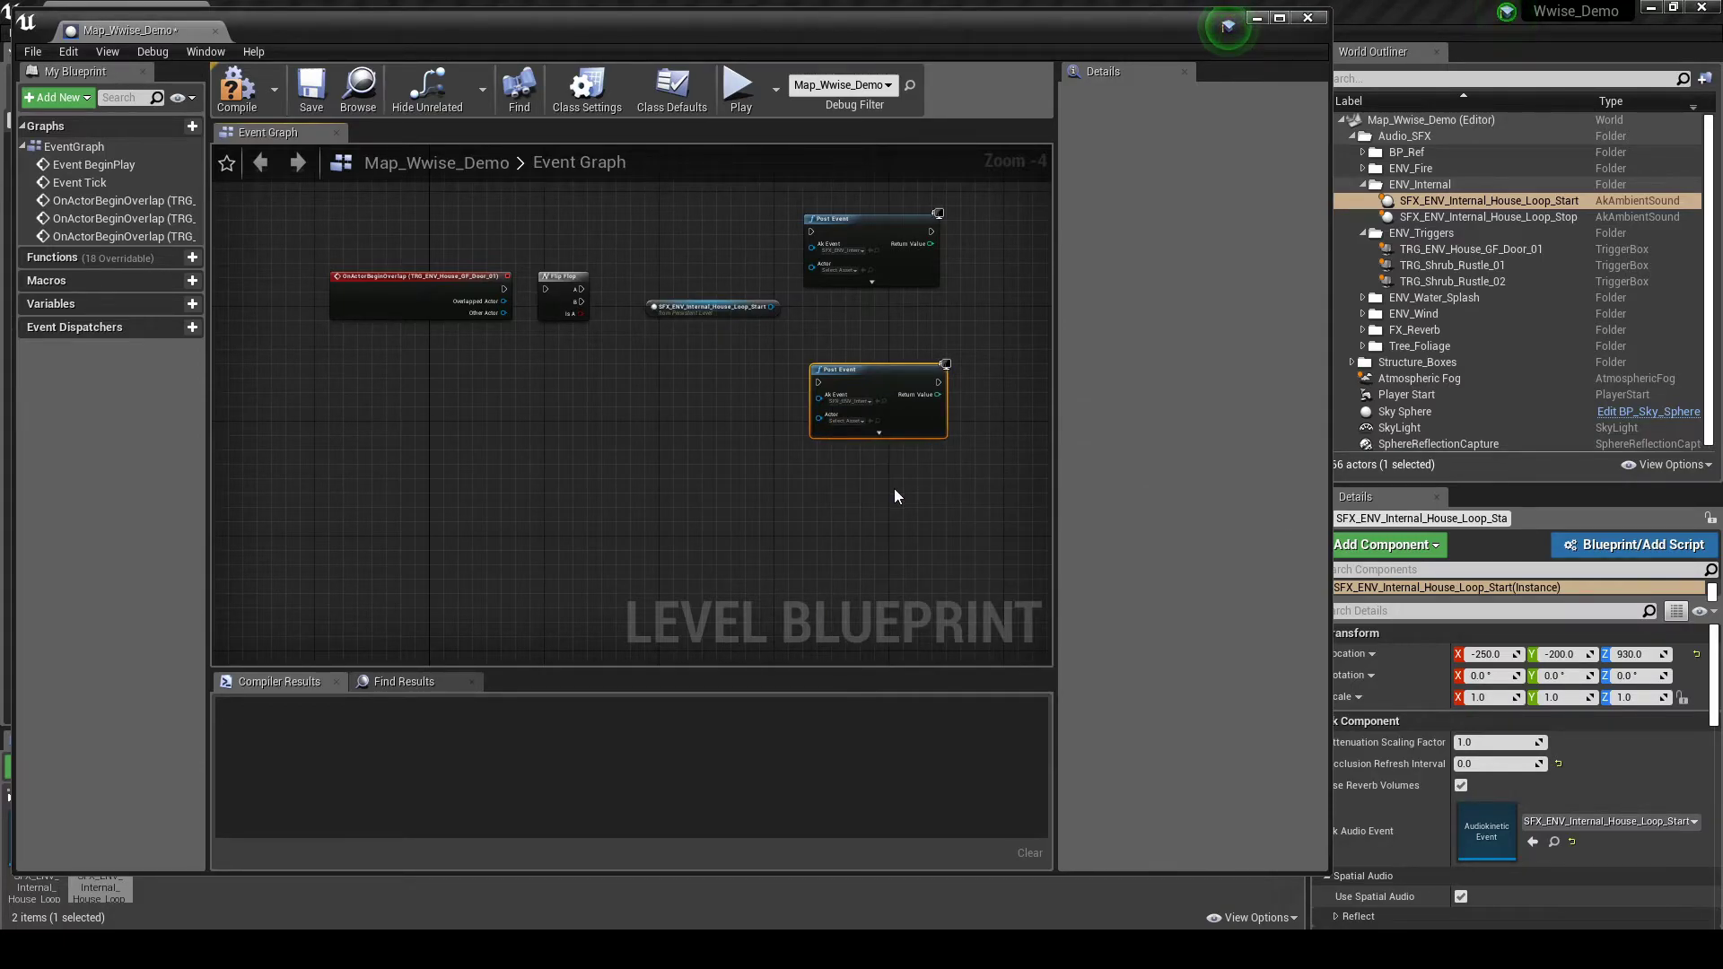
left_click(1455, 216)
Wire overlap to Flip Flop and A/B to the Post Events targeting the Loop_Start/Loop_Stop actors.
left_click_drag(1455, 221, 716, 458)
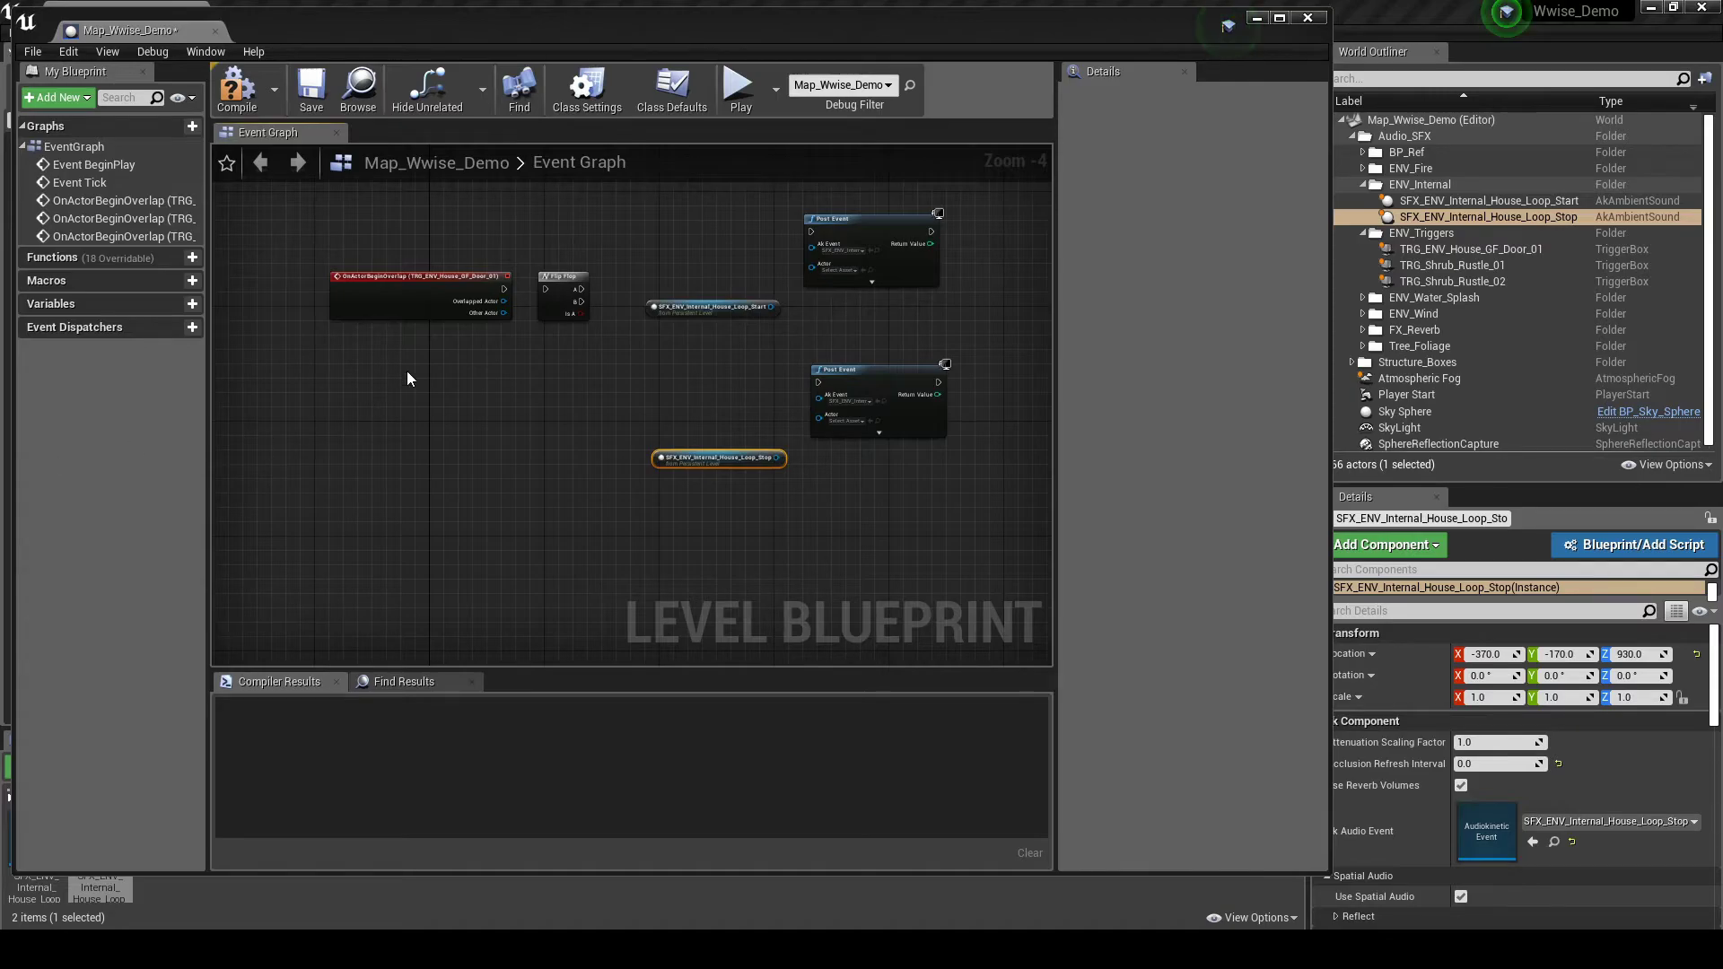
left_click_drag(504, 289, 815, 231)
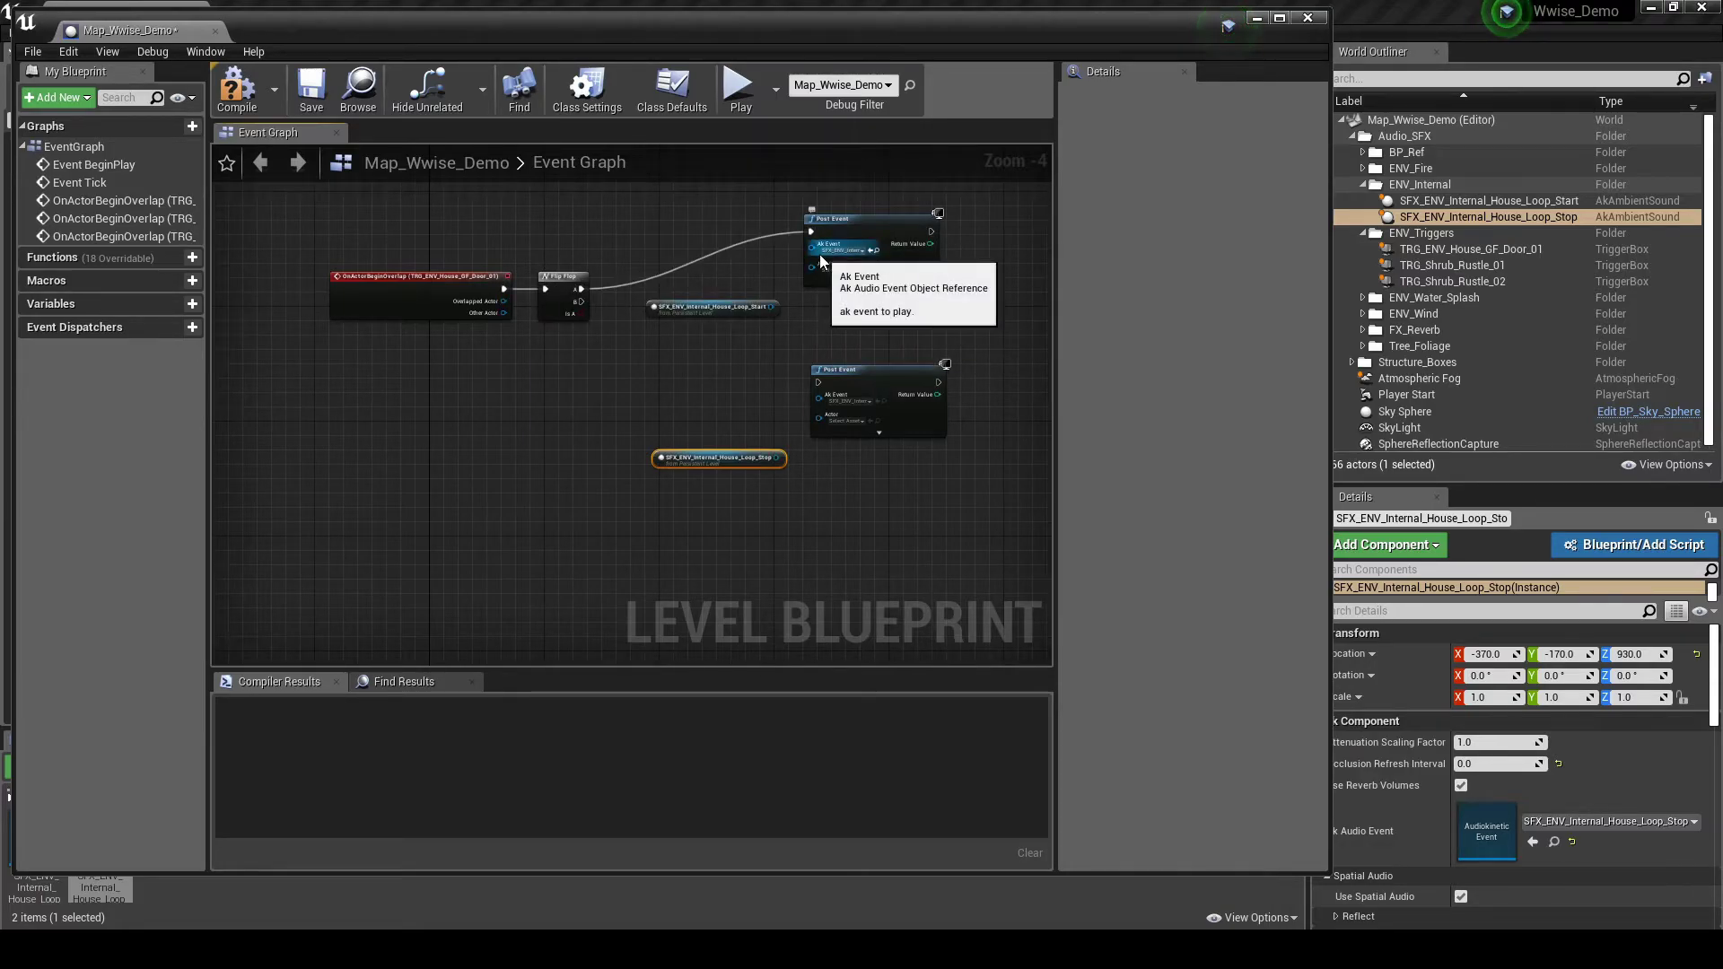
left_click_drag(810, 267, 773, 307)
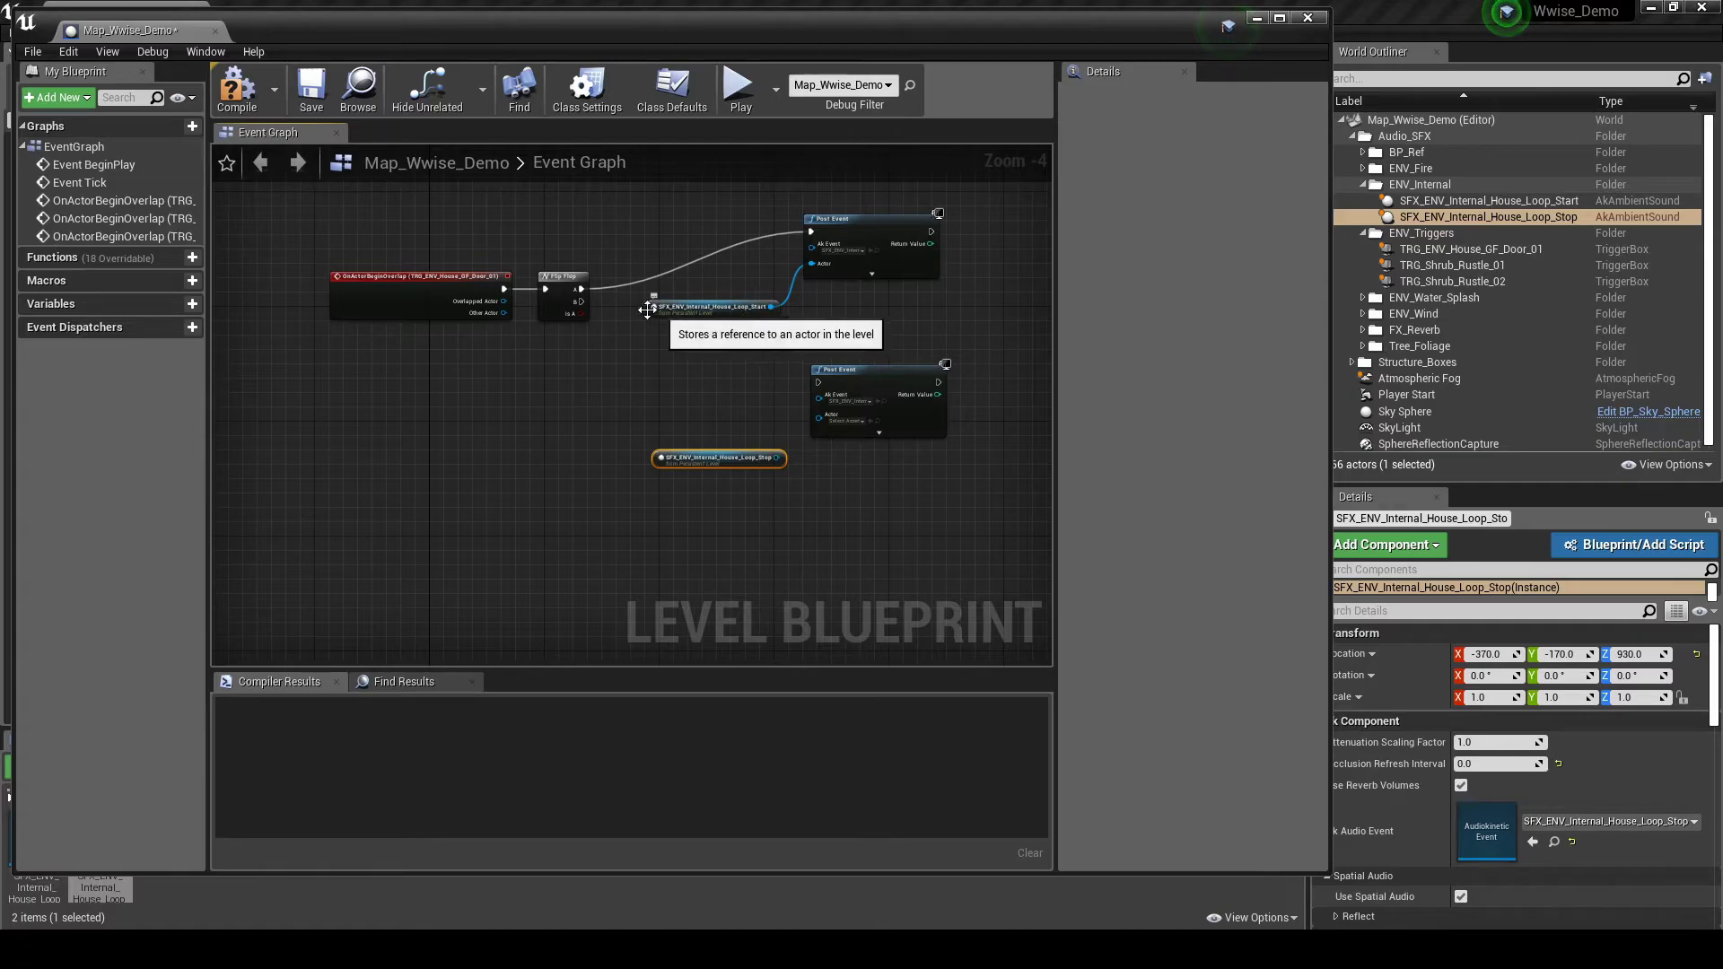
left_click_drag(581, 302, 817, 381)
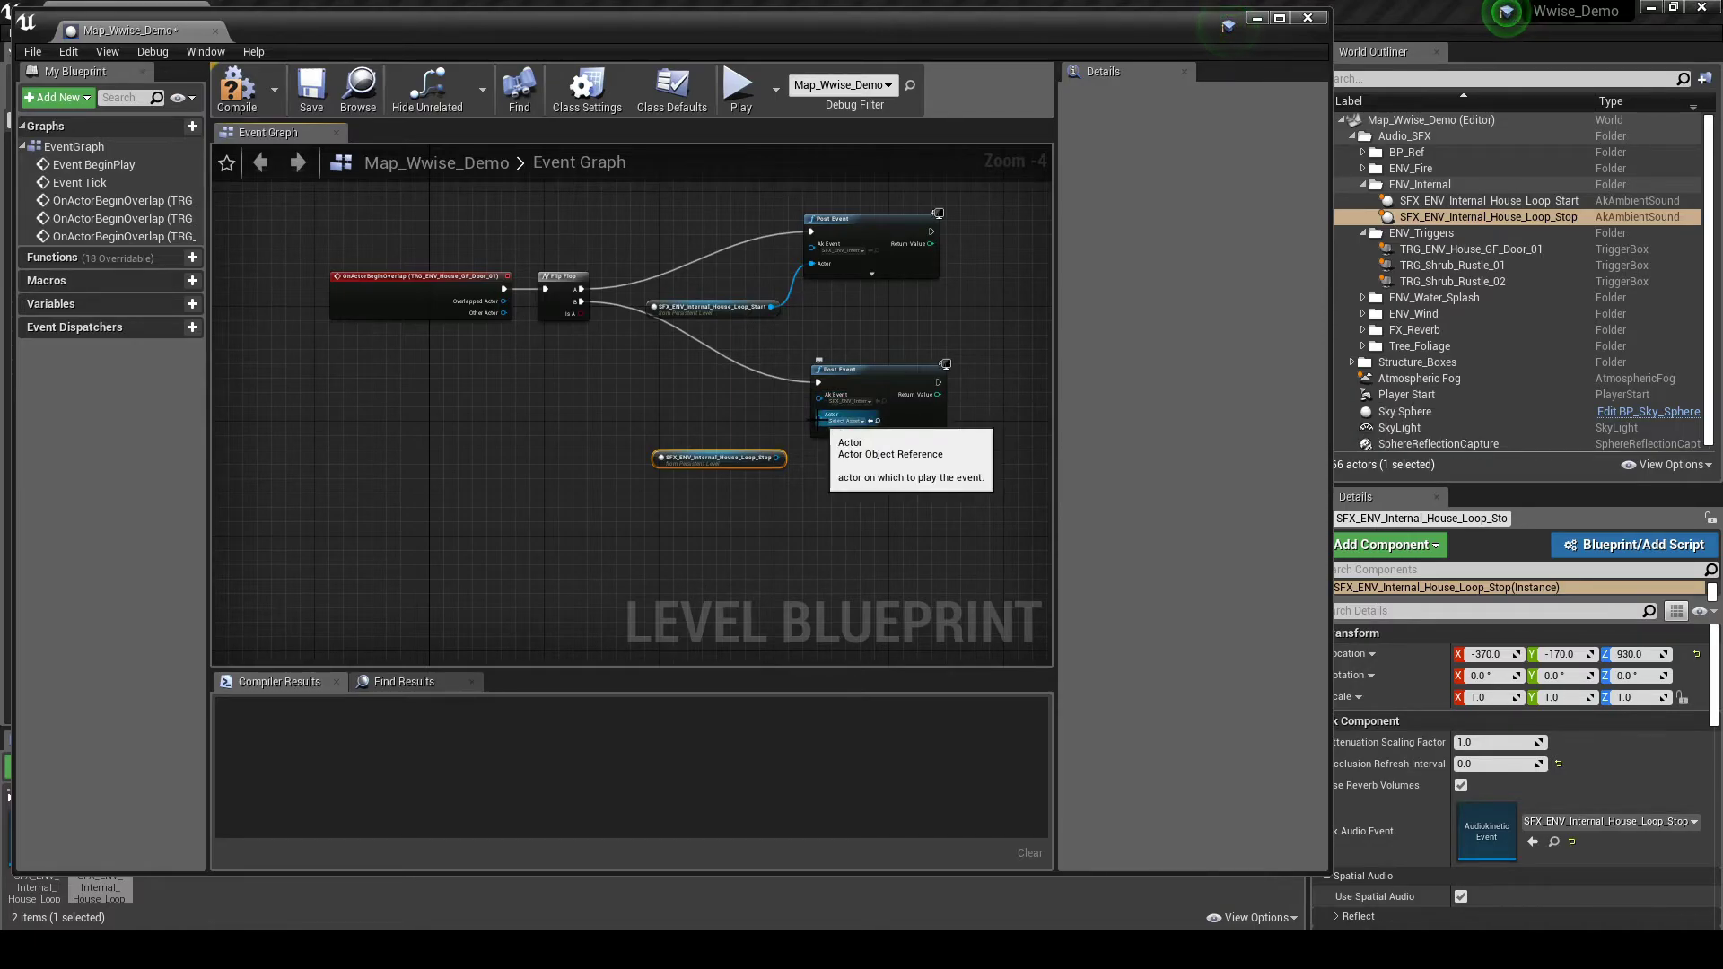
left_click_drag(817, 419, 777, 458)
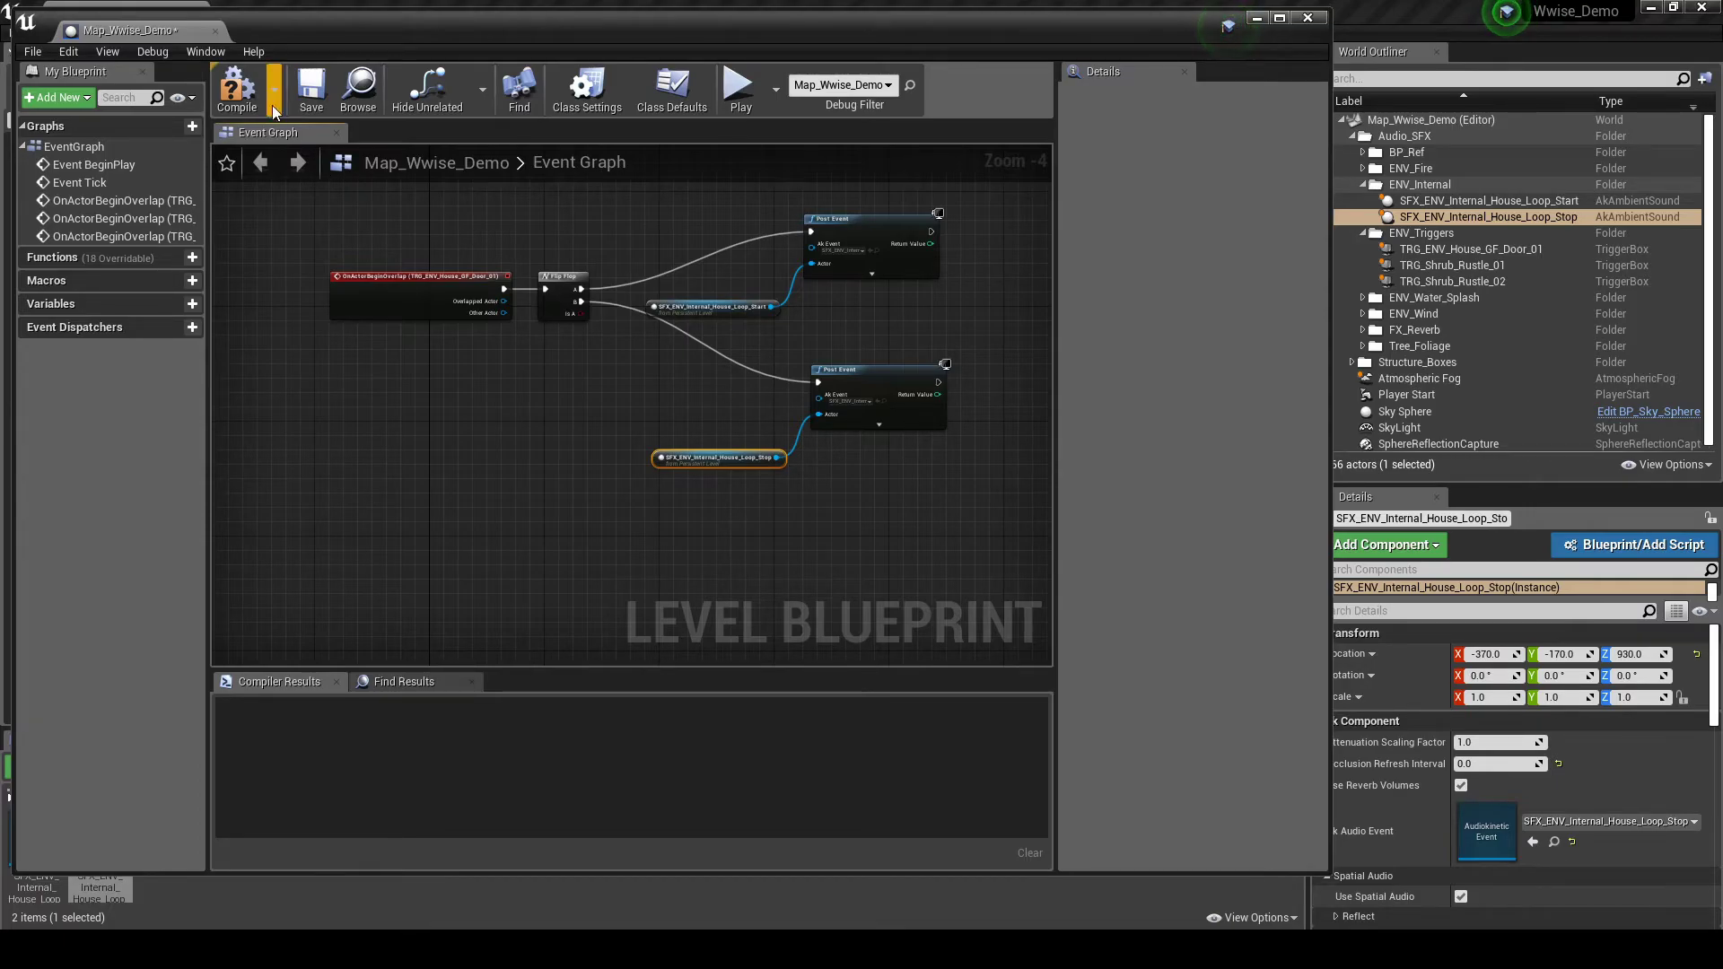
Compile and save the door-trigger Level Blueprint, then close the Blueprint editor.
left_click(244, 94)
left_click(307, 92)
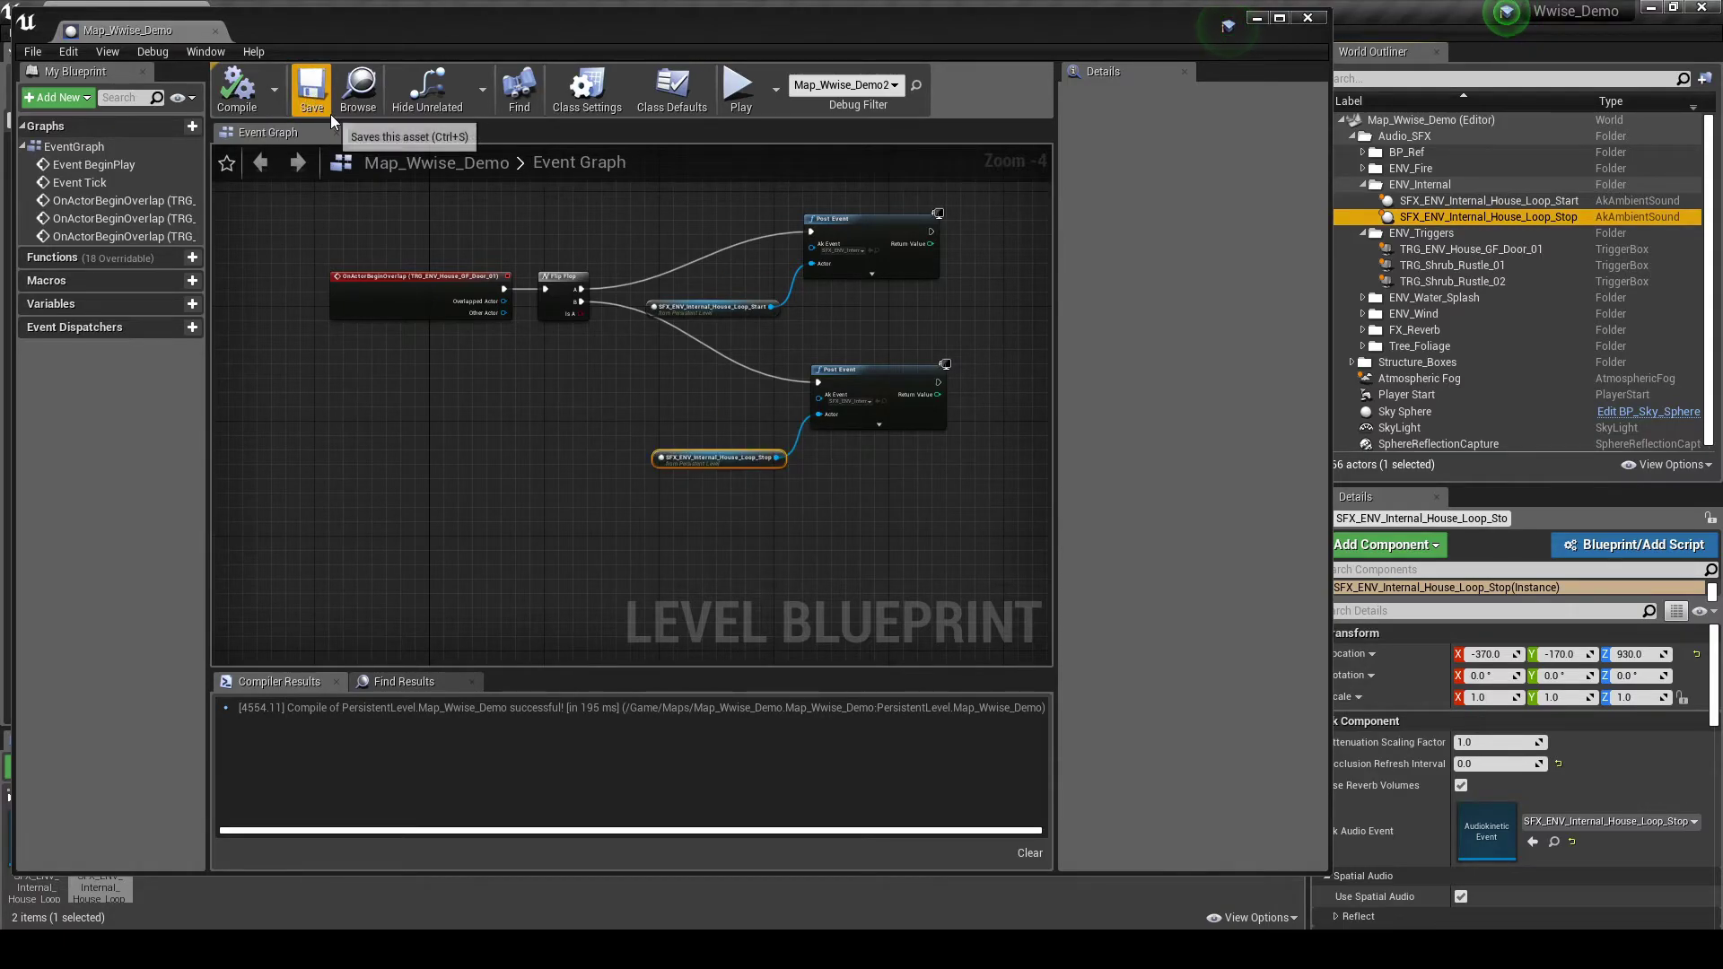
left_click(1304, 19)
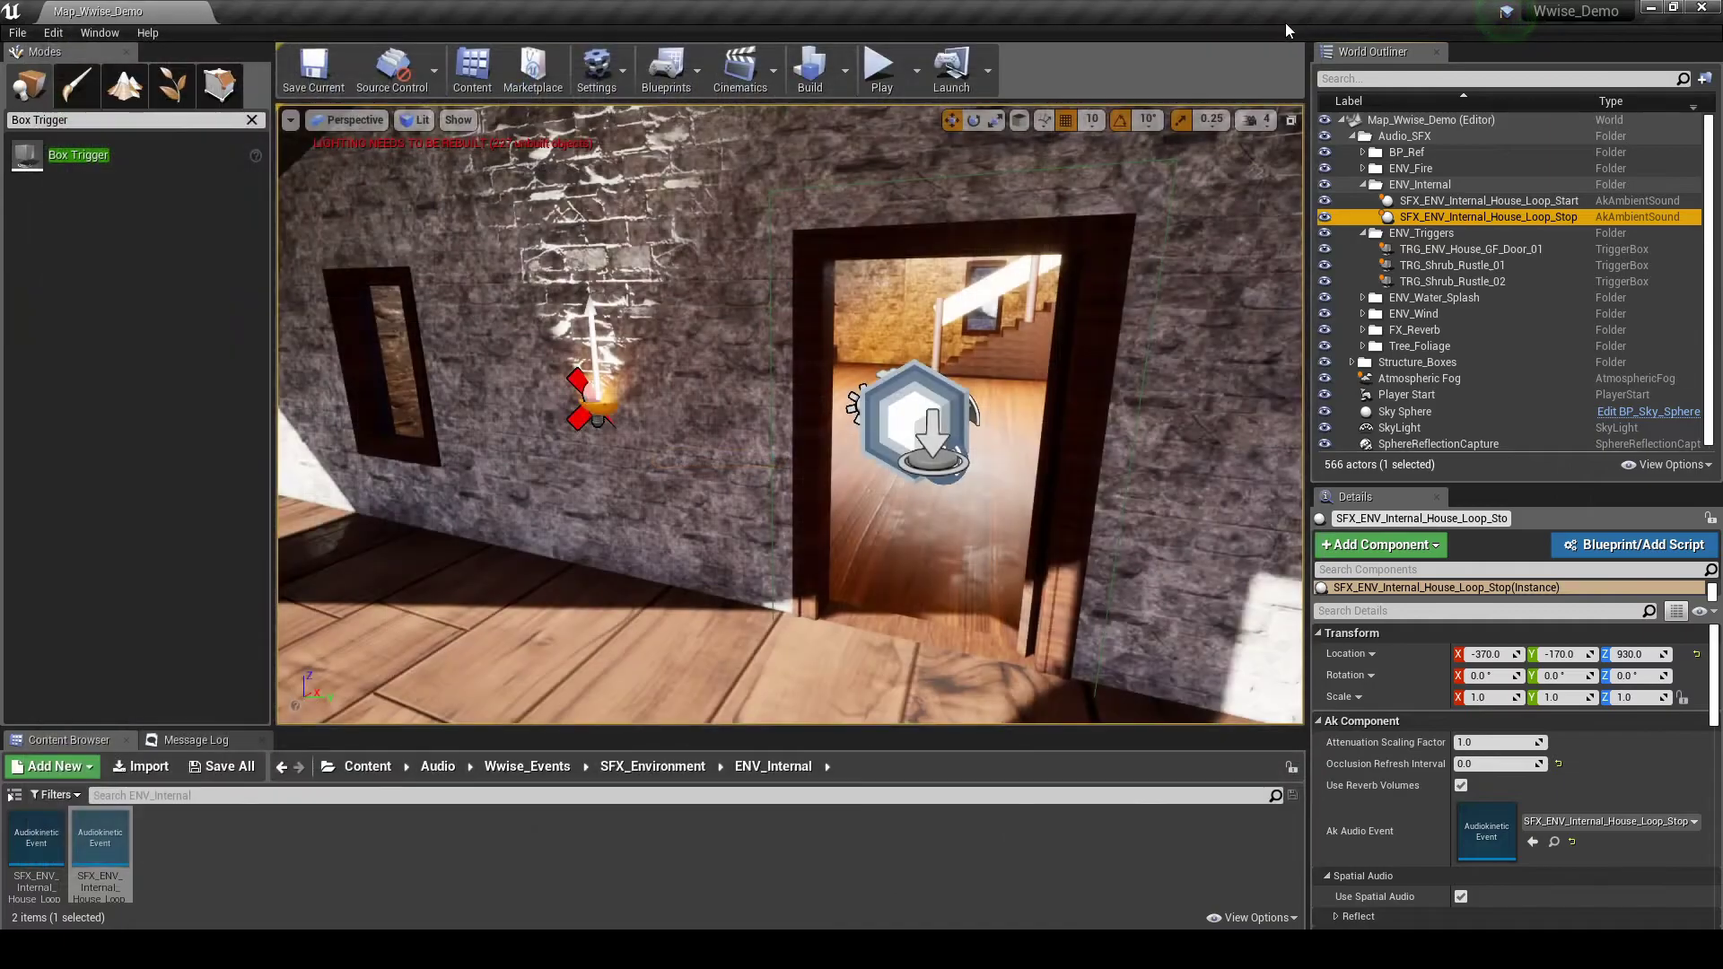
Play-test the level by walking into the house, out to the porch, back in and out again.
left_click(875, 75)
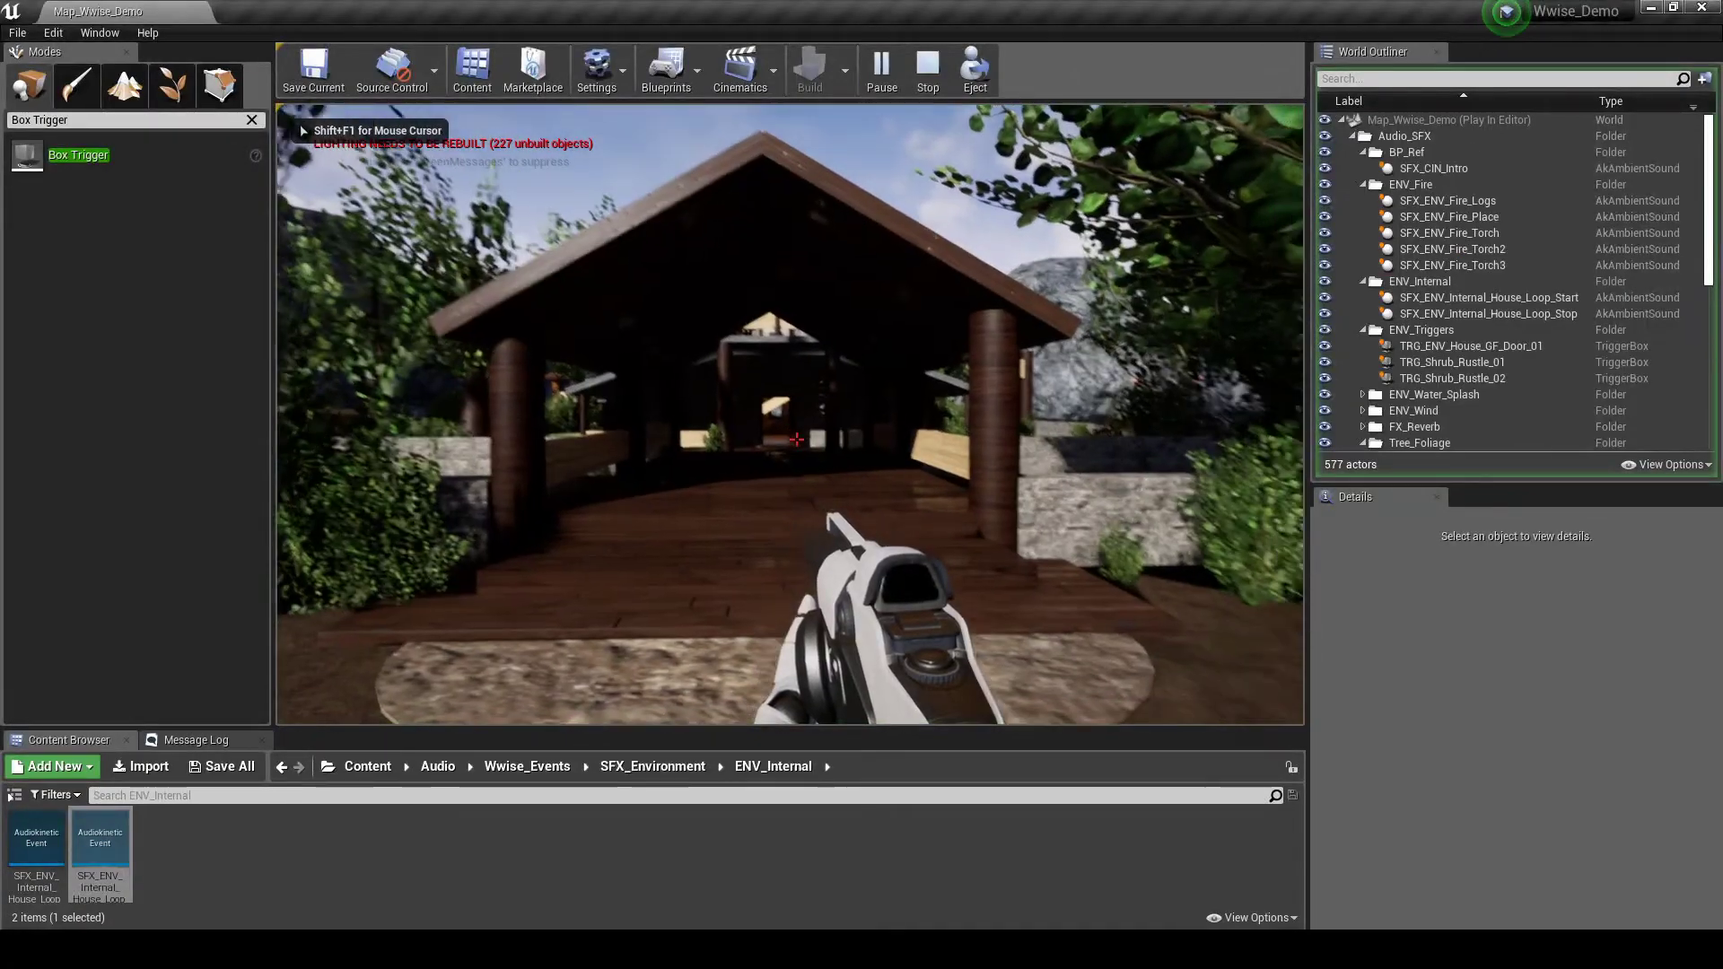
key("w")
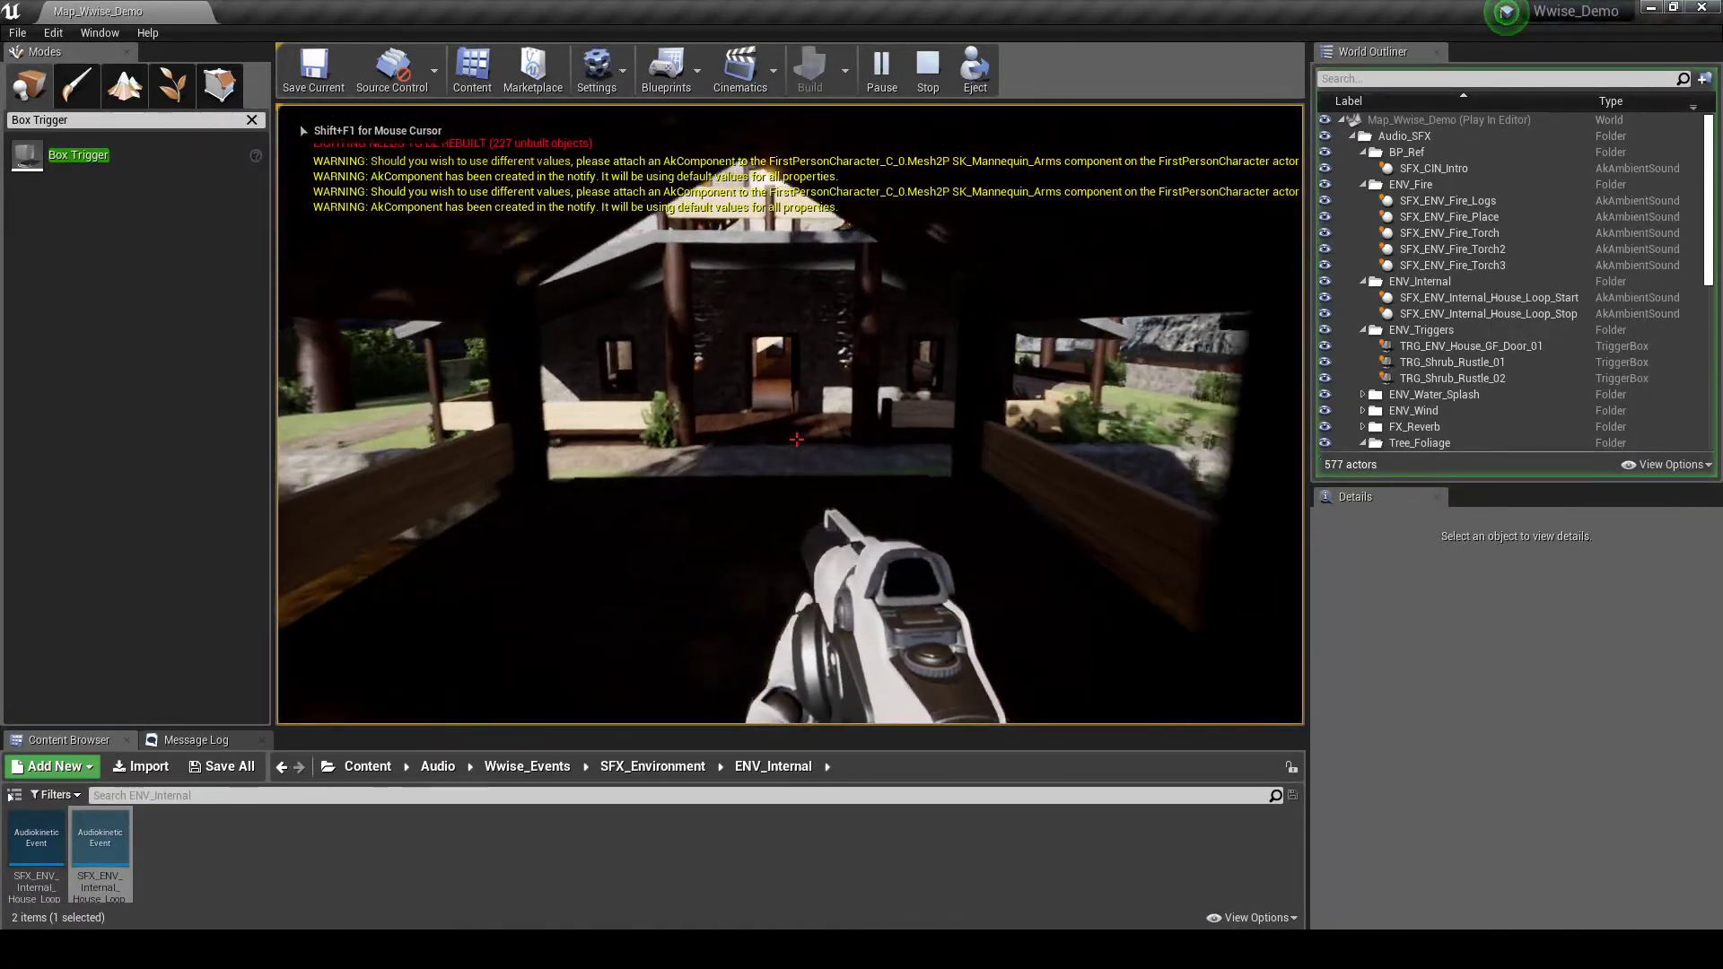
key("w")
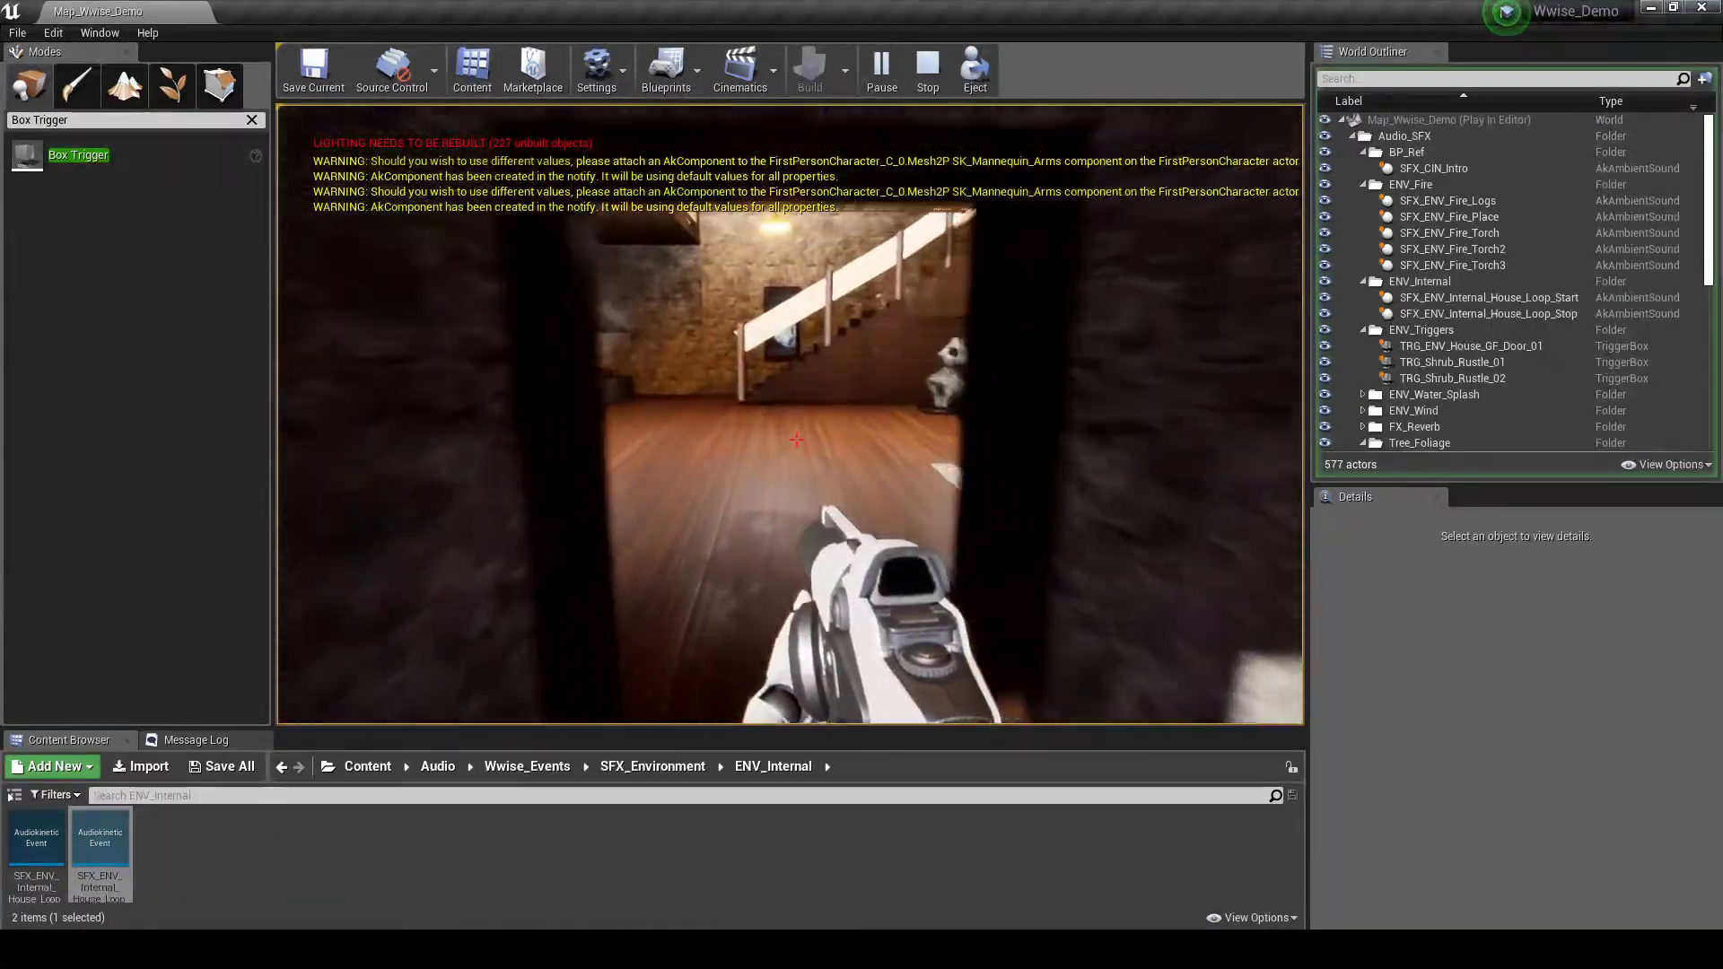
key("w")
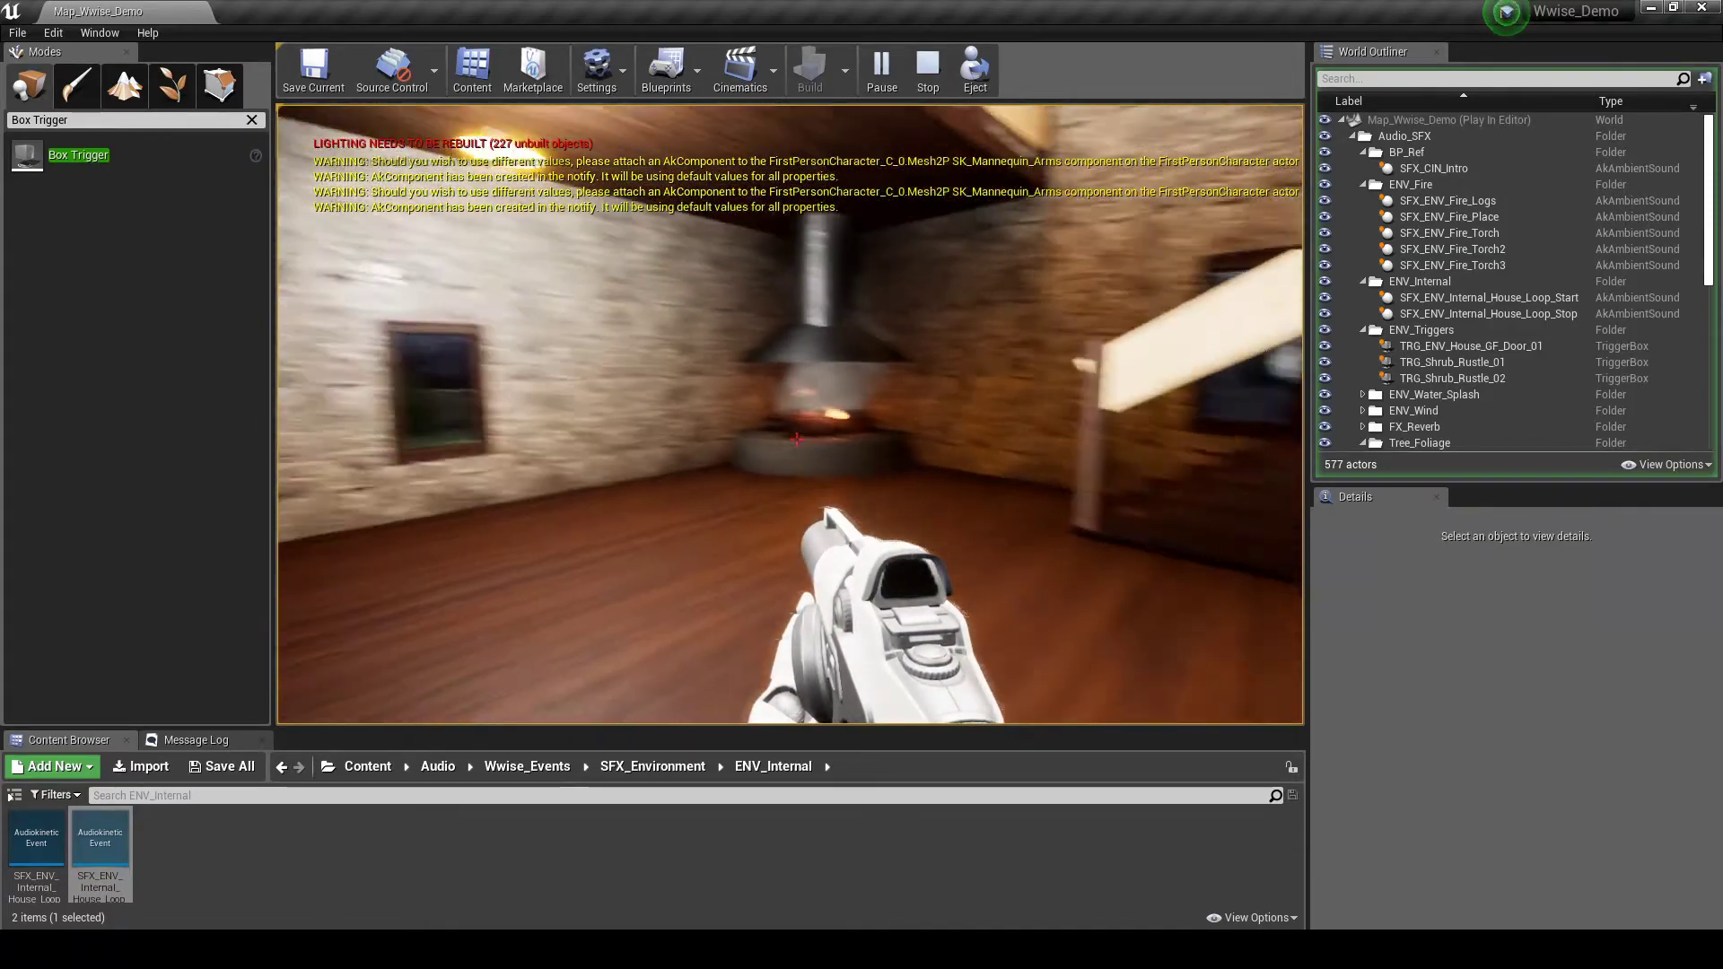
key("w")
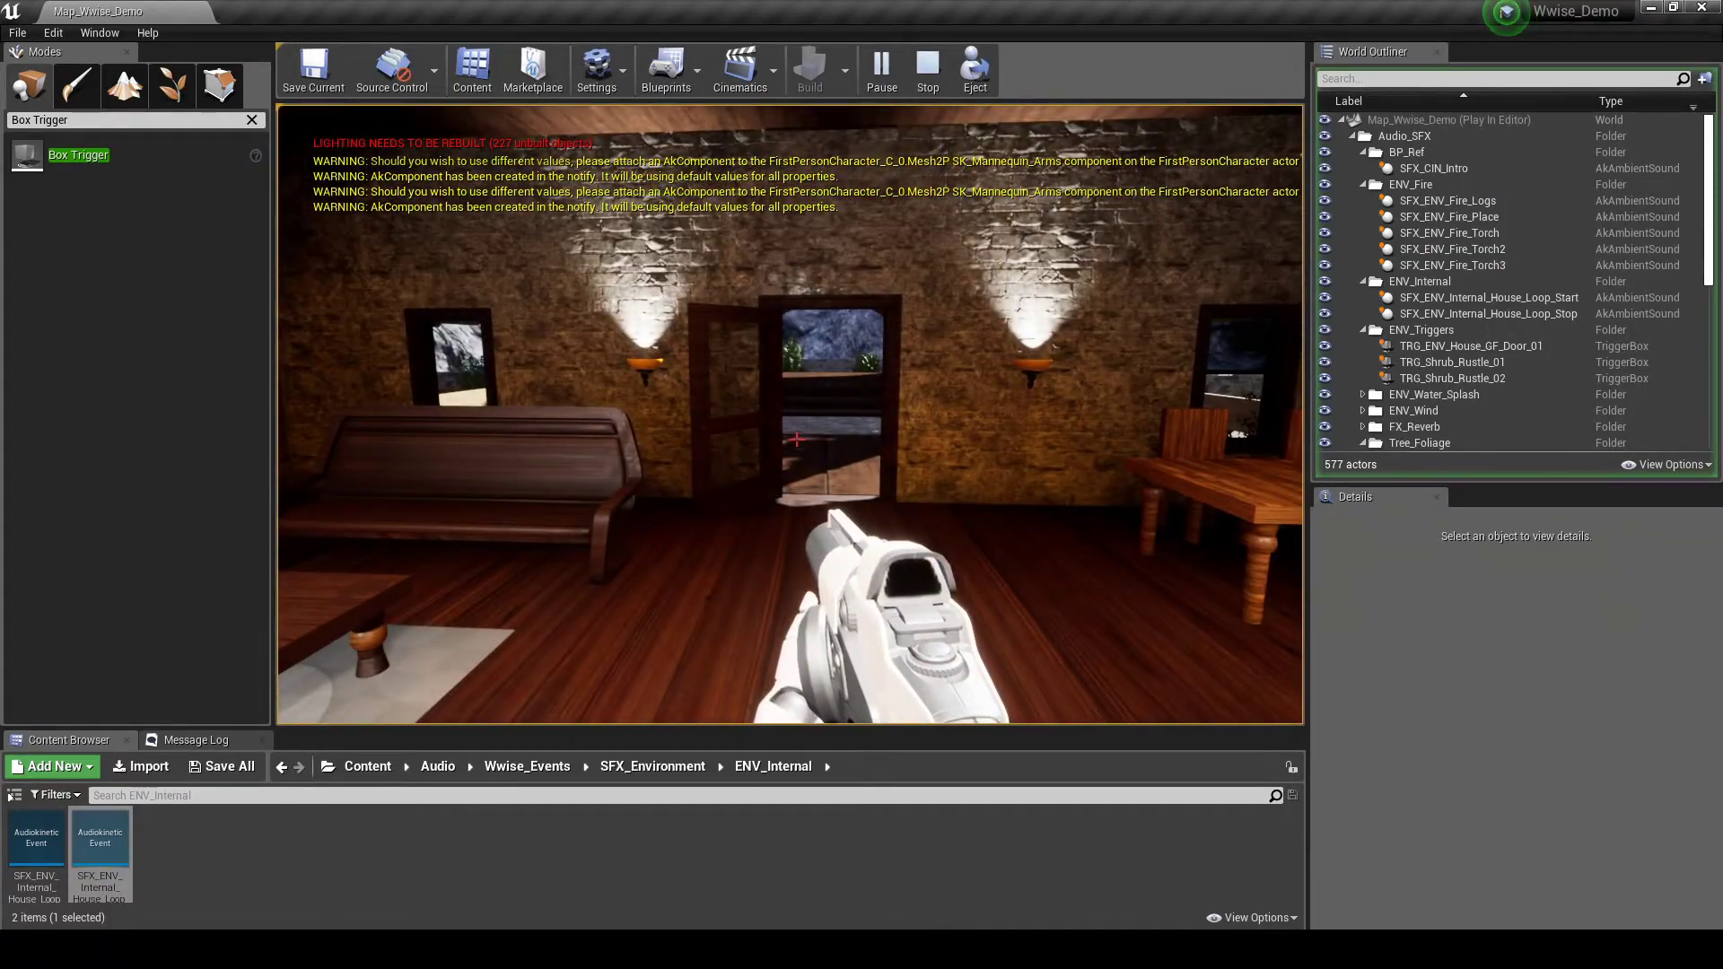
key("w")
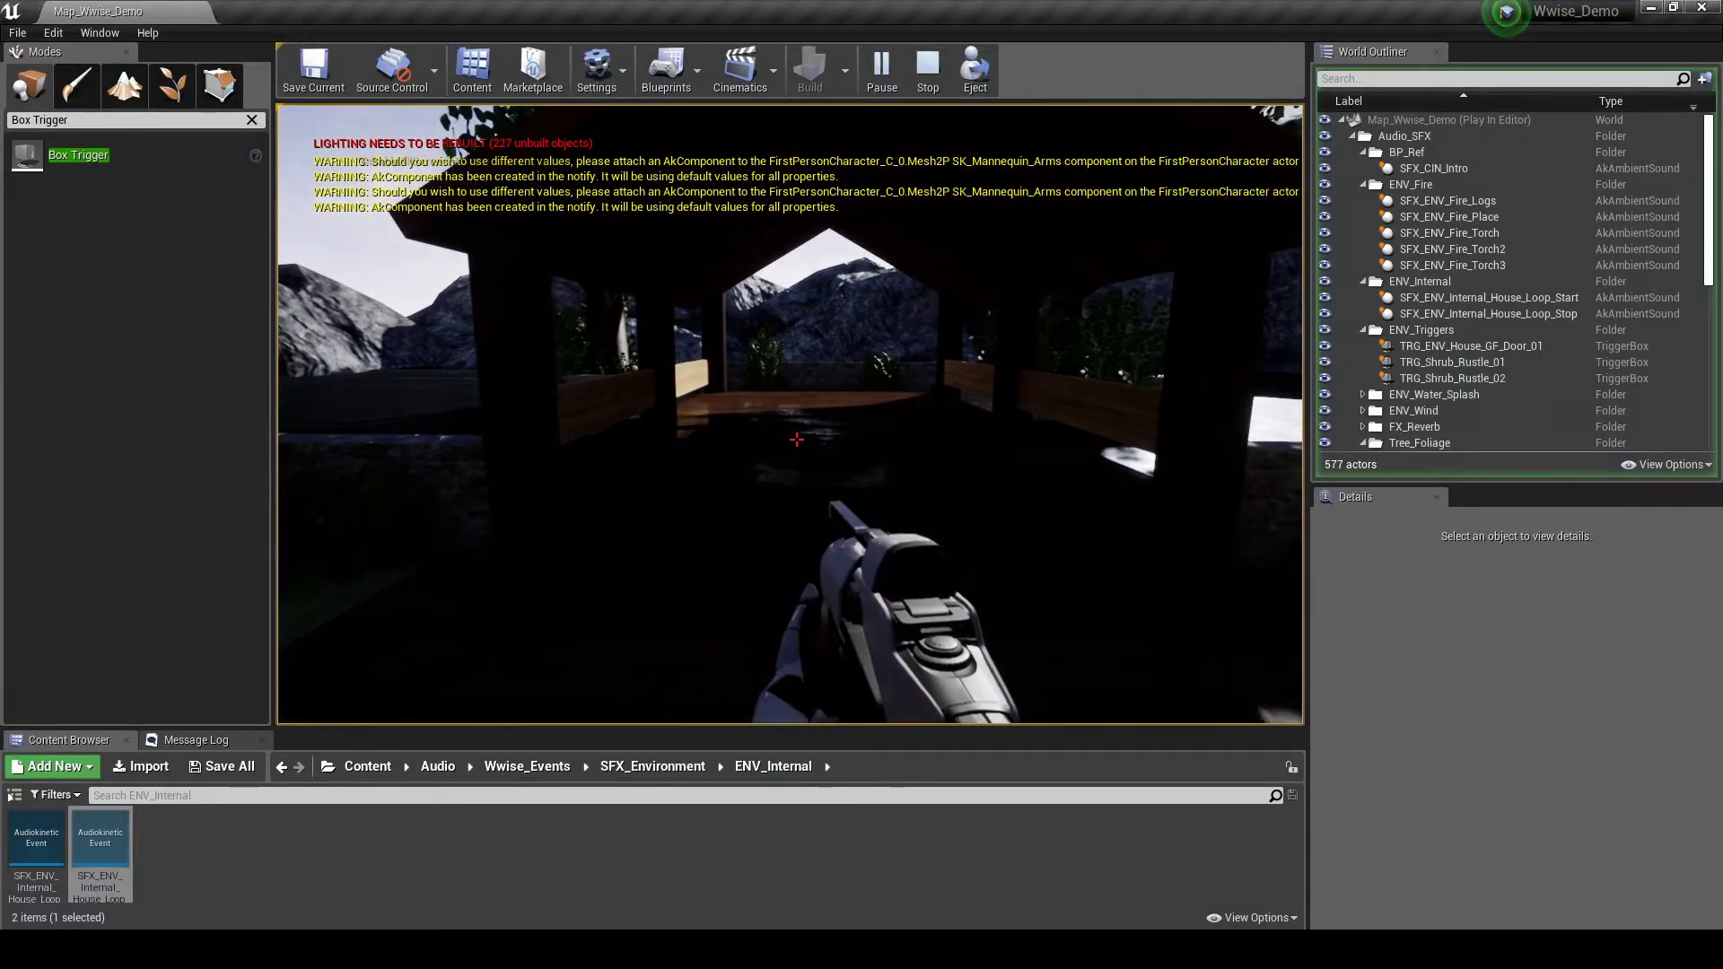
key("w")
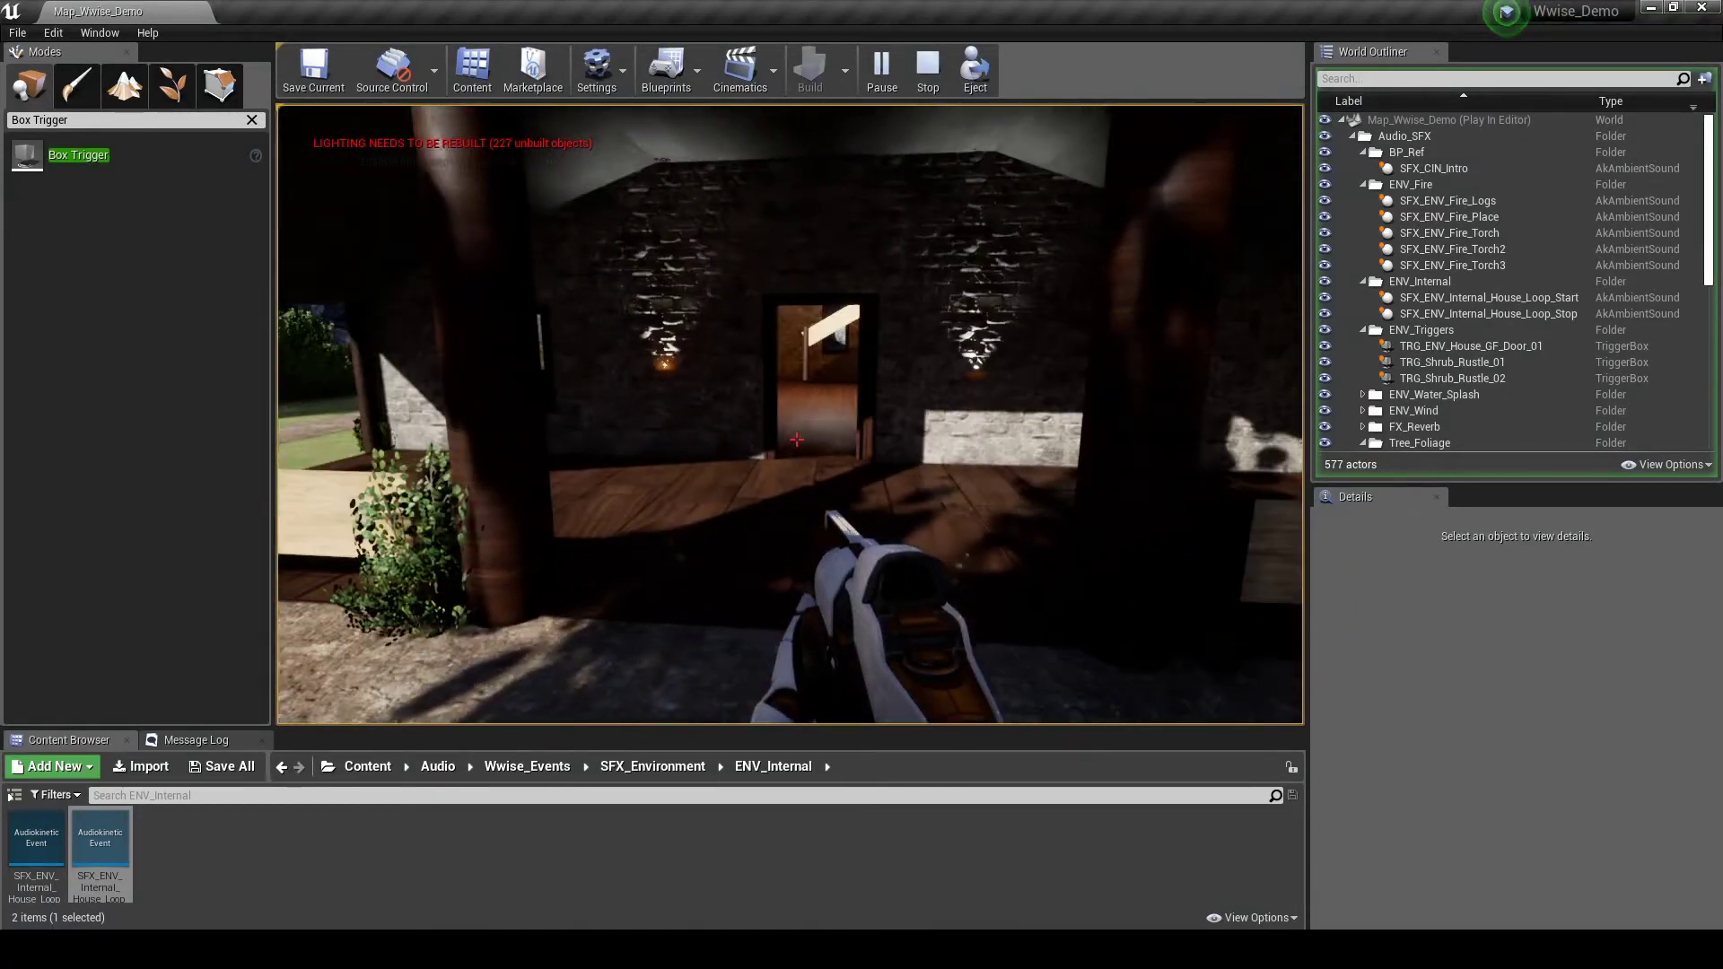
key("w")
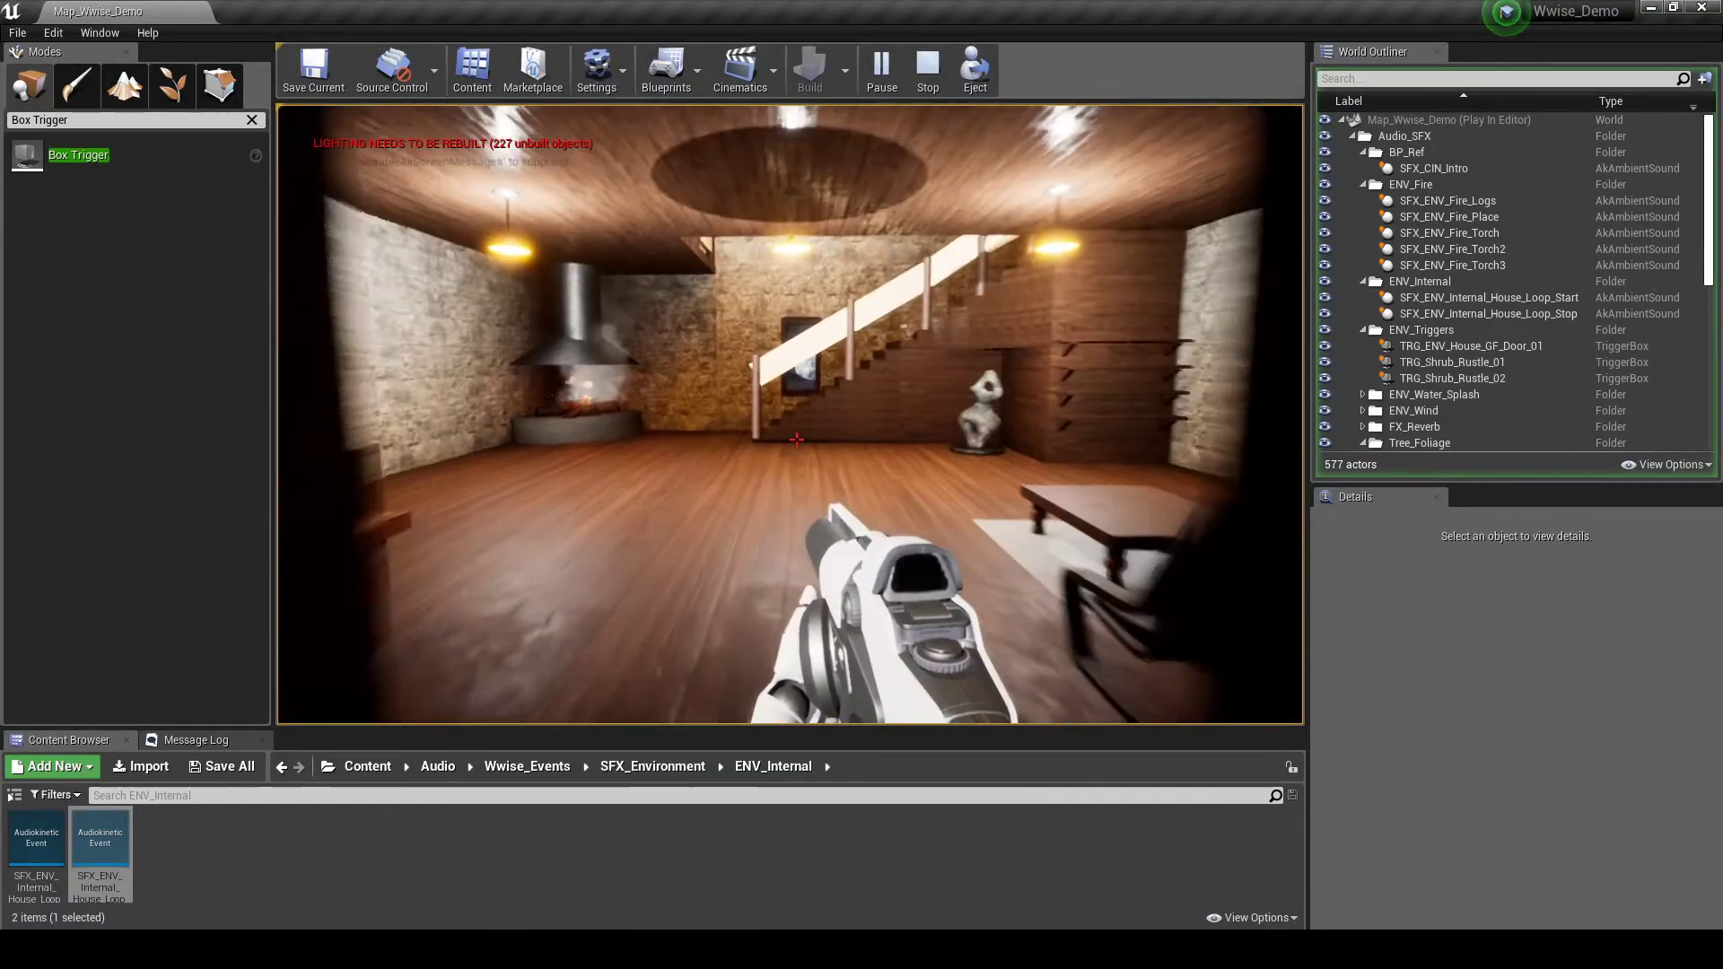
key("w")
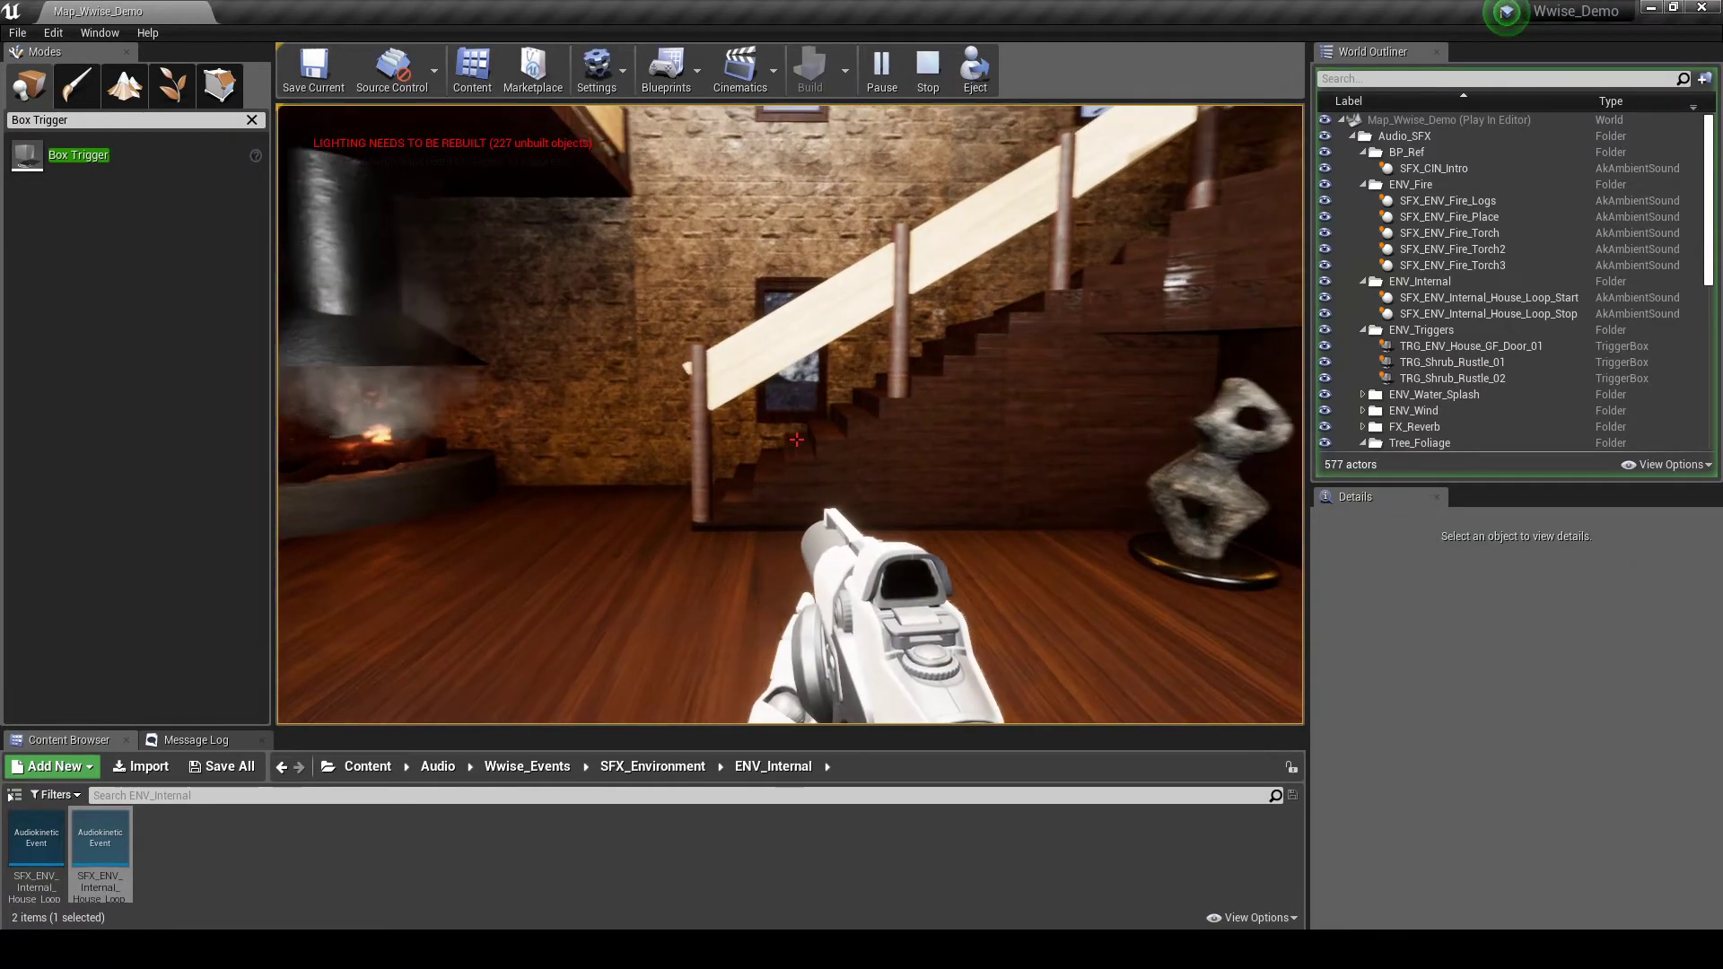
key("w")
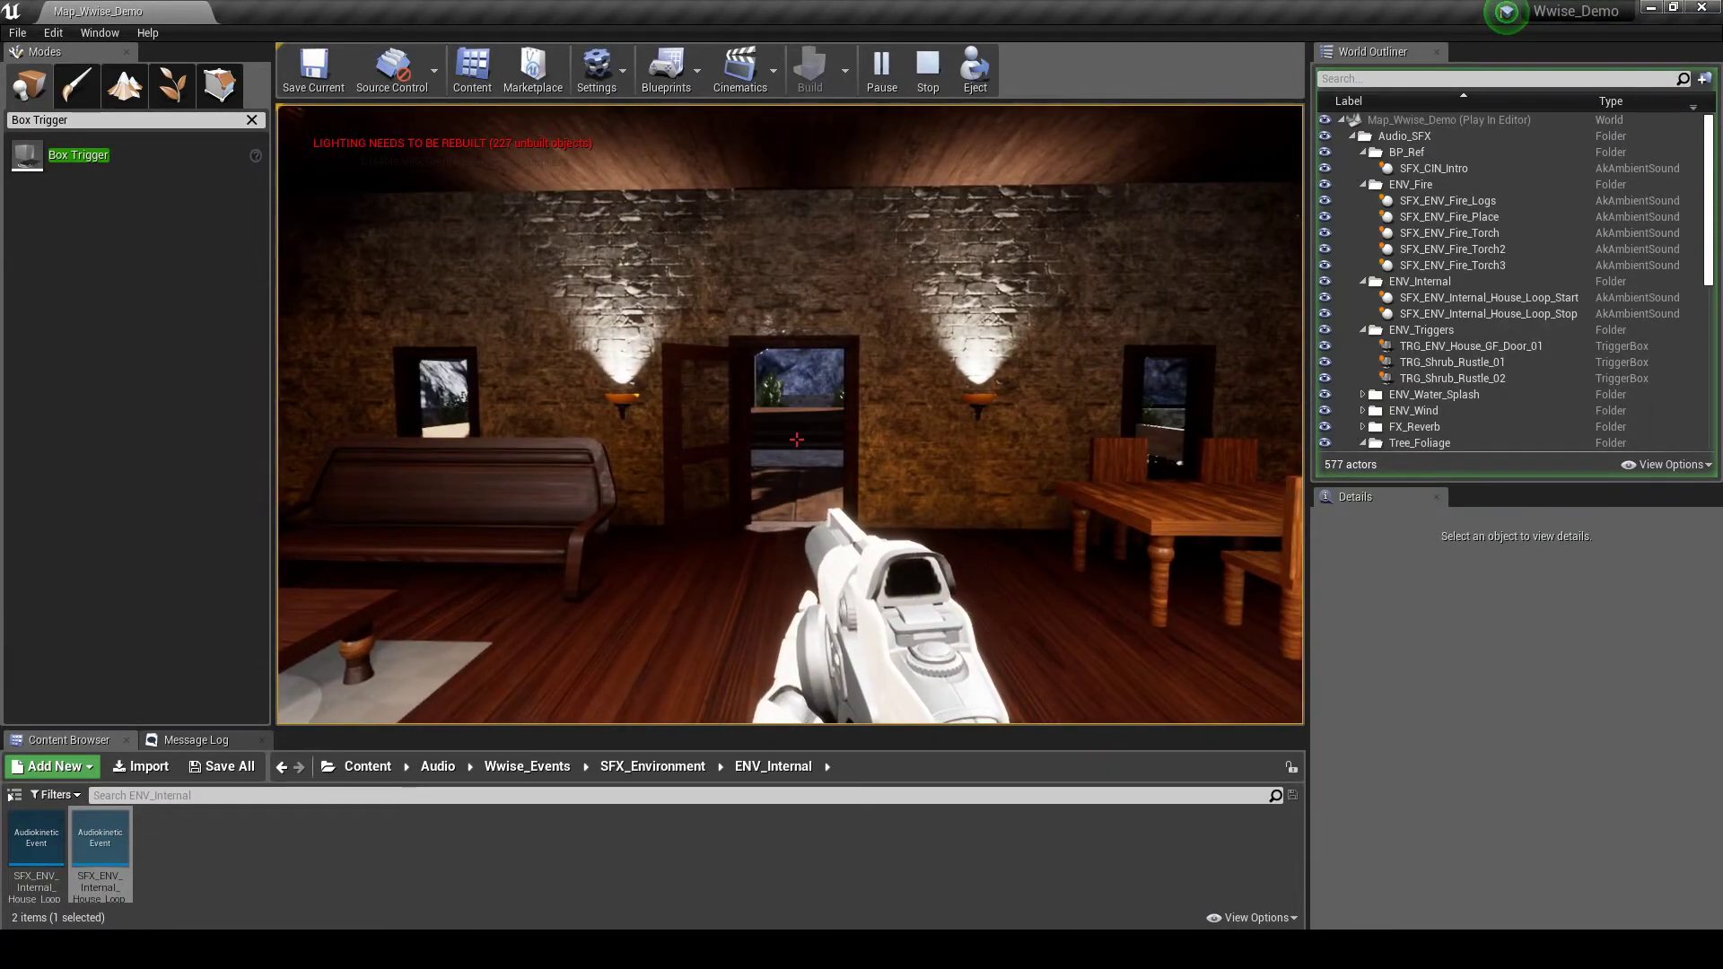
key("w")
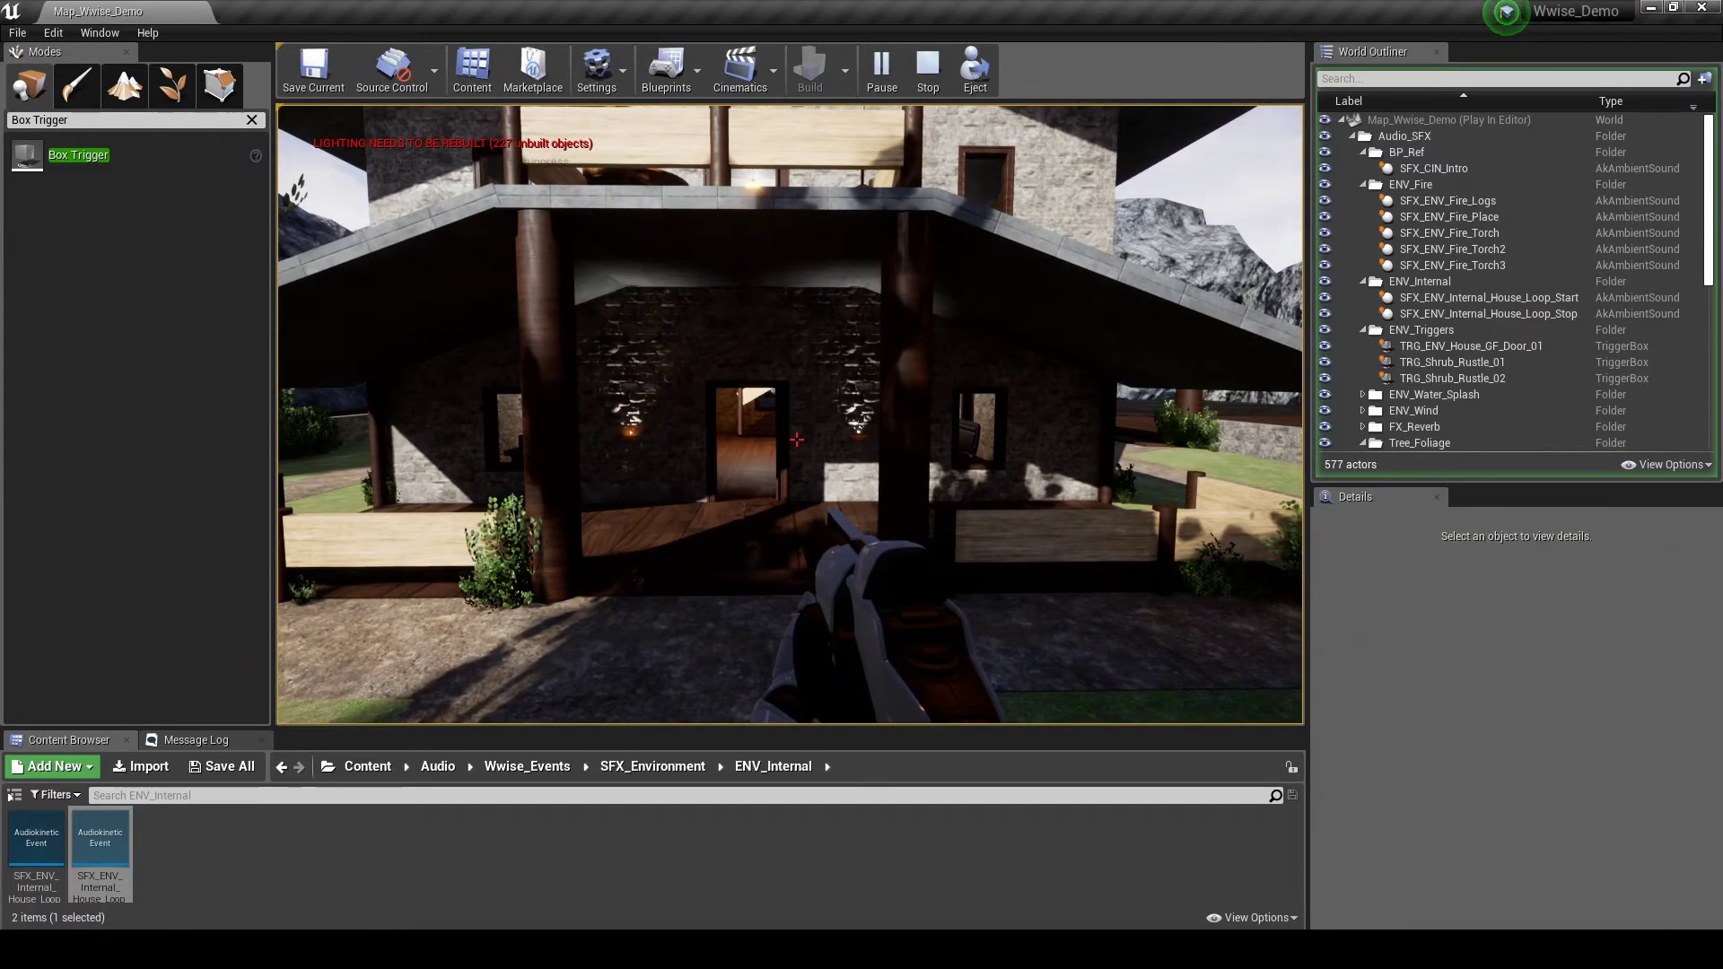
key("Escape")
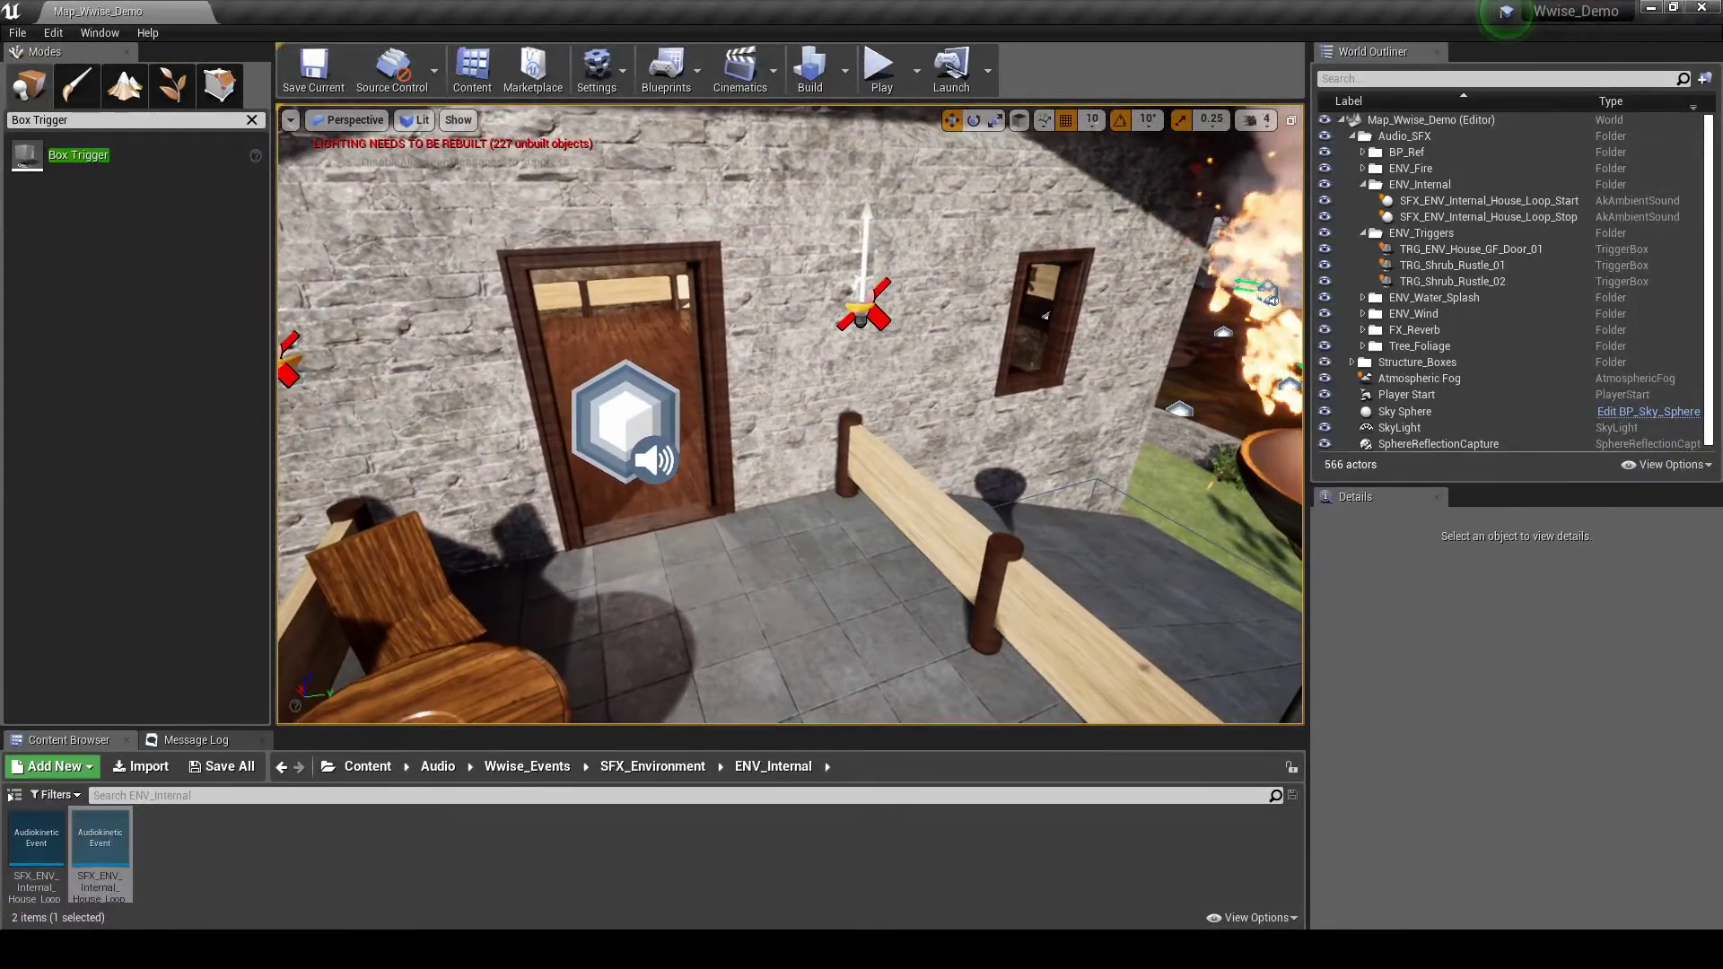
Drag a new trigger box into place at the house's first-floor door.
left_click_drag(622, 602, 788, 391)
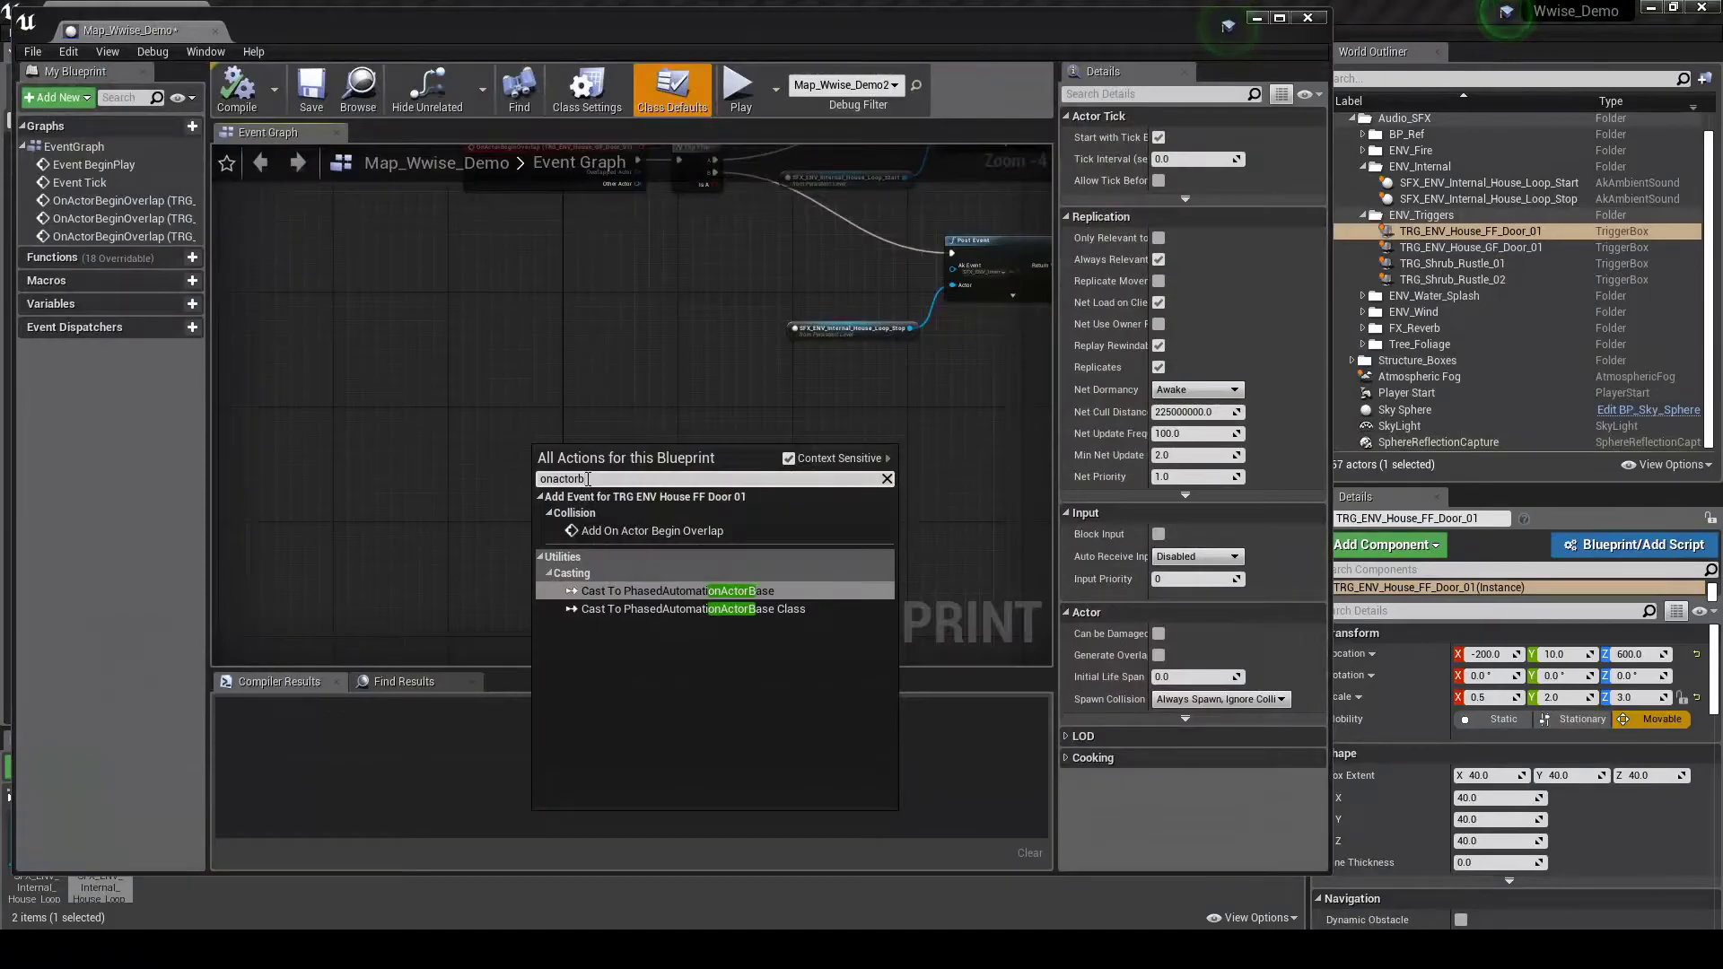
Add a begin-overlap event for TRG_ENV_House_FF_Door_01 and position it in the graph.
type("e")
left_click(643, 530)
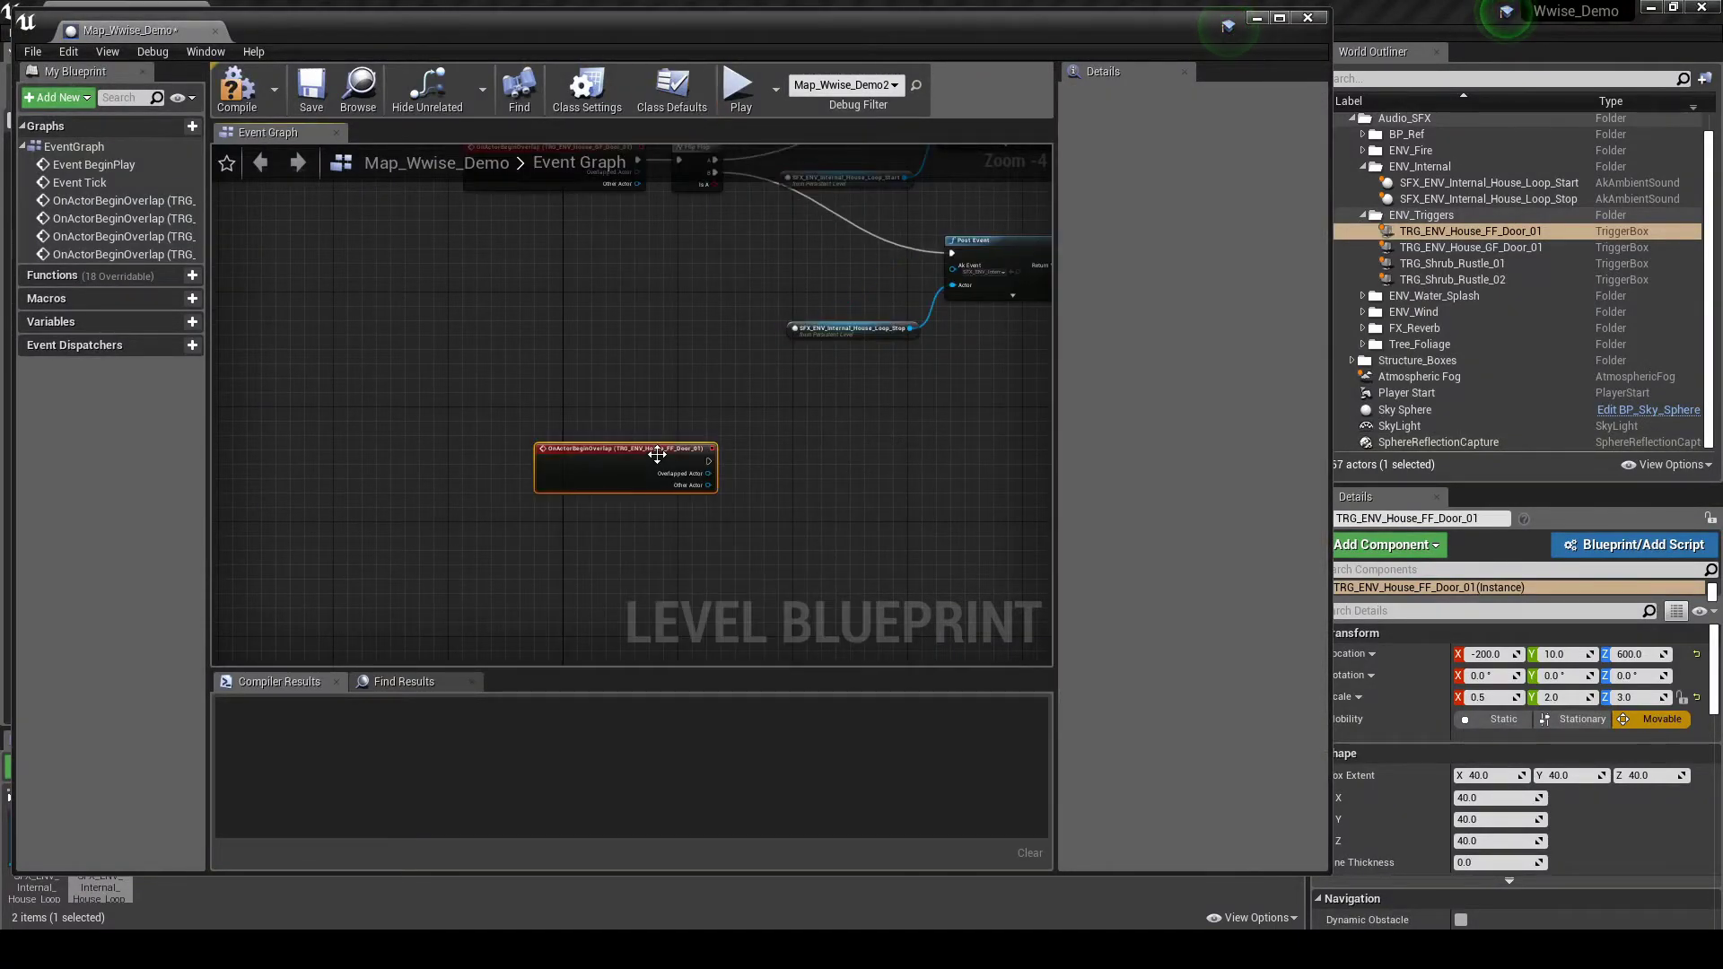
left_click_drag(651, 448, 556, 405)
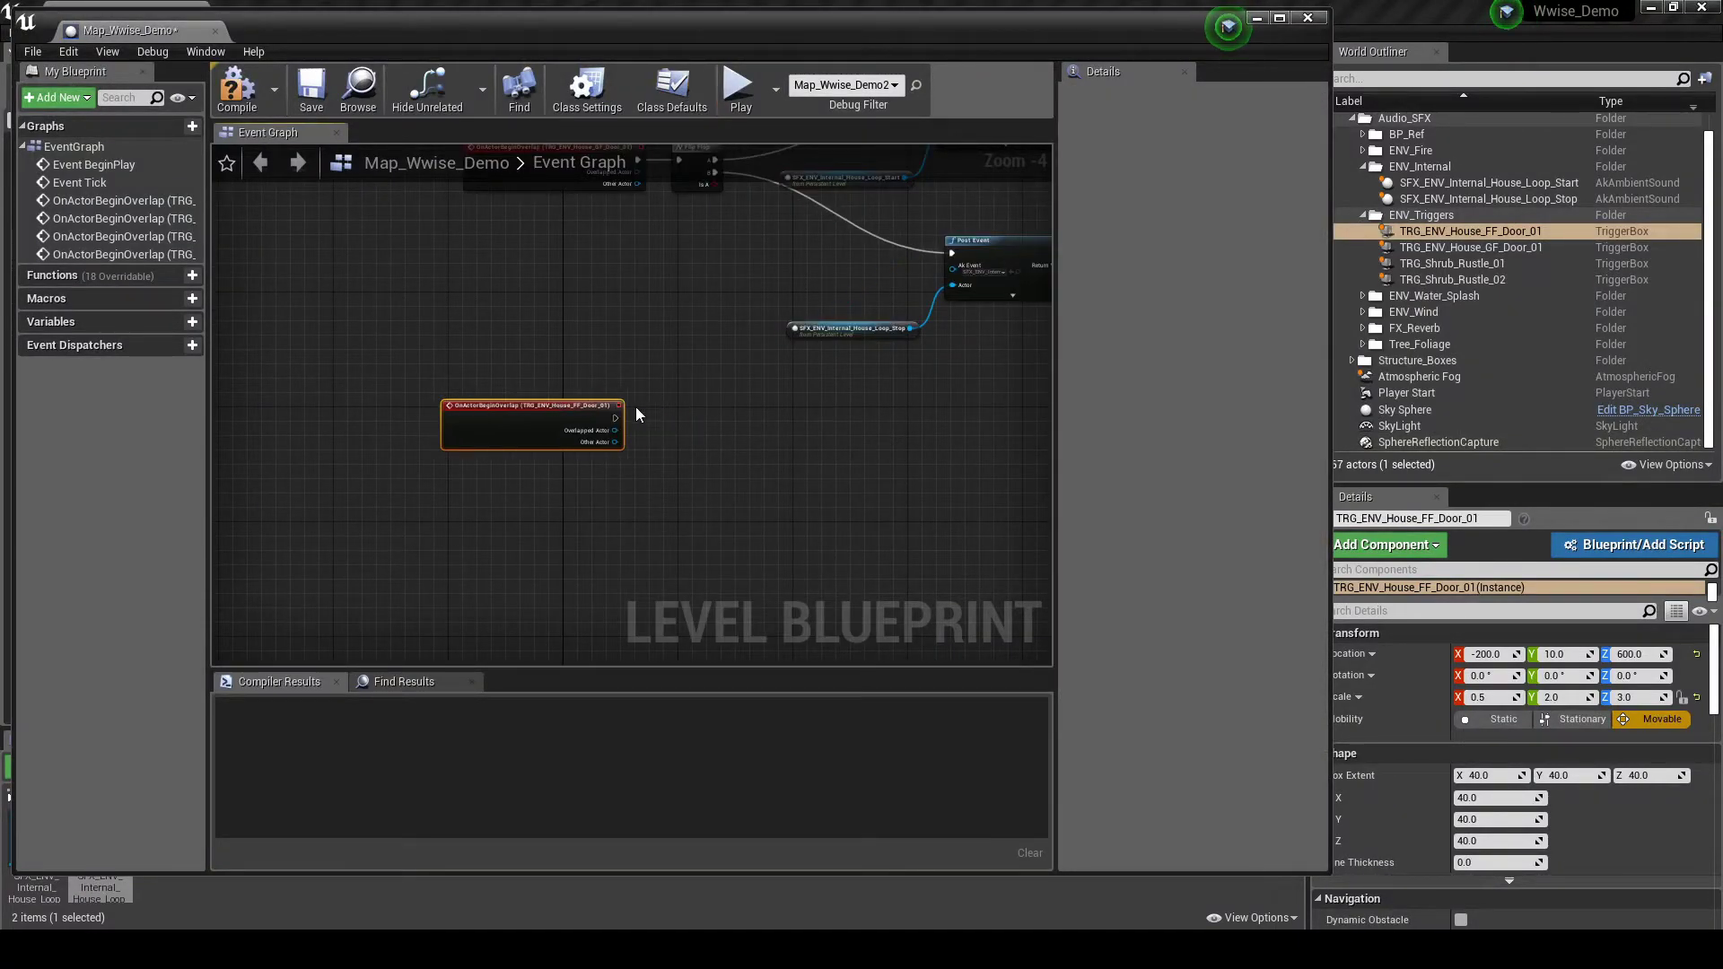
Add a Flip Flop node beside the overlap event and maximize the Blueprint editor.
right_click(688, 408)
type("flip")
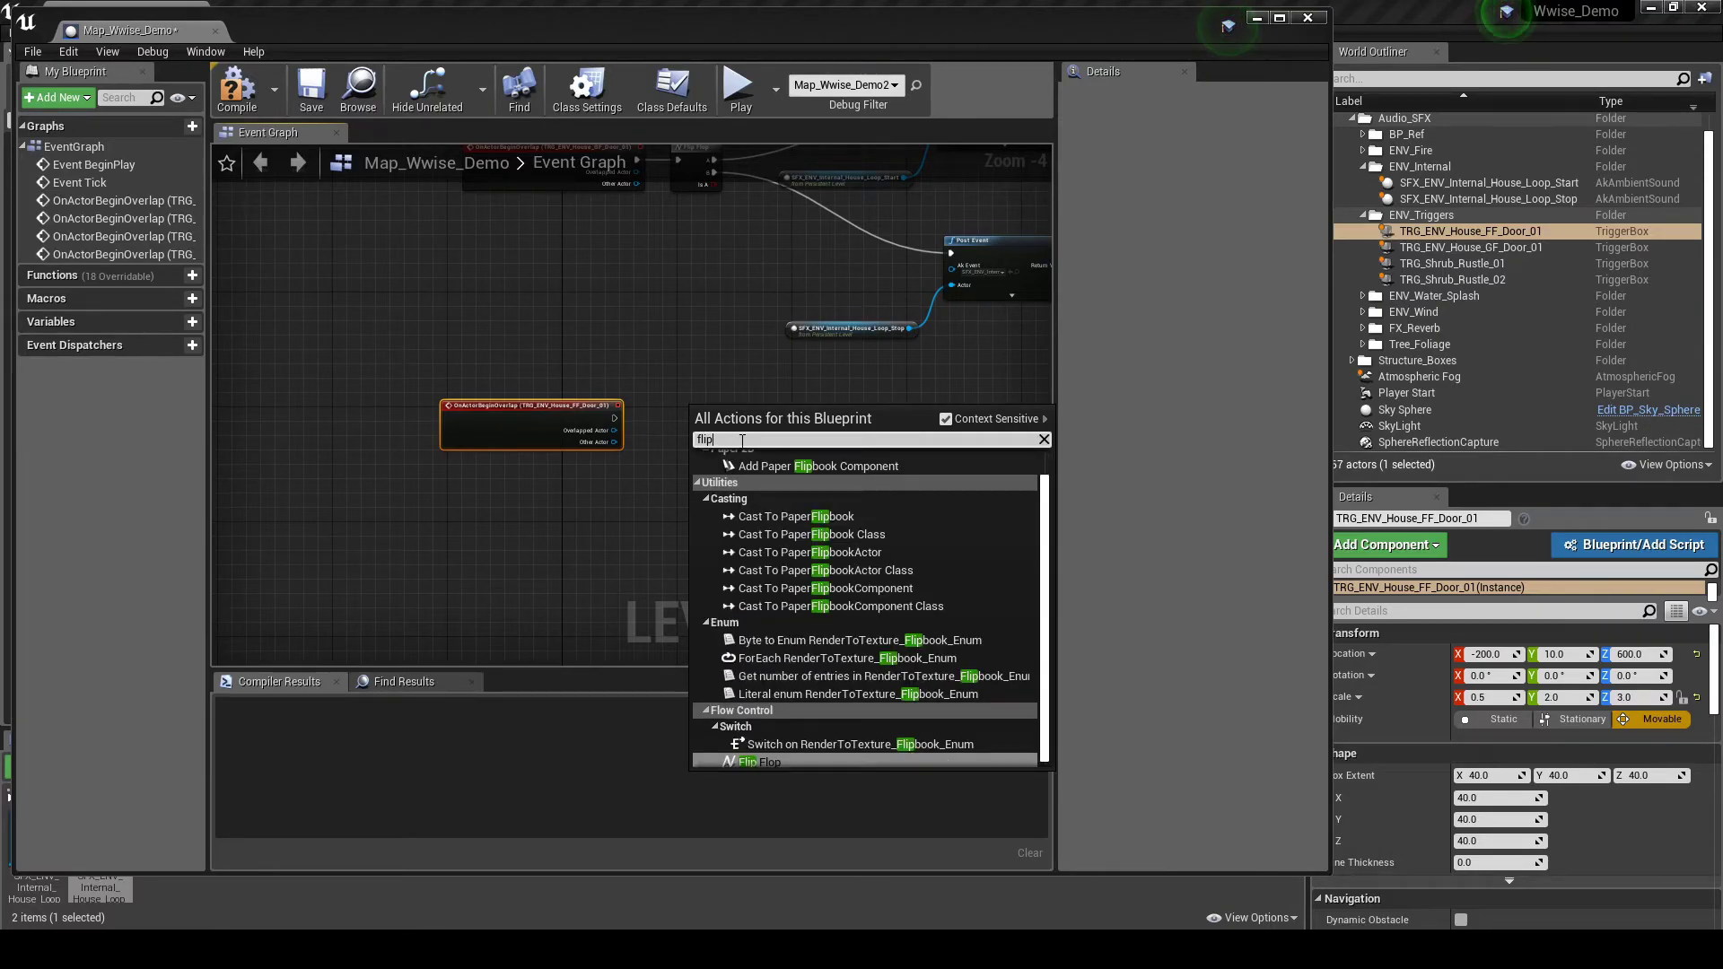
left_click(793, 762)
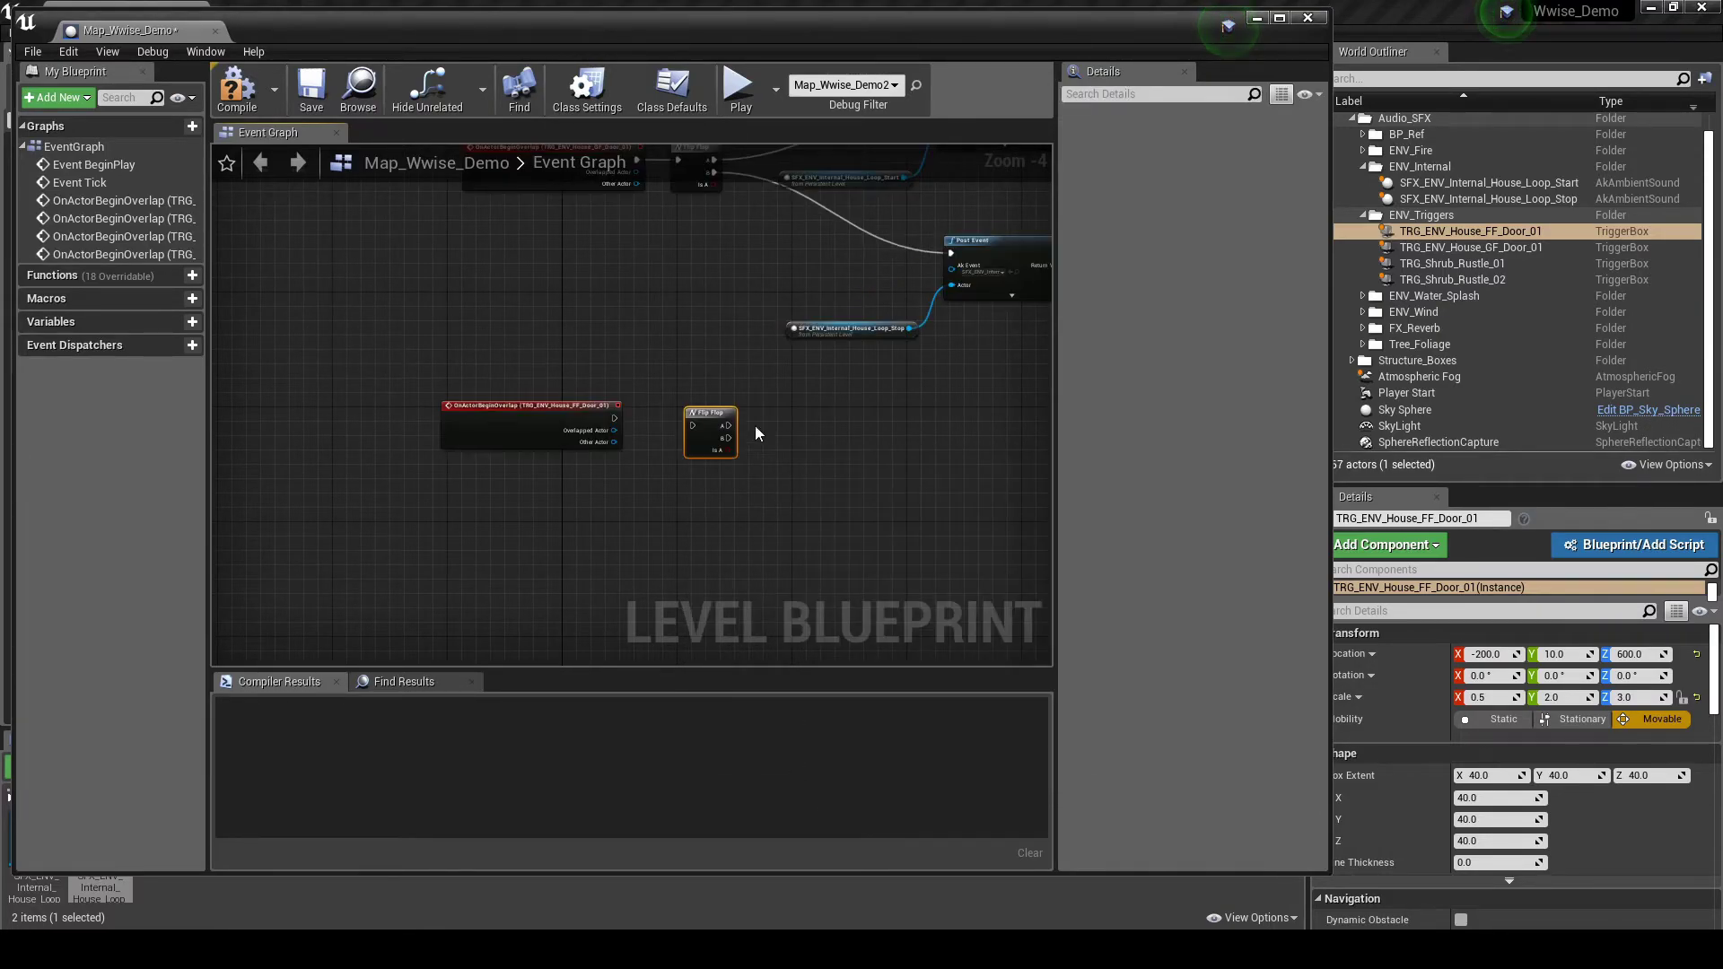
left_click_drag(713, 405, 691, 399)
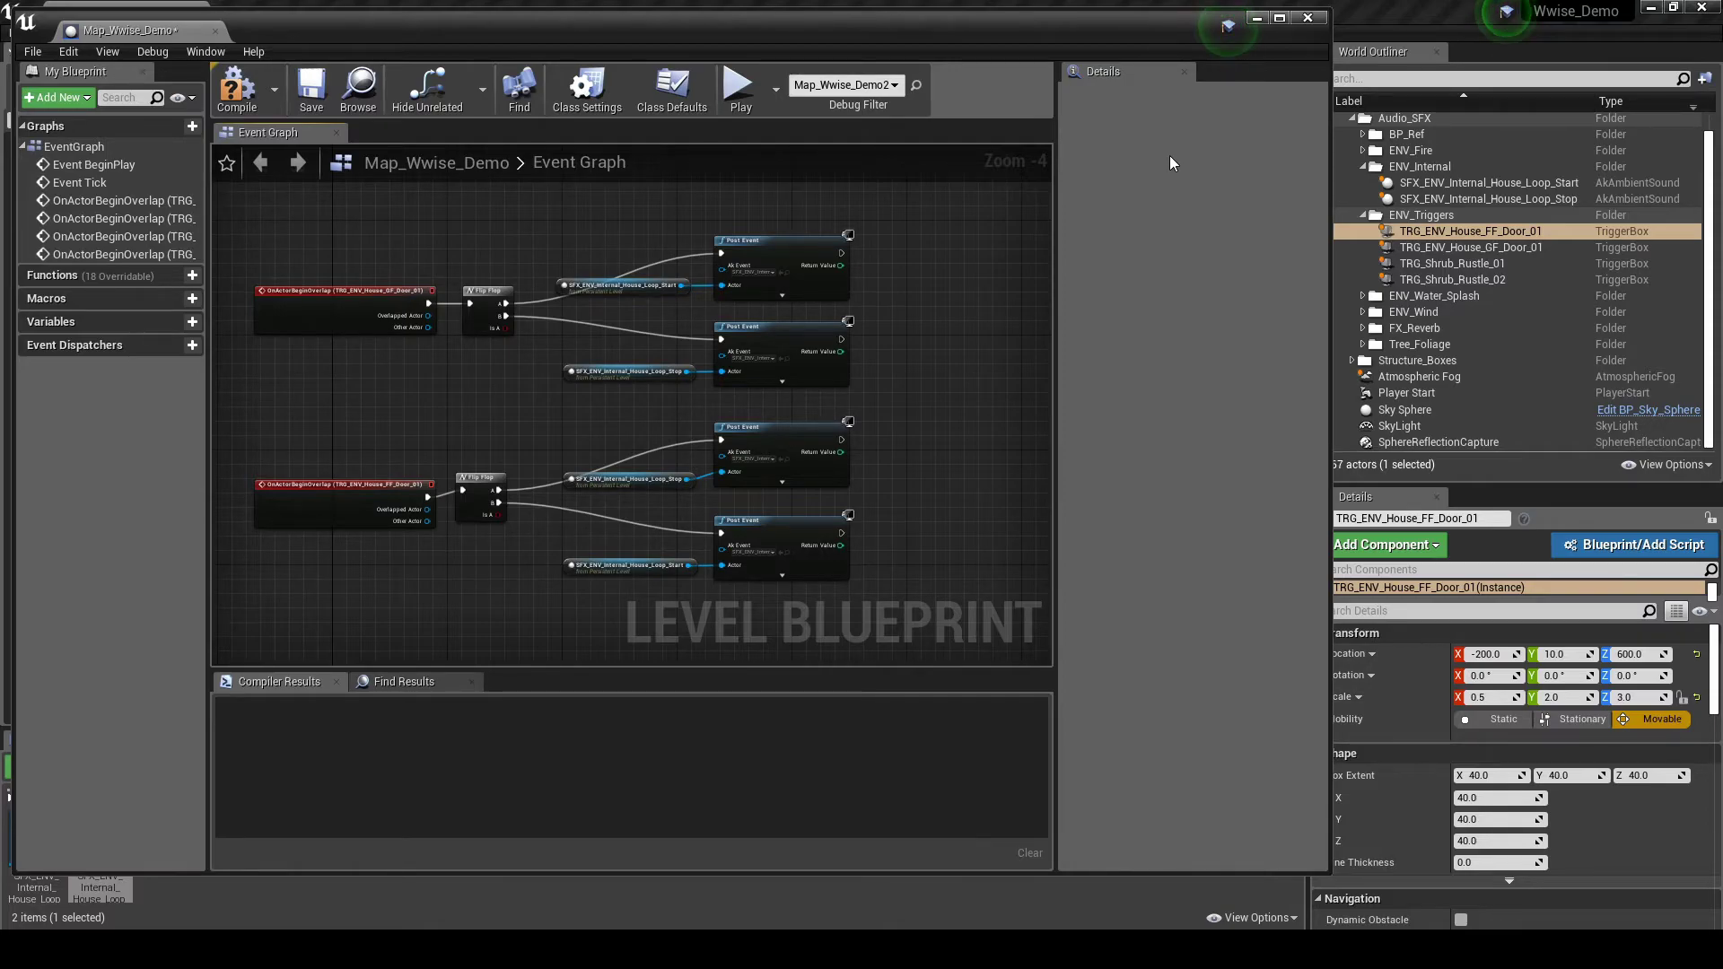
left_click(1279, 18)
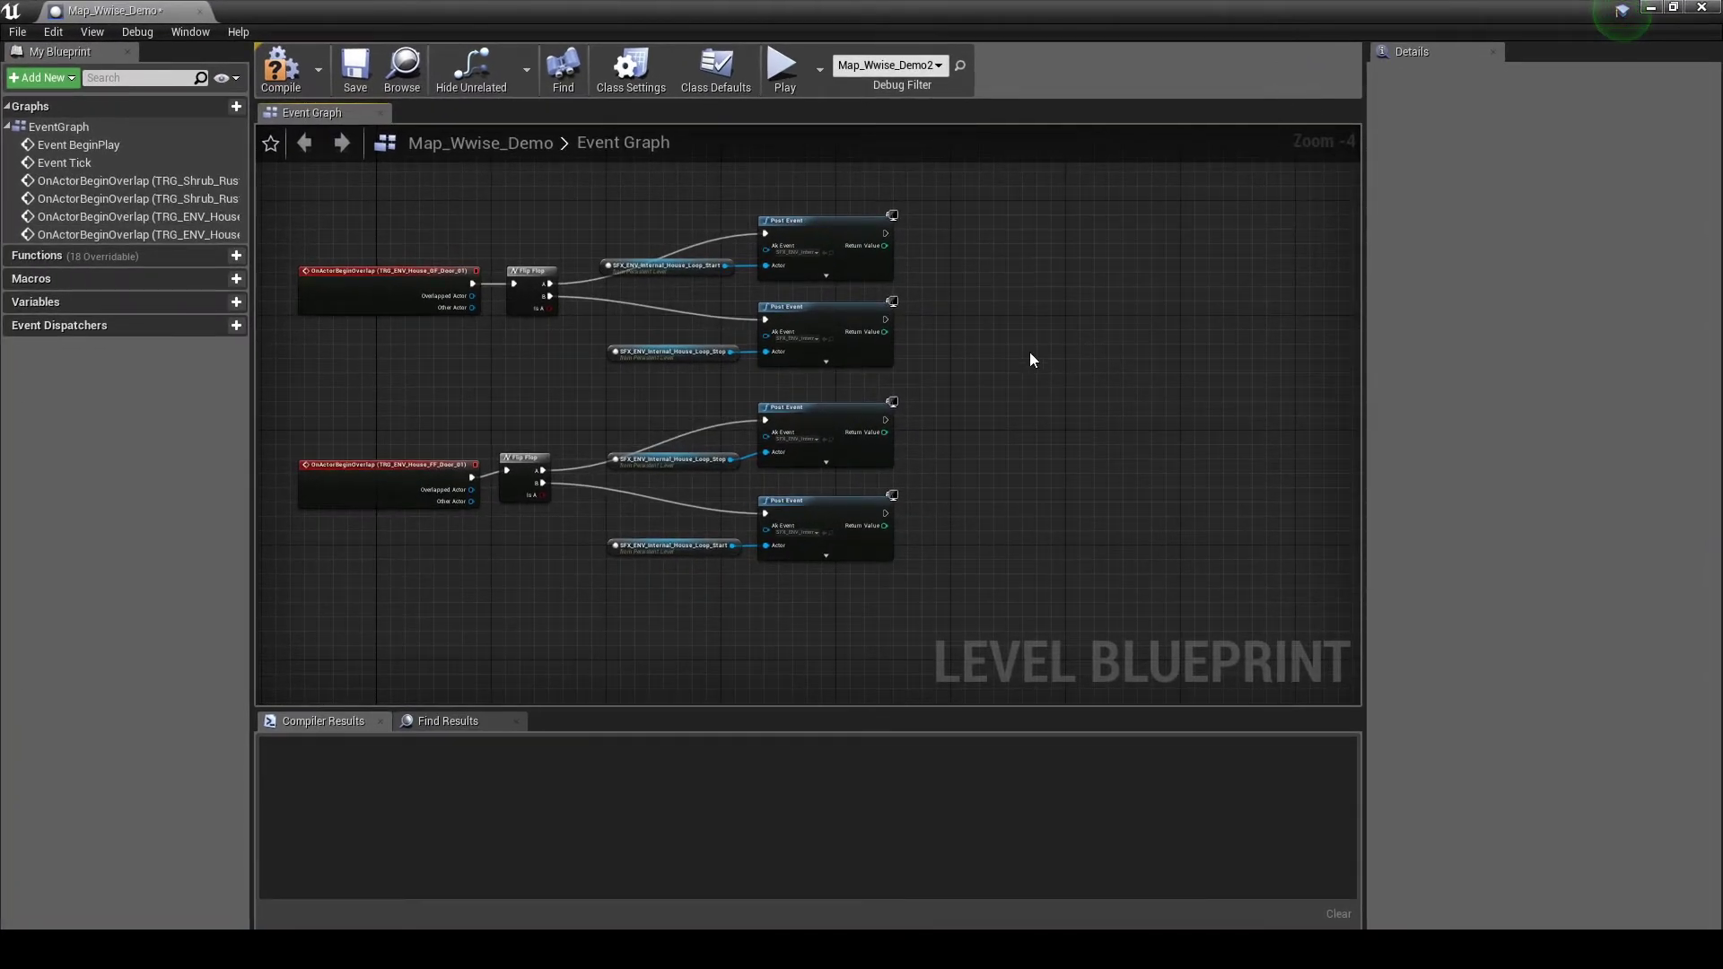
Wrap both door-trigger node chains in a comment titled SFX_House_Door_Triggers and compile.
scroll(903, 358, "up", 1)
left_click_drag(1008, 362, 1300, 364)
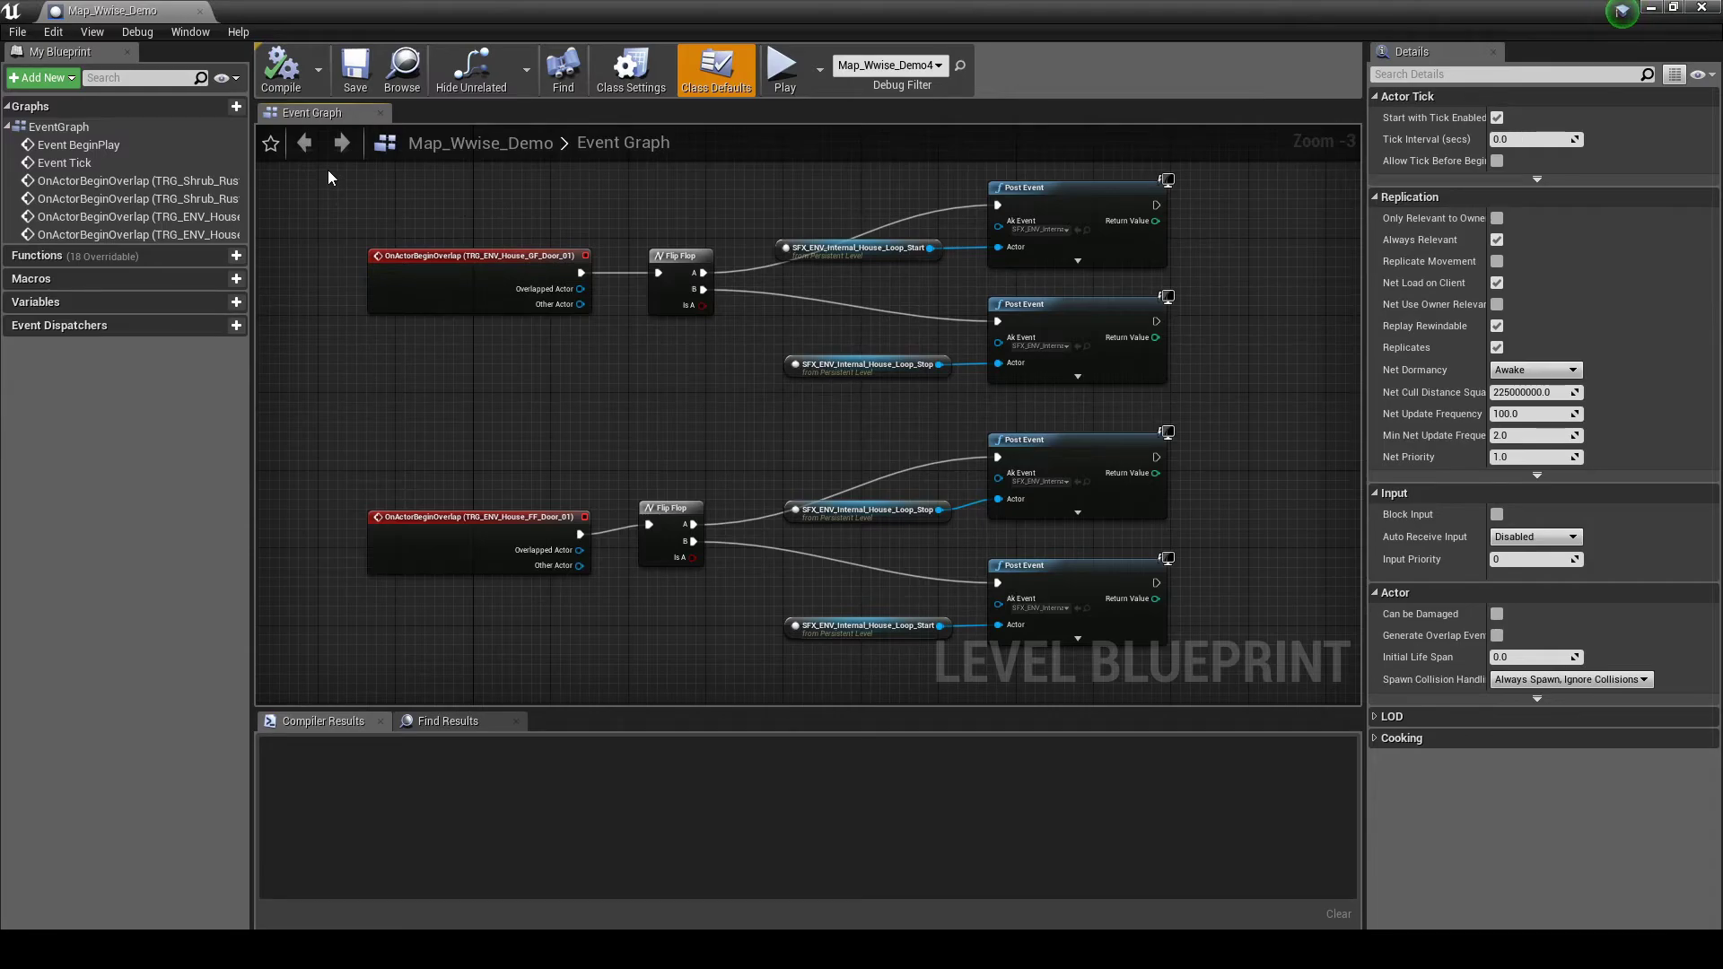
left_click_drag(326, 169, 1219, 670)
key("c")
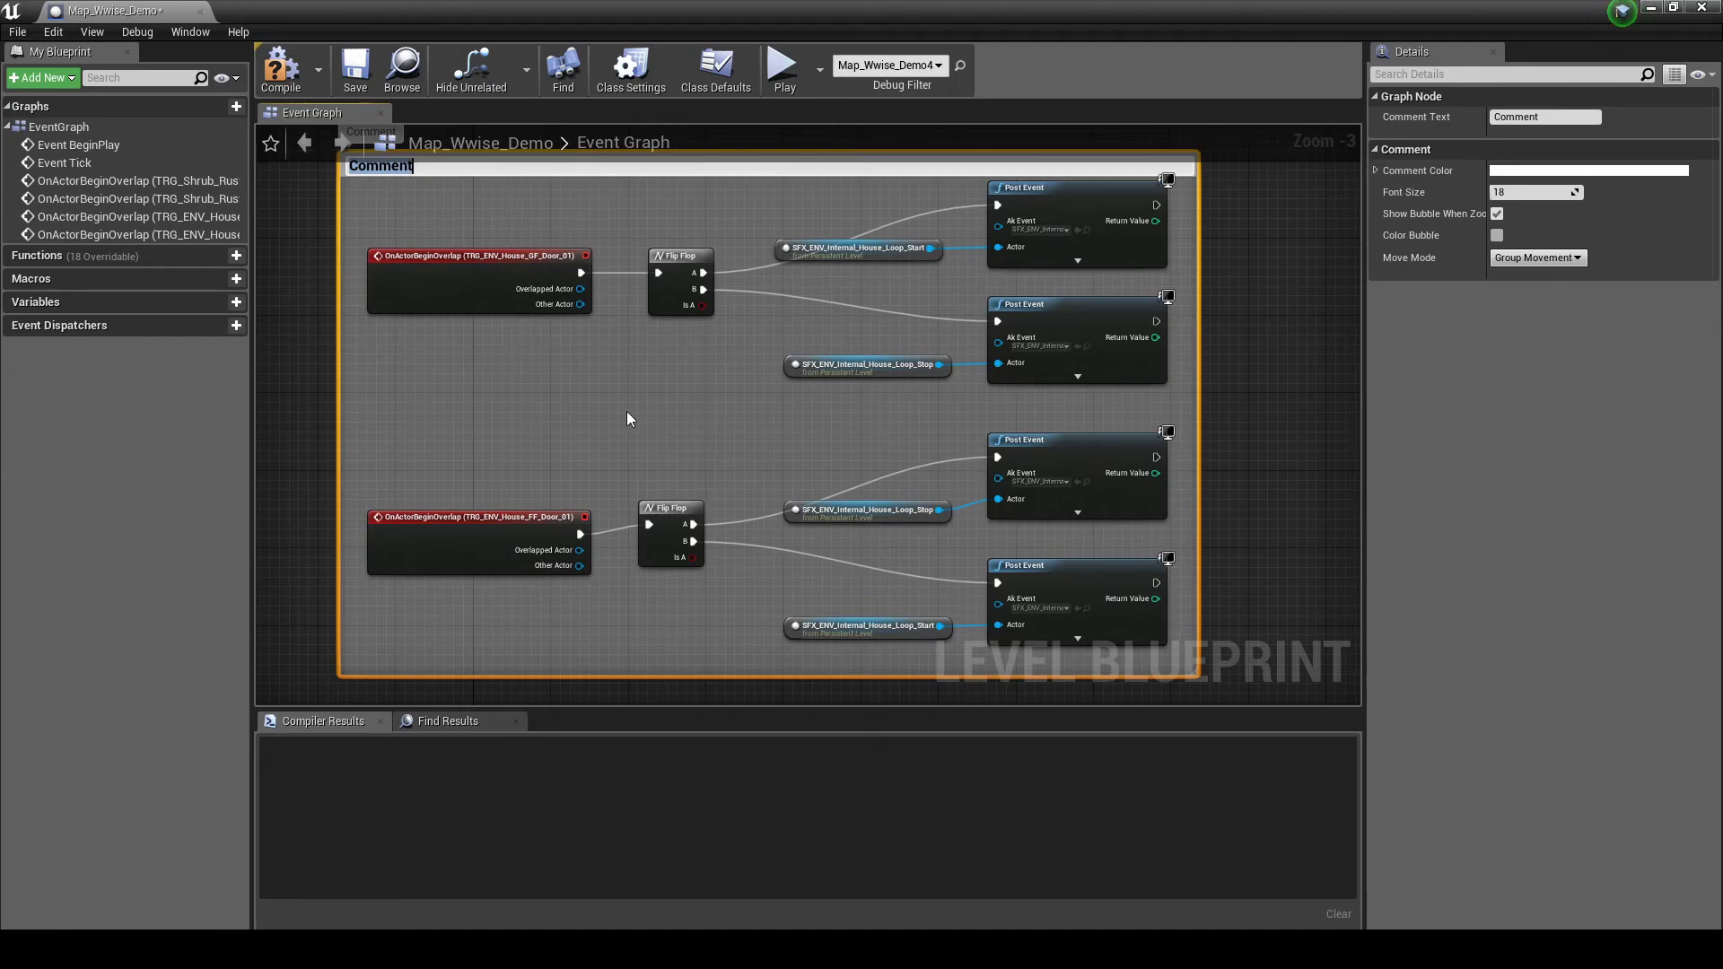
type("SFX_House_Door_Triggers")
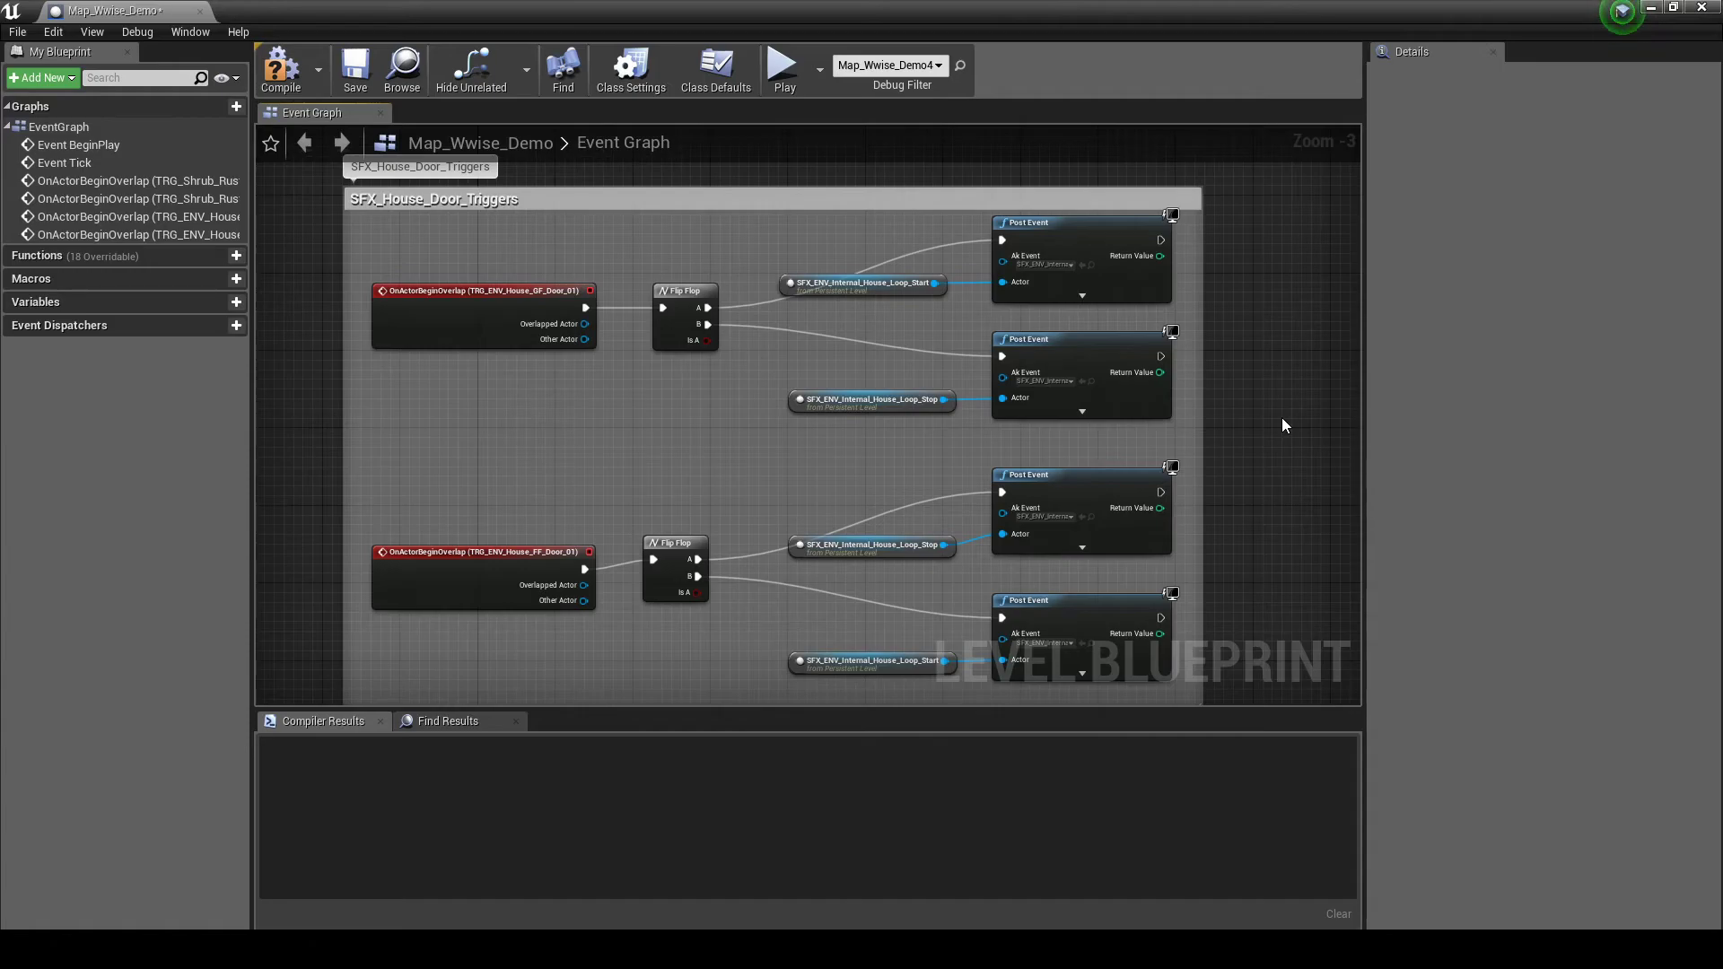
left_click(281, 67)
Save the map and switch Wwise to the Profiler layout.
left_click(355, 72)
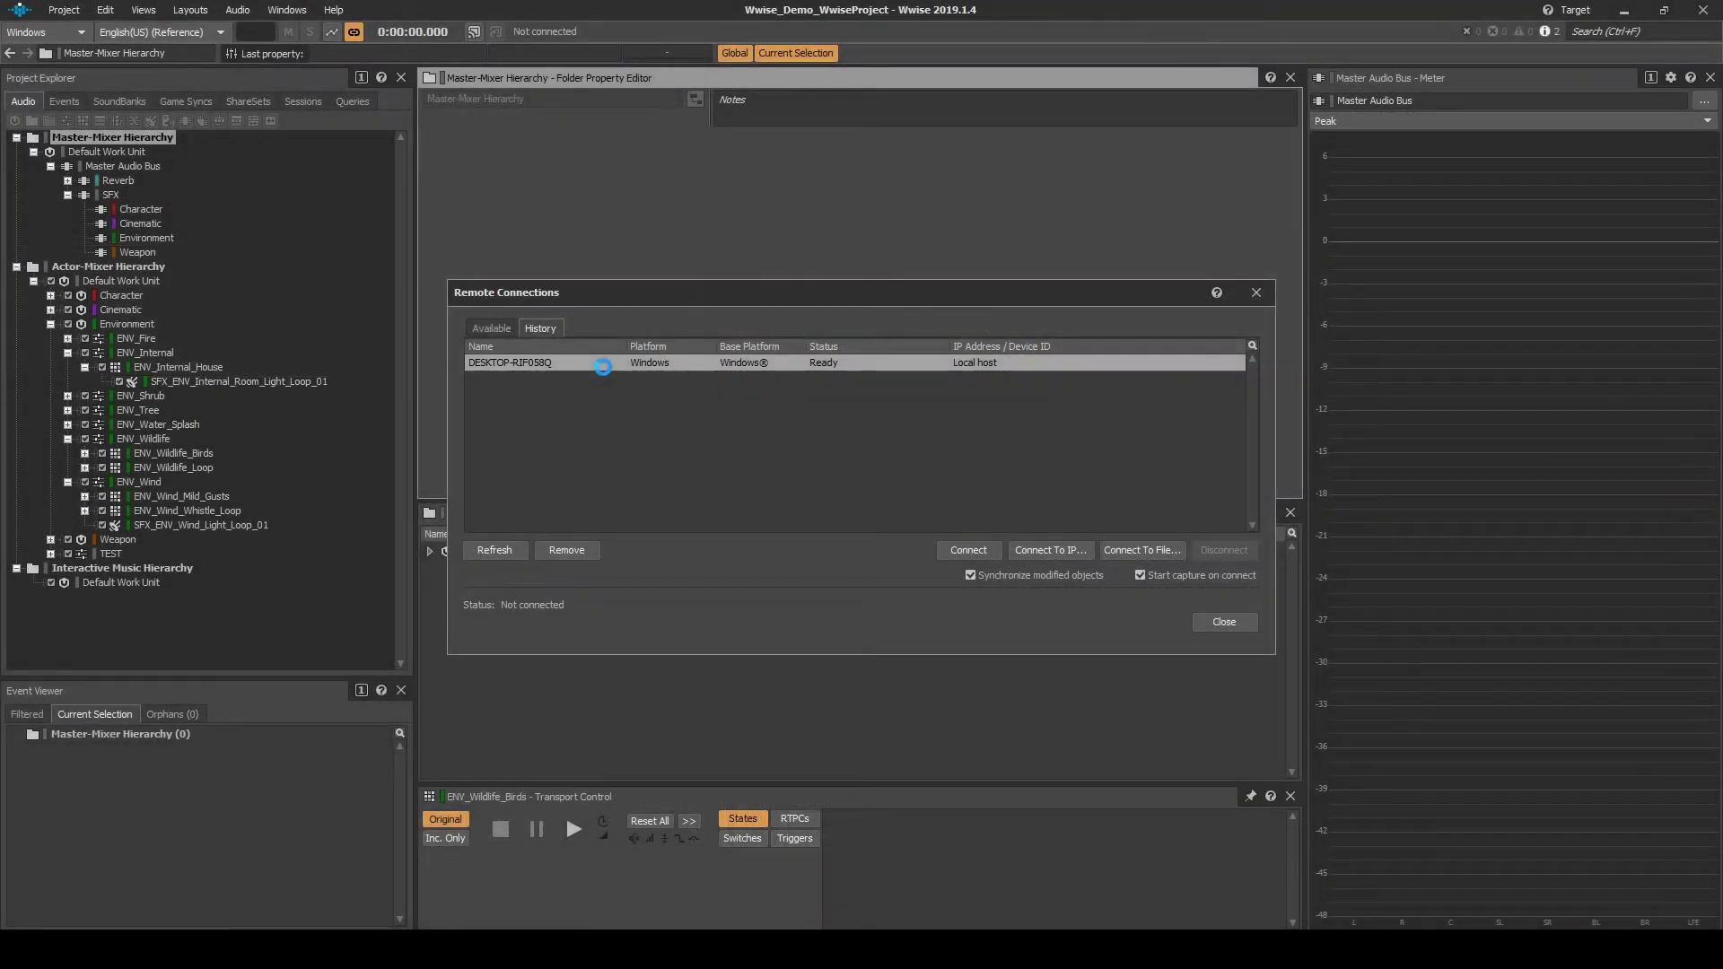
left_click(203, 20)
left_click(212, 51)
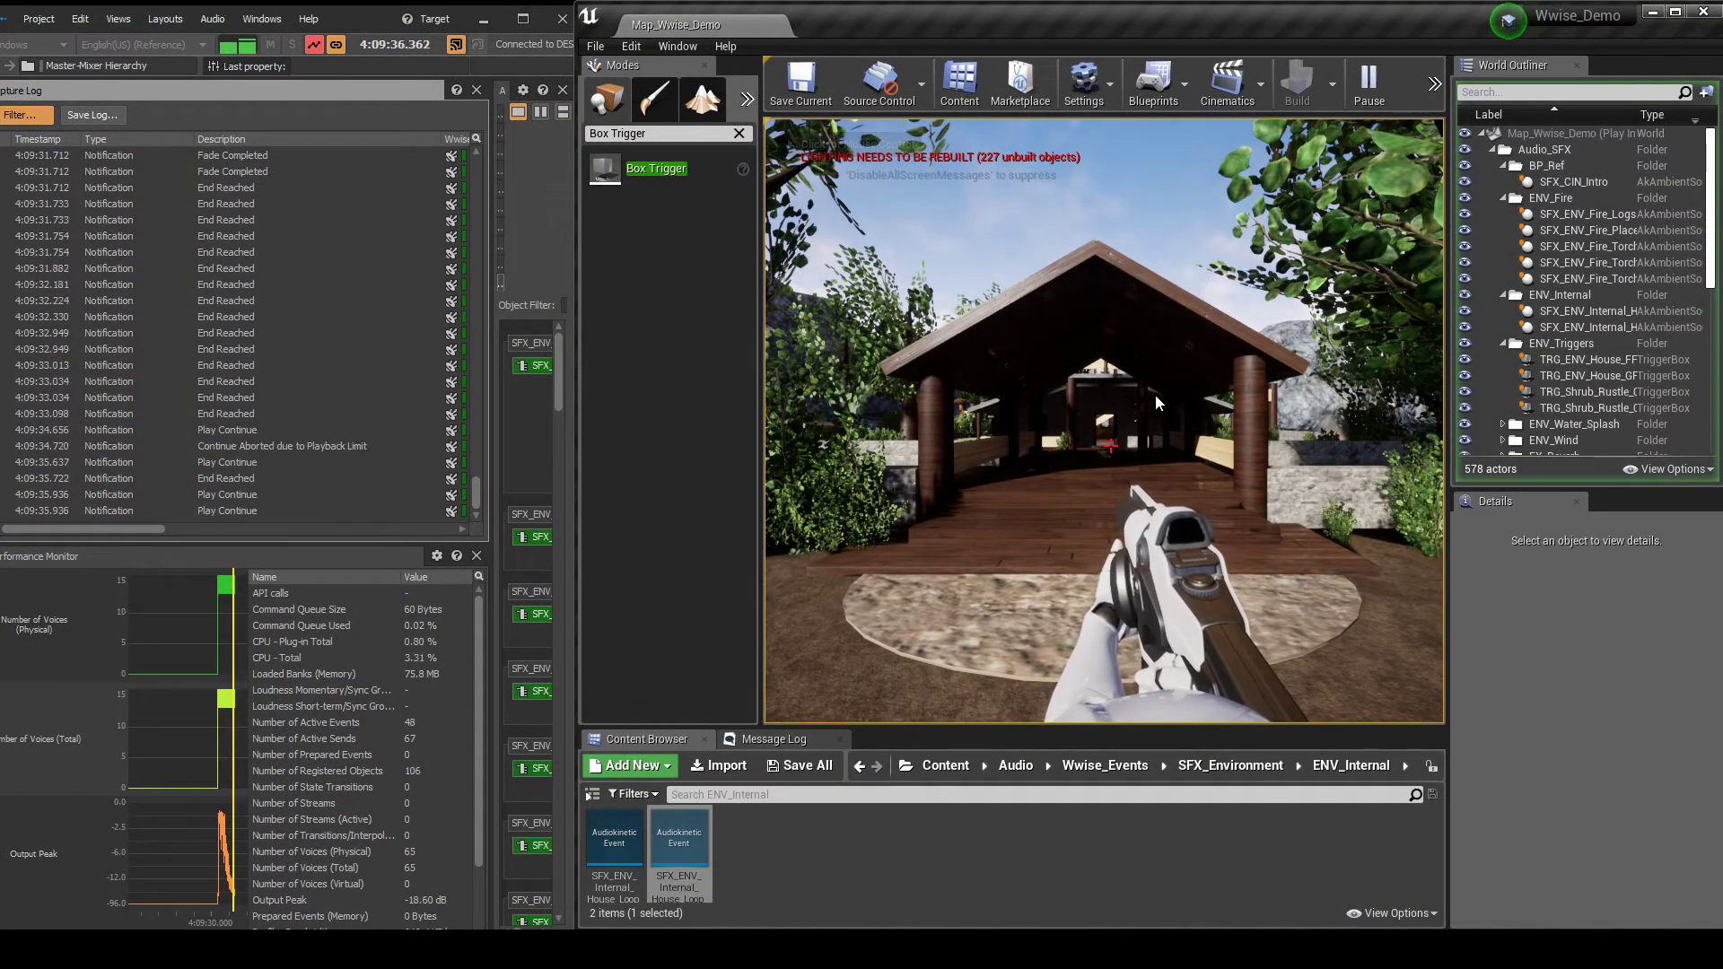
In the play session, walk across the covered bridge into the house's staircase room.
left_click(1156, 397)
key("w")
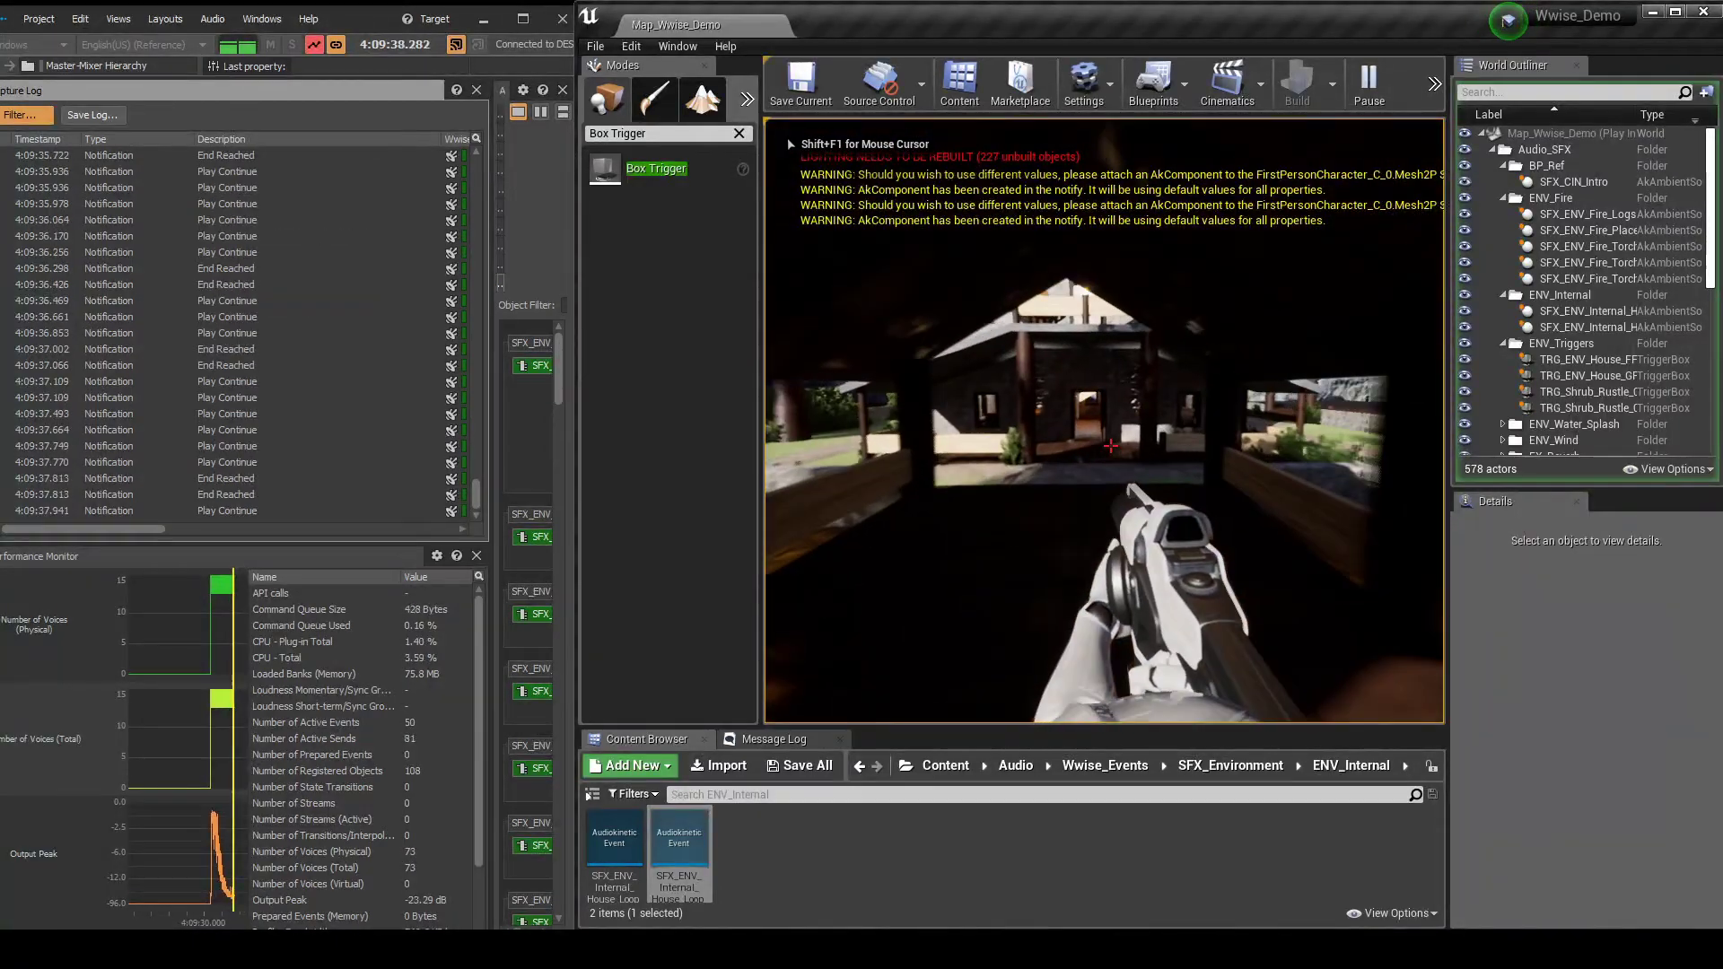
key("w")
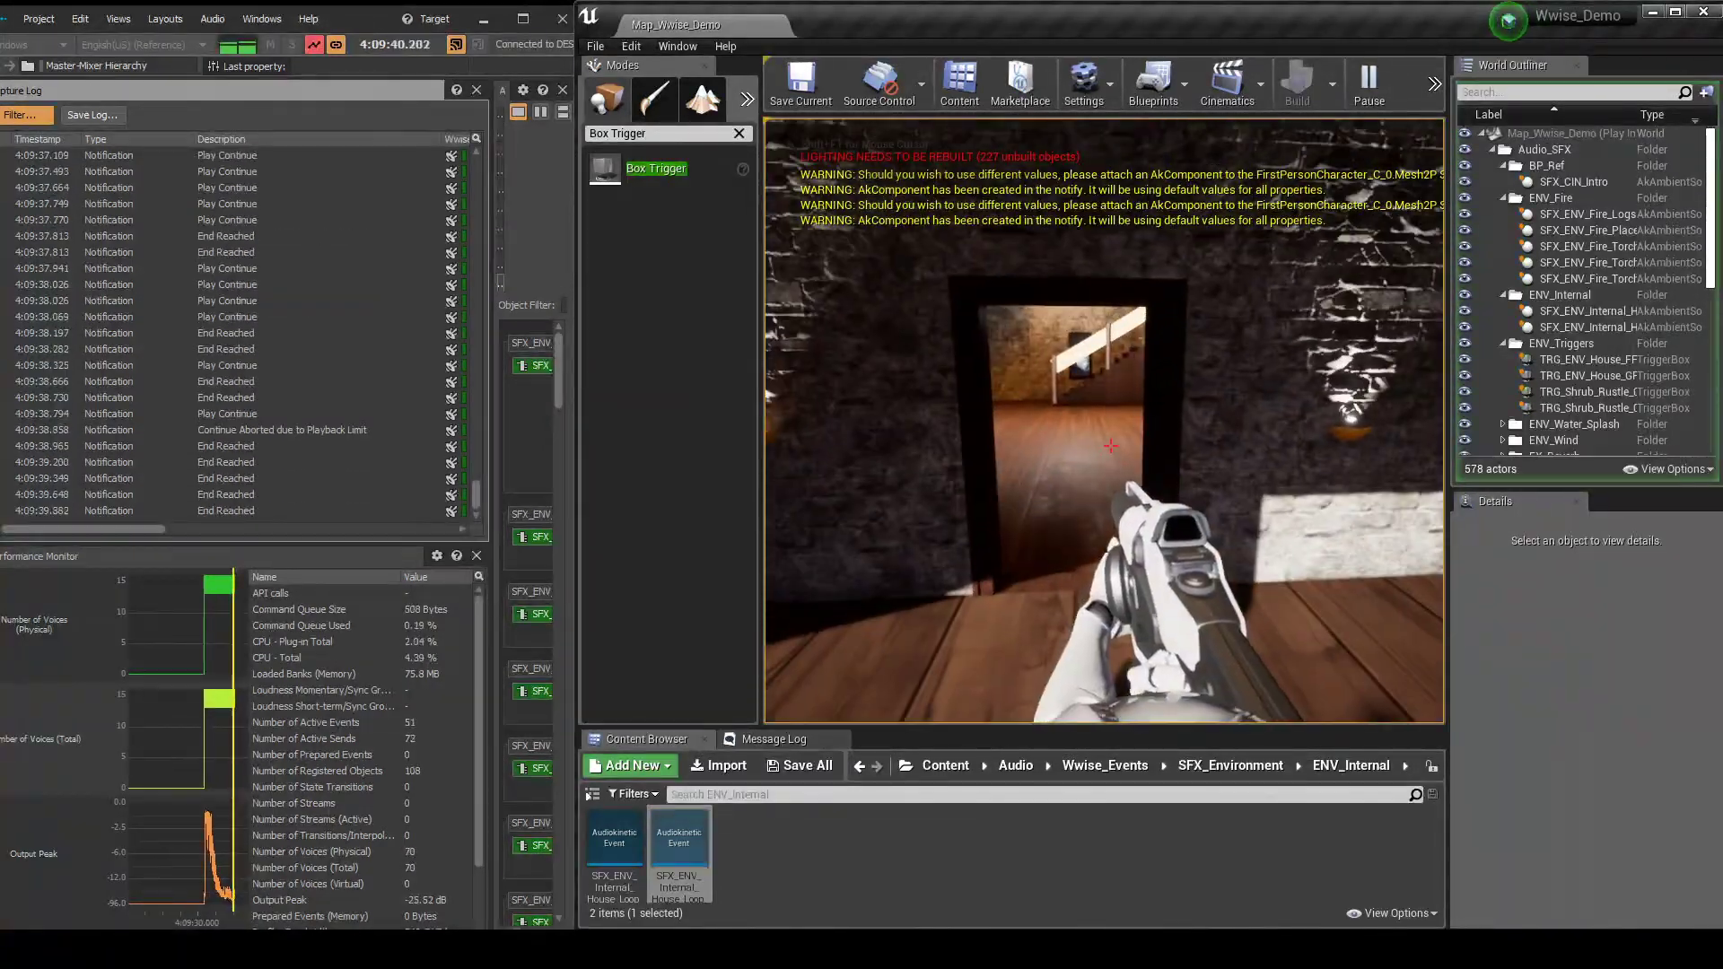
key("w")
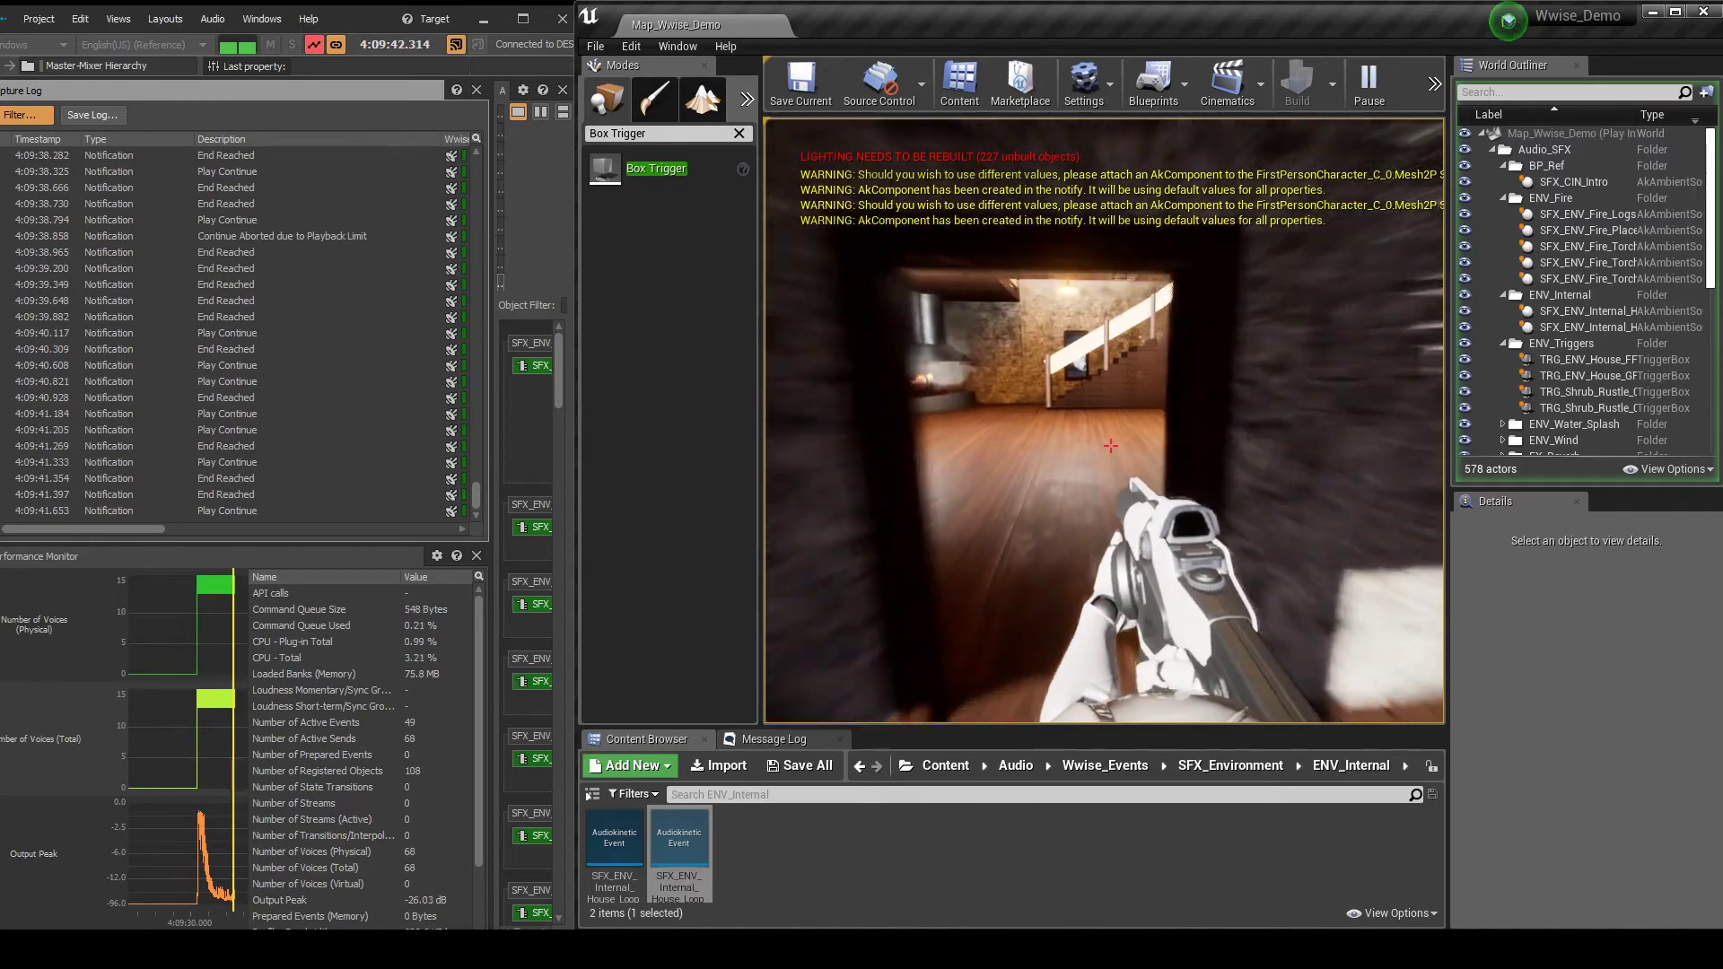
key("w")
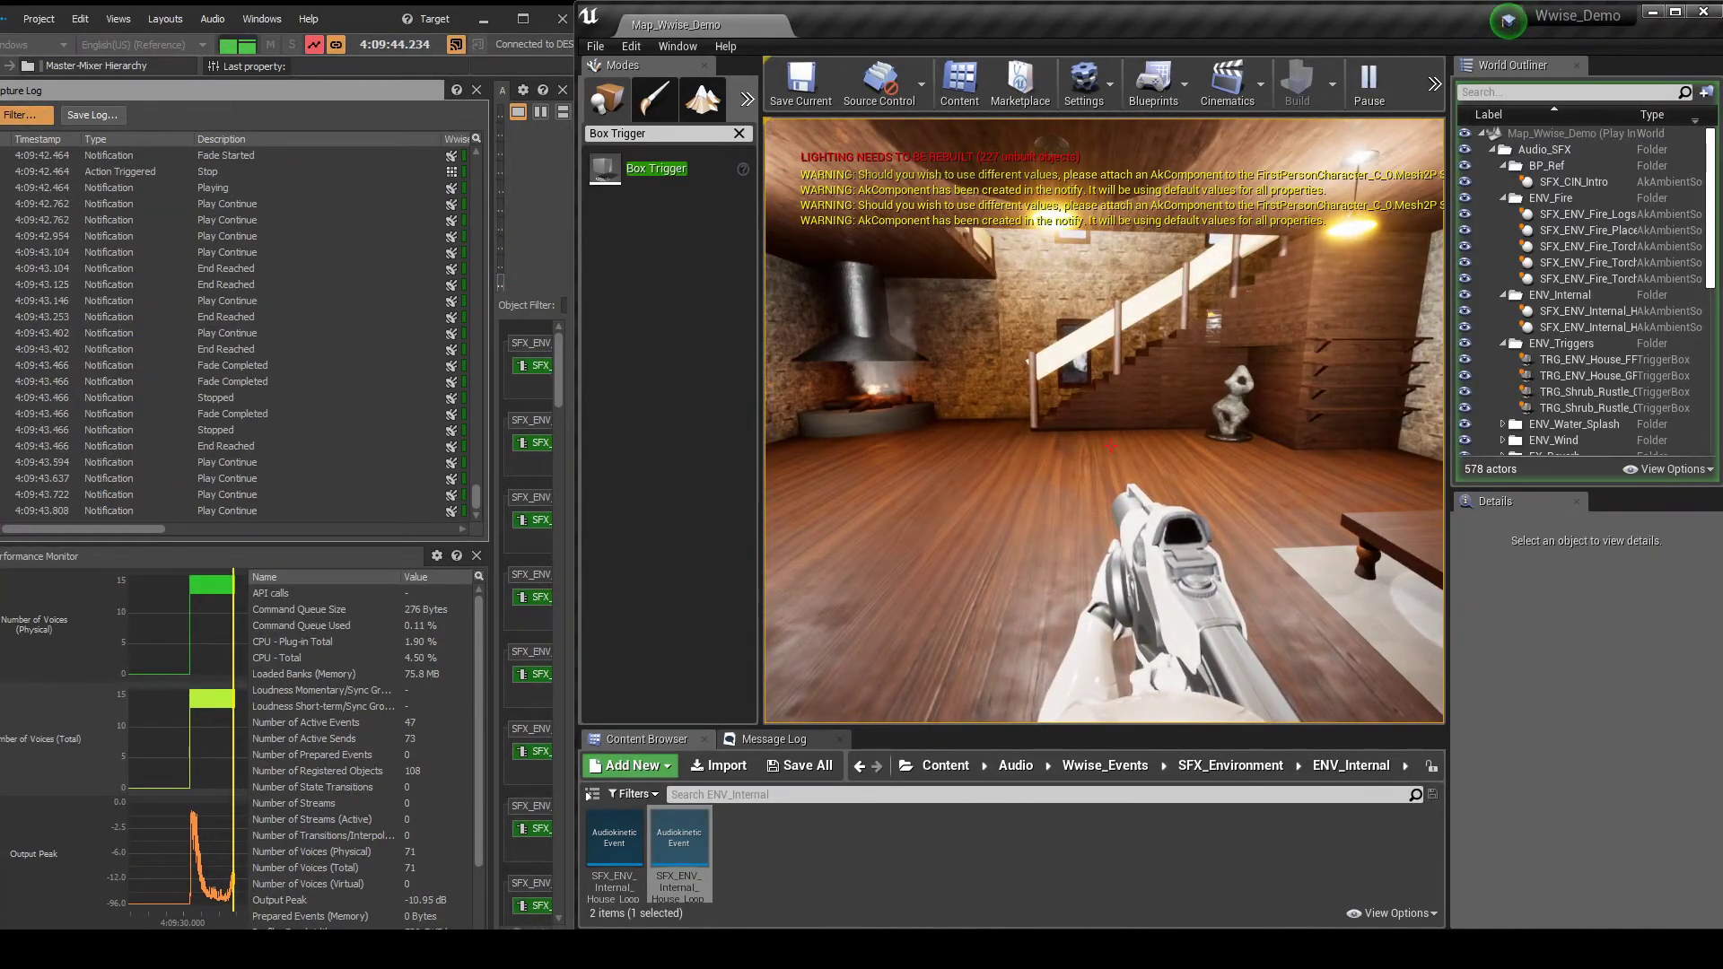
Walk through the upstairs room onto the balcony, back inside, and out toward the gazebo.
mouse_move(1111, 446)
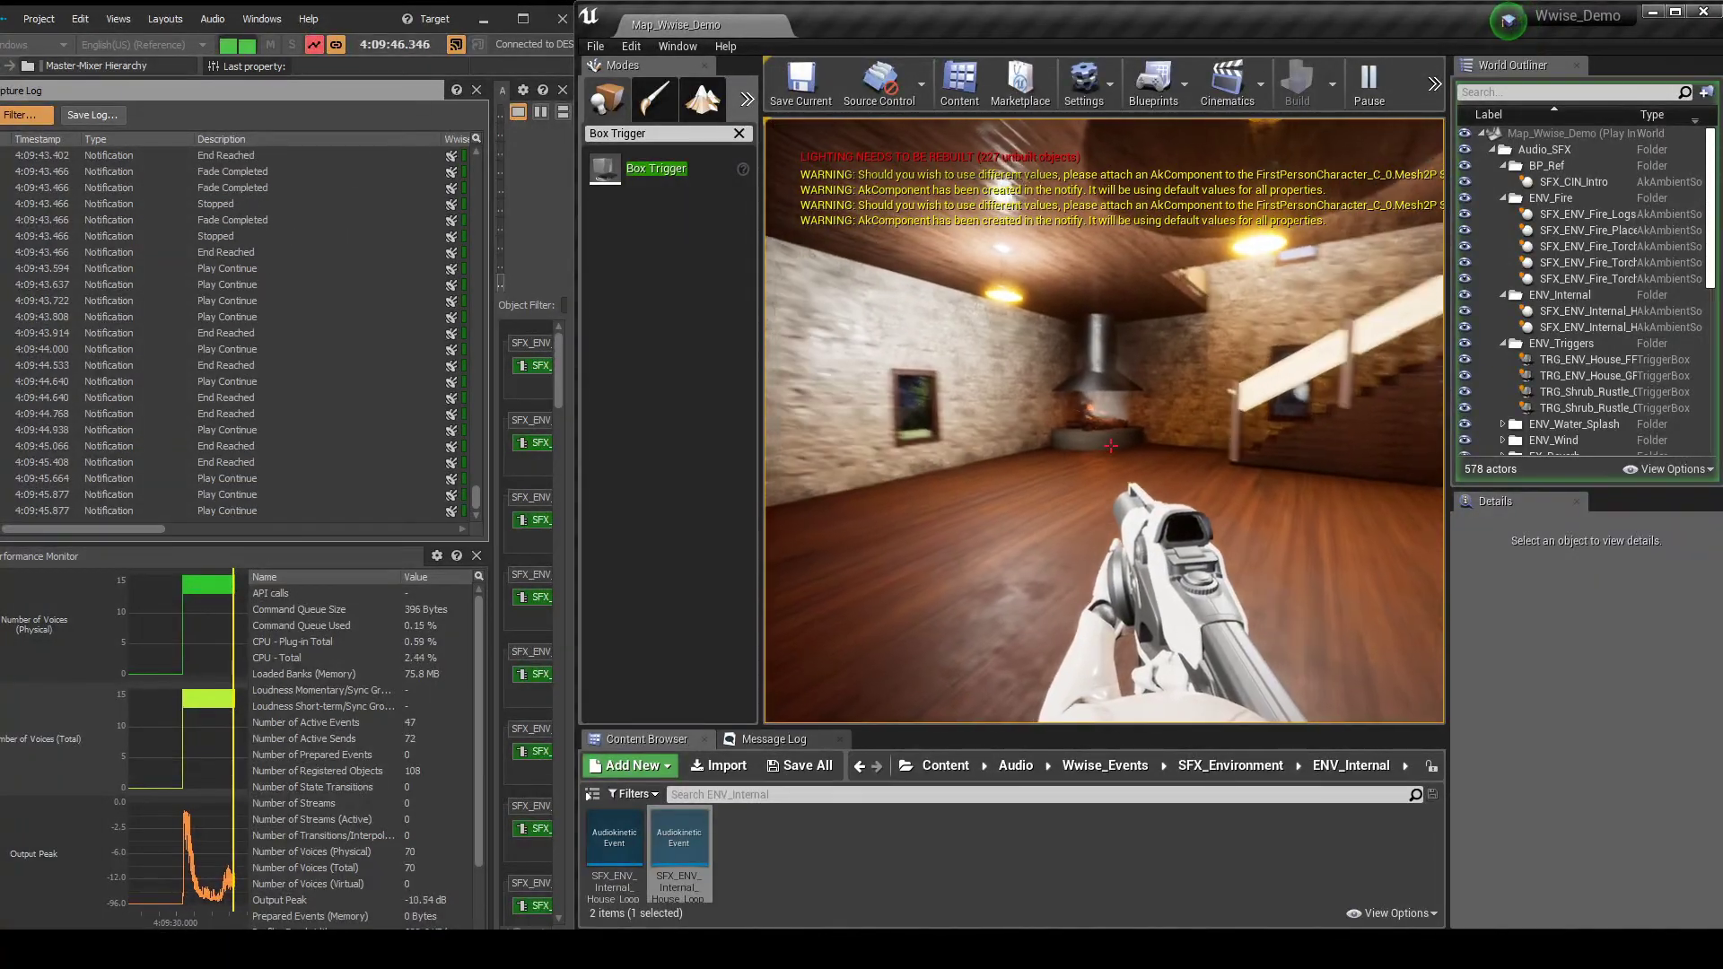
key("w")
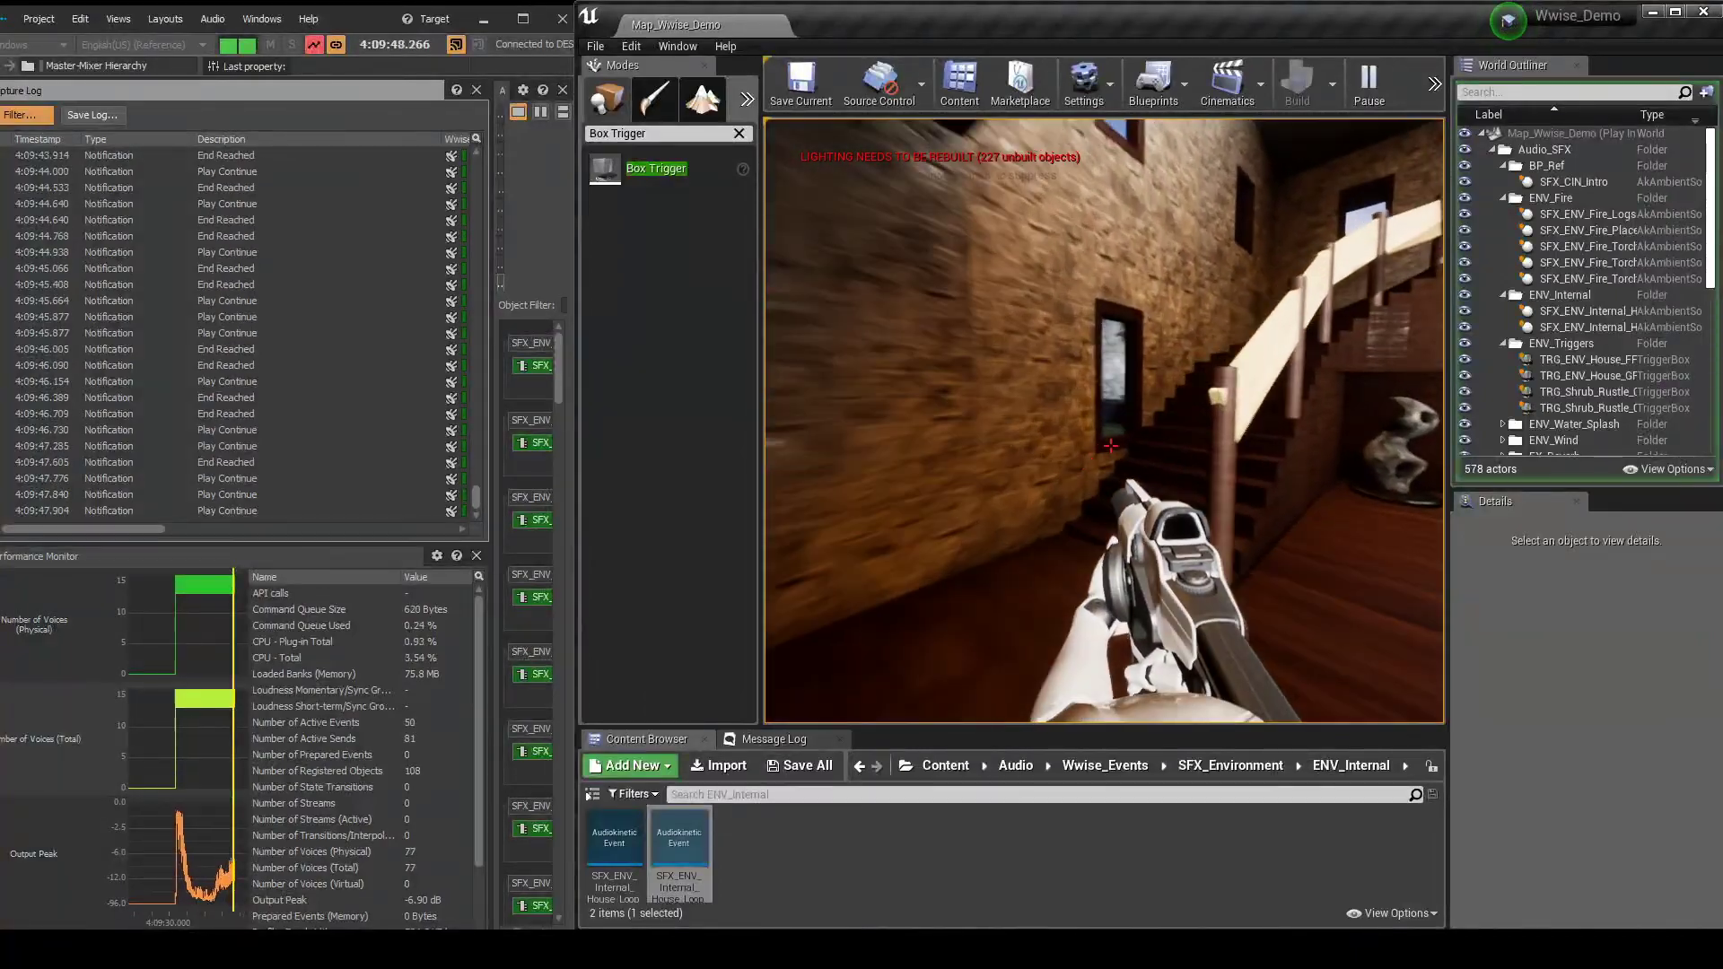
key("w")
key("w")
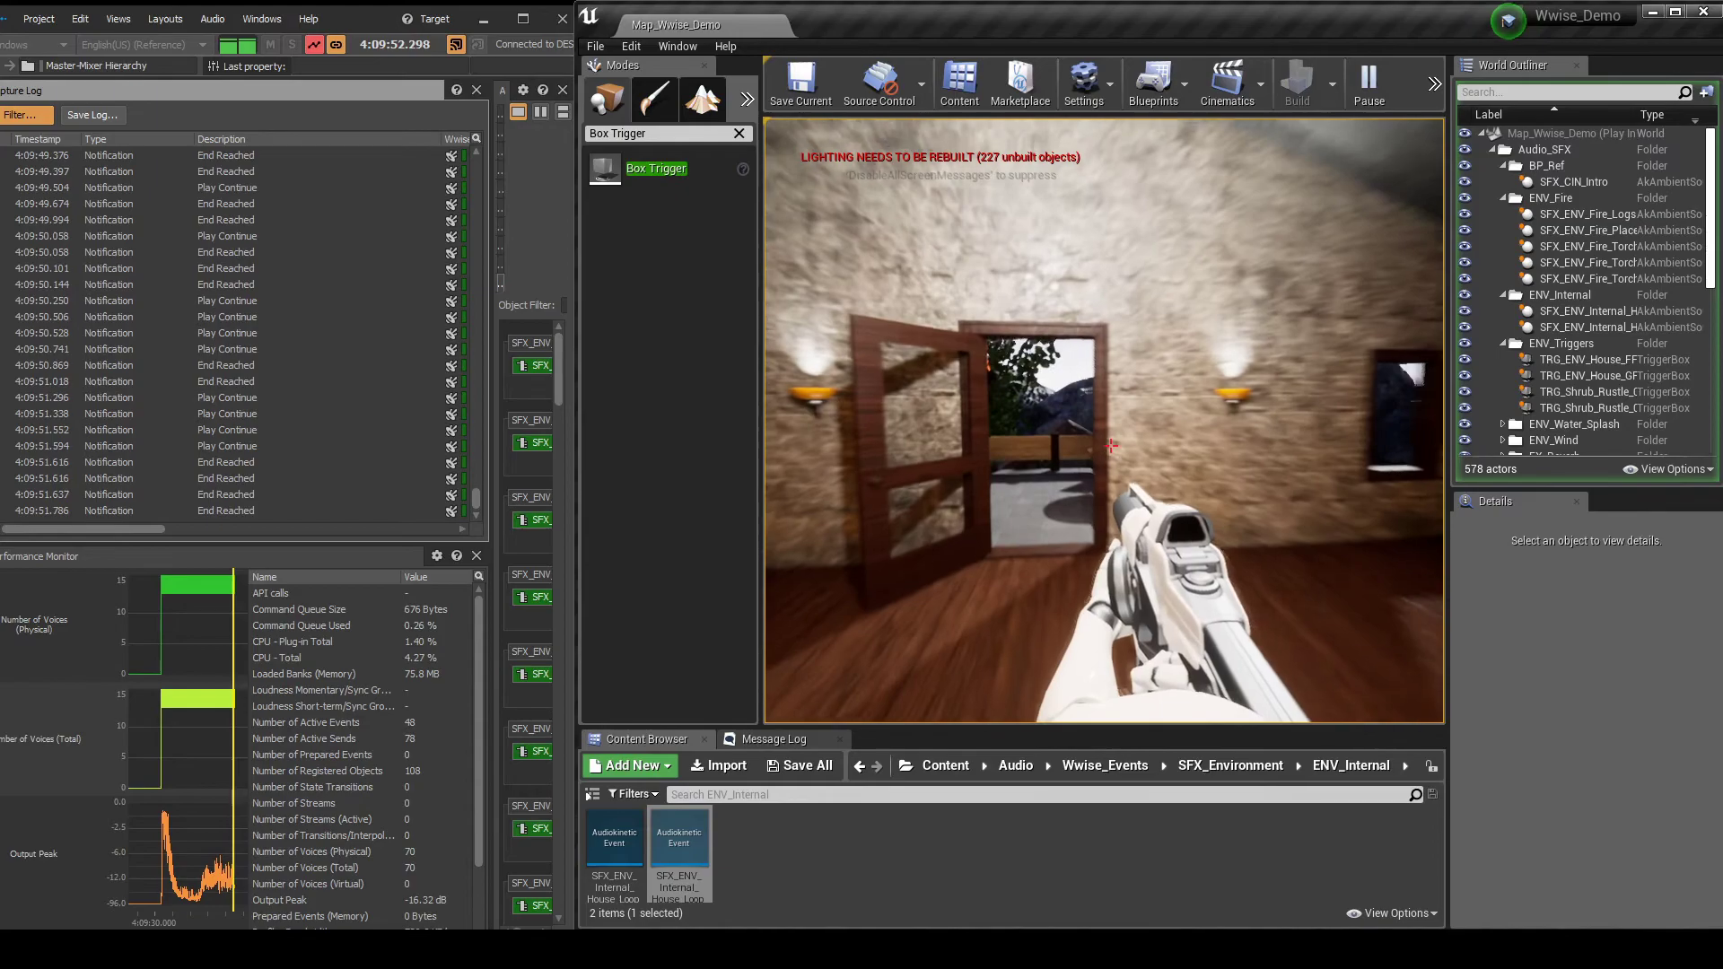
key("w")
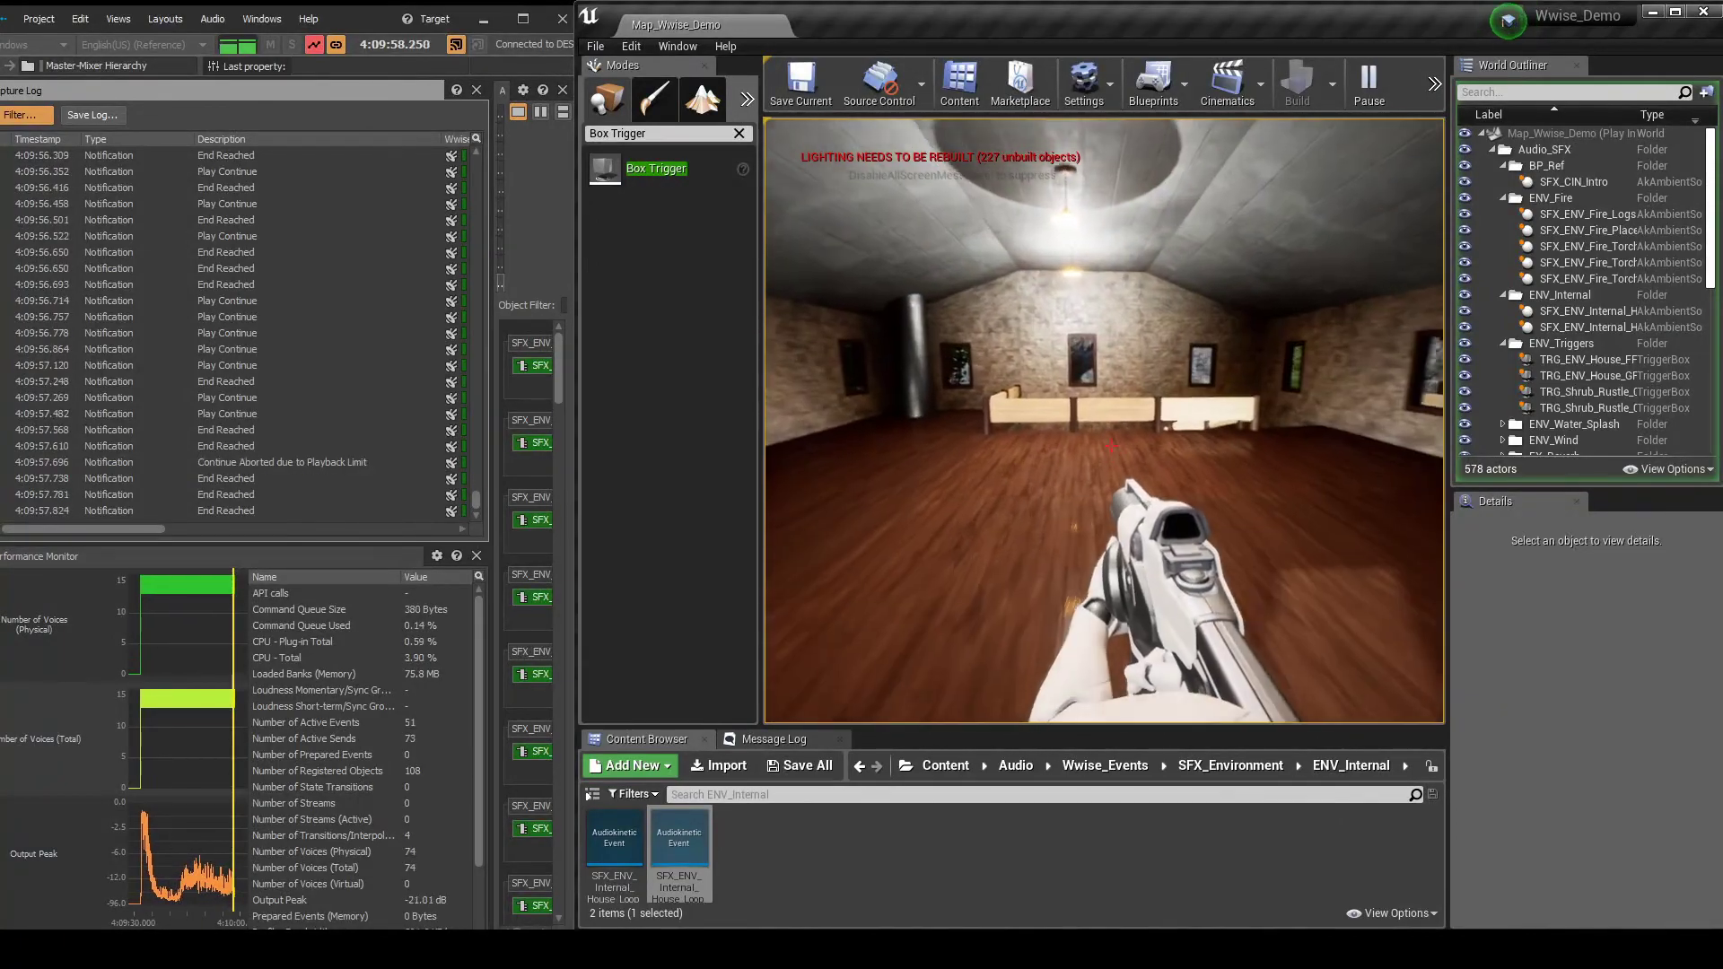
key("w")
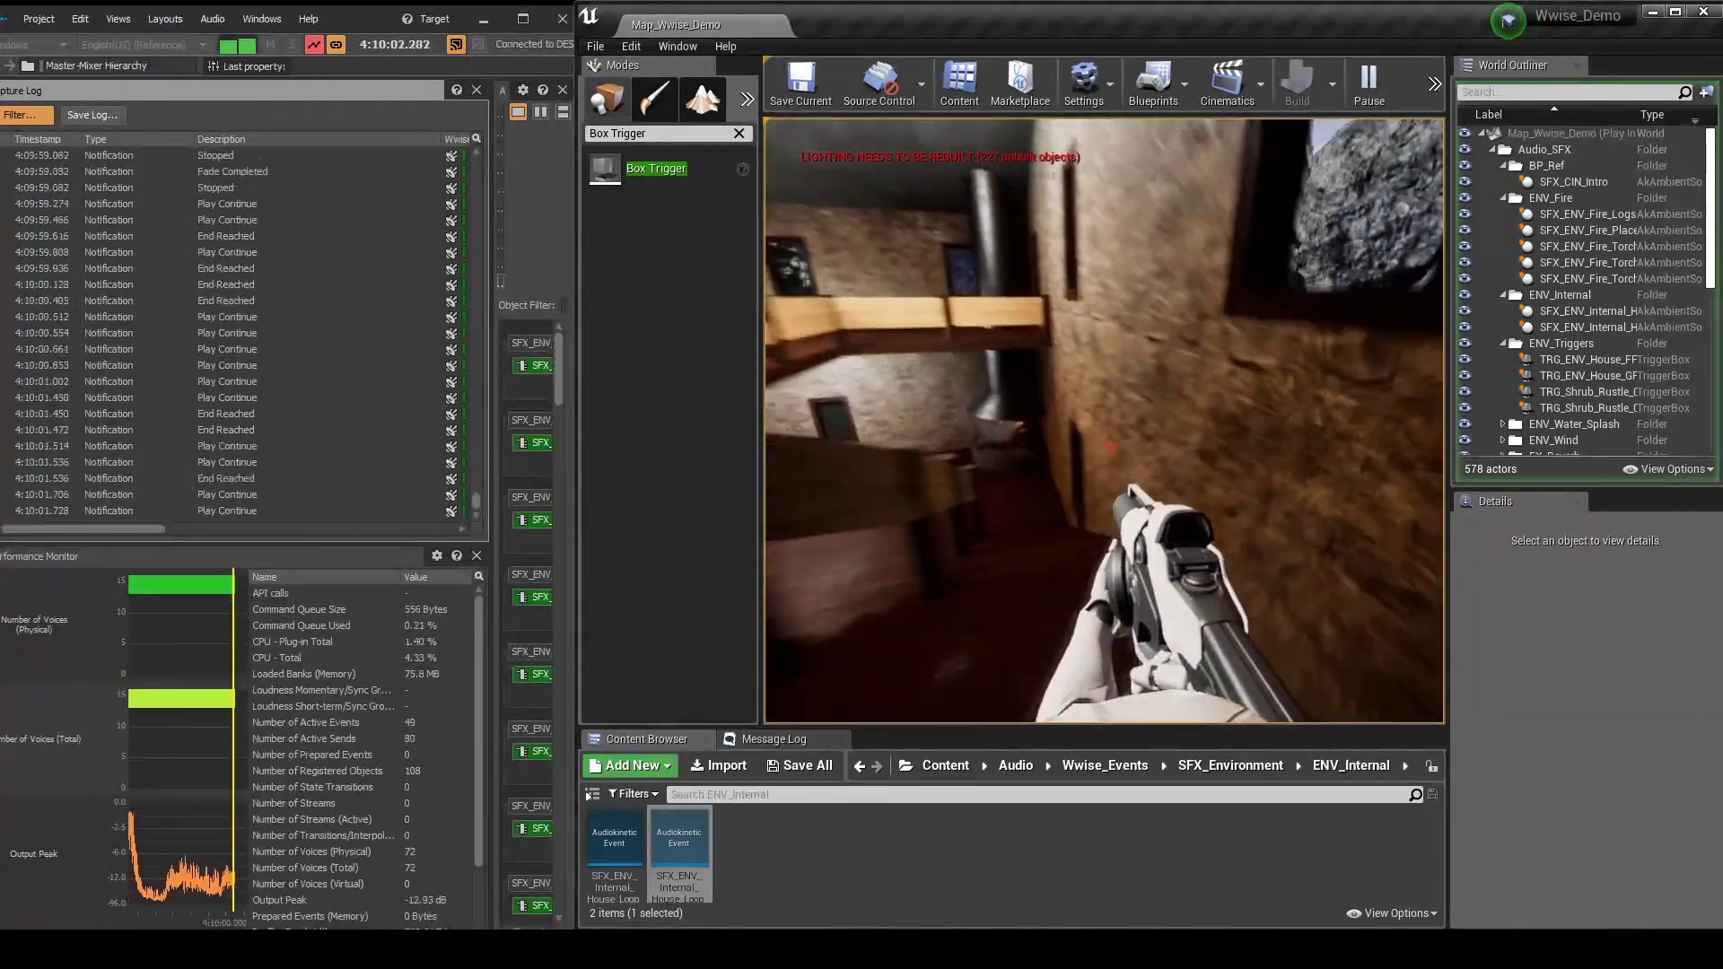
key("w")
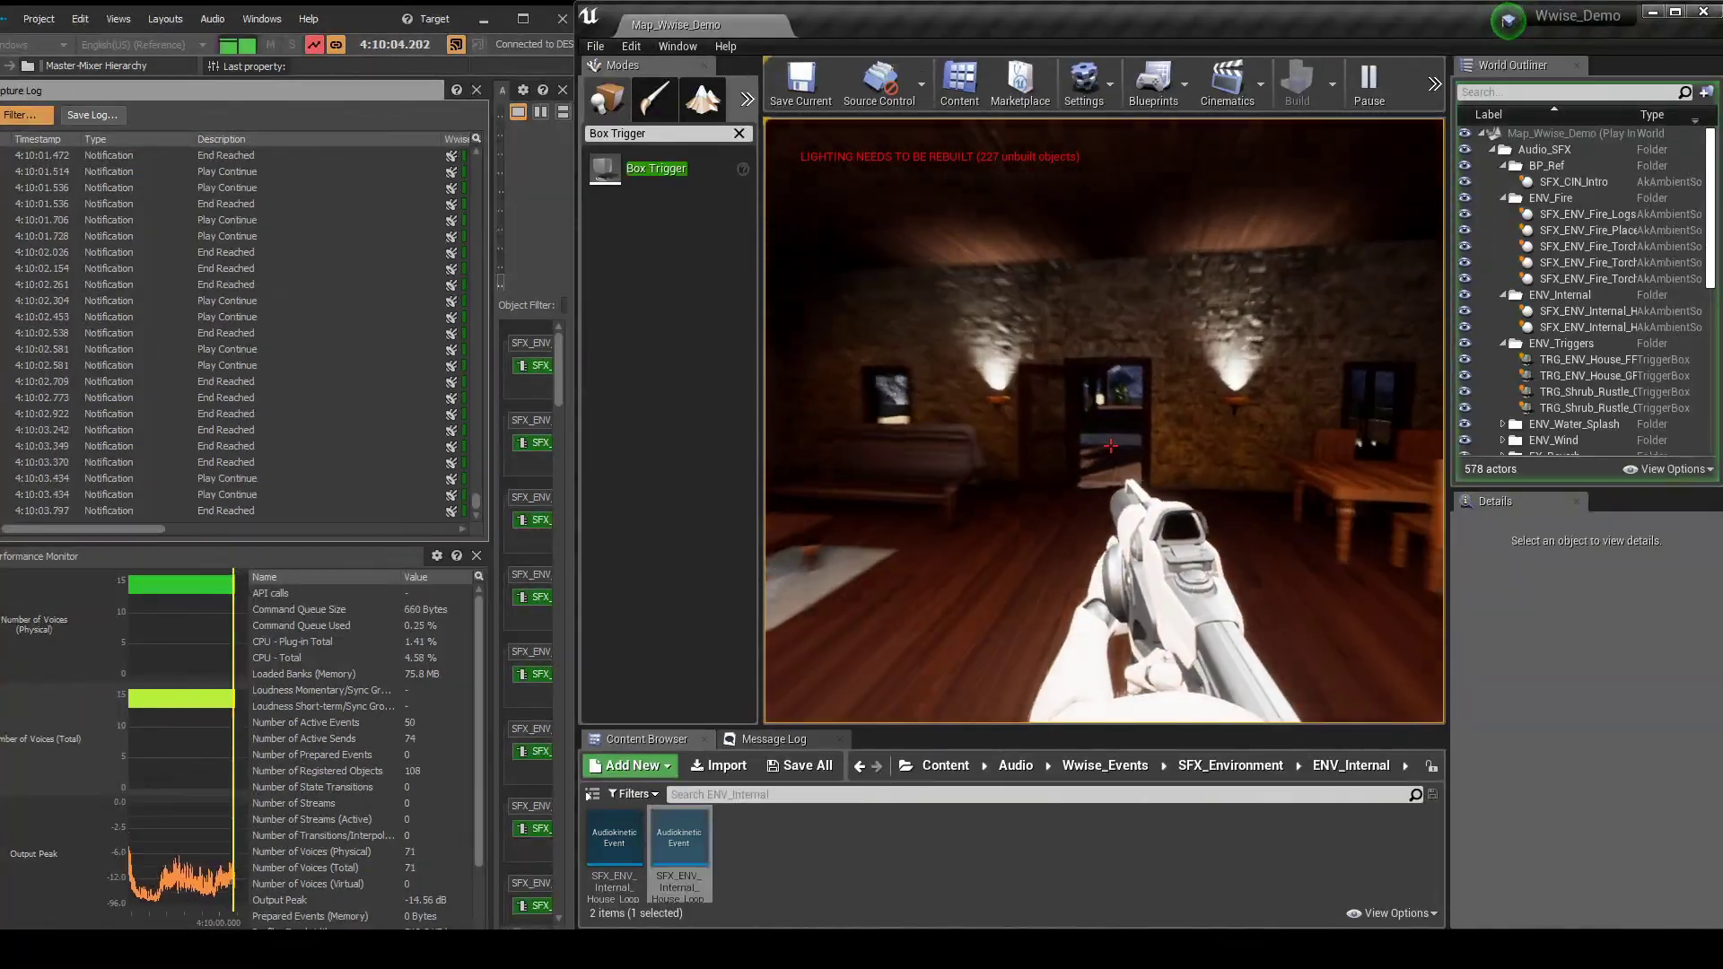
key("w")
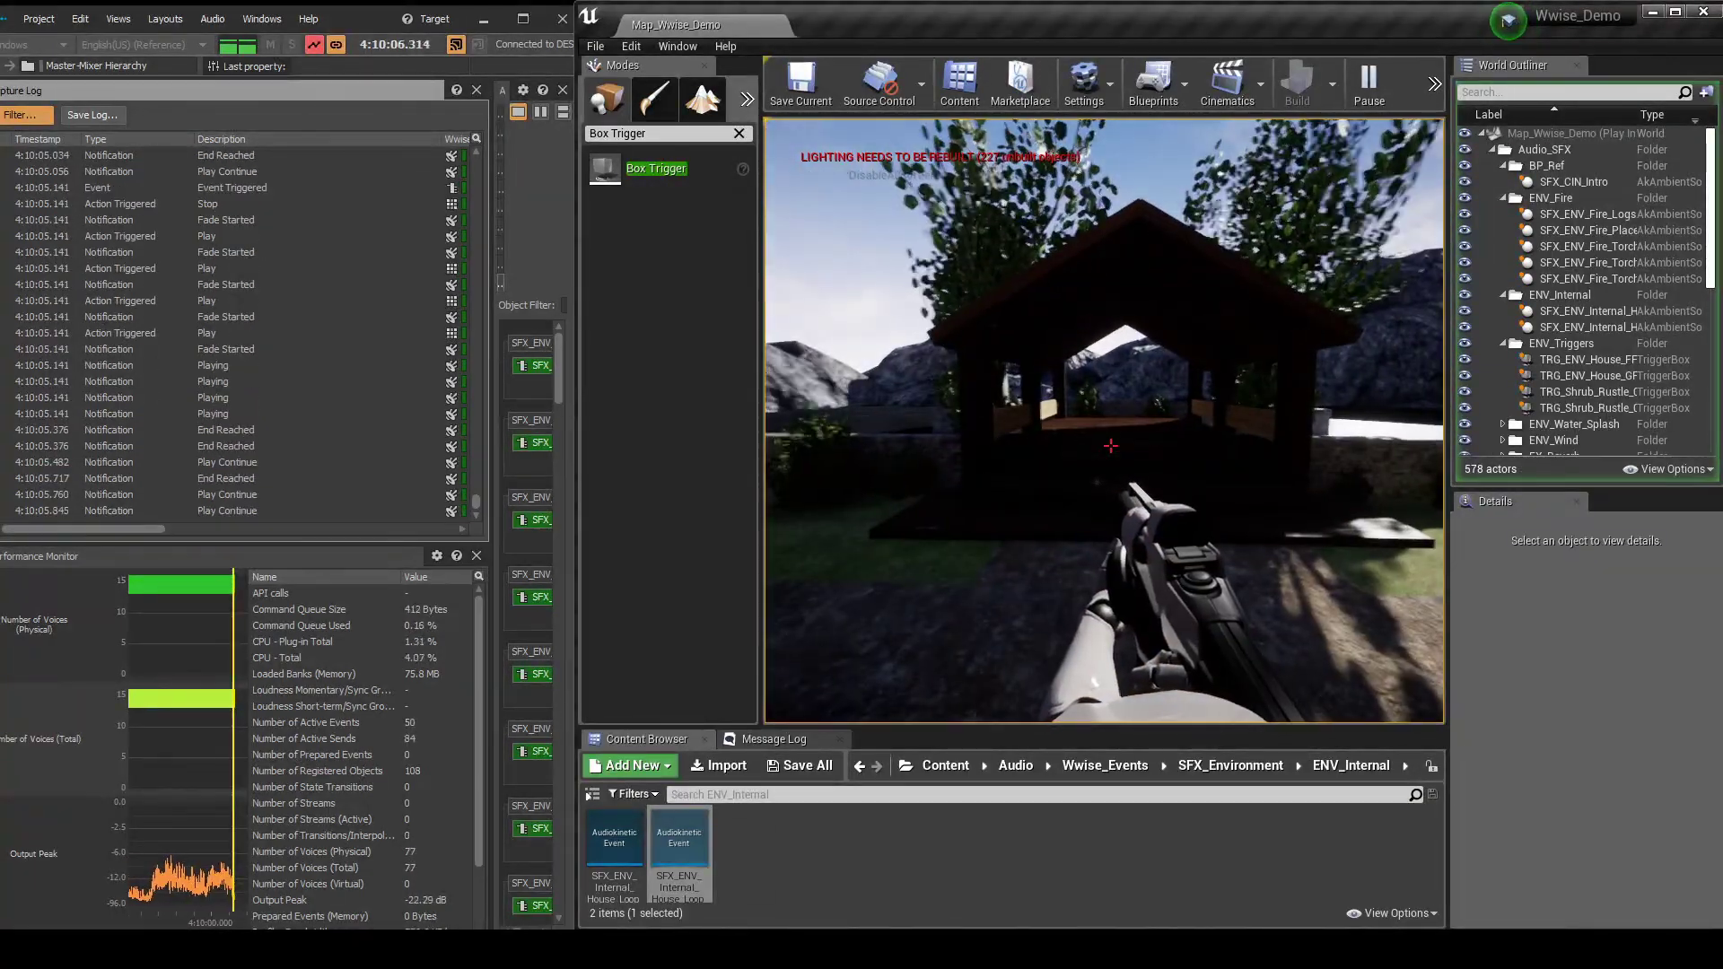
key("w")
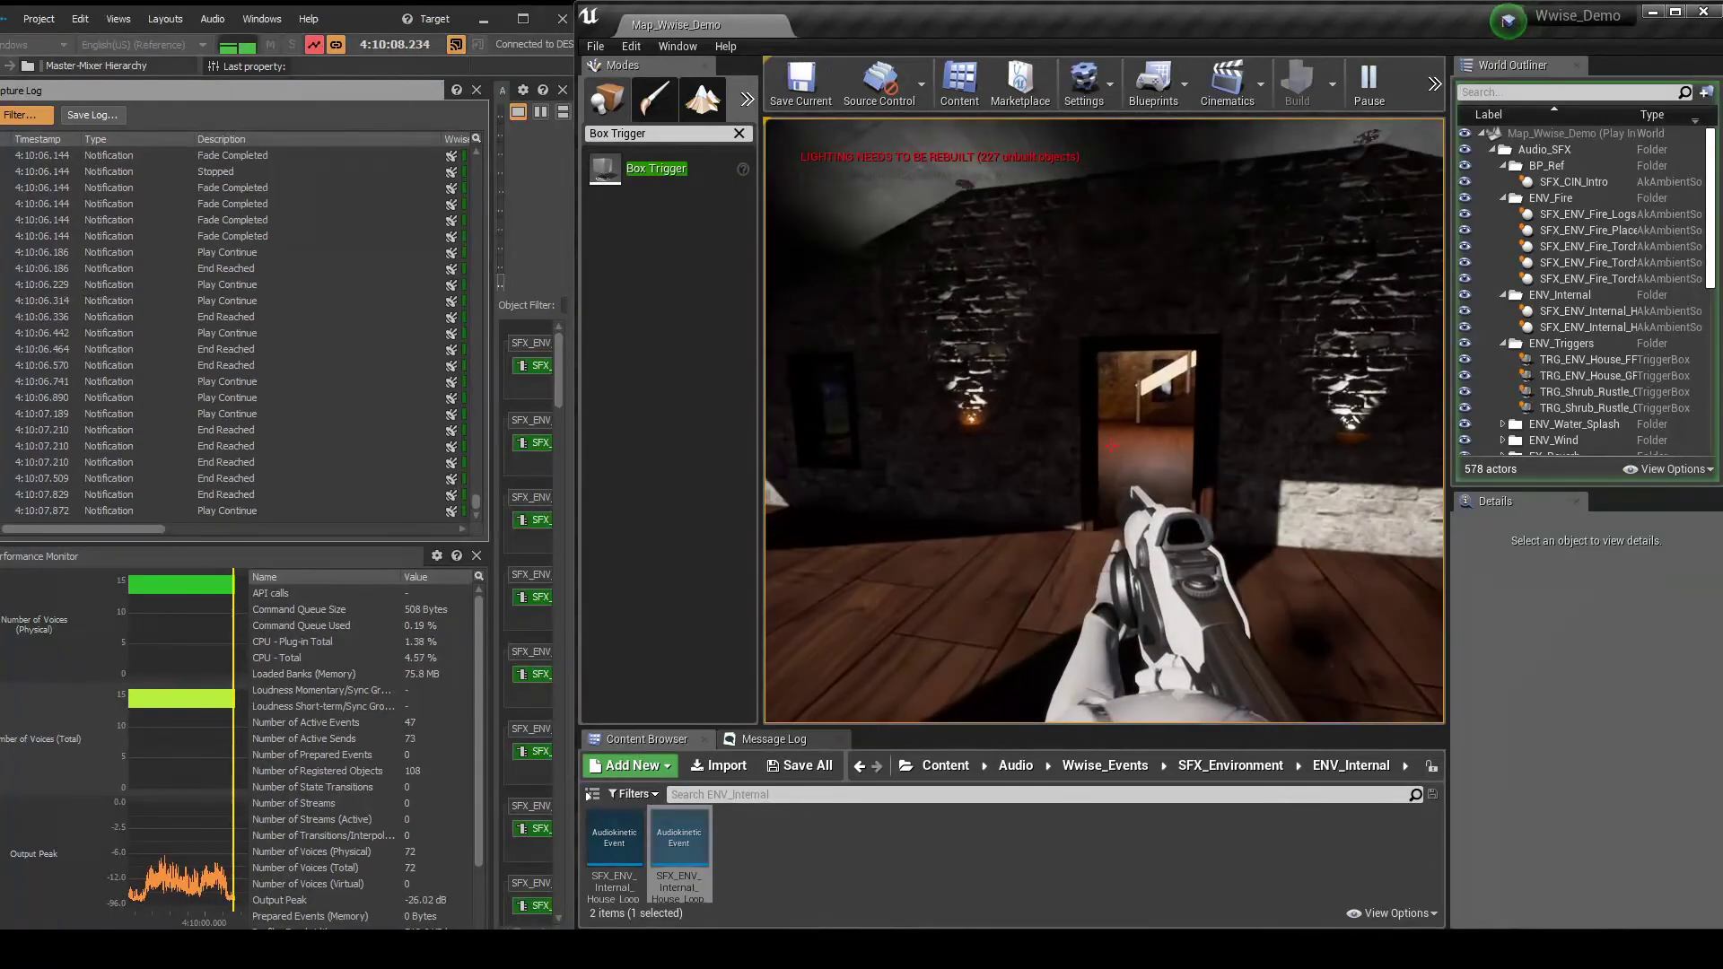
key("w")
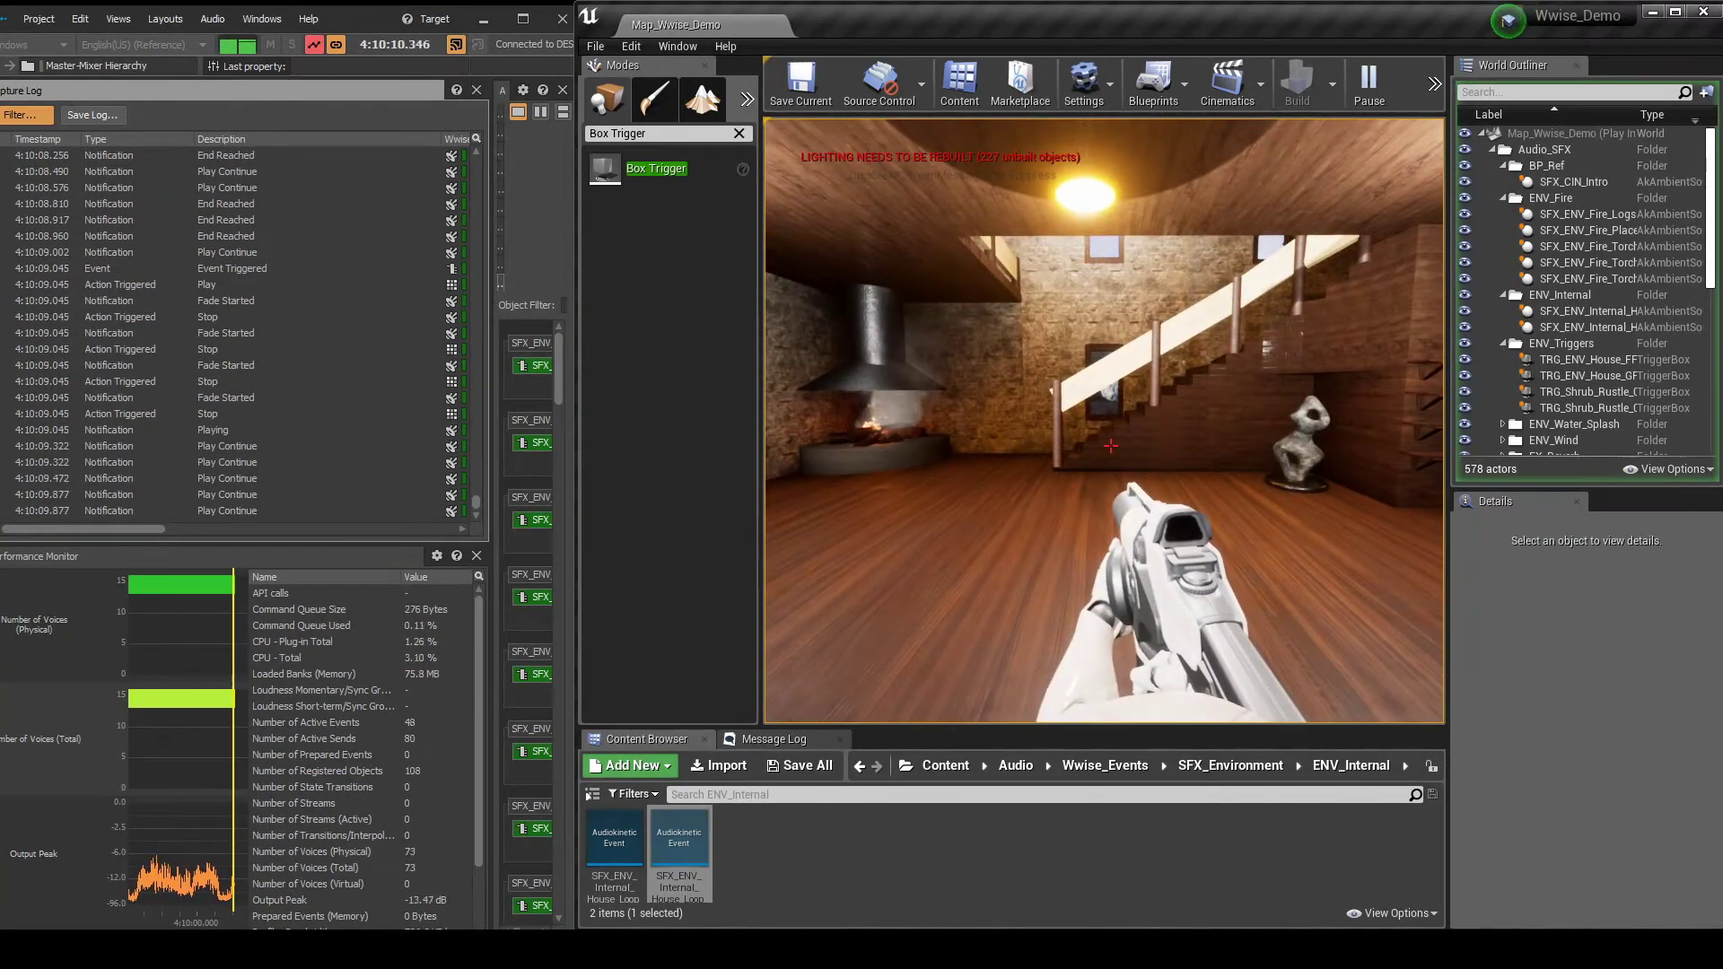
key("w")
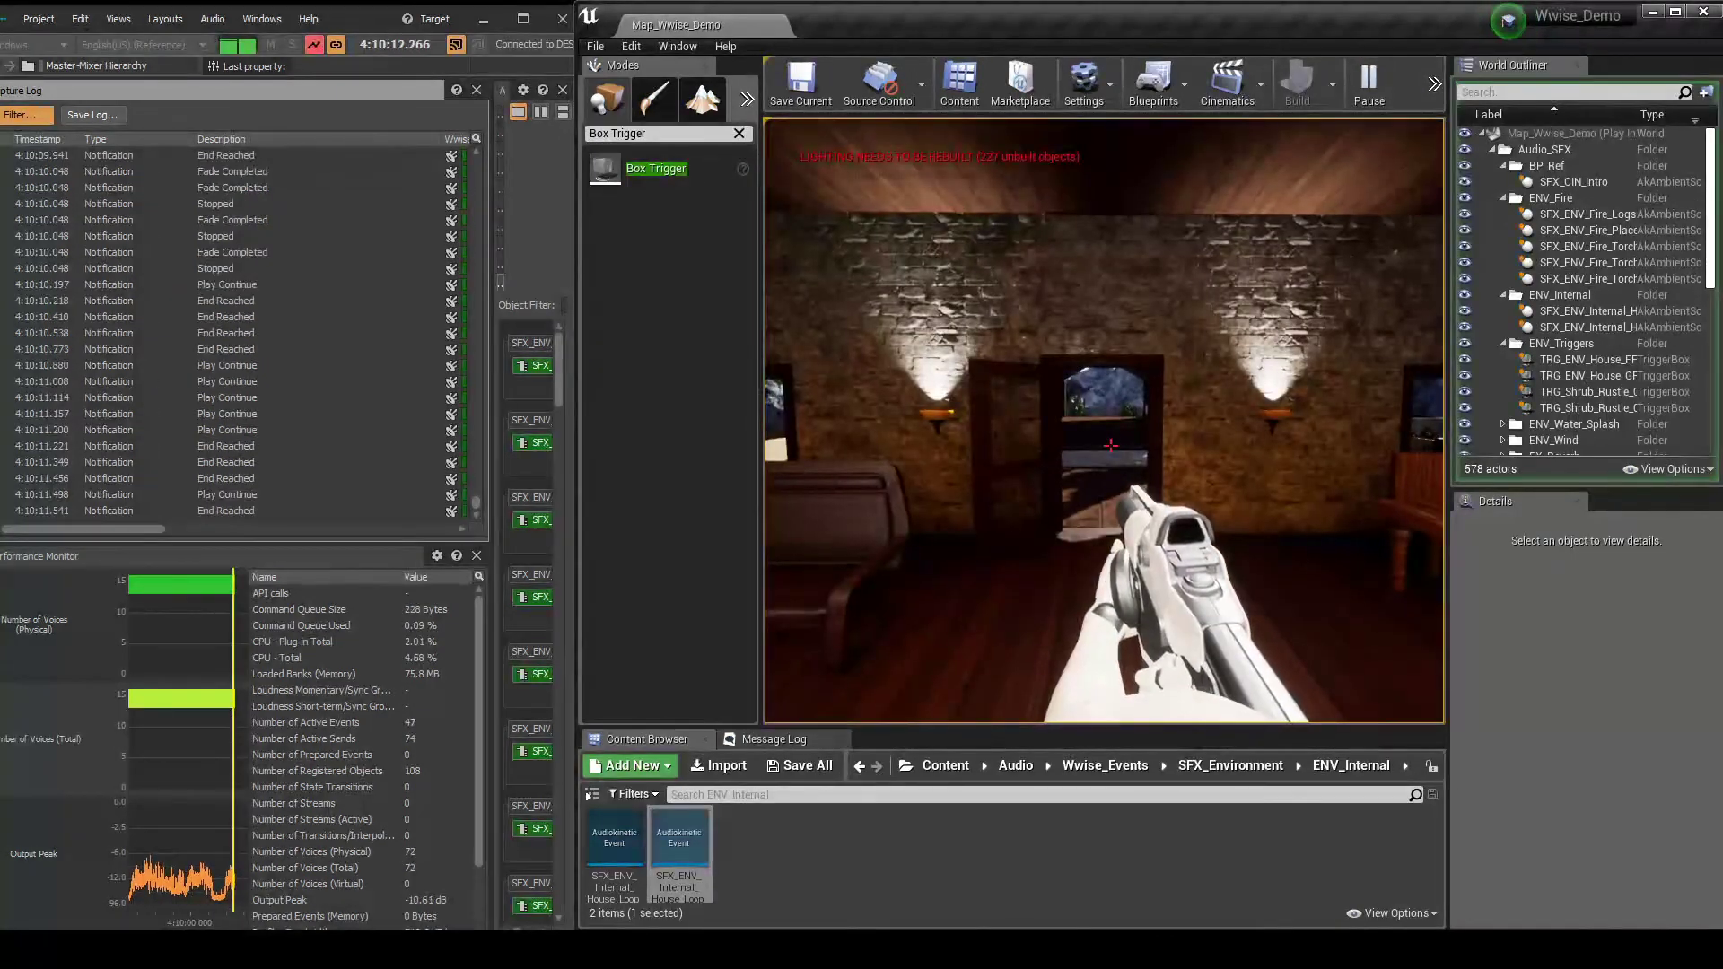
key("w")
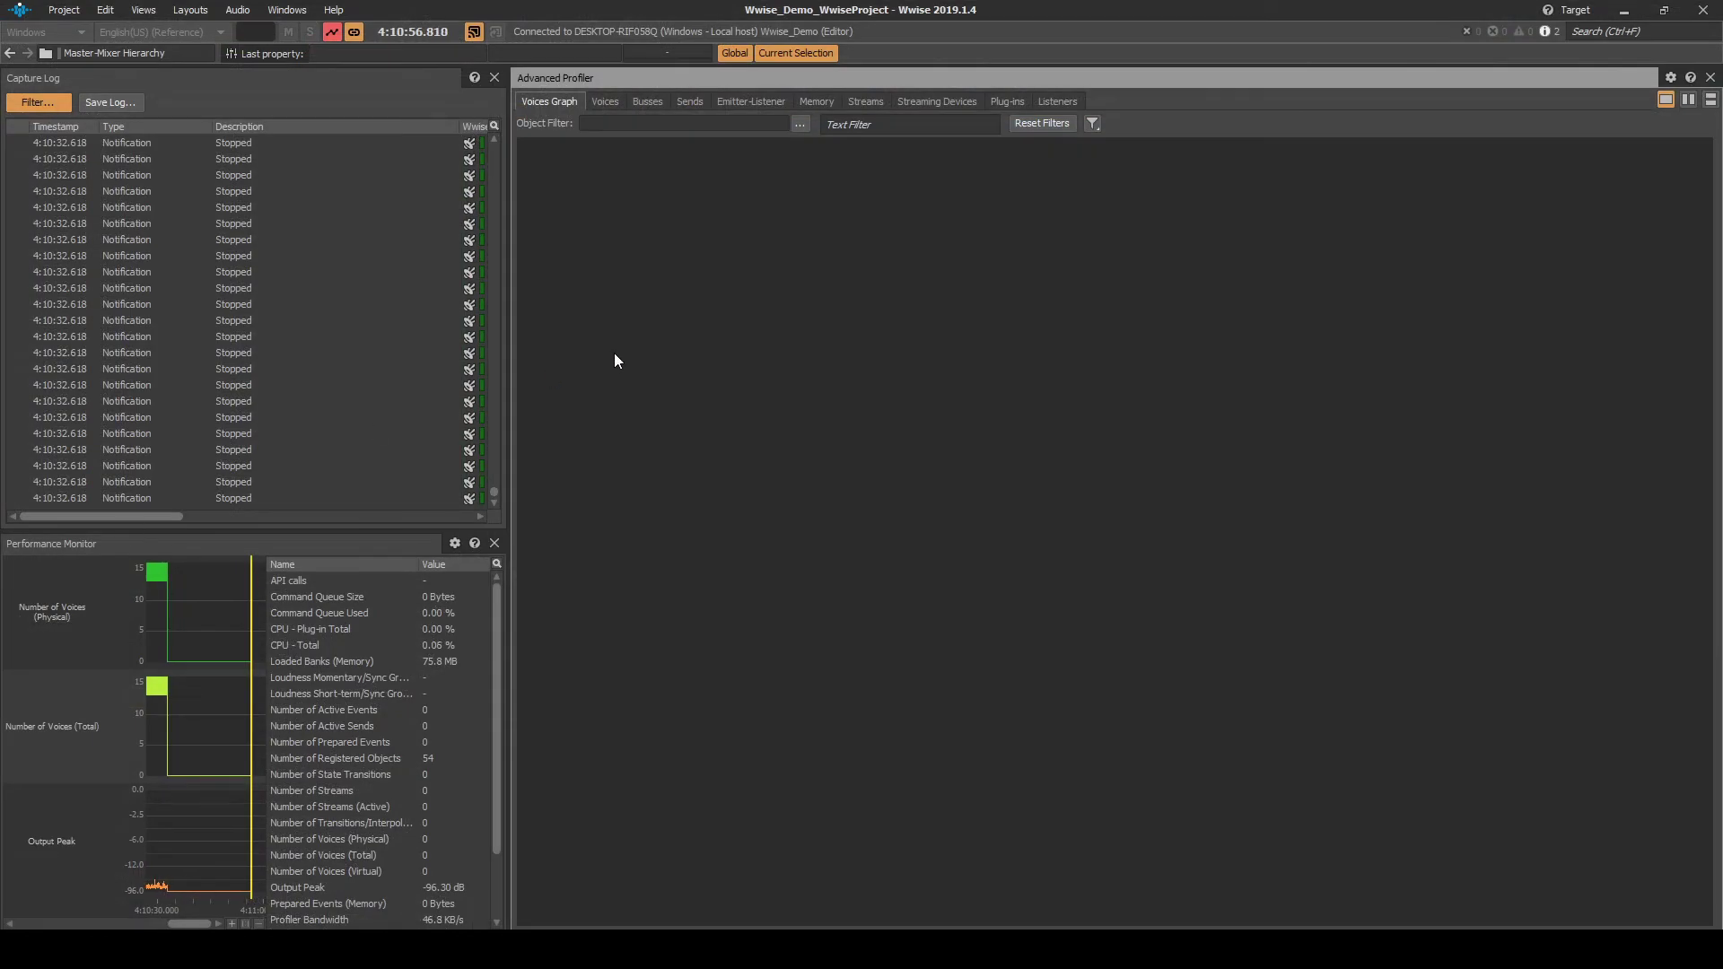
Disconnect Wwise from the running game and save the Wwise project.
left_click(476, 35)
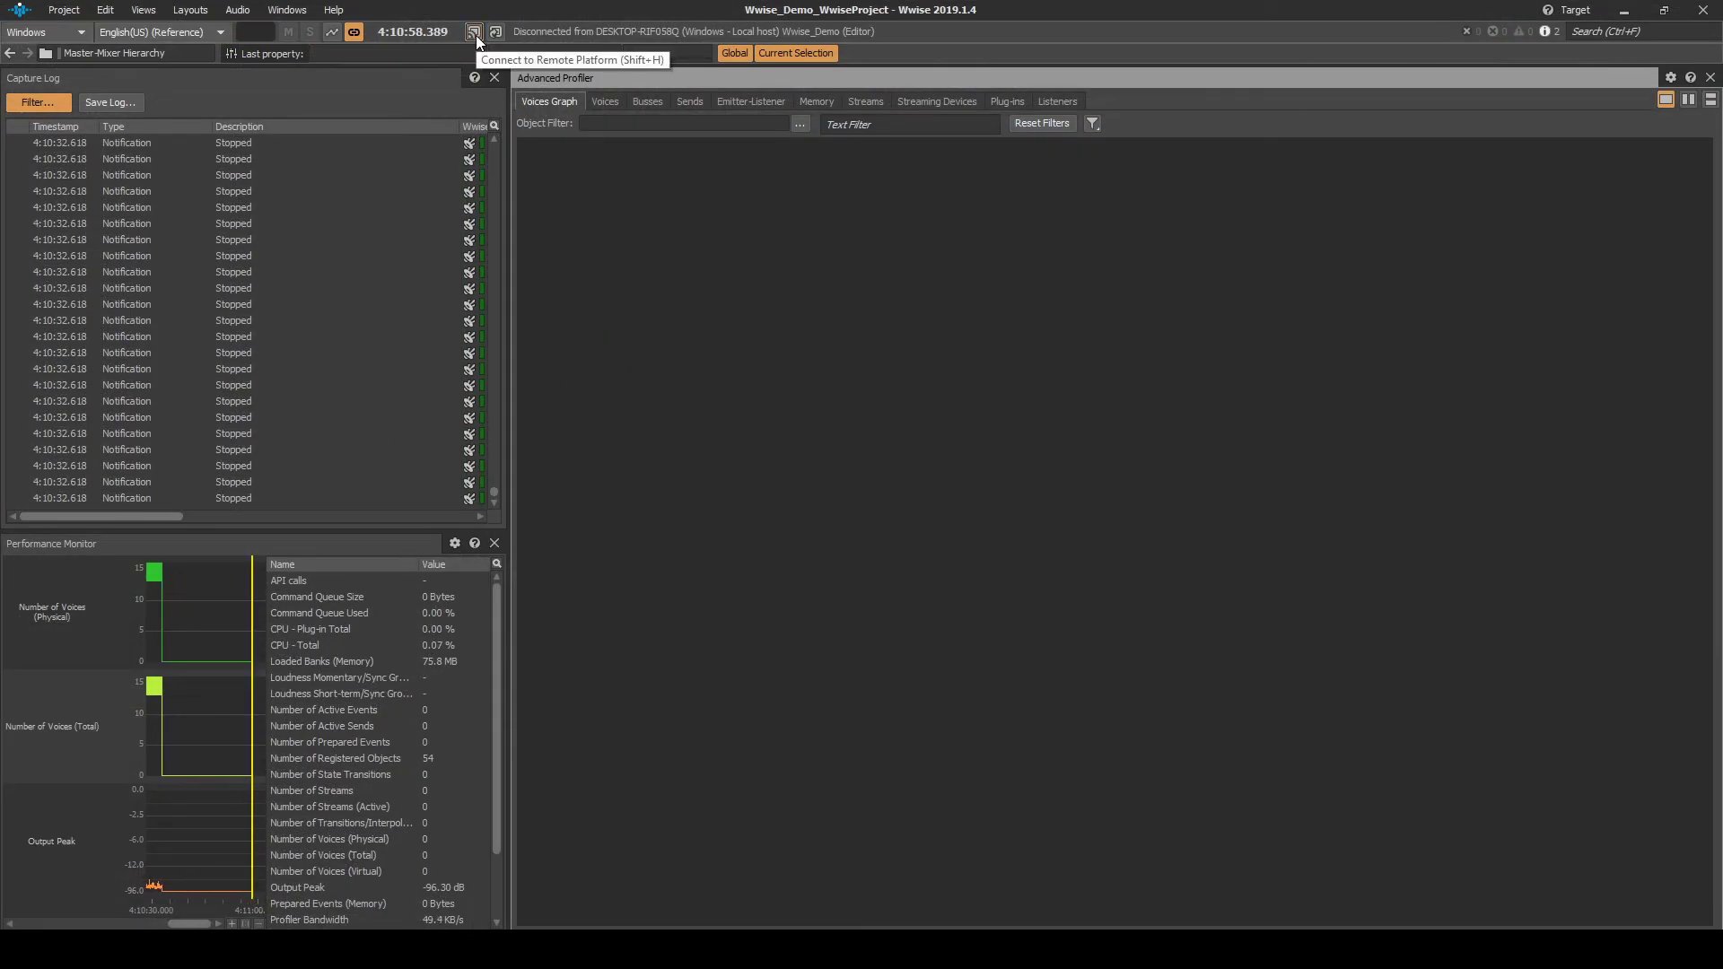
left_click(65, 11)
left_click(71, 66)
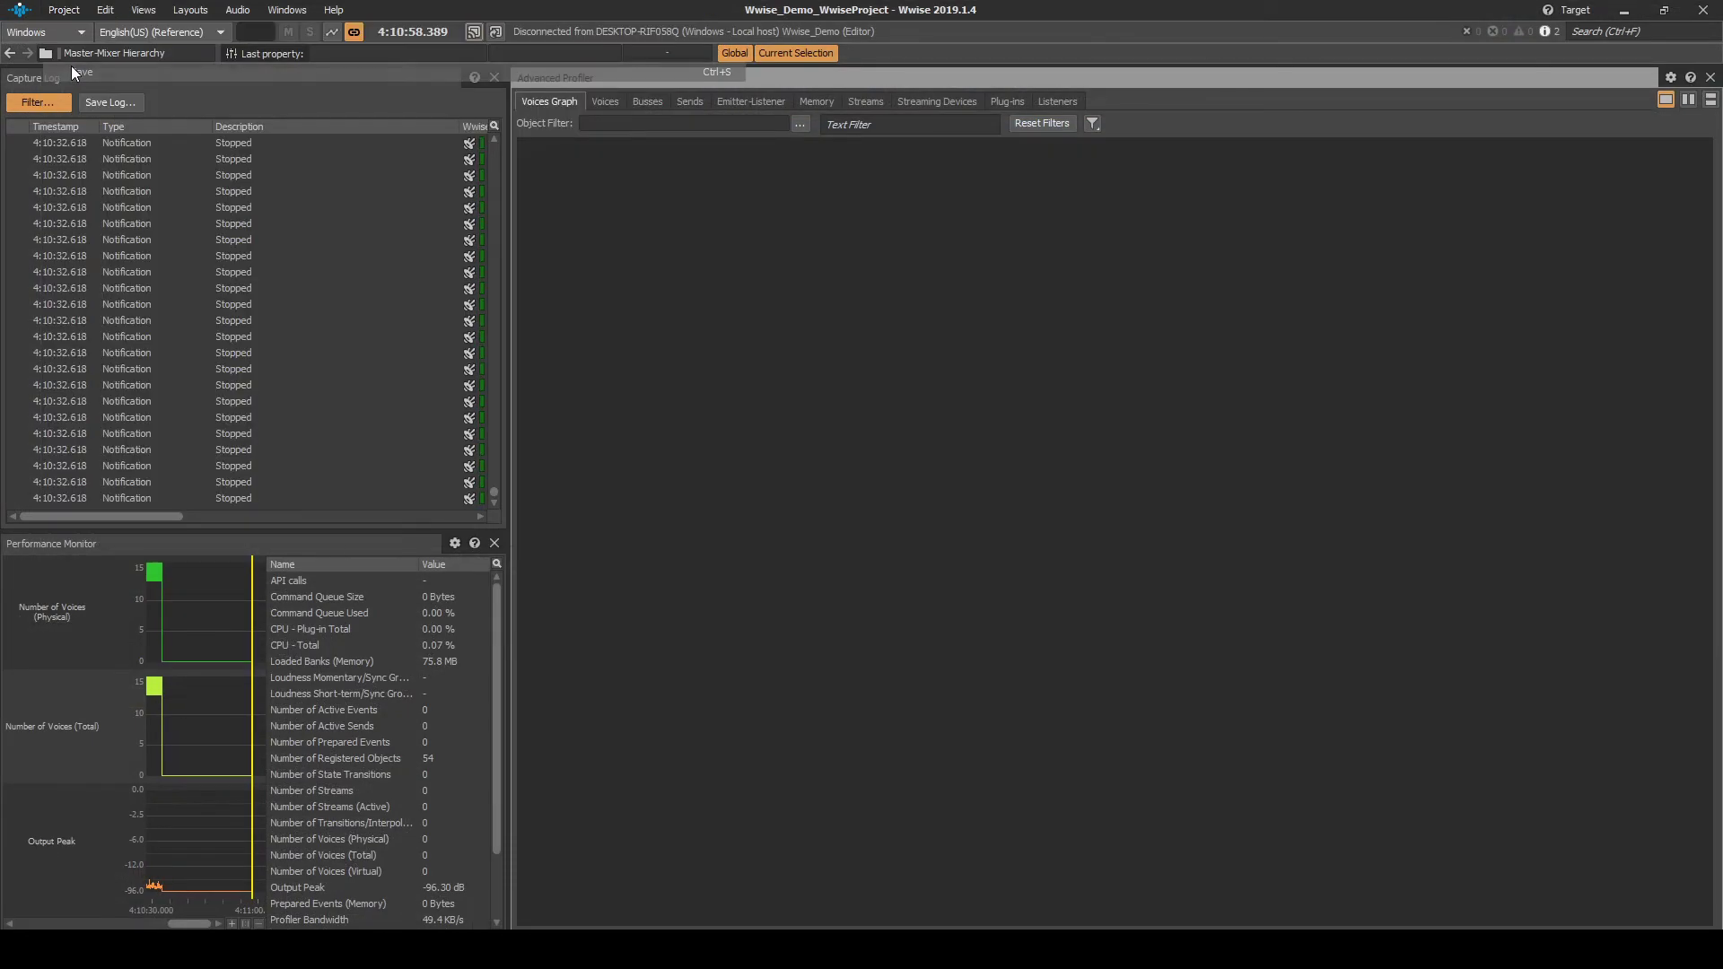
left_click(187, 11)
Generate the selected SoundBanks from the SoundBank layout, confirming in Unreal's Generate SoundBanks dialog.
left_click(215, 71)
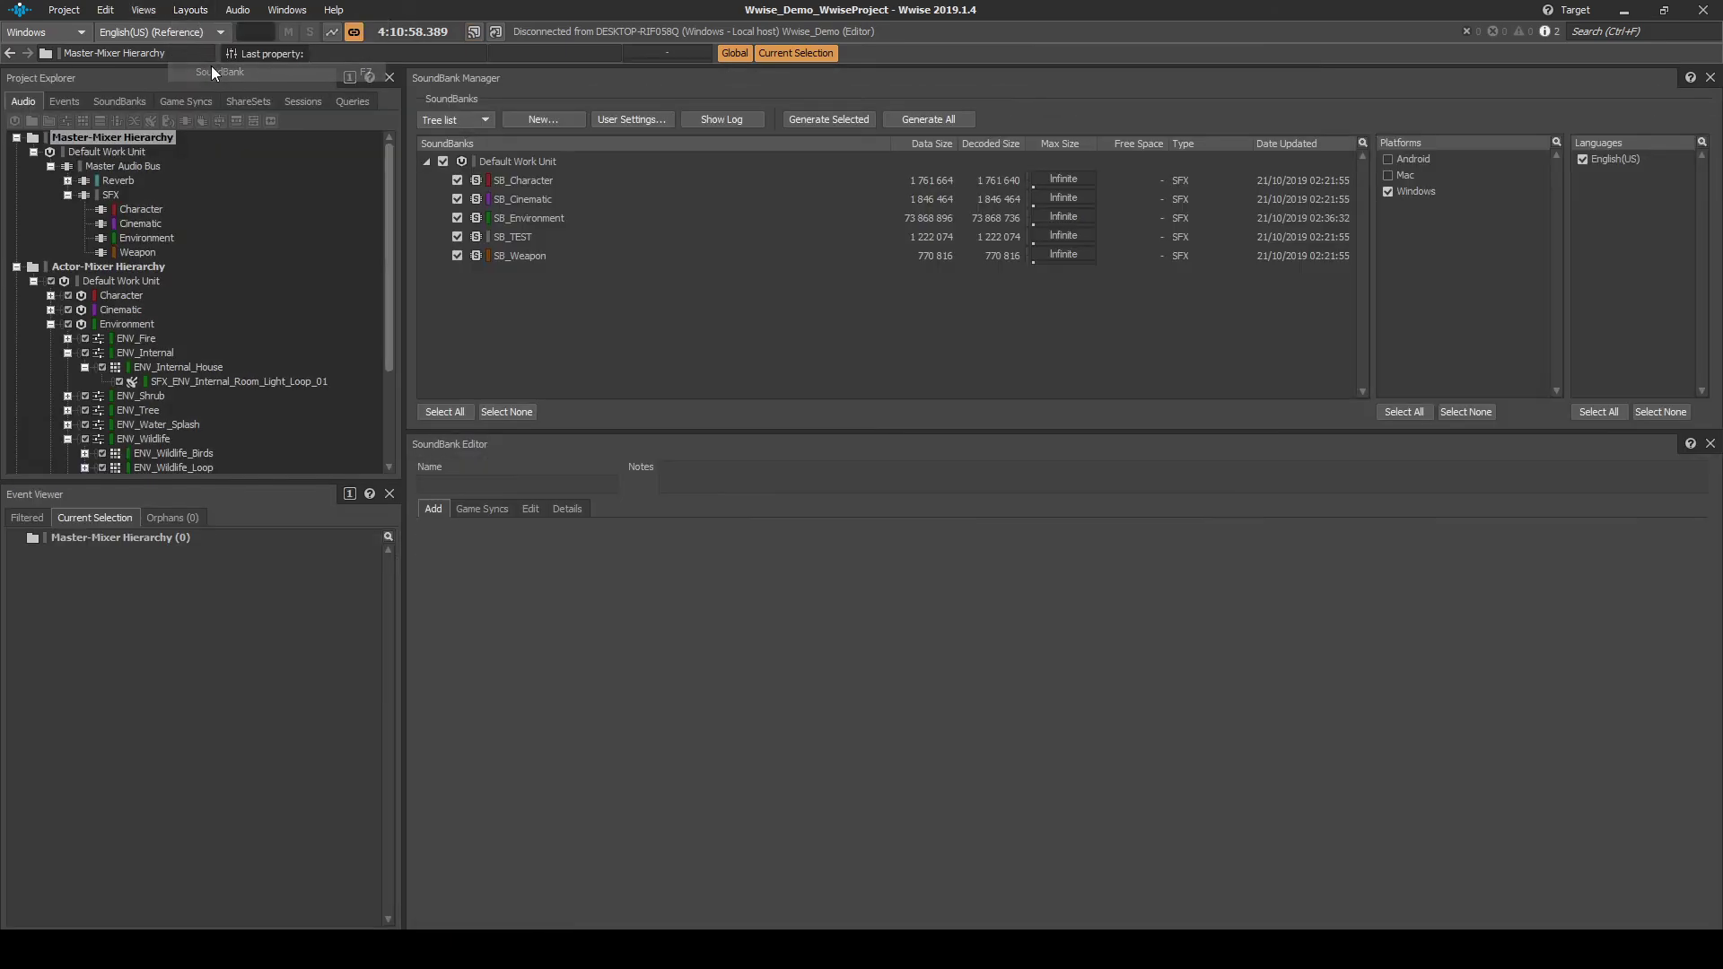
left_click(823, 122)
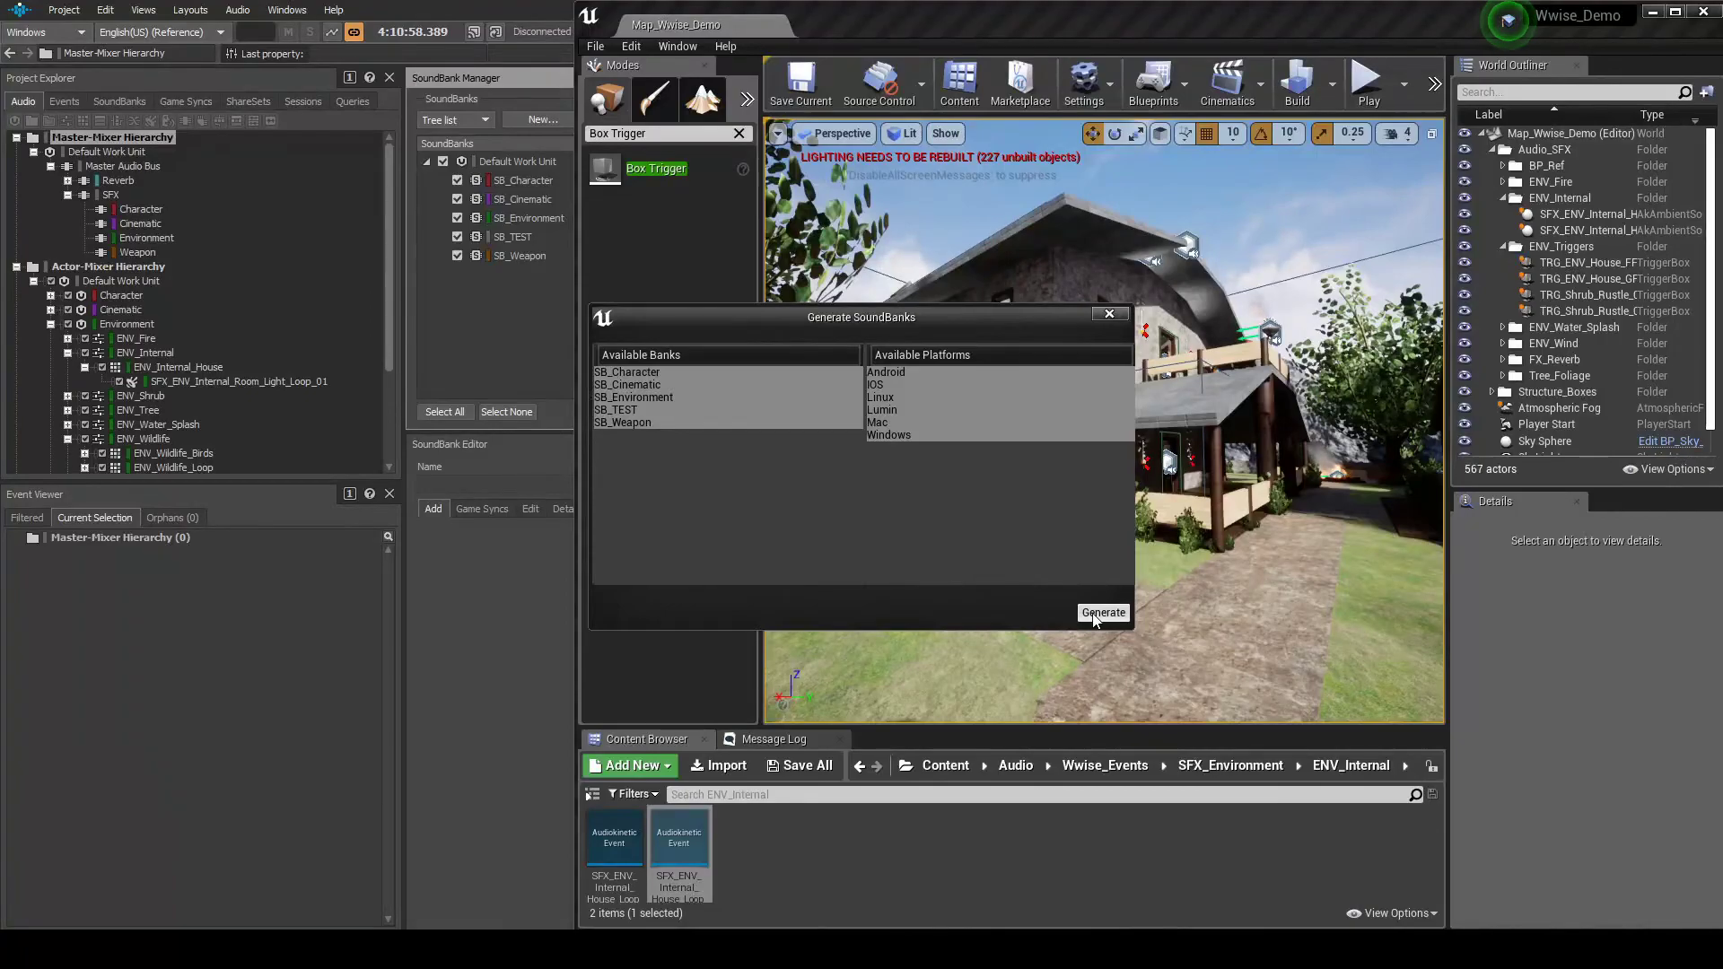
left_click(1096, 615)
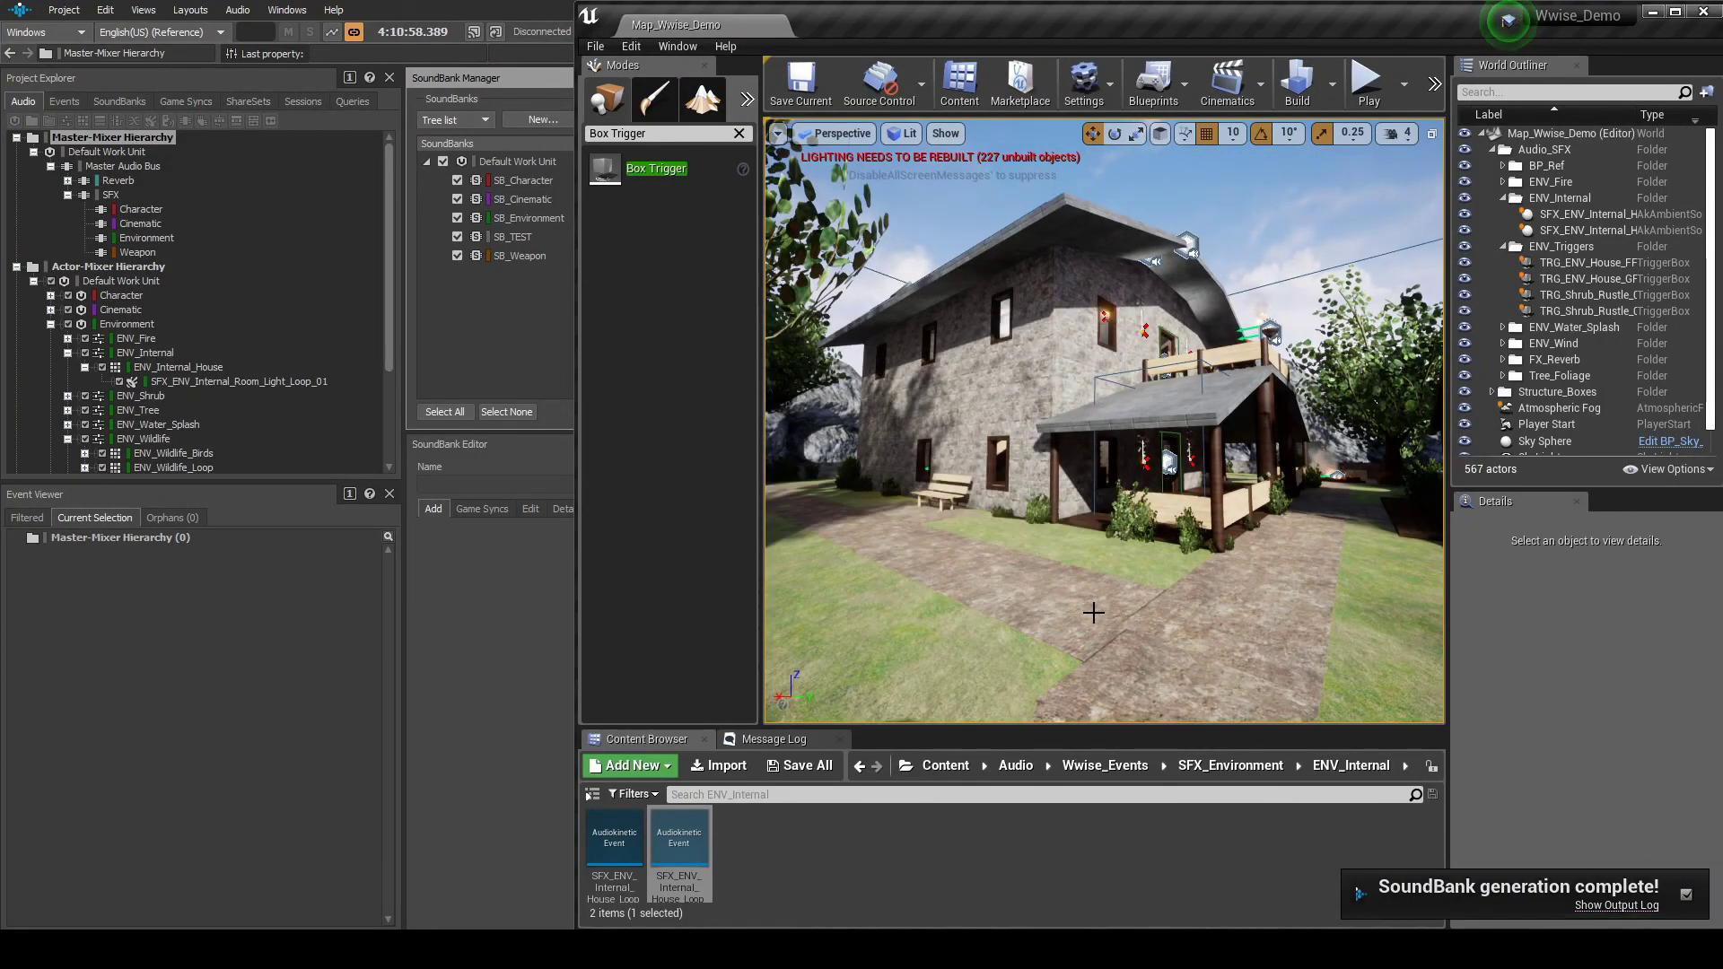